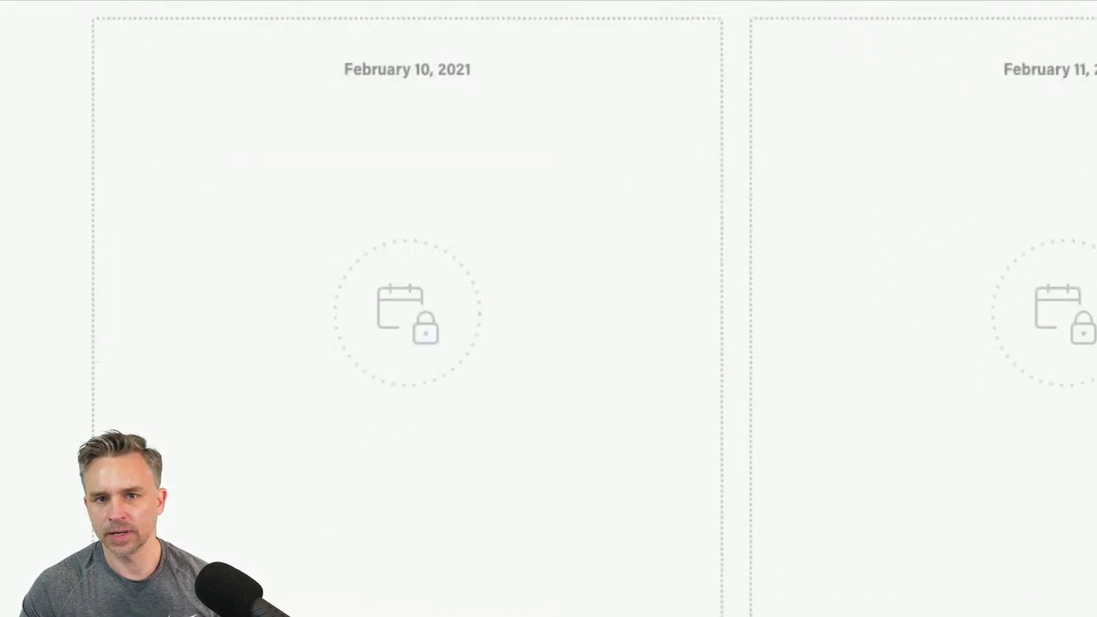
Find the February 5, 2021 Typographic Chaos challenge on the Daily Creative Challenge page and open its starter files
scroll(149, 432, down, 10)
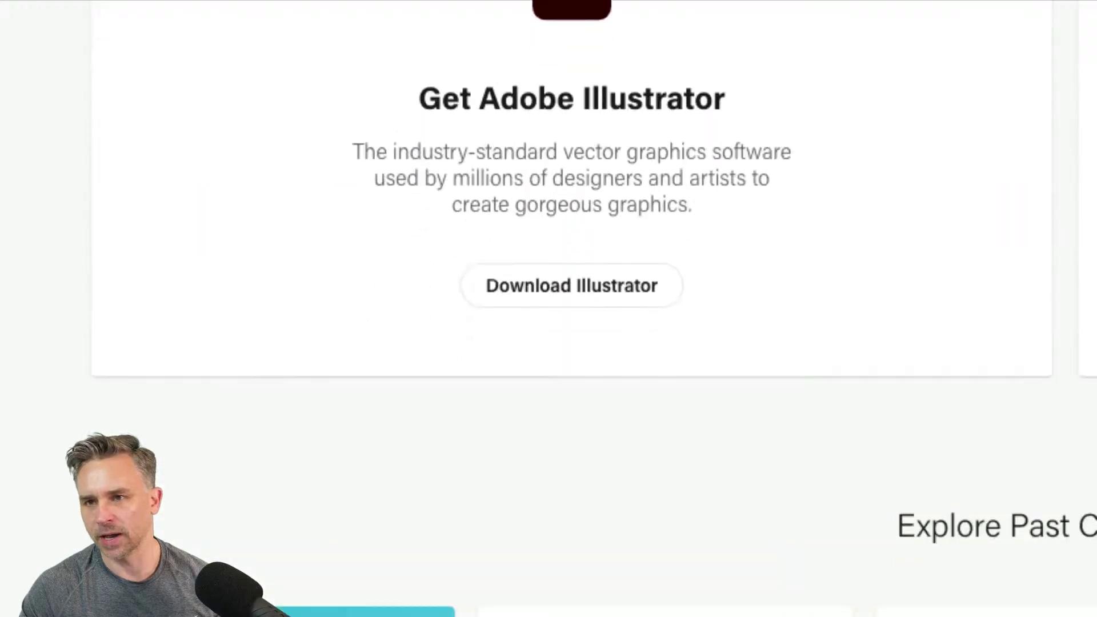
scroll(149, 432, up, 12)
scroll(548, 308, up, 7)
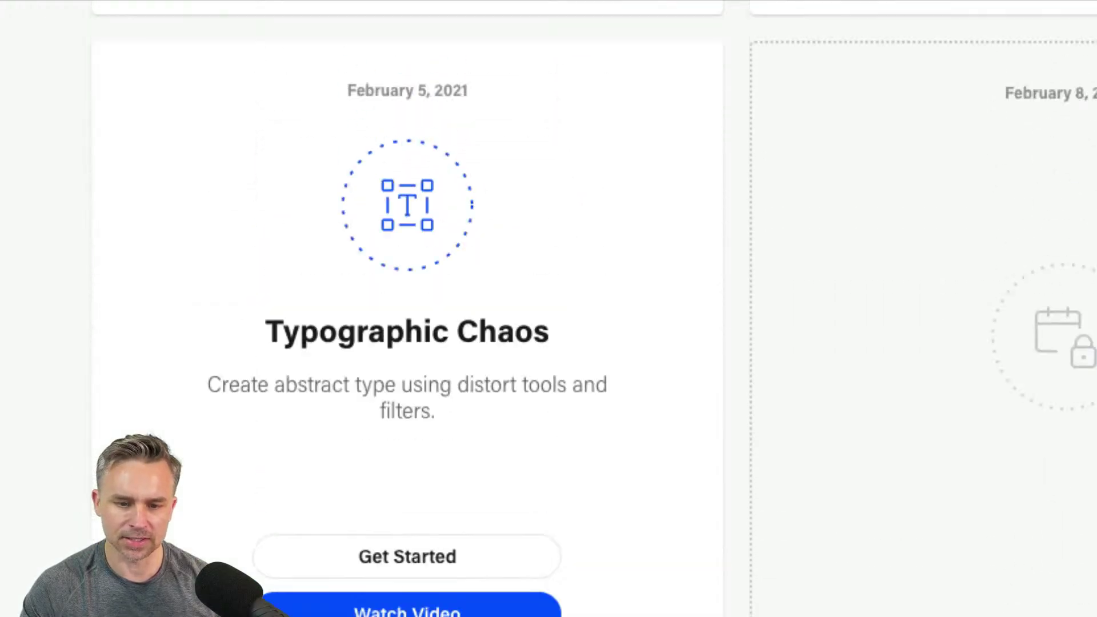
scroll(147, 441, up, 1)
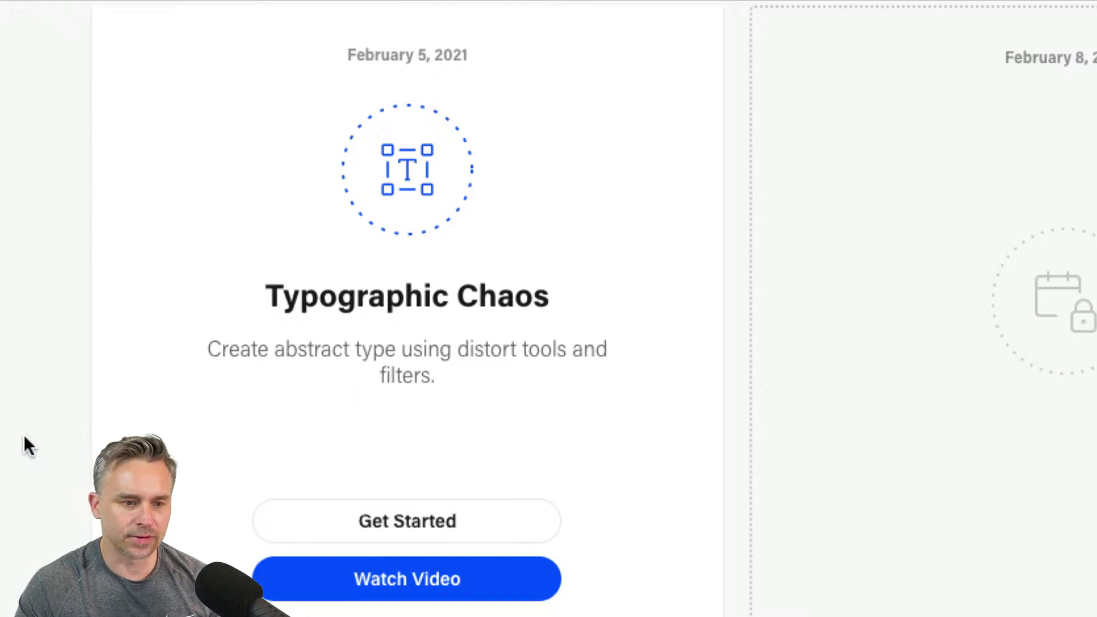
scroll(19, 446, left, 2)
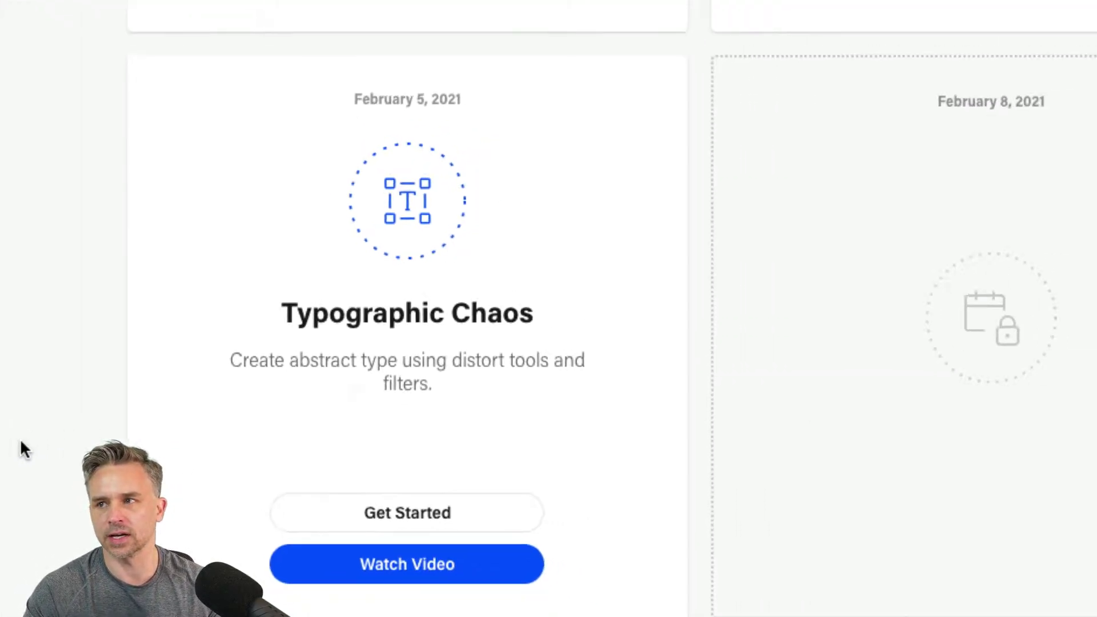
scroll(3, 568, down, 2)
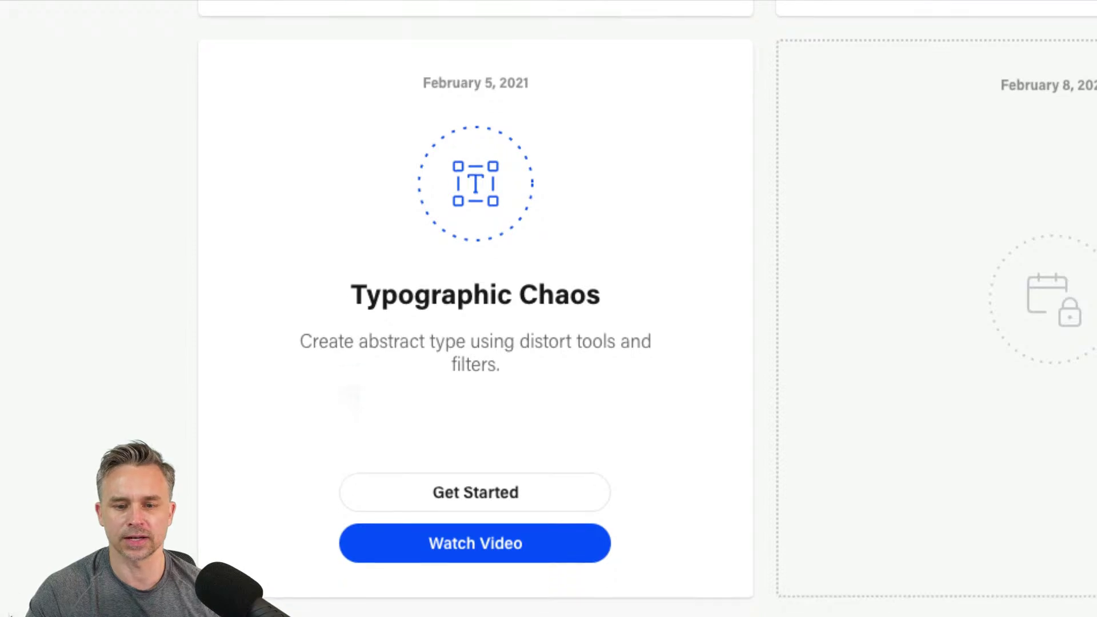
scroll(3, 569, left, 2)
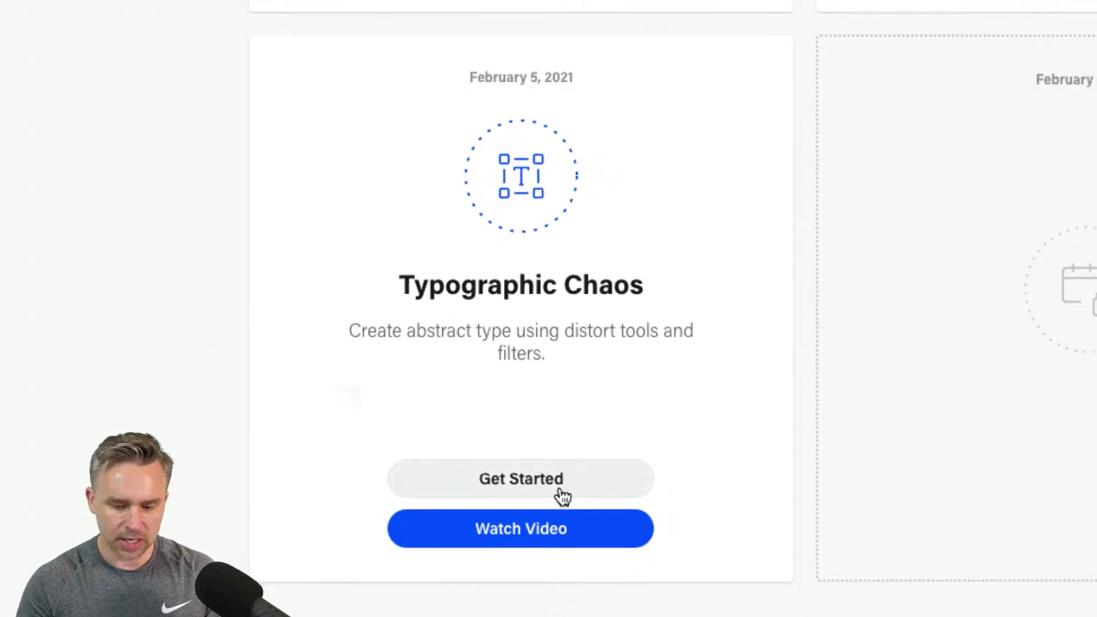
click(563, 496)
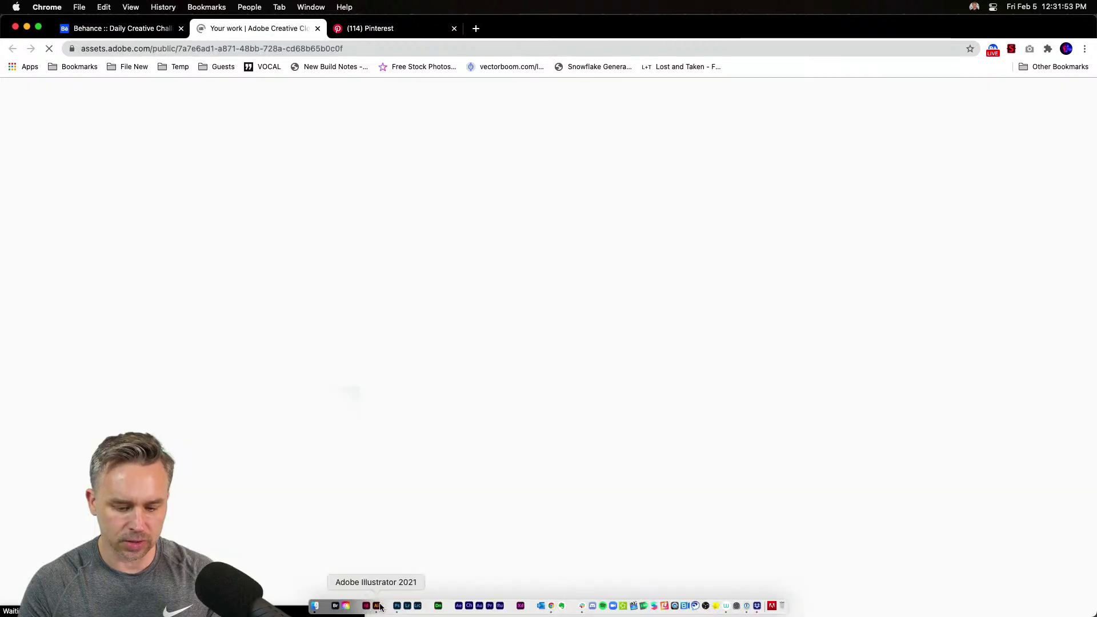
Switch to Adobe Illustrator and move the two A CUT ABOVE lines off the artboard, below the Typographic Chaos lettering
click(376, 605)
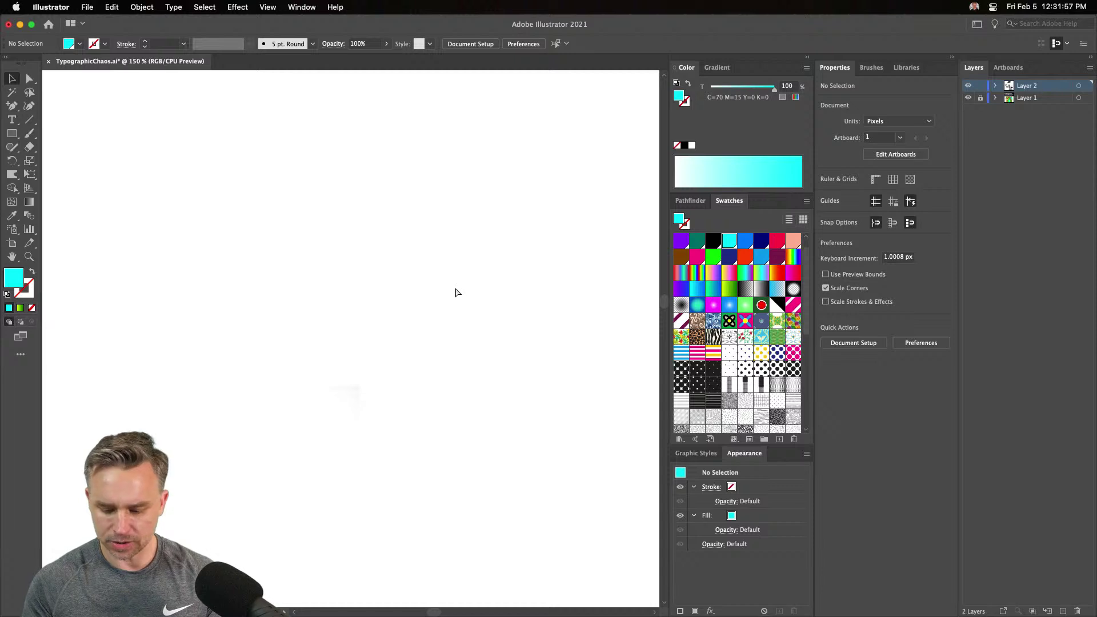
key(super+0)
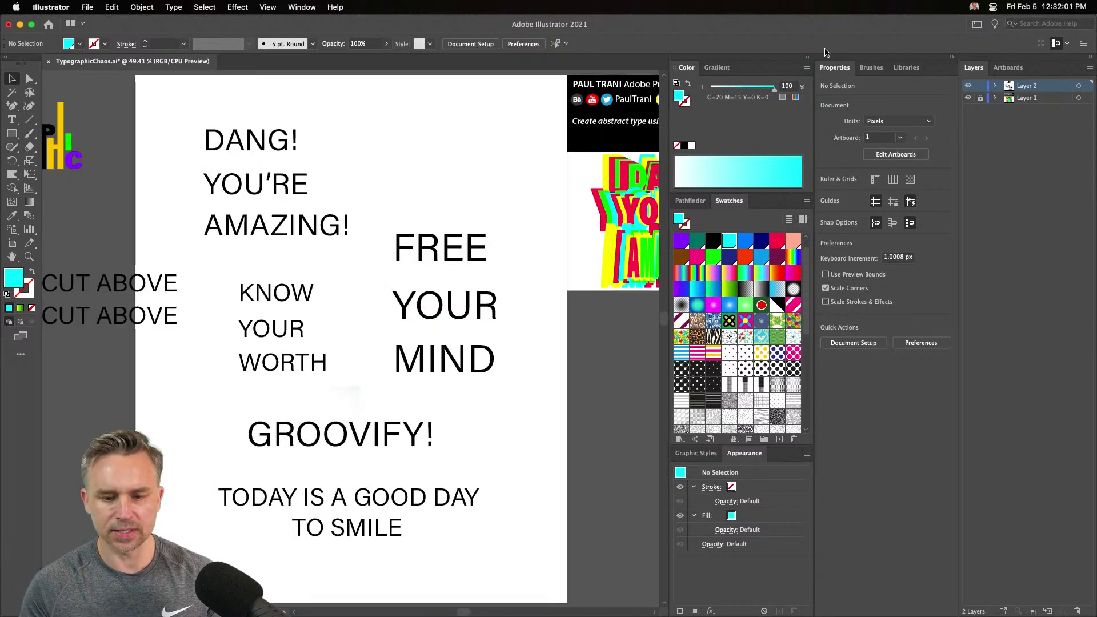
drag(155, 240, 301, 291)
click(273, 387)
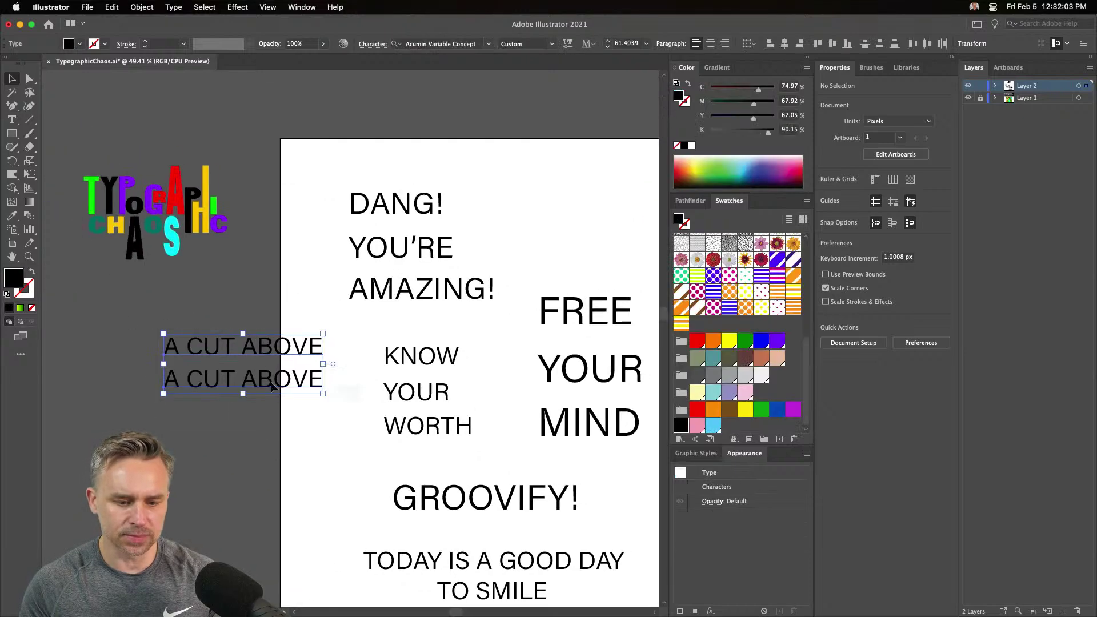
drag(273, 387, 191, 381)
click(534, 149)
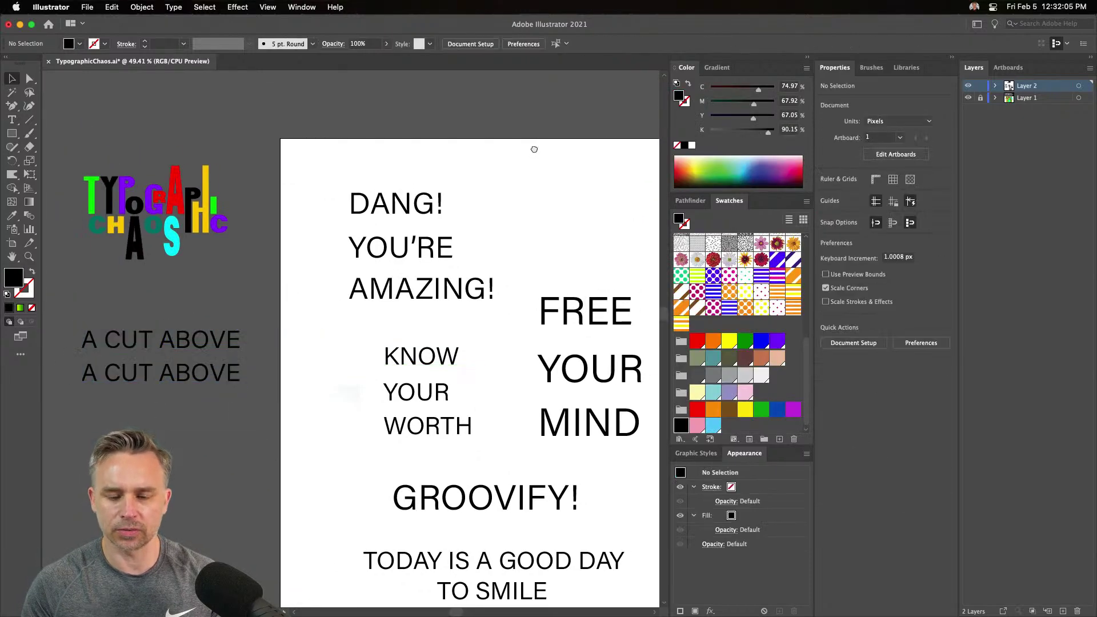
Examine the header and the sample DANG! YOU'RE AMAZING! artwork, collapsing the Color, Swatches and Appearance panels to icons
drag(534, 149, 191, 146)
key(super+1)
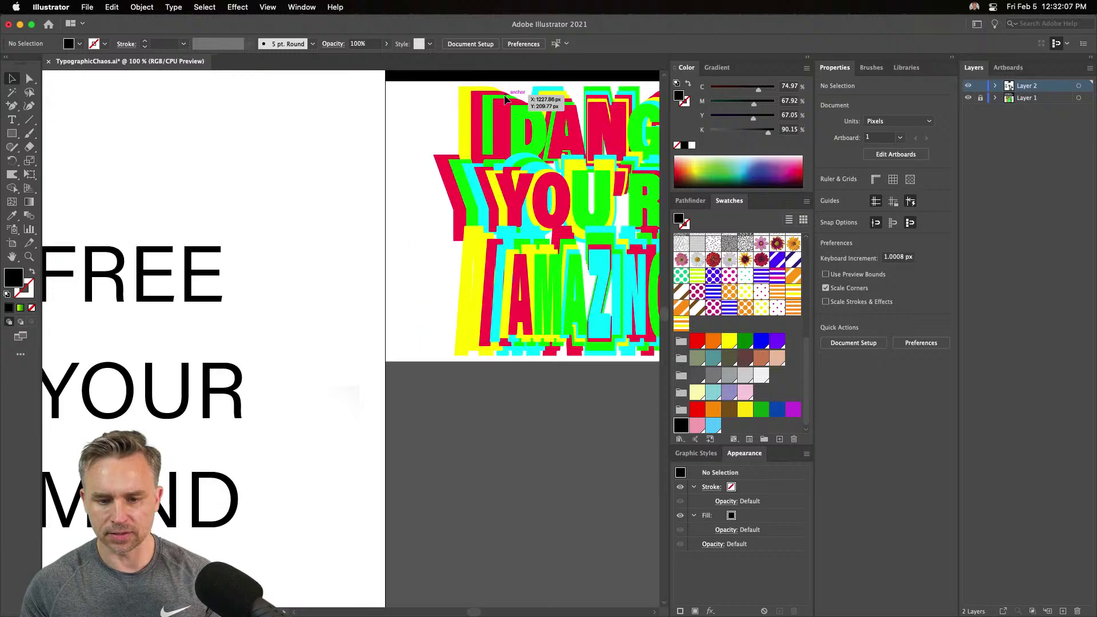
scroll(342, 319, up, 5)
scroll(343, 320, right, 5)
scroll(342, 271, right, 2)
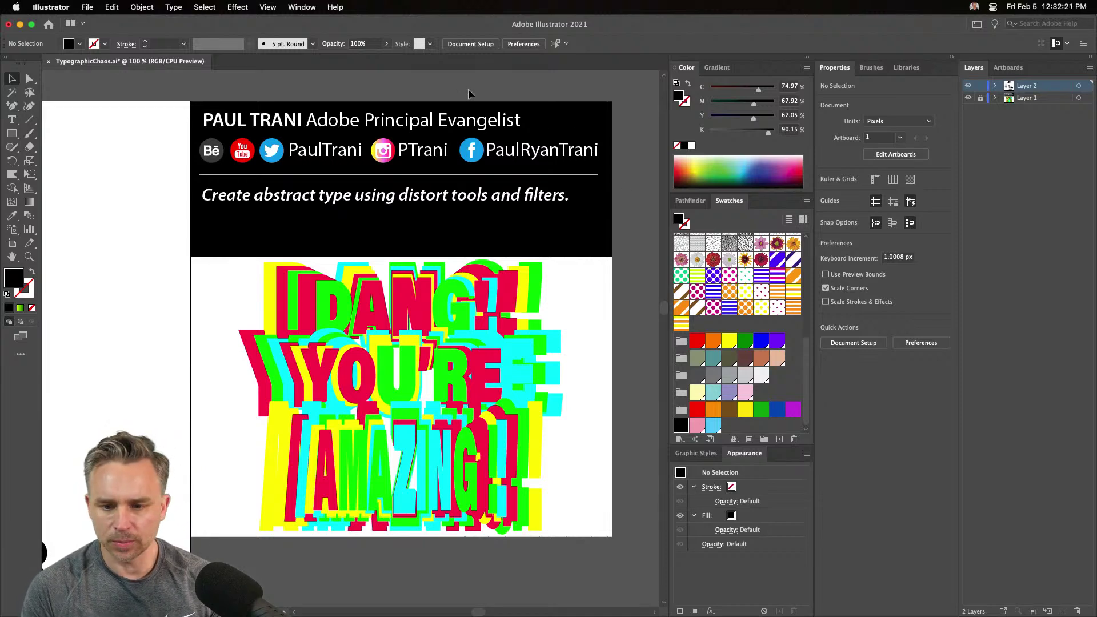
click(805, 59)
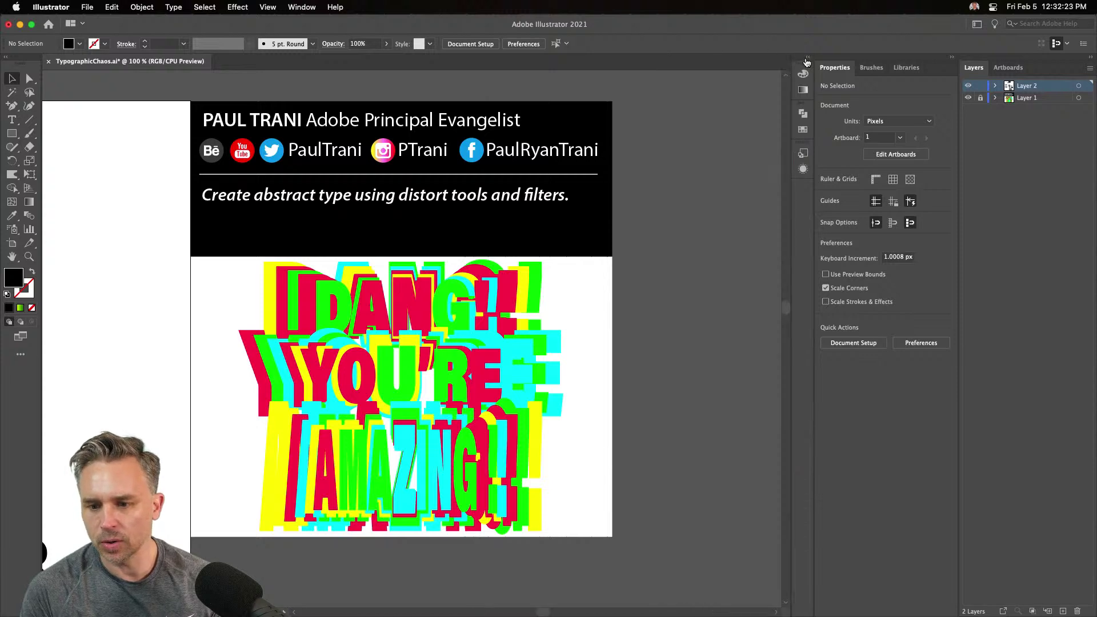
scroll(456, 226, left, 3)
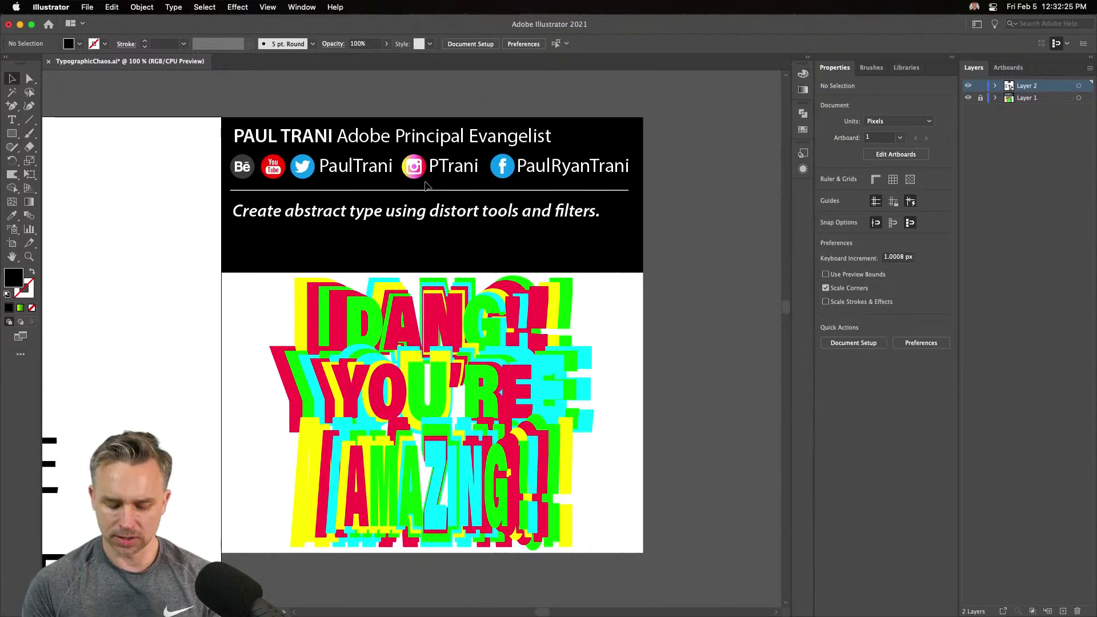
key(super+equal)
scroll(411, 229, up, 3)
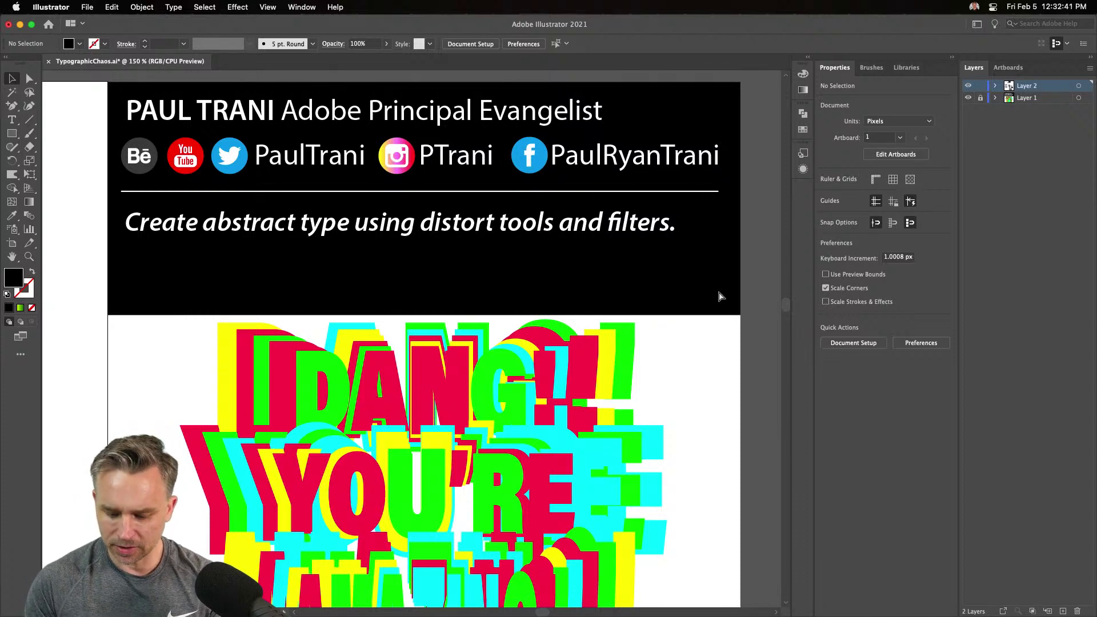
Move one A CUT ABOVE line onto the artboard beside DANG! and shift the other farther out on the pasteboard
key(super+alt+0)
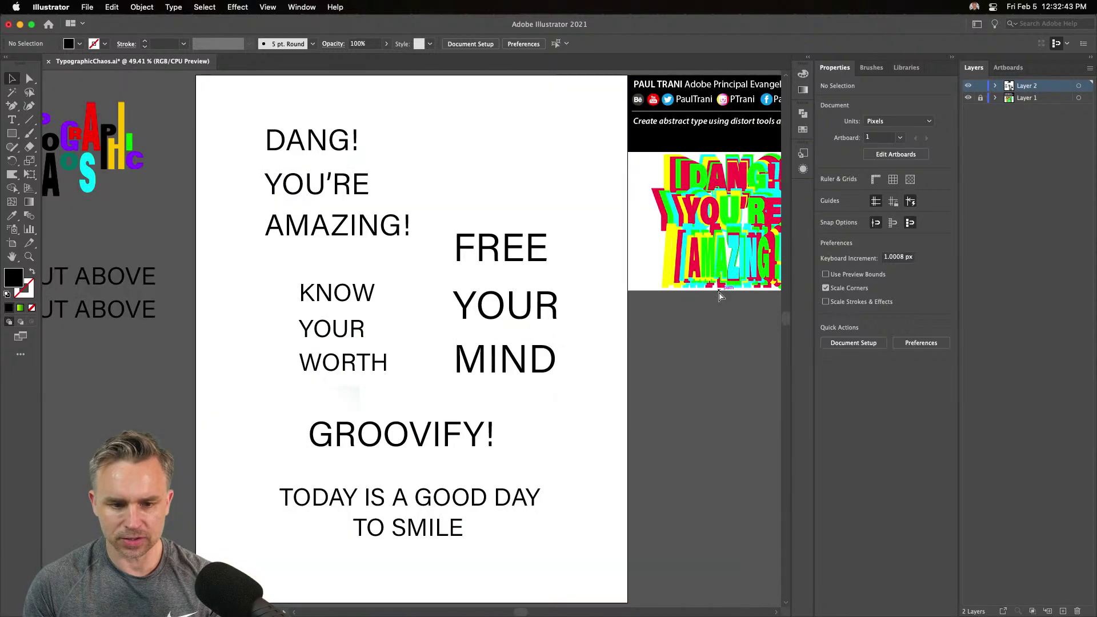
scroll(382, 172, left, 5)
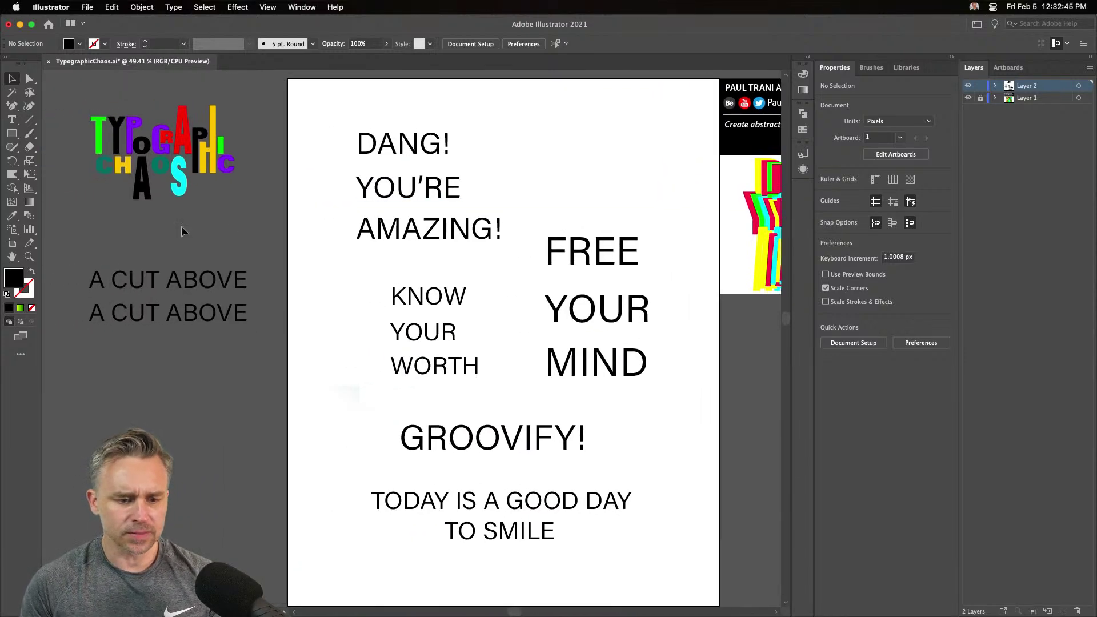
click(216, 283)
drag(216, 284, 585, 136)
click(215, 287)
click(504, 102)
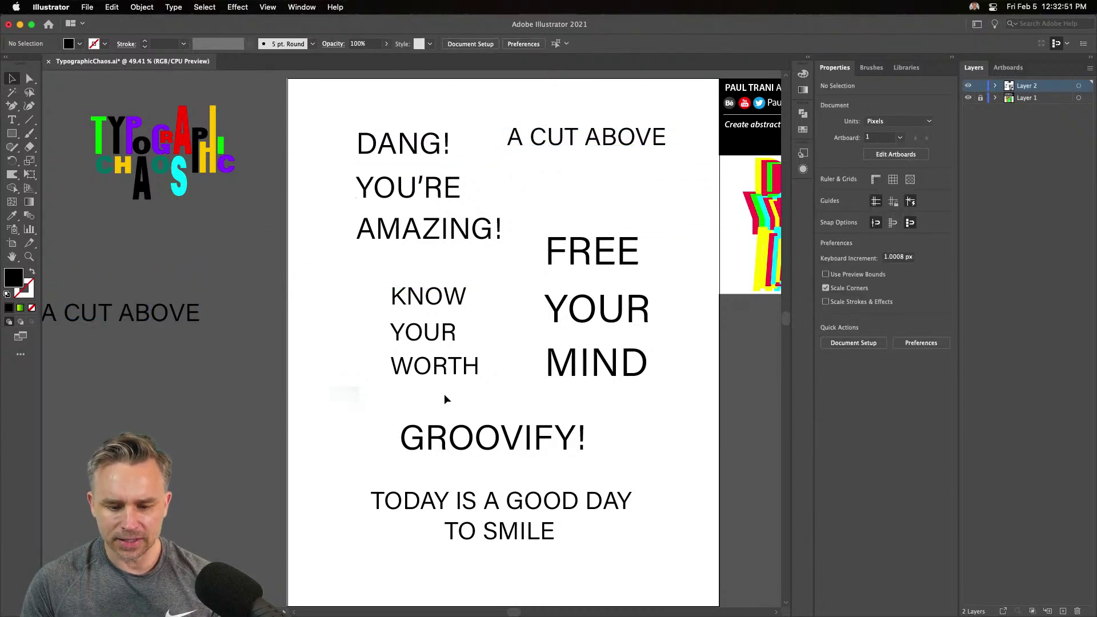
Nudge the GROOVIFY! text and the TODAY IS A GOOD DAY line slightly upward on the artboard
drag(456, 428, 459, 410)
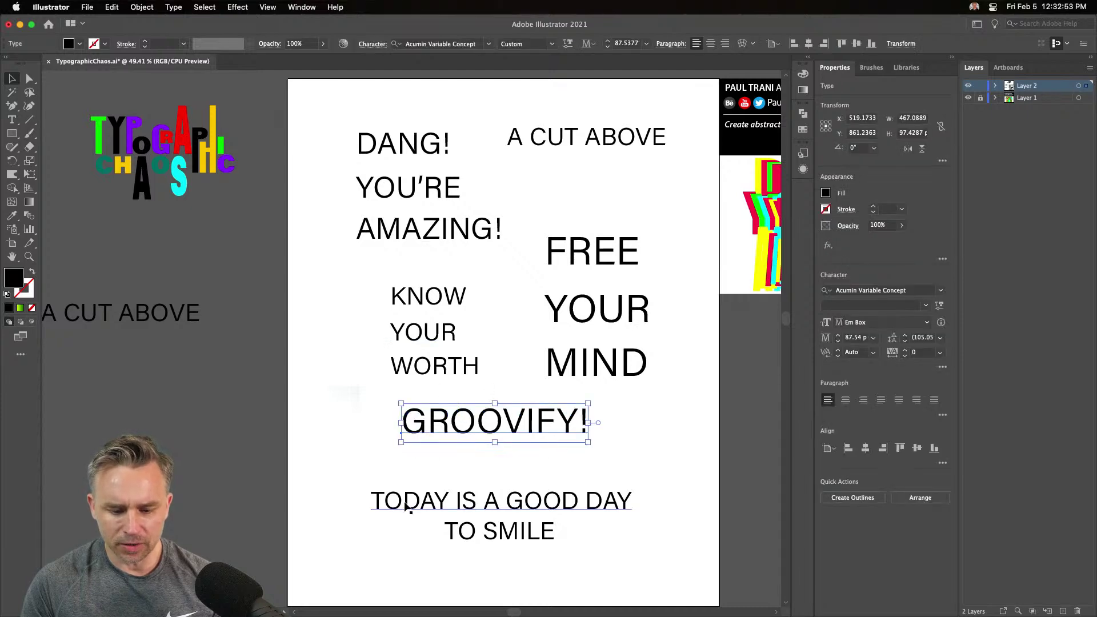
click(437, 506)
mouse_move(442, 506)
mouse_down()
mouse_move(444, 489)
mouse_move(445, 503)
mouse_up()
click(351, 414)
Move FREE down and MIND up so the three words of FREE YOUR MIND stack closely together
drag(460, 192, 423, 185)
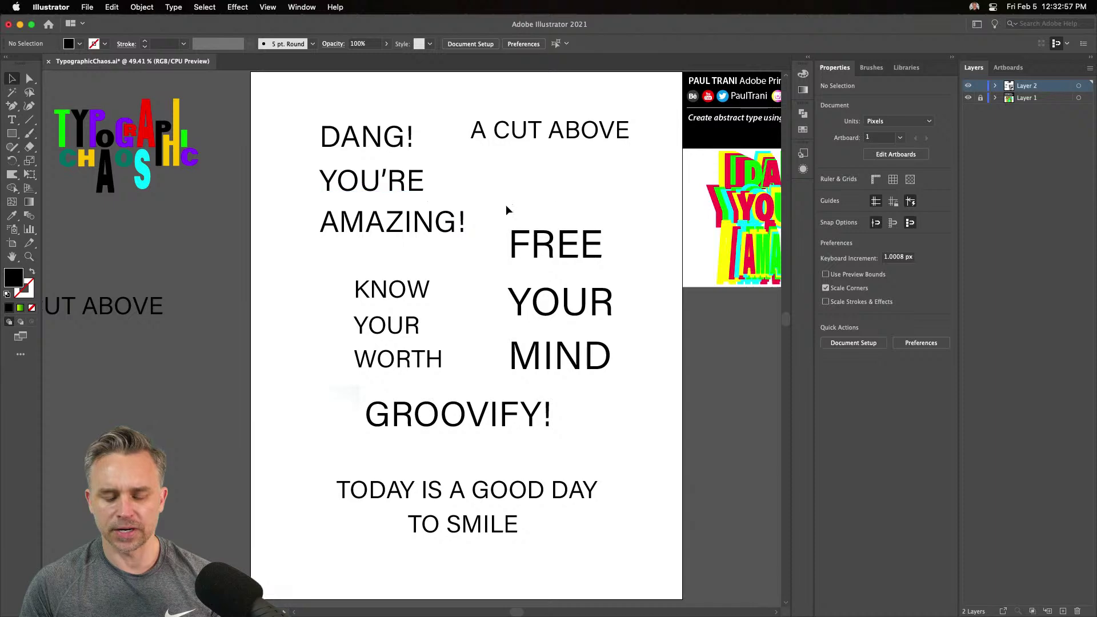
drag(523, 240, 523, 267)
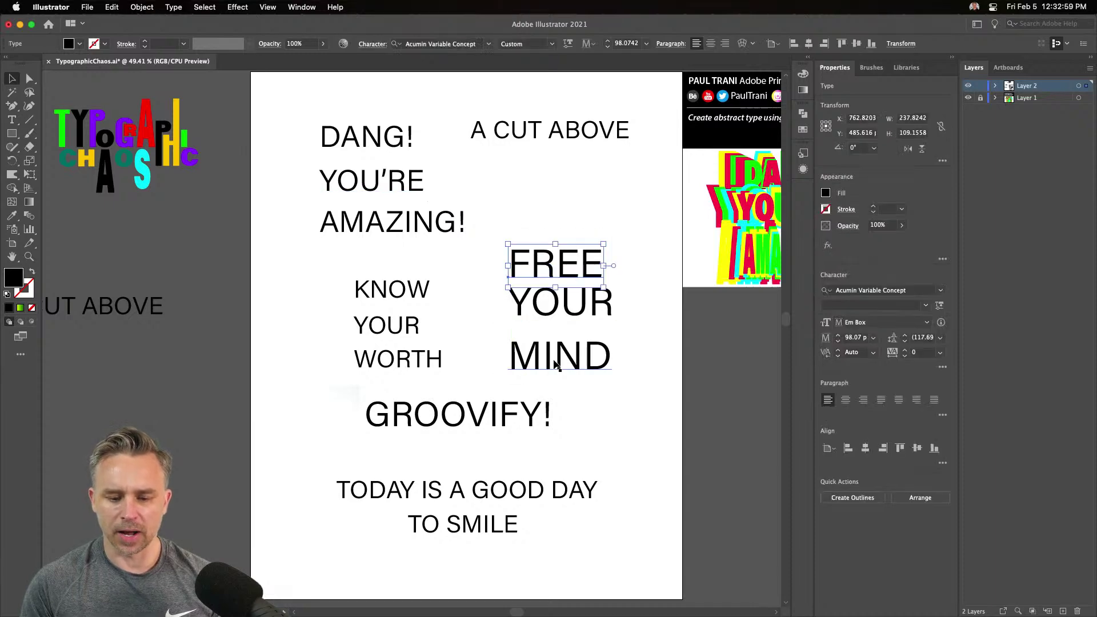
drag(557, 357, 557, 341)
drag(551, 187, 538, 195)
scroll(539, 194, right, 5)
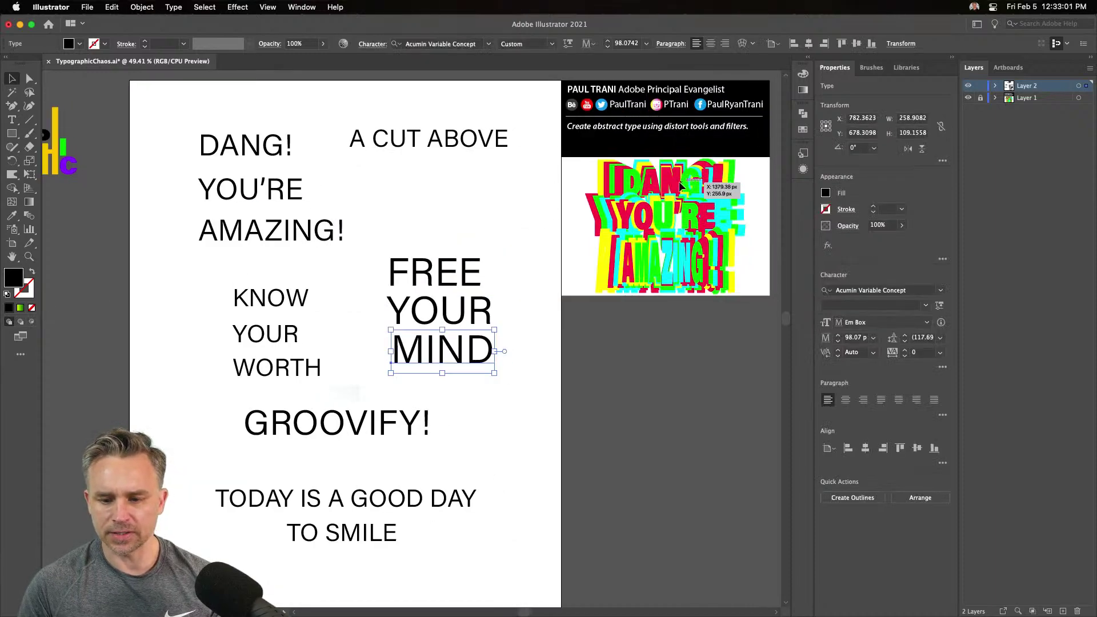
scroll(387, 220, left, 6)
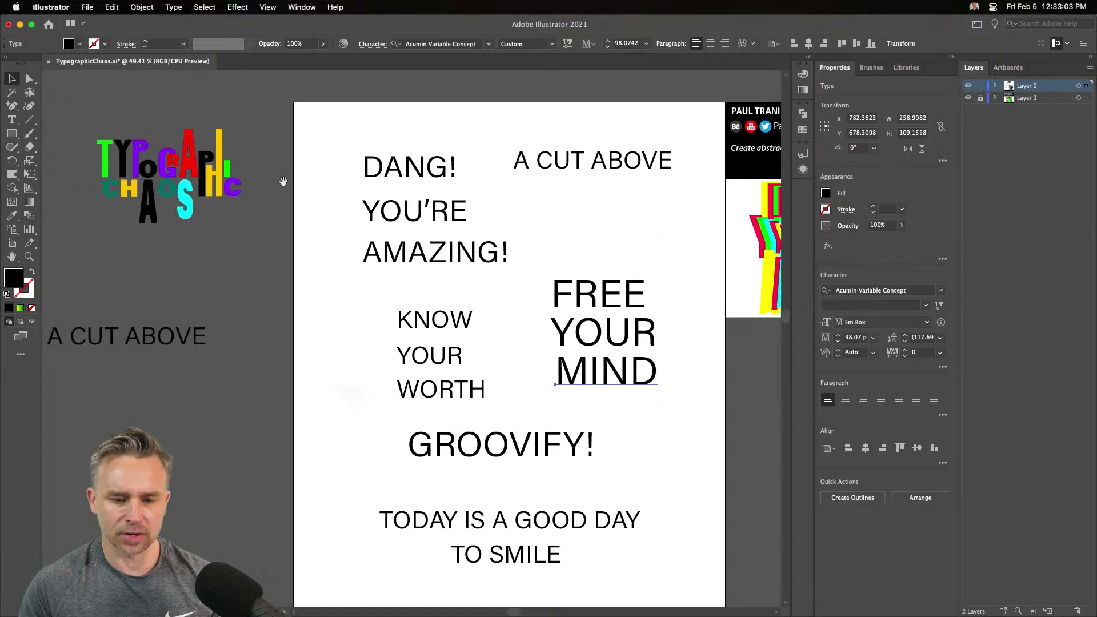
drag(333, 148, 434, 290)
click(358, 254)
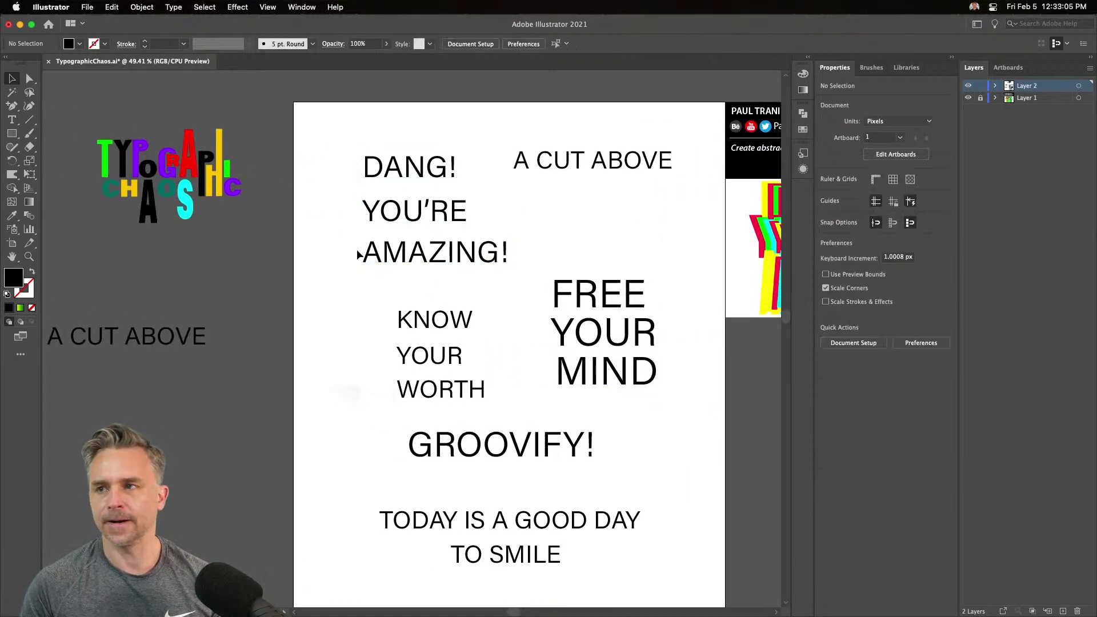
Hide the artboards so the EVER WONDER WHY DREAMS FADE AWAY text sits on a white canvas
scroll(467, 133, up, 10)
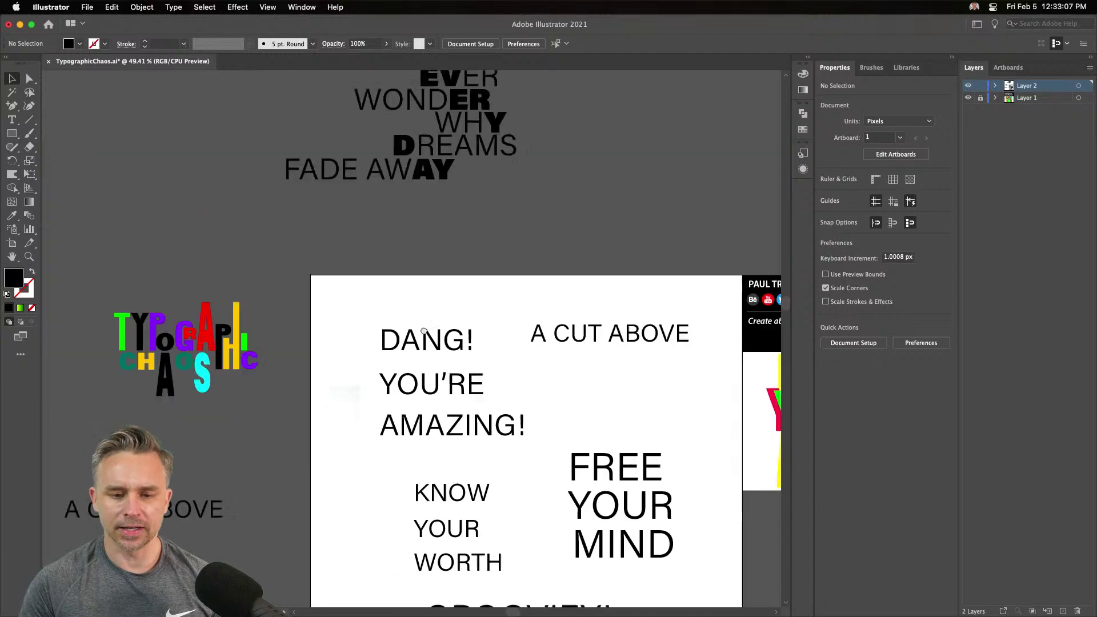
scroll(409, 423, left, 2)
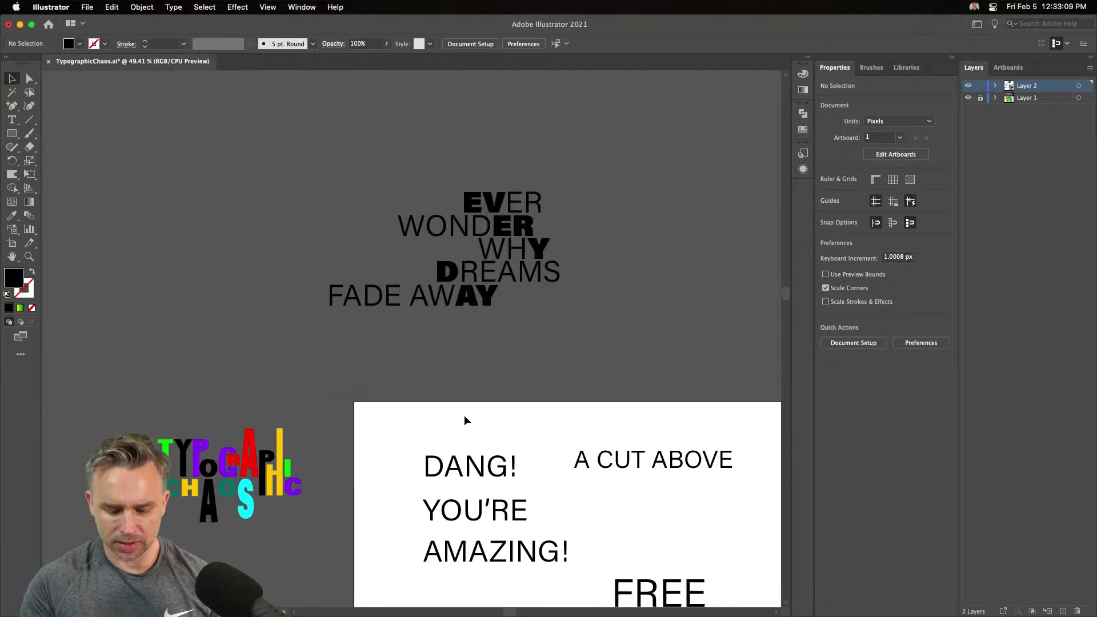
key(super+shift+h)
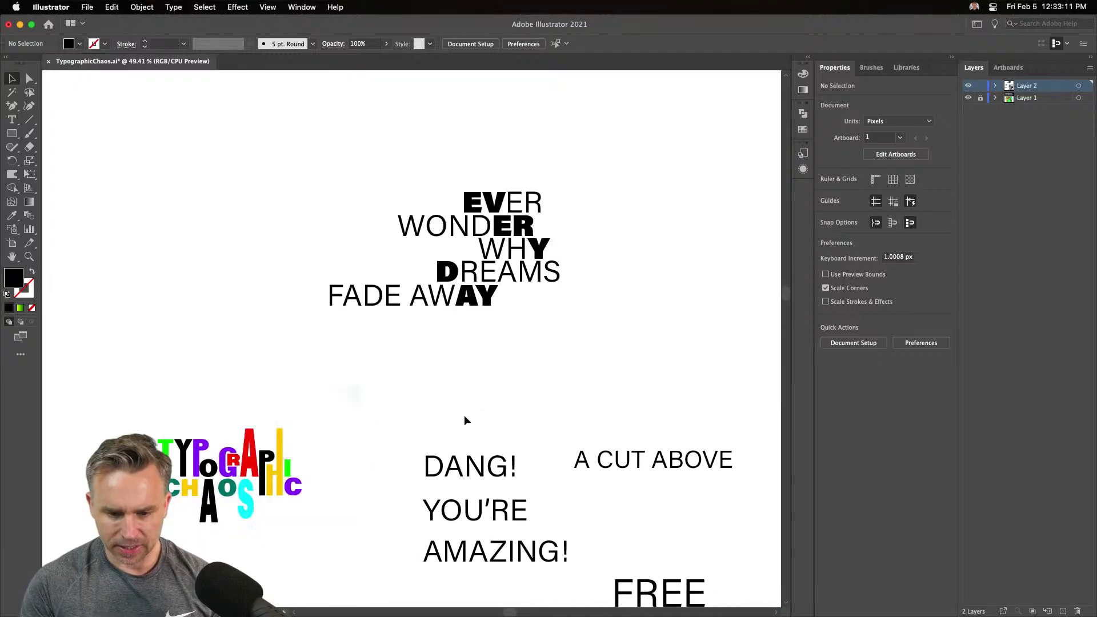
Shift the FADE AWAY and DREAMS lines right so their bold letters sit closer beneath the bold letters above
key(super+1)
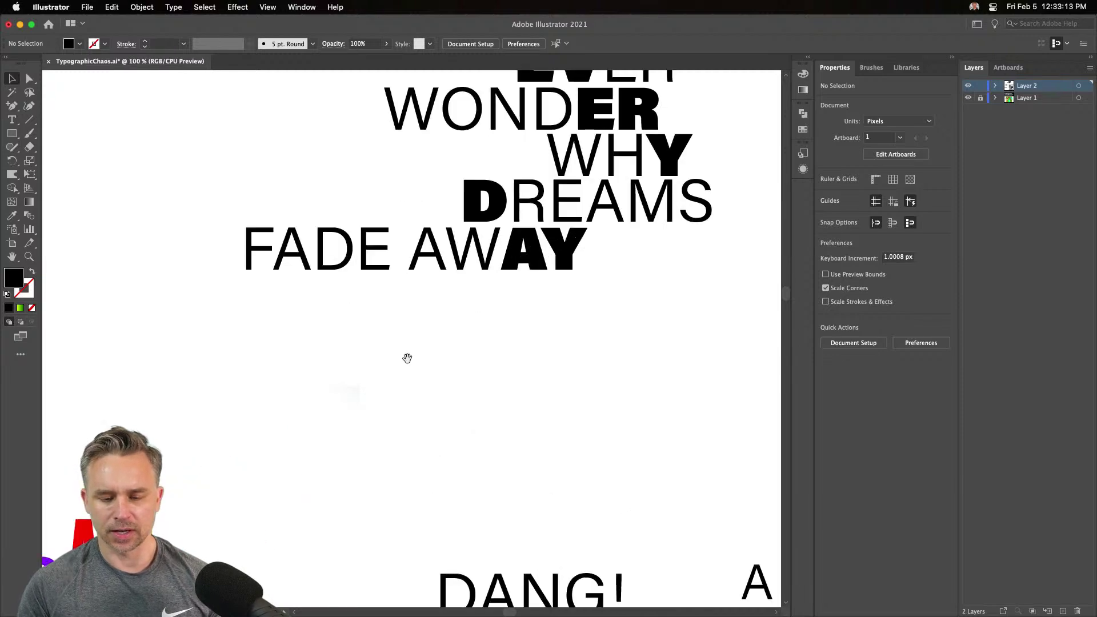
drag(399, 575, 345, 522)
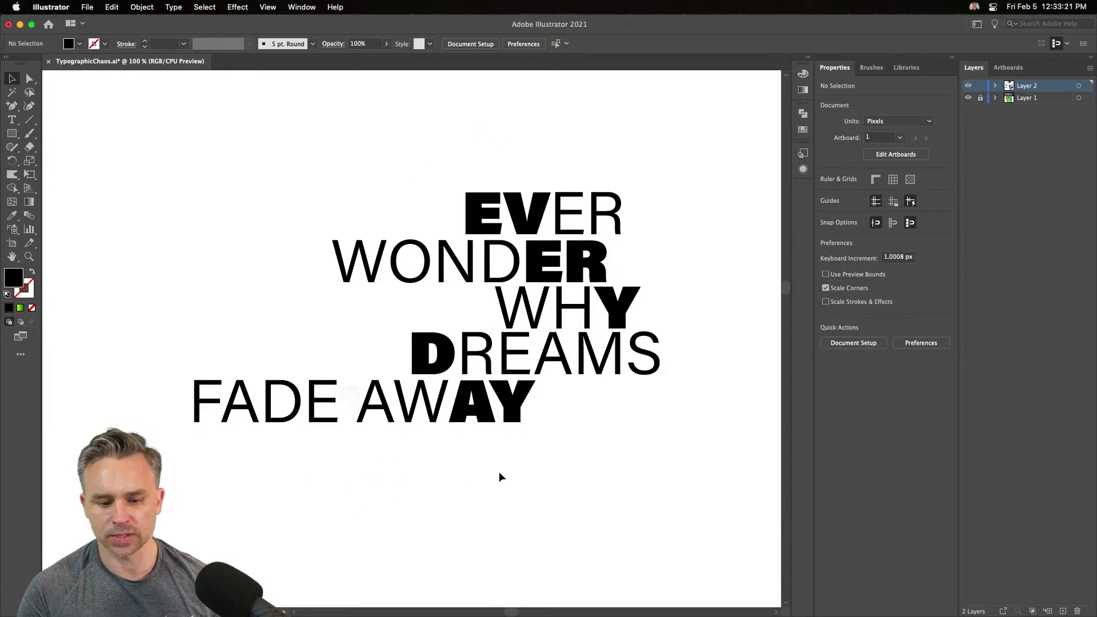
click(414, 382)
drag(363, 406, 432, 406)
drag(492, 352, 546, 352)
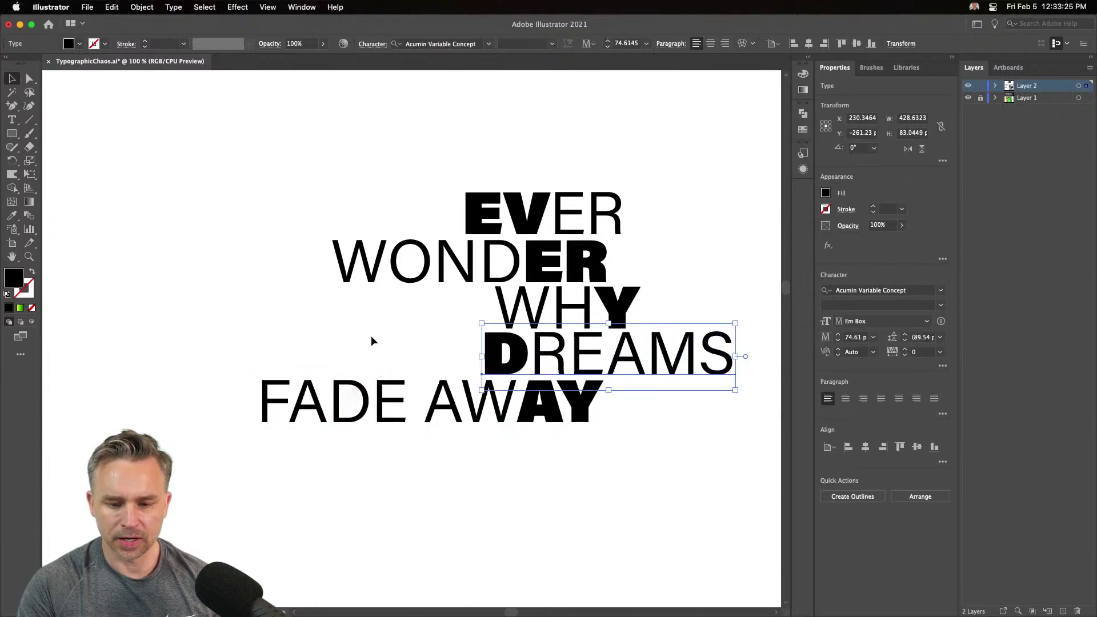
click(319, 360)
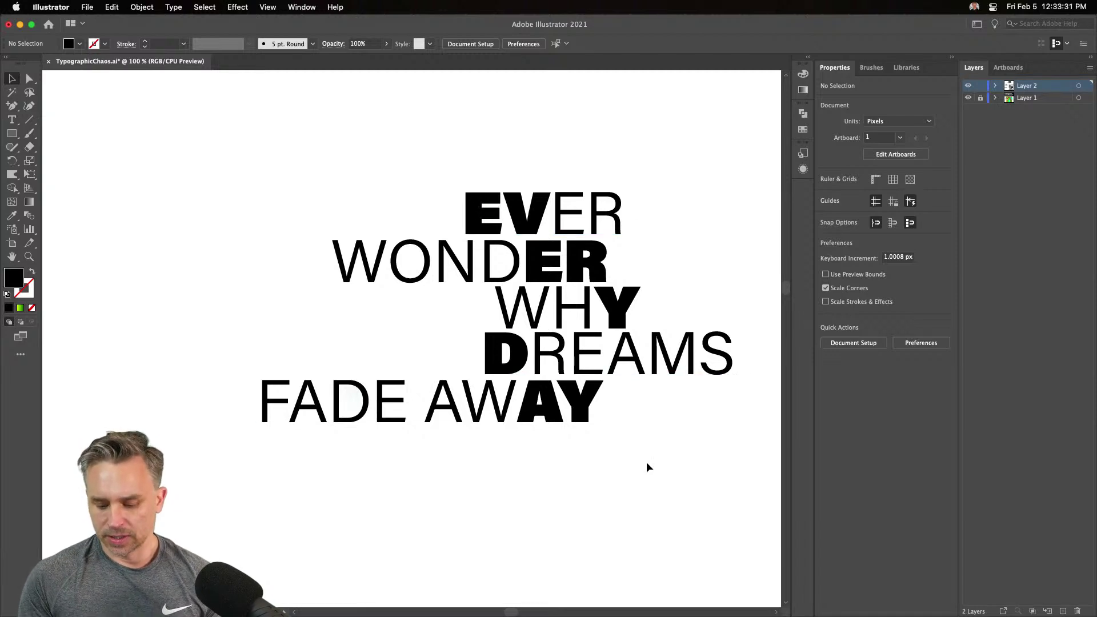
Return to the main text samples and hide Layer 2
key(super+0)
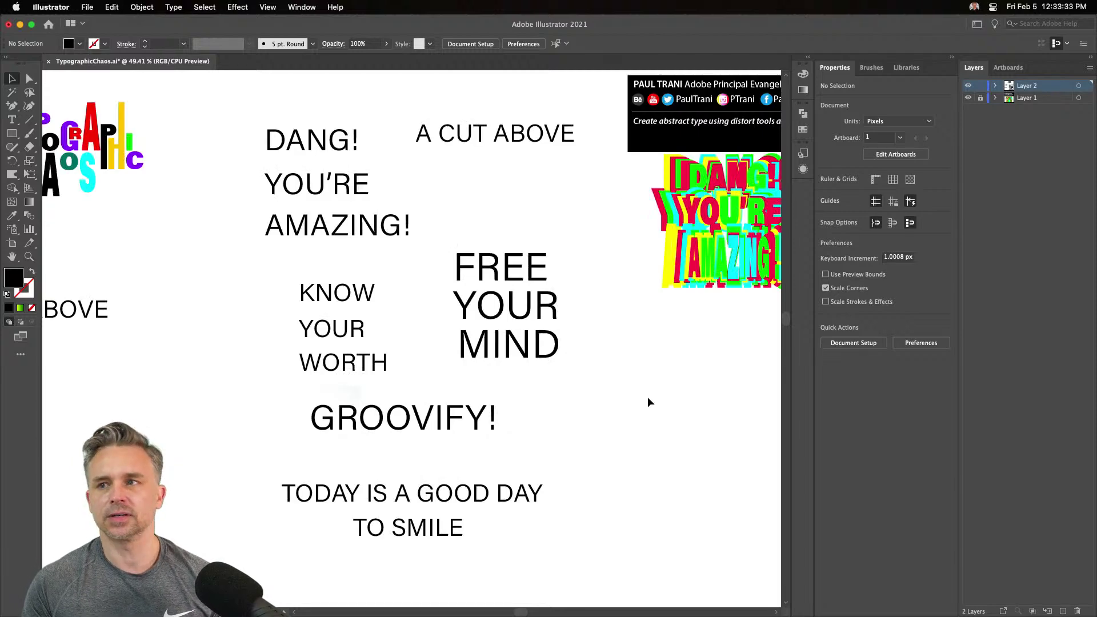
drag(440, 223, 563, 372)
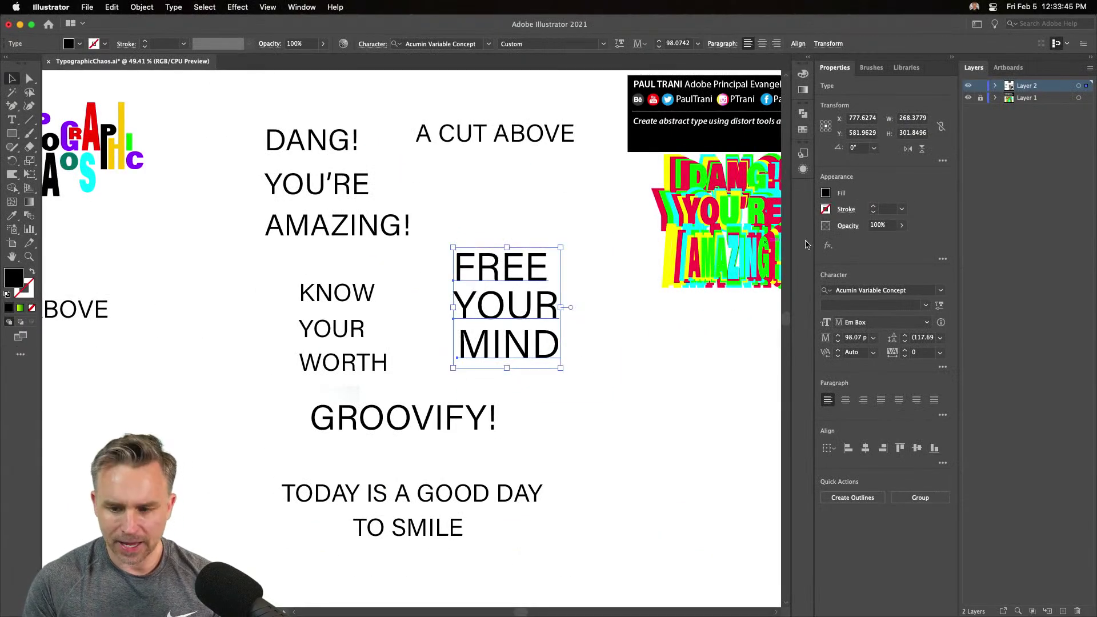
click(967, 86)
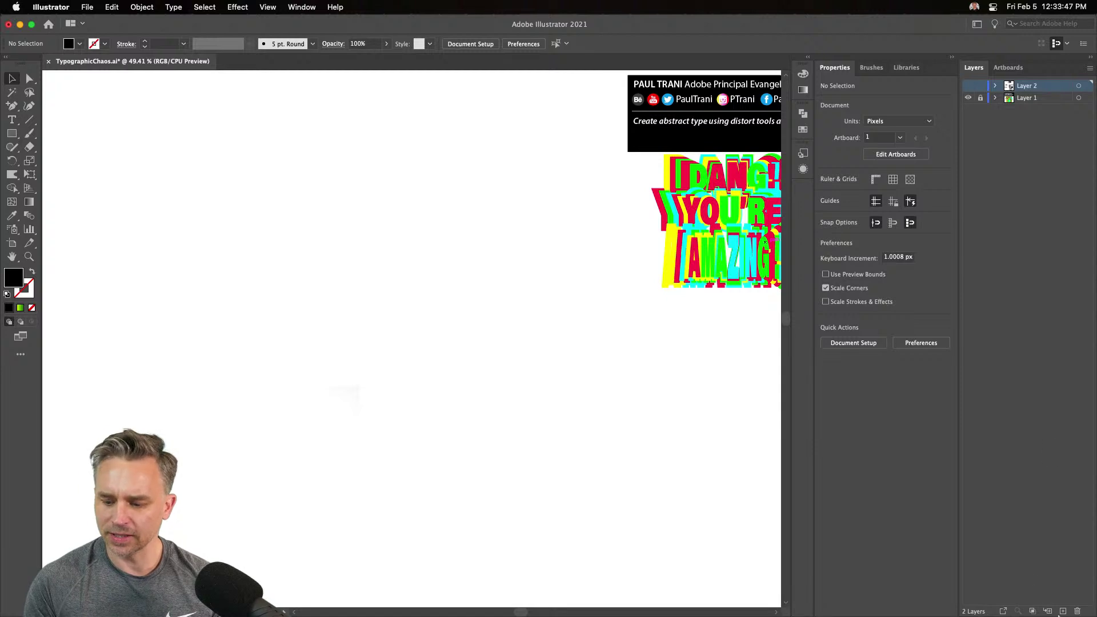
Add a new layer and place a single copy of the three-line FREE YOUR MIND text on it
click(1063, 611)
text(FREE YOUR MIND)
text(FREE YOUR MIND)
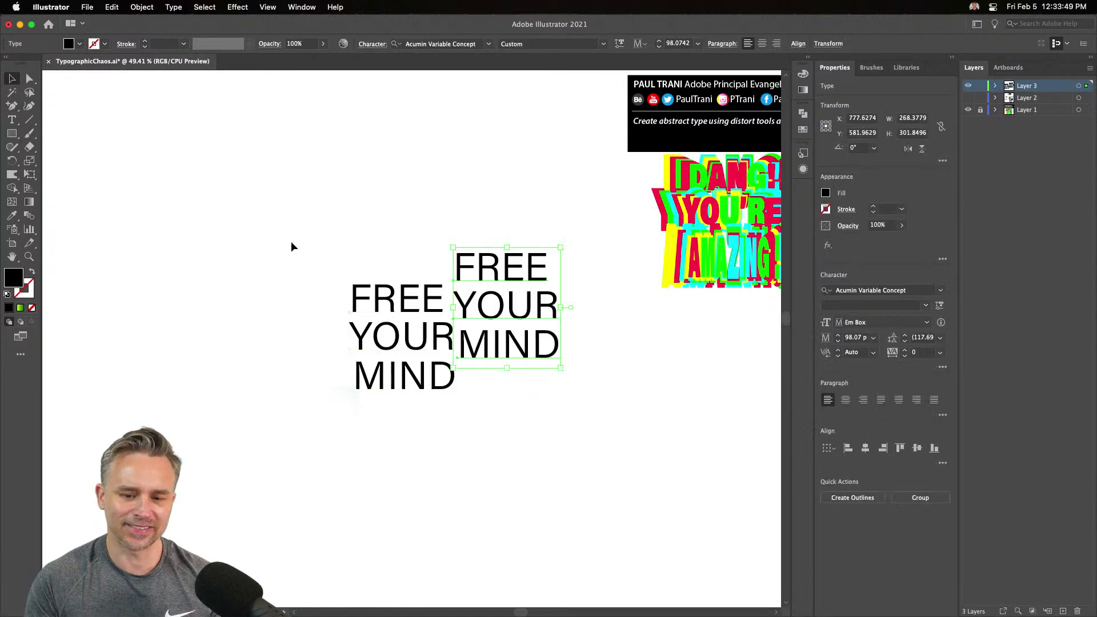
key(Delete)
Centre-align the FREE YOUR MIND lines and scale them up to about 478 px wide and 532 px high
drag(316, 247, 479, 455)
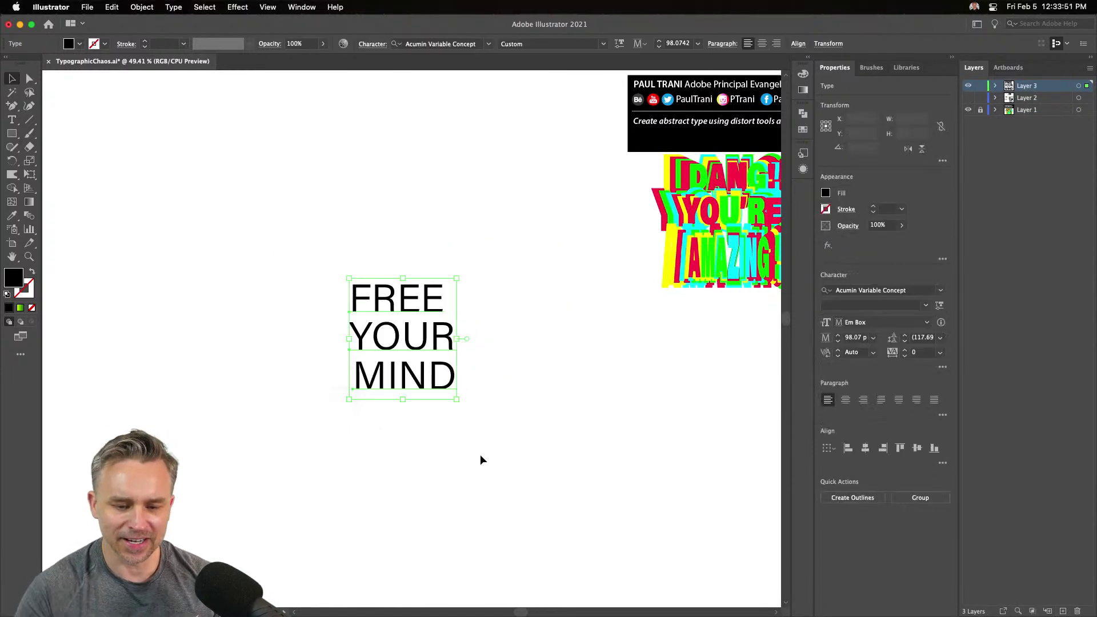
click(762, 44)
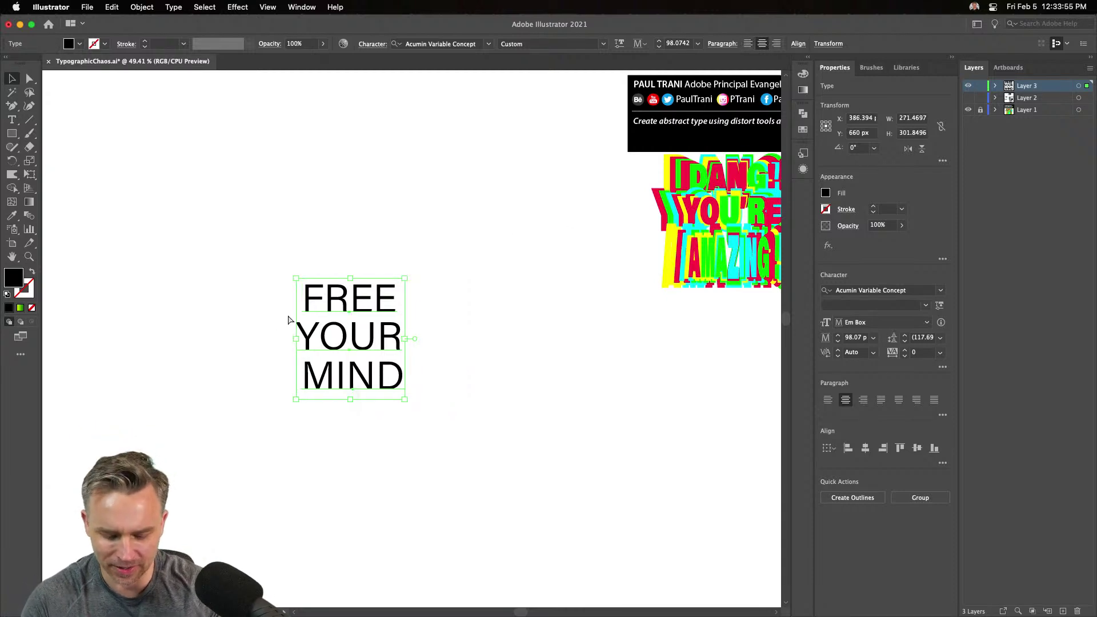
drag(317, 290, 318, 218)
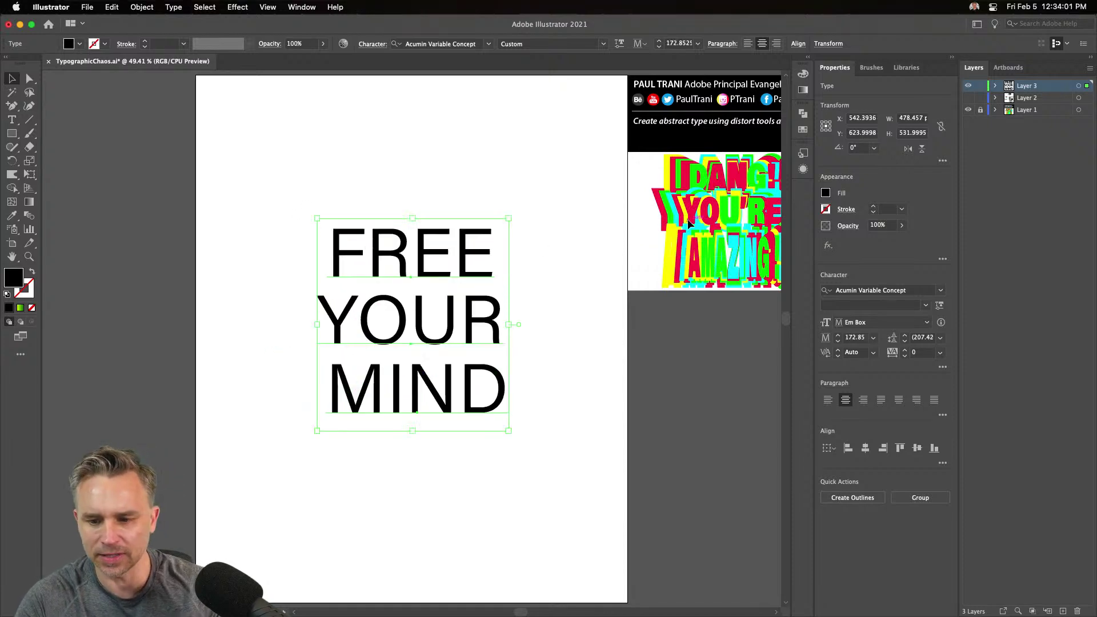
click(703, 217)
Set the font of all three FREE YOUR MIND lines to FS Kitty Outline VF Trial
drag(287, 177, 517, 464)
click(940, 292)
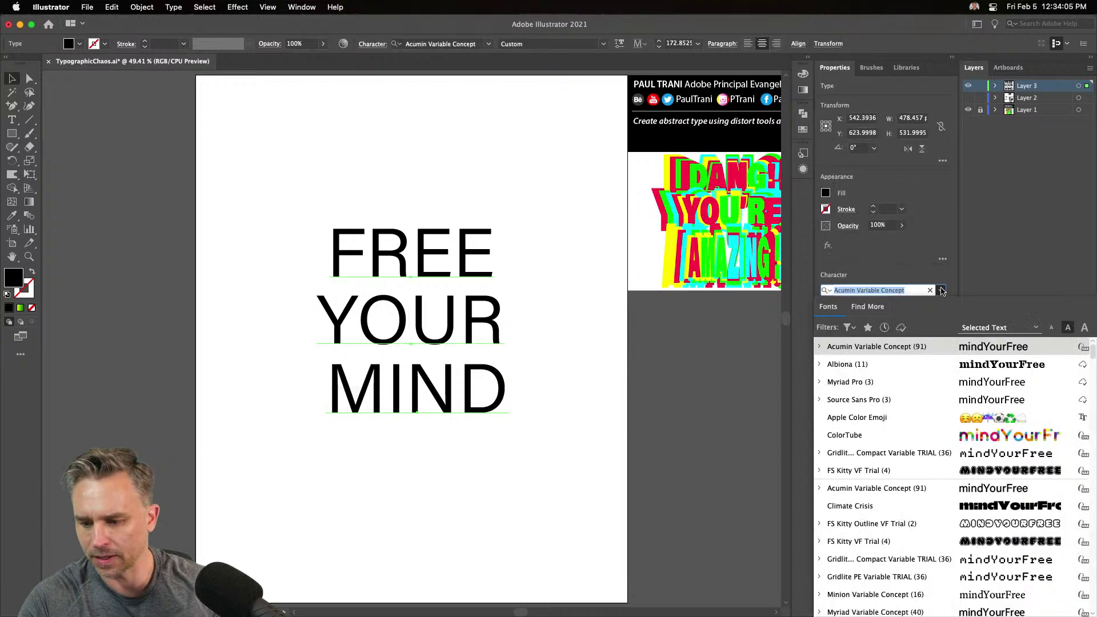
click(924, 268)
click(940, 292)
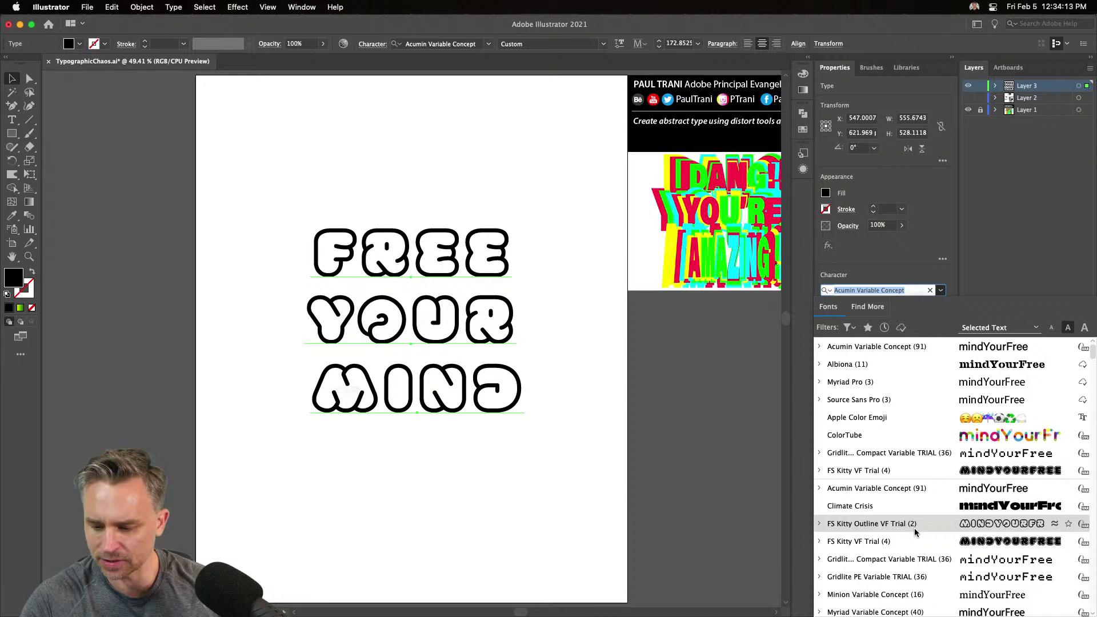
click(915, 532)
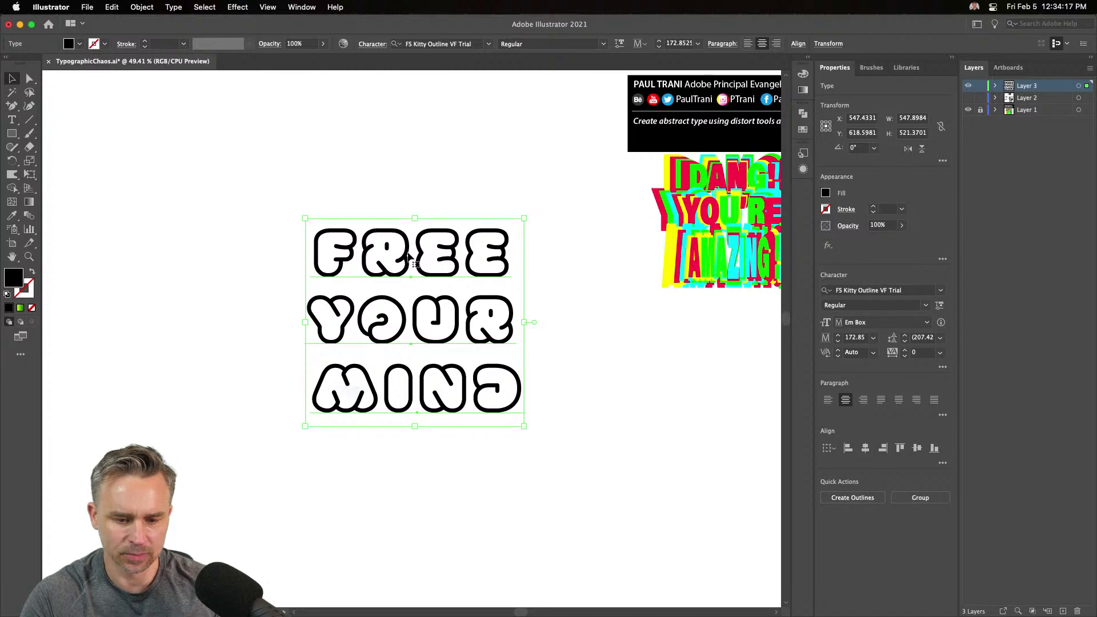
Duplicate the FREE YOUR MIND text to its left and set the copy's font to FS Kitty Outline VF Trial
drag(323, 245, 111, 263)
drag(110, 169, 377, 179)
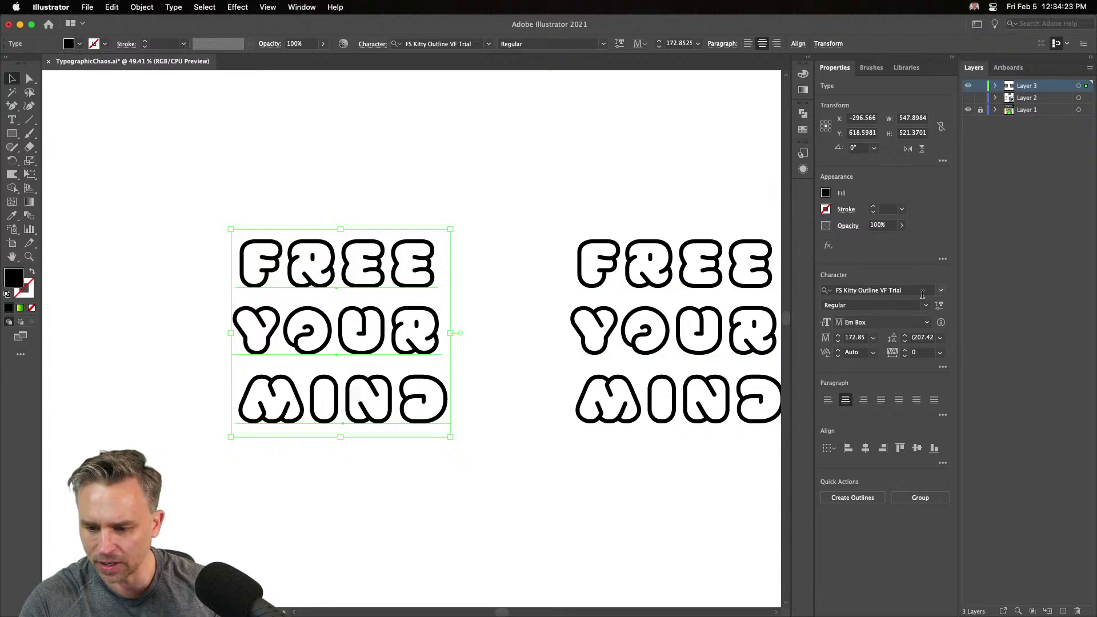
scroll(922, 294, down, 3)
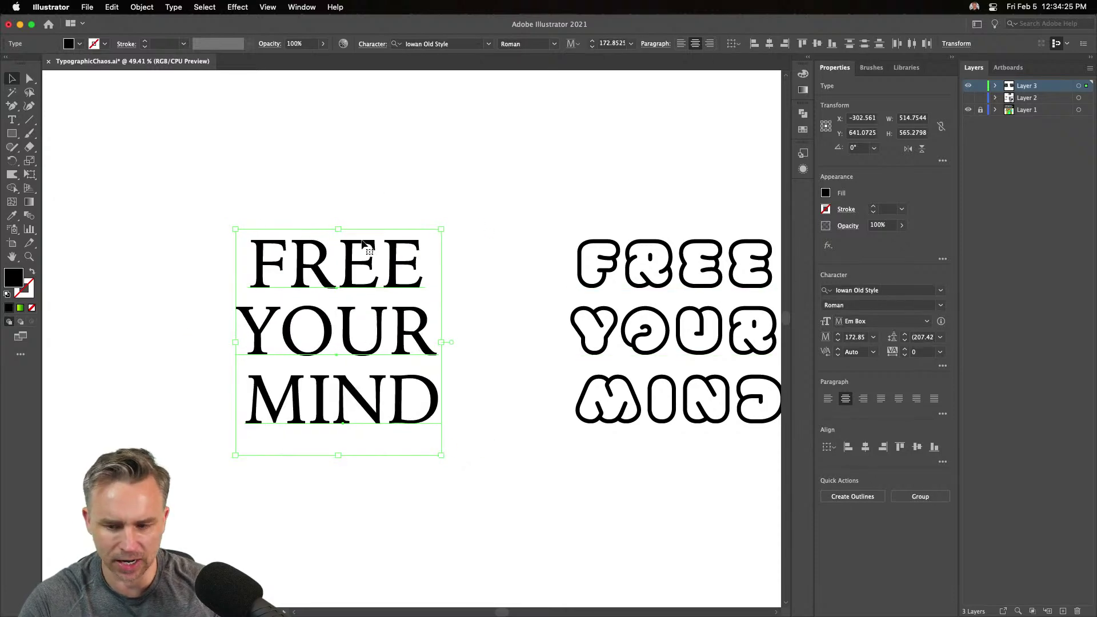
click(940, 290)
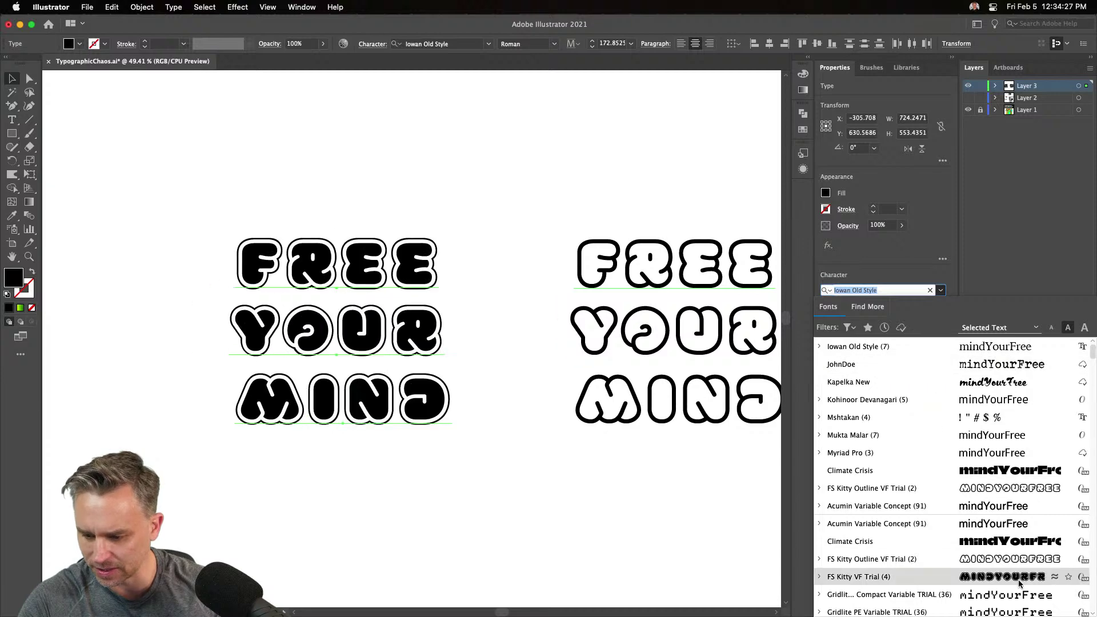
click(988, 561)
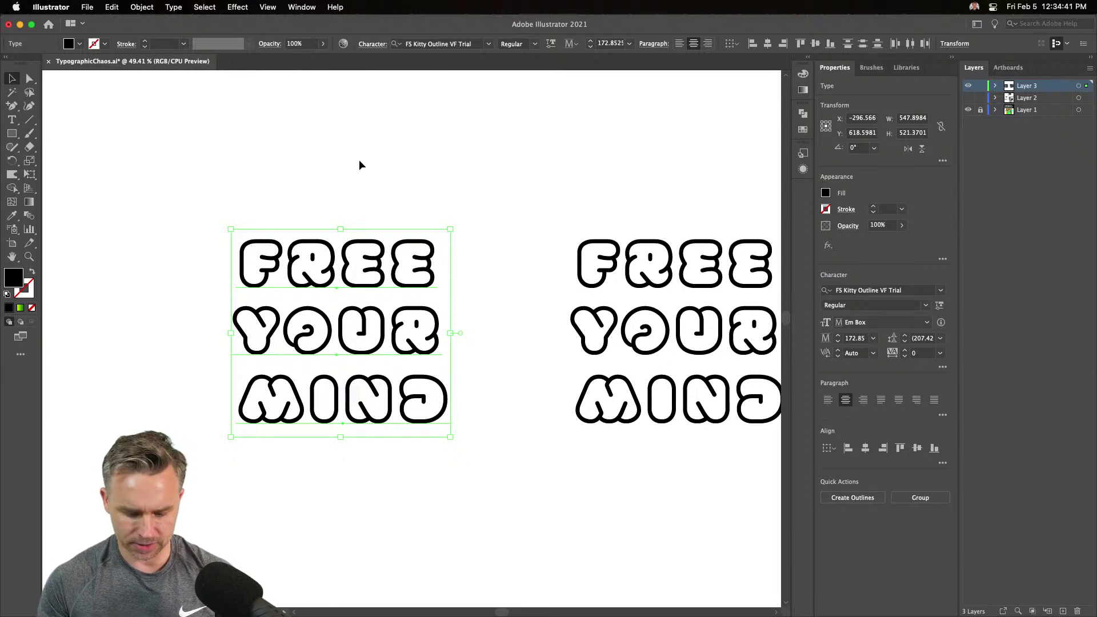
Thin the letter outlines of the copied FREE YOUR MIND text by setting the variable font's Outline value to 760.24
key(super+1)
click(170, 331)
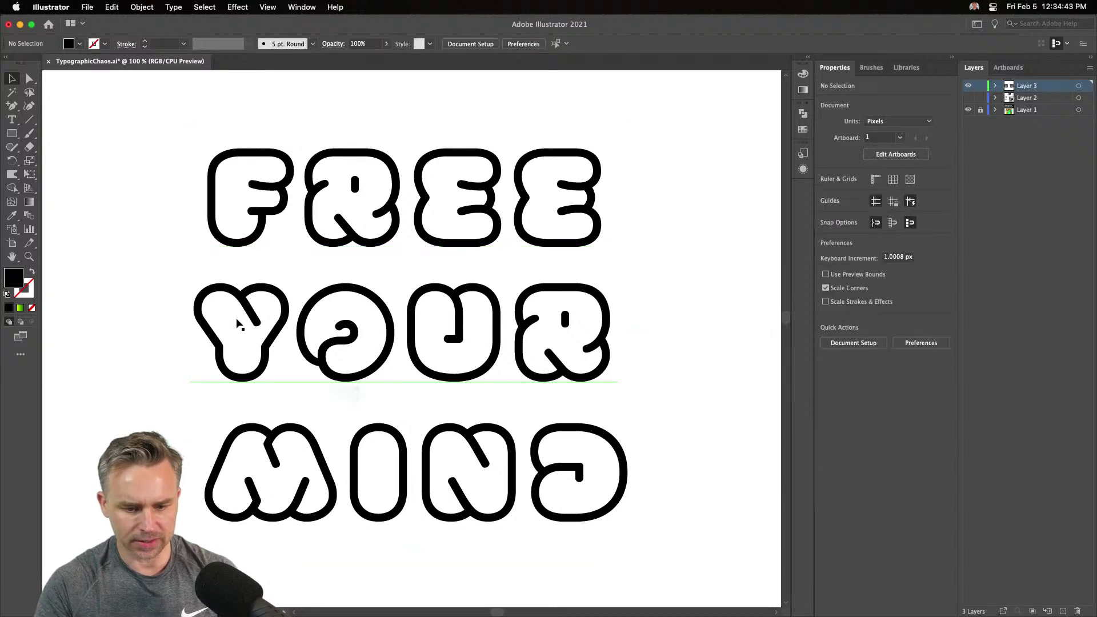
drag(204, 123, 671, 564)
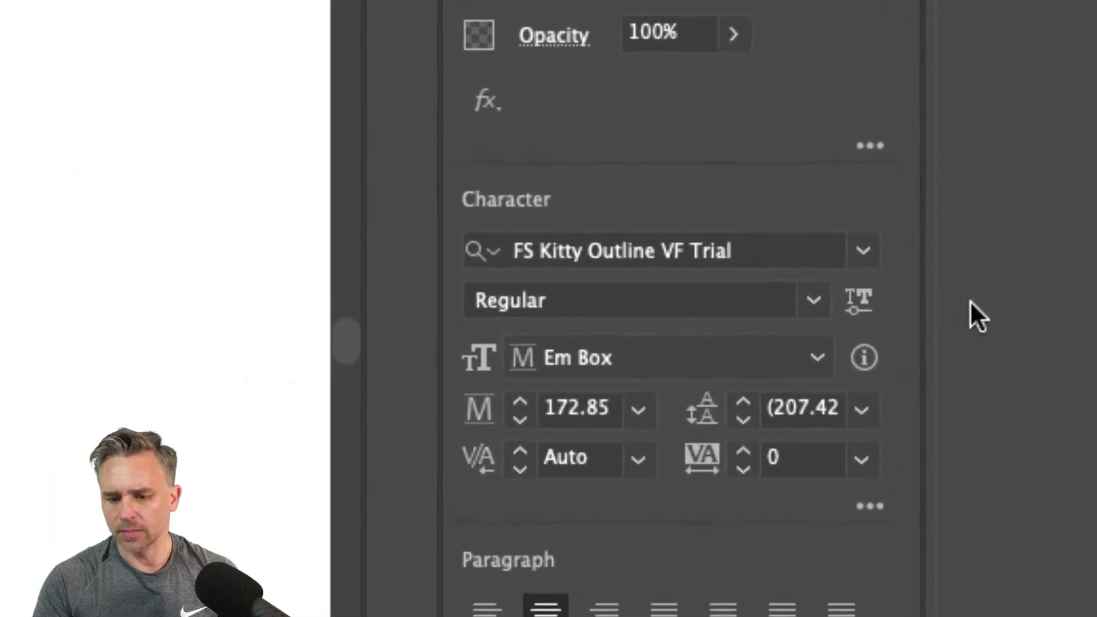
click(863, 306)
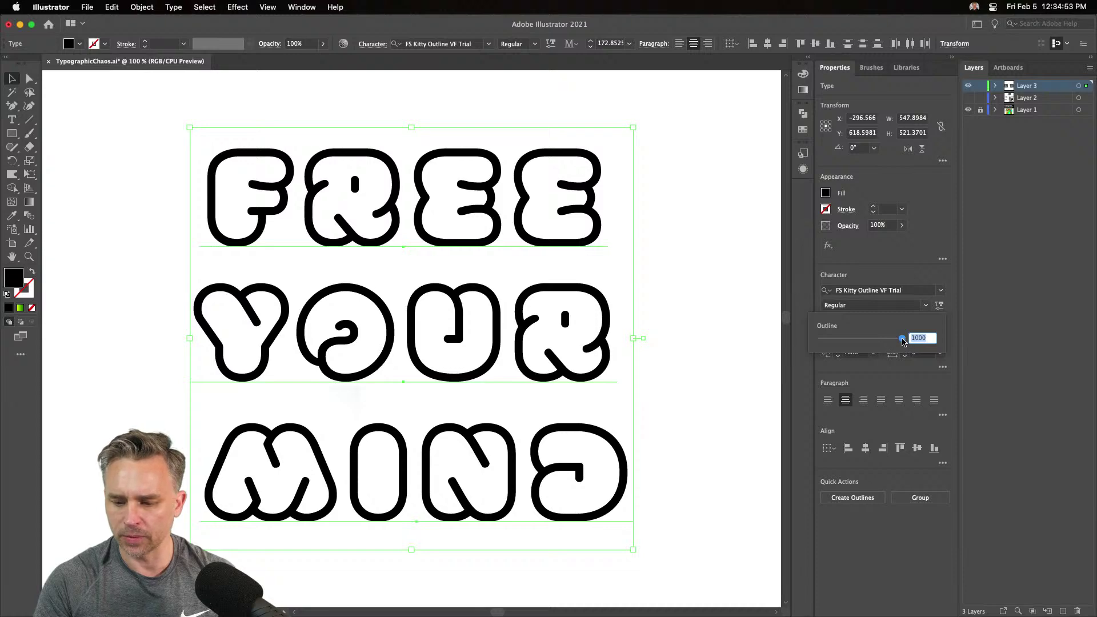
mouse_move(902, 339)
mouse_down()
mouse_move(818, 340)
mouse_move(935, 340)
mouse_move(792, 341)
mouse_move(884, 341)
mouse_up()
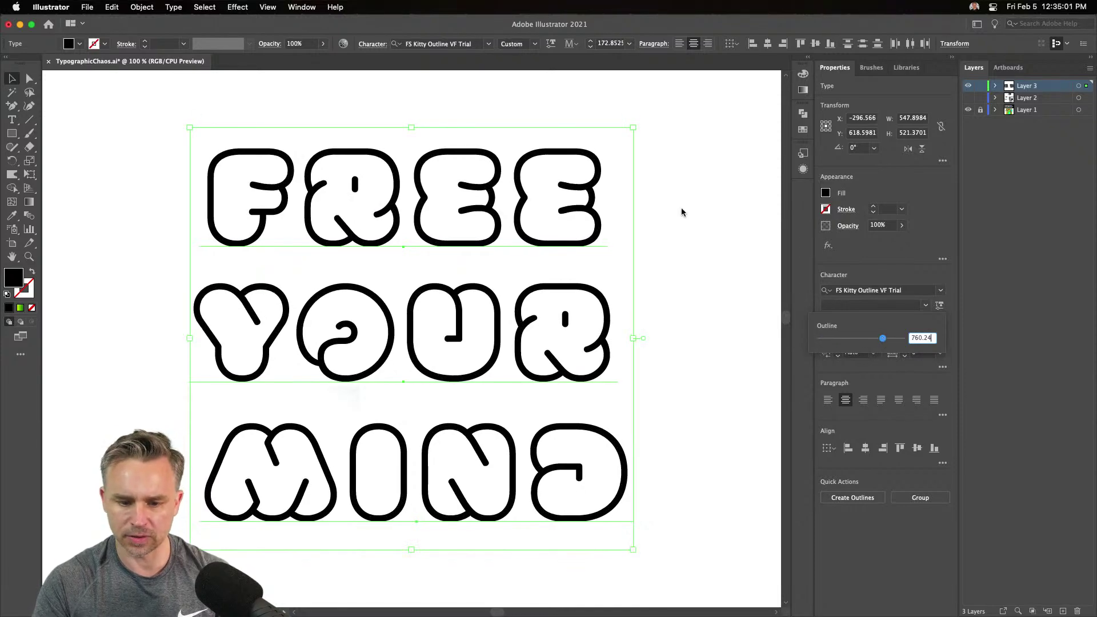
Duplicate the thinner FREE YOUR MIND text to its left and set the new copy's font to FS Kitty VF Trial
key(super+minus)
key(super+minus)
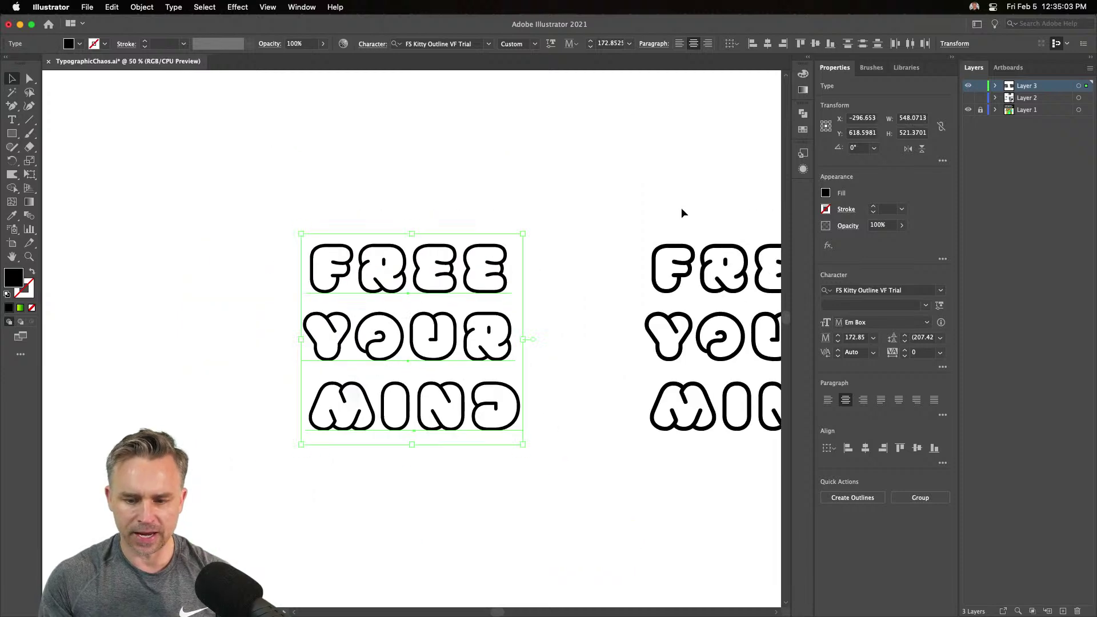
scroll(634, 209, left, 5)
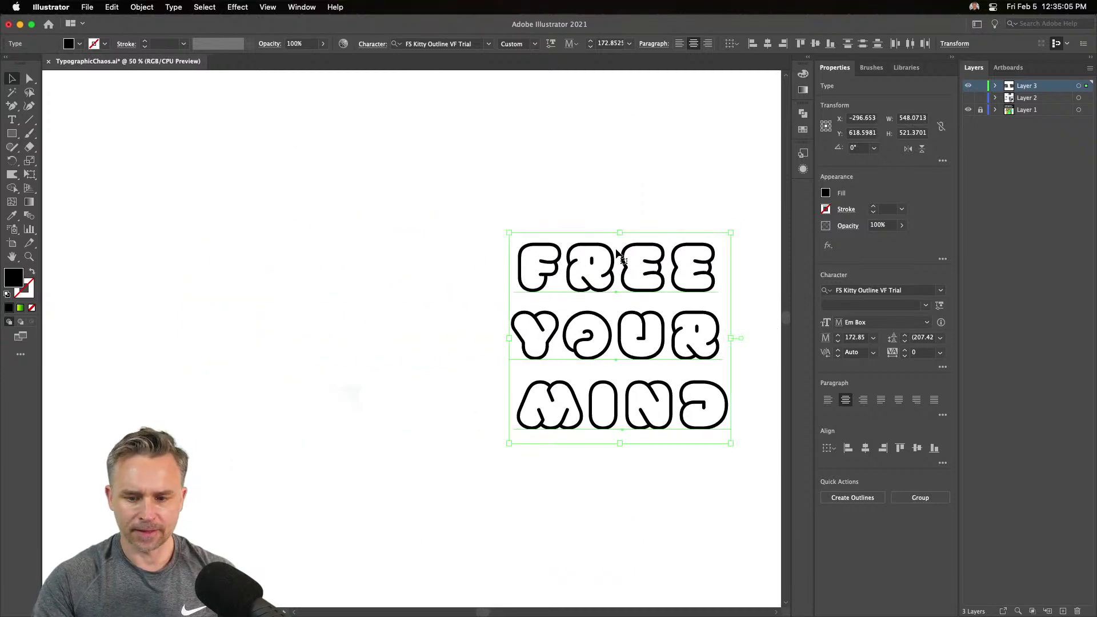
drag(617, 254, 355, 259)
click(938, 291)
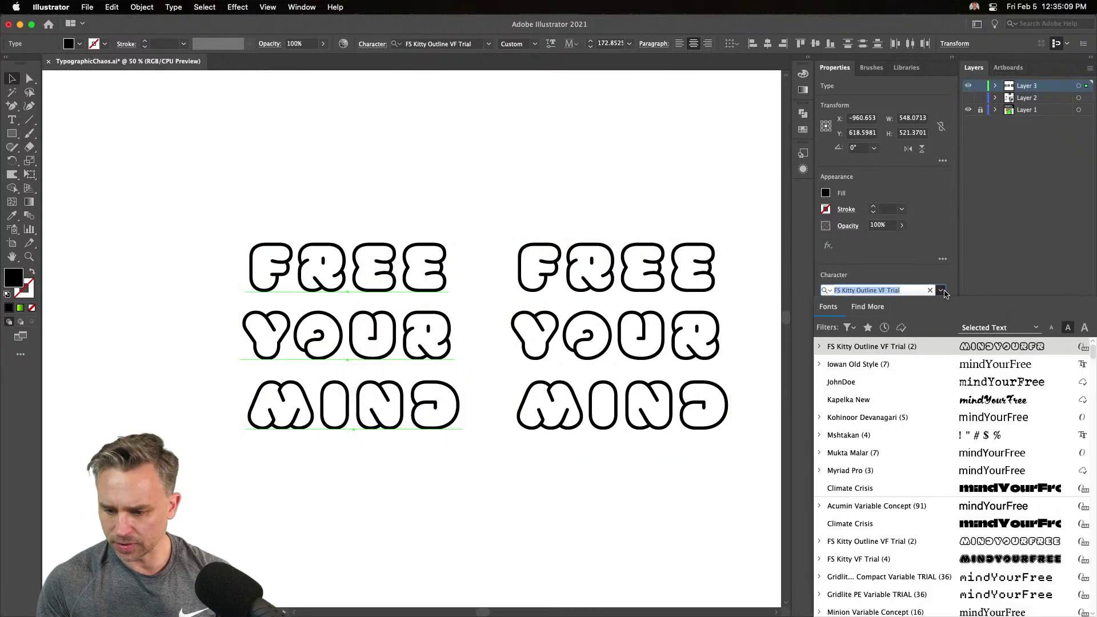
click(936, 558)
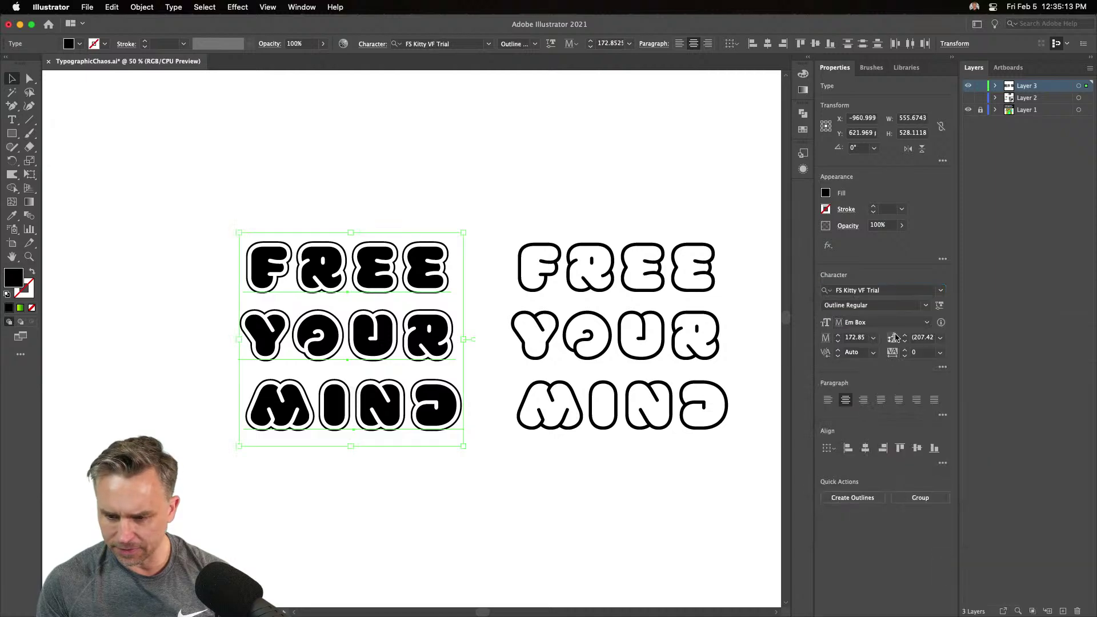
Set the filled copy's variable font values to Shadow 940.06 and Outline 300.7
click(938, 306)
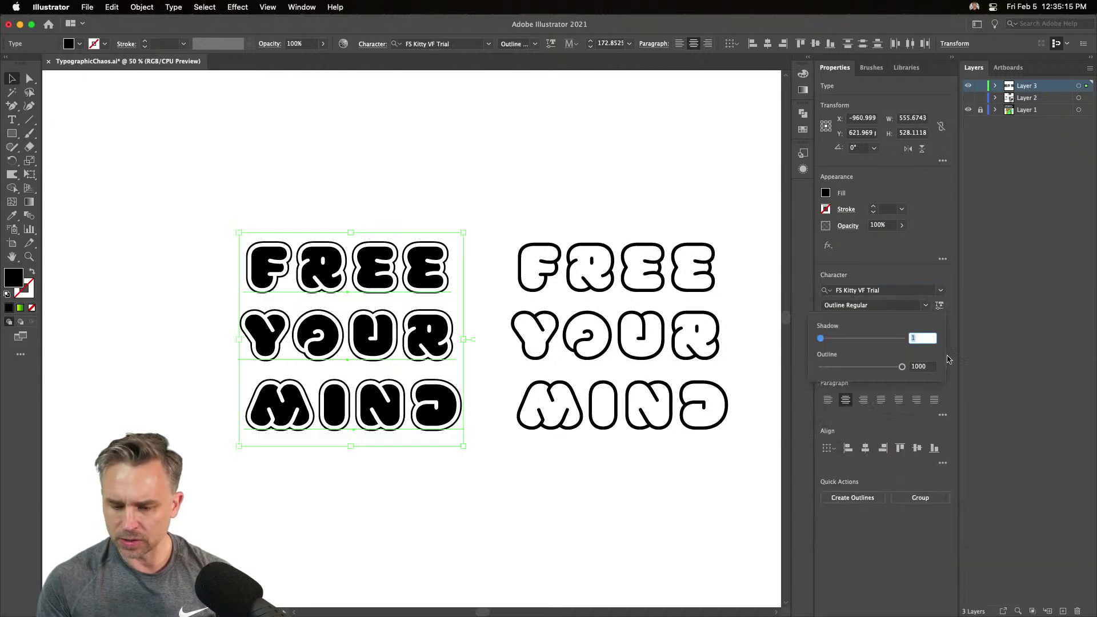
key(super+equal)
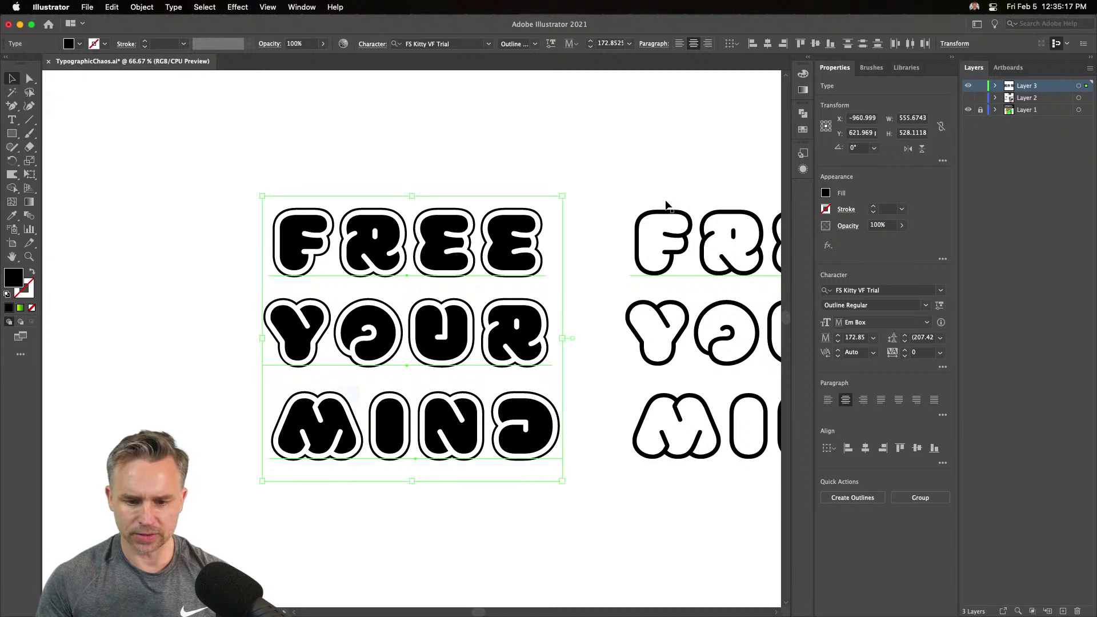
click(940, 307)
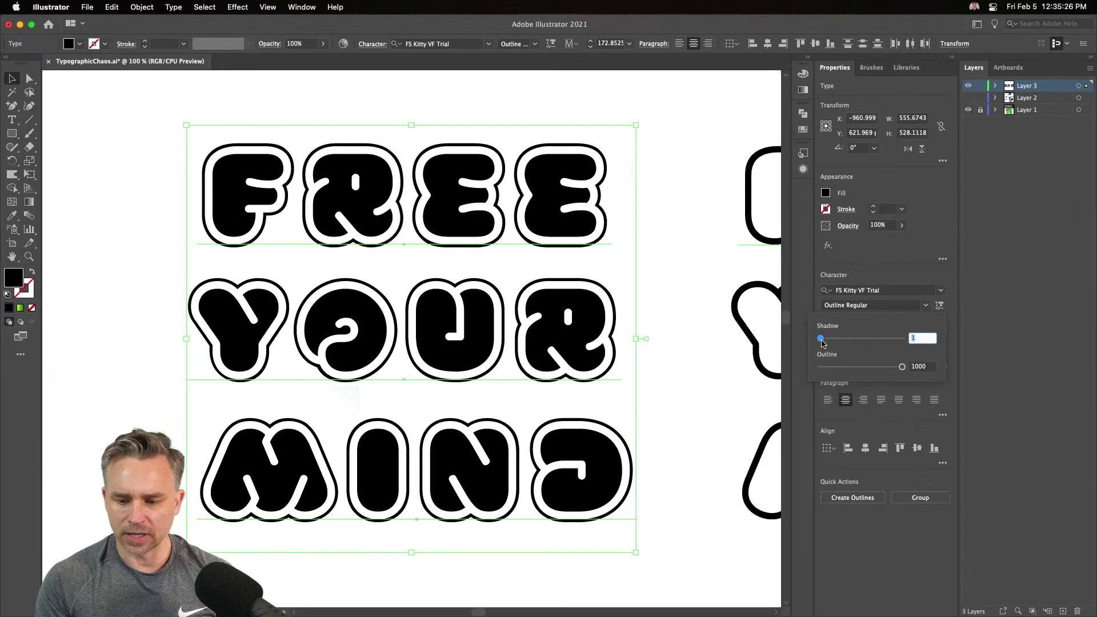
drag(821, 341, 844, 371)
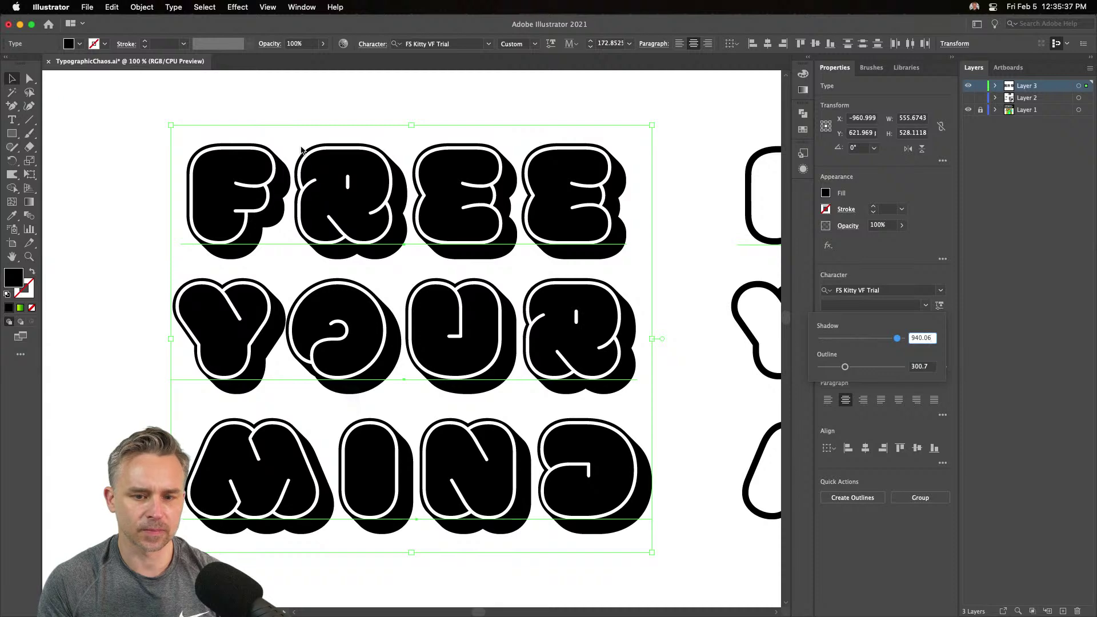
key(Return)
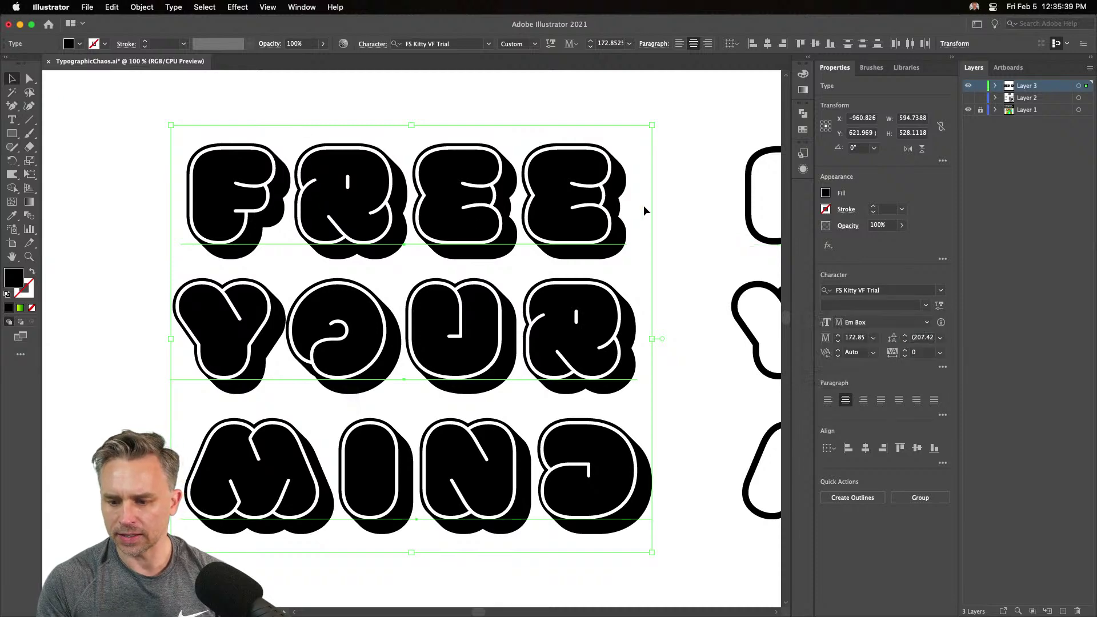
Move FREE down and MIND up in the shadowed copy so its three lines stack closely around YOUR
click(694, 159)
drag(517, 201, 517, 216)
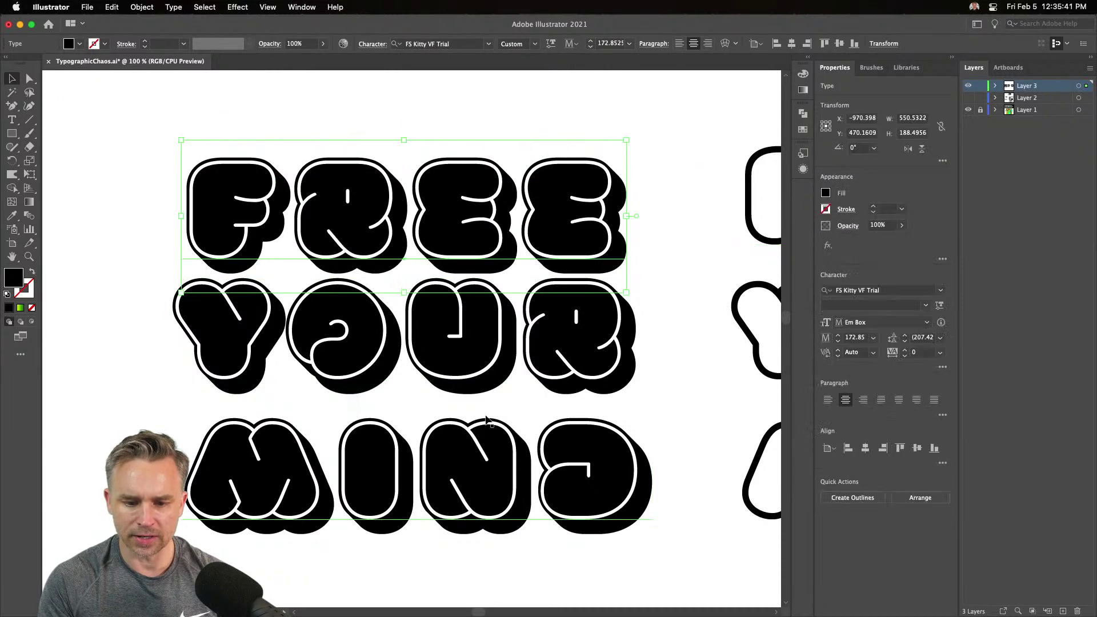
drag(477, 463, 477, 445)
Move YOUR and MIND up in the adjacent outlined copy so its lines sit tightly beneath FREE
scroll(335, 323, right, 10)
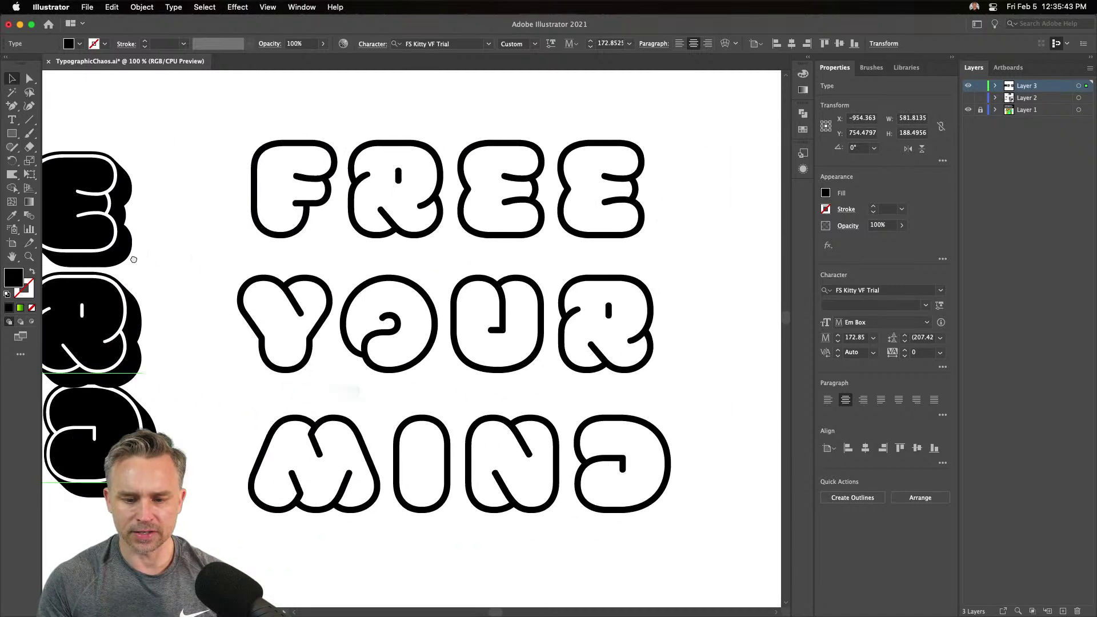
drag(364, 328, 365, 304)
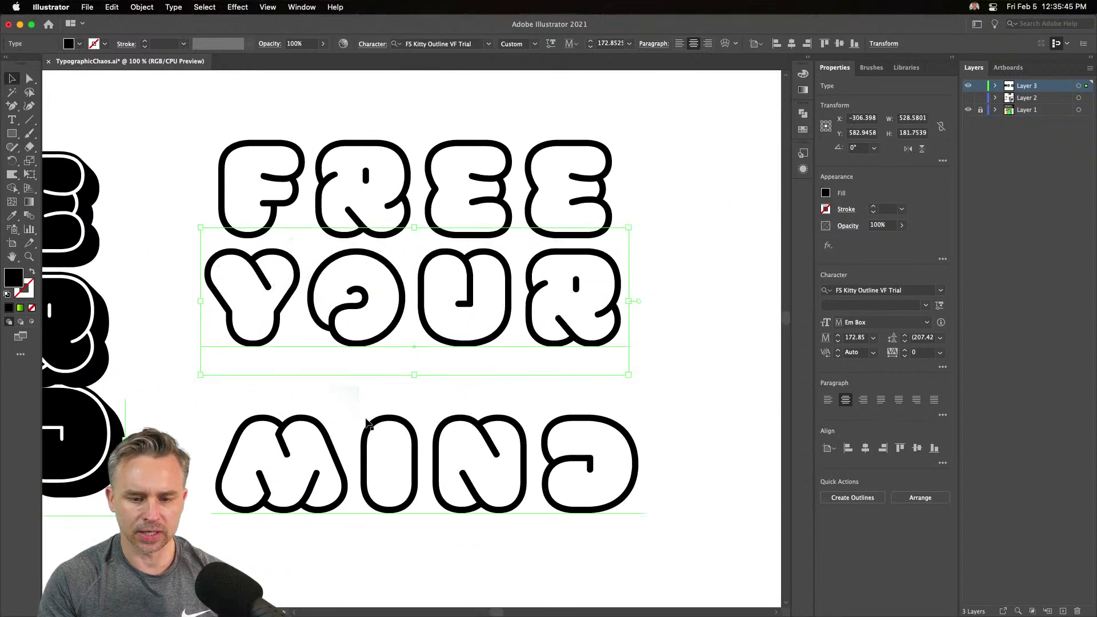
drag(370, 426, 370, 369)
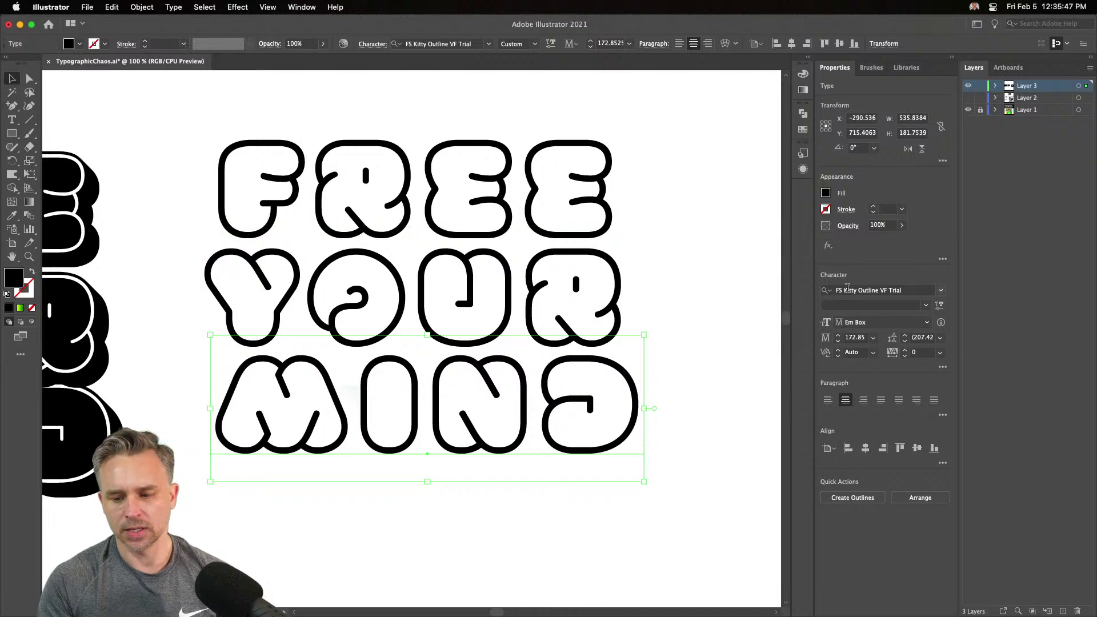
Try a violet fill on the outlined word MIND, then return it to black
click(825, 193)
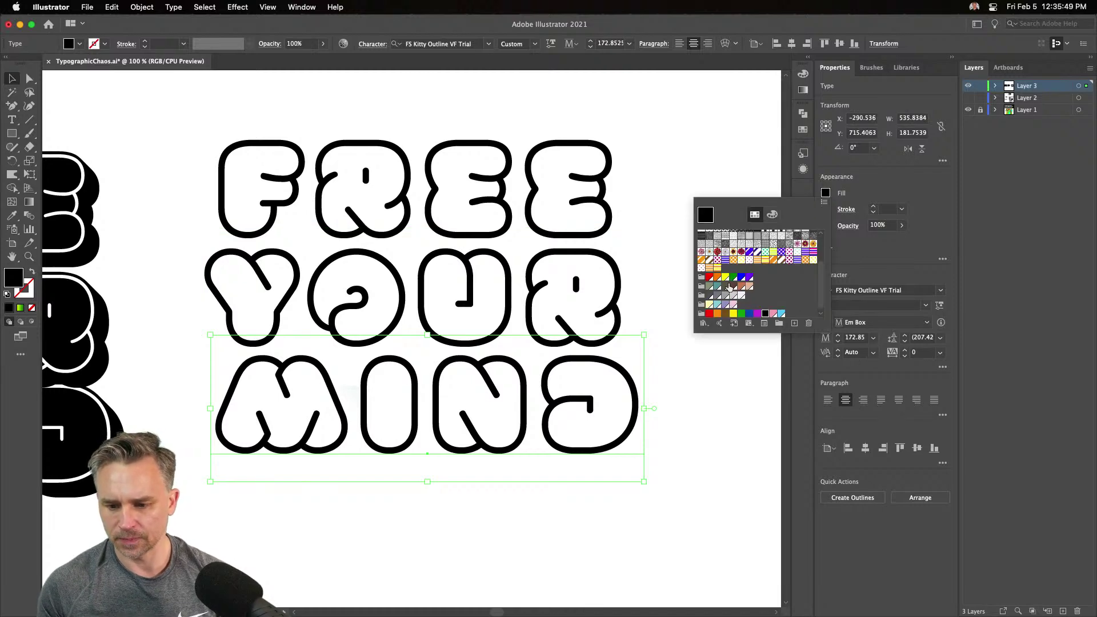
click(749, 278)
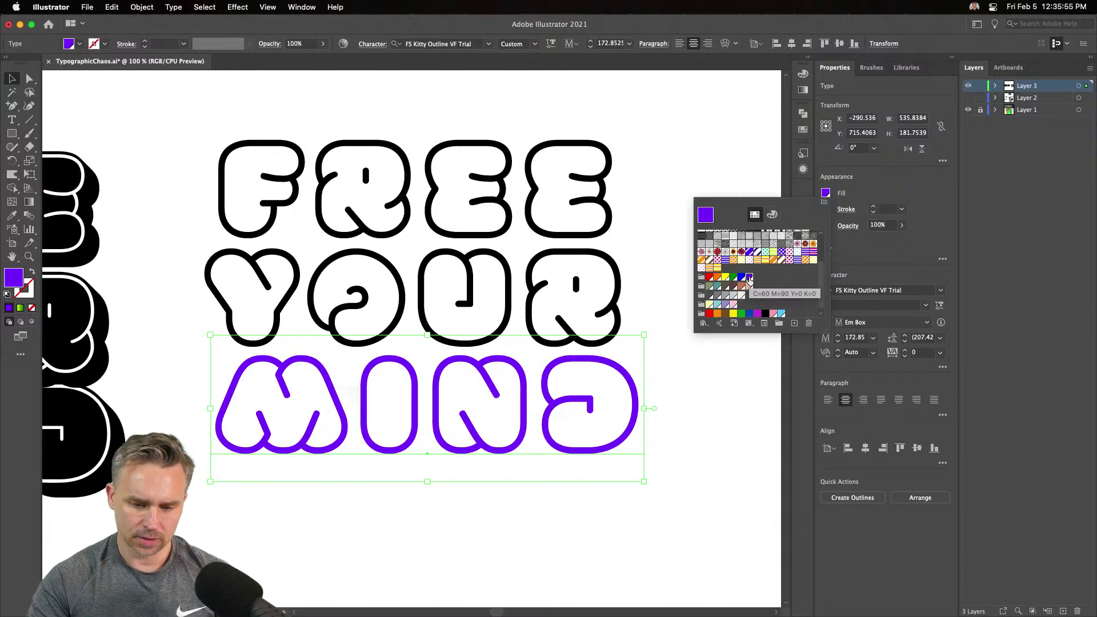
click(766, 314)
drag(188, 126, 730, 493)
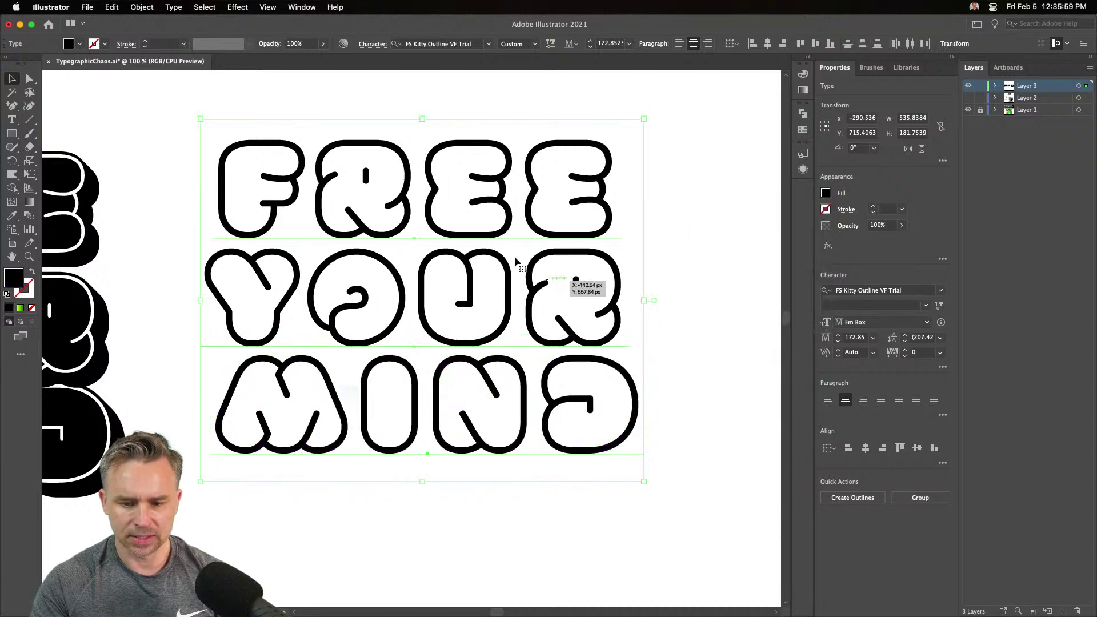
right_click(443, 193)
click(224, 224)
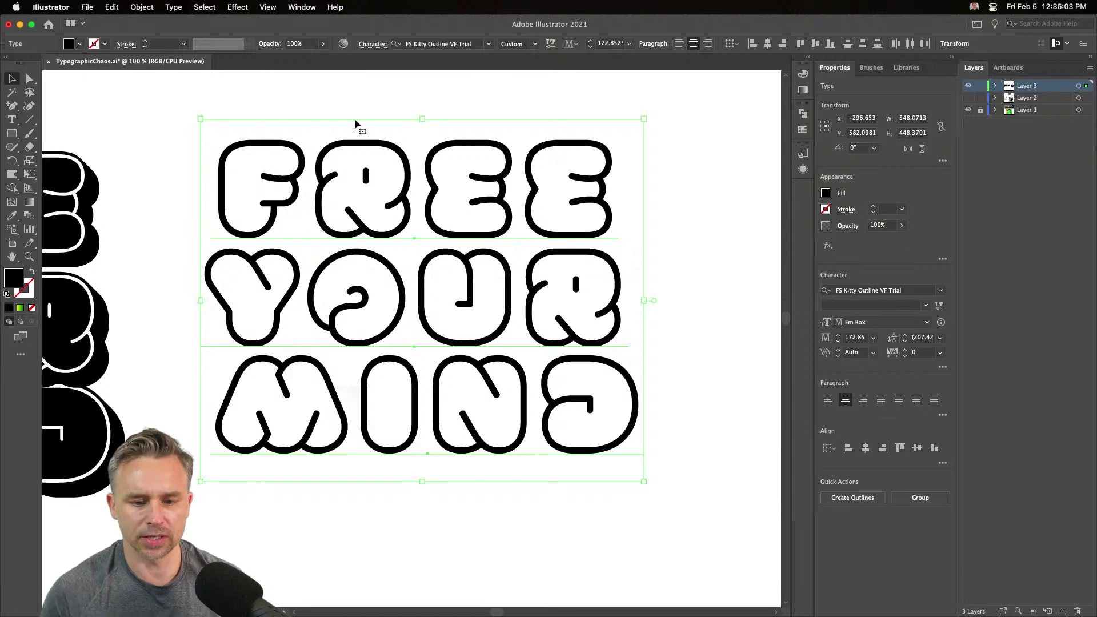
click(345, 104)
With the Touch Type tool, lower the first E, raise the R and lower the F in the outlined word FREE
key(super+equal)
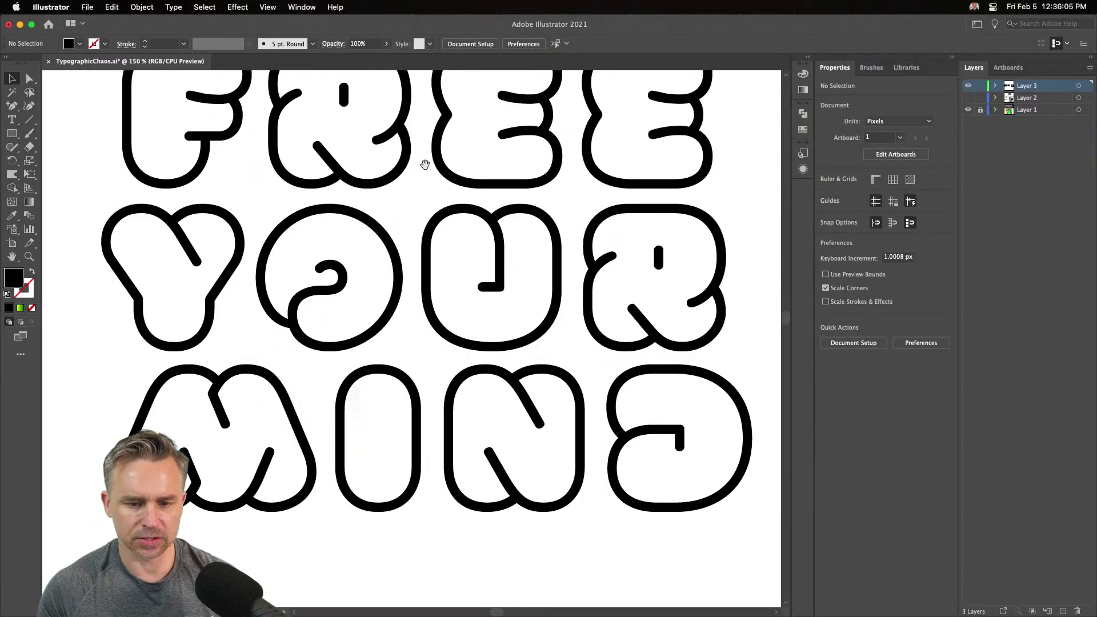
drag(425, 165, 422, 256)
click(218, 236)
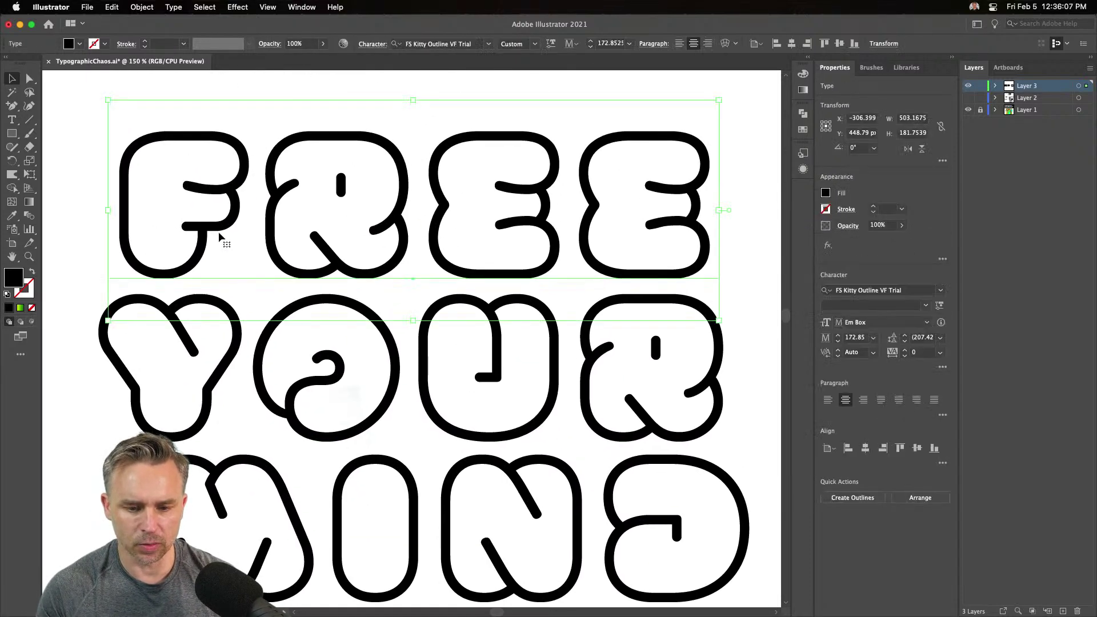
click(9, 121)
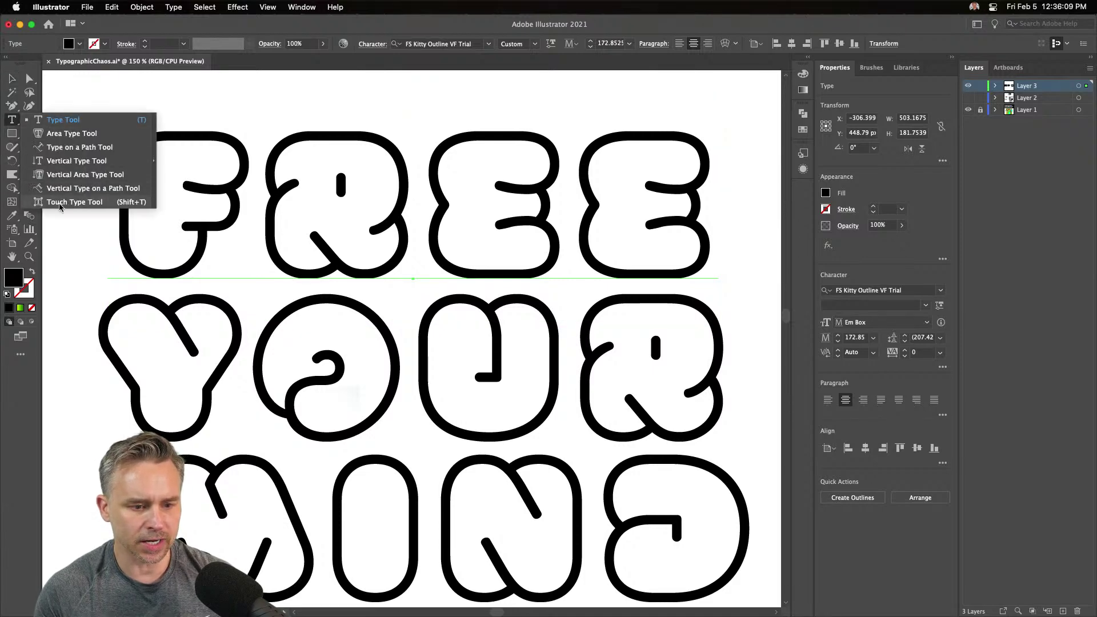
click(60, 203)
click(482, 183)
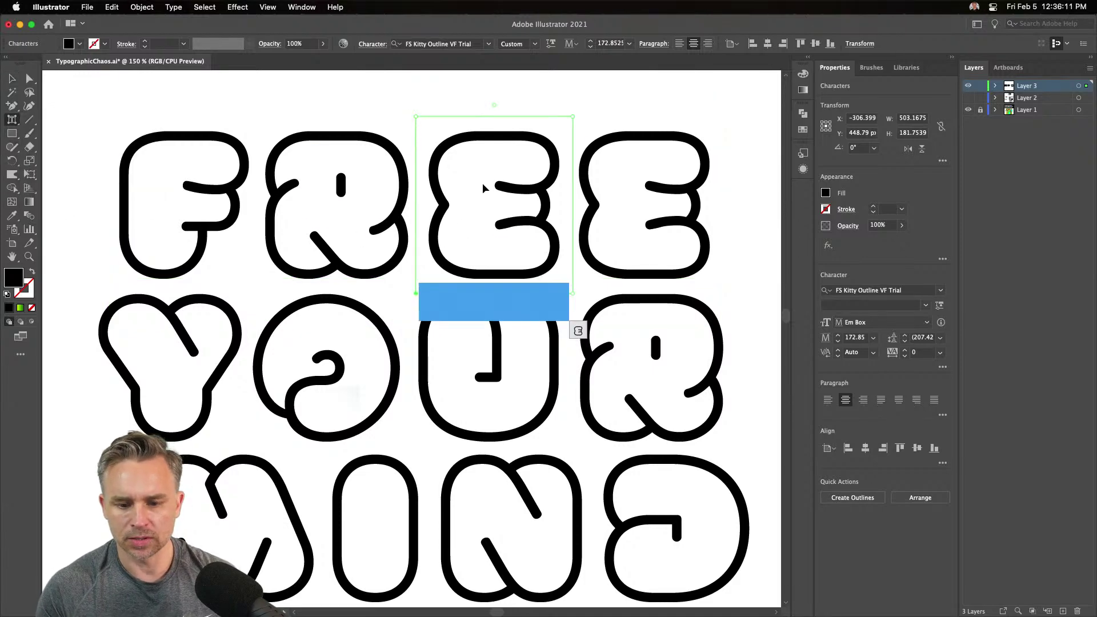
mouse_move(483, 182)
mouse_down()
mouse_move(482, 201)
mouse_move(478, 192)
mouse_up()
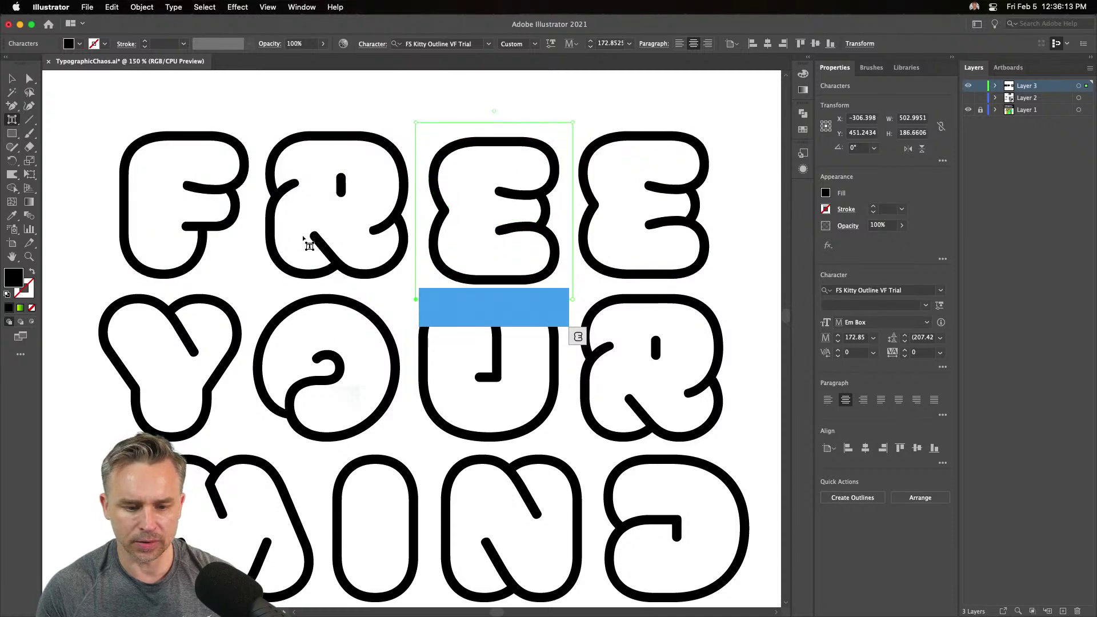
click(300, 222)
drag(300, 222, 298, 212)
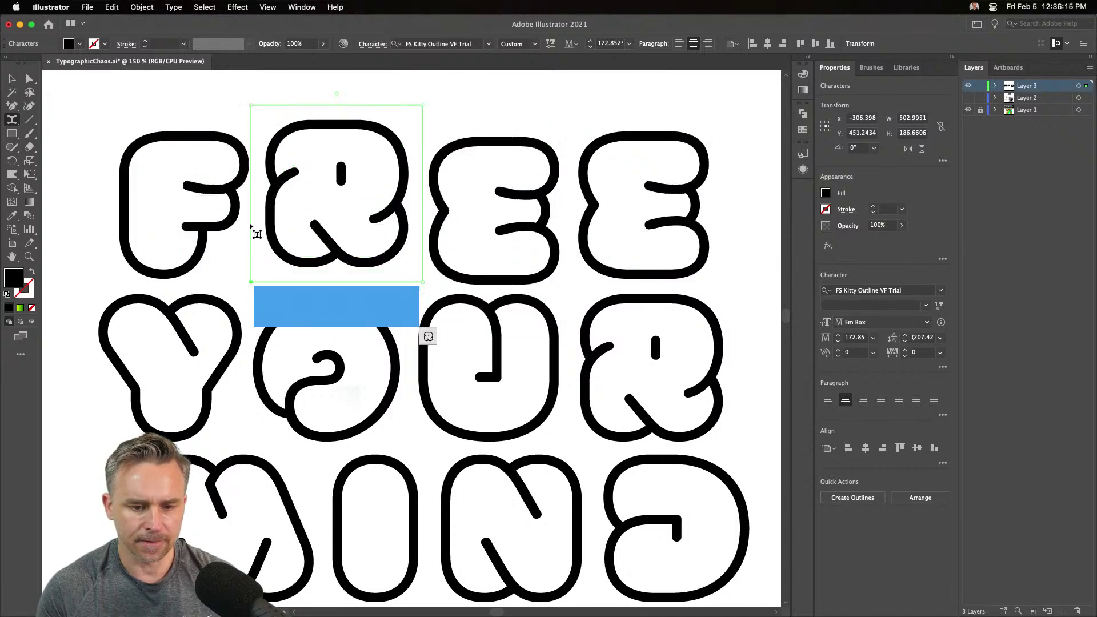
click(176, 208)
drag(176, 208, 177, 201)
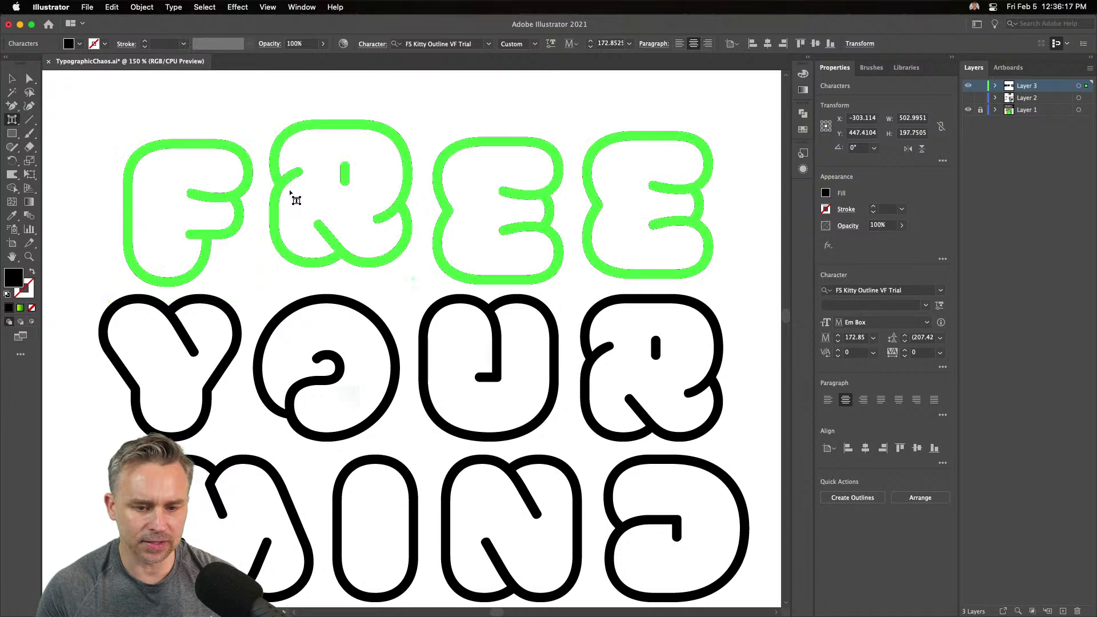
Tighten the gaps in FREE by shifting the R and both Es toward the F, and lower the final E
click(293, 196)
drag(294, 196, 272, 192)
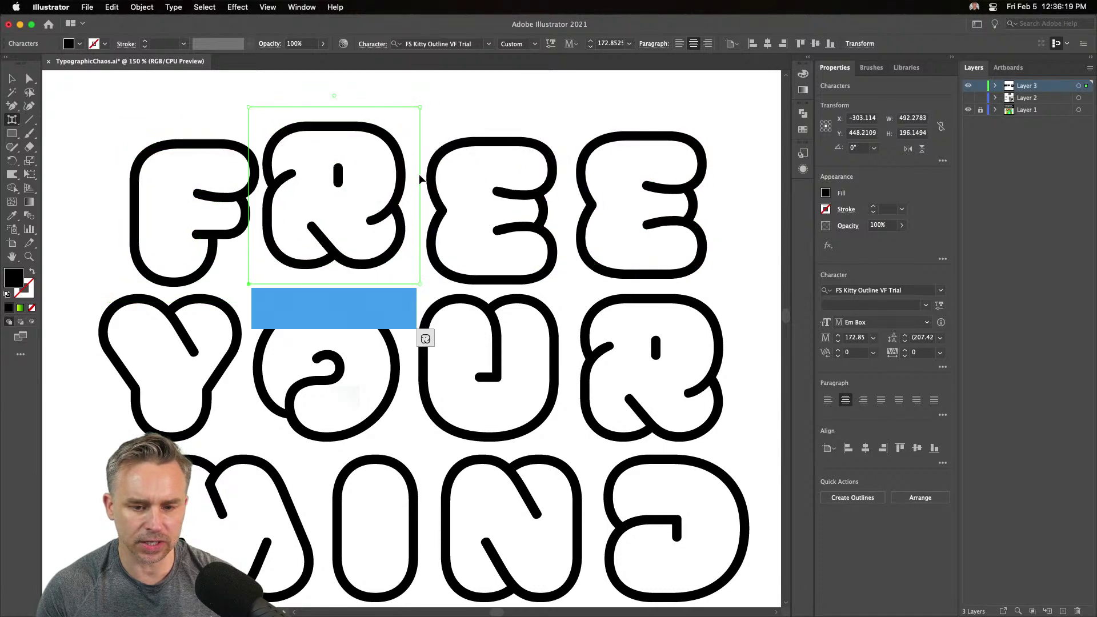
click(432, 188)
drag(433, 189, 428, 190)
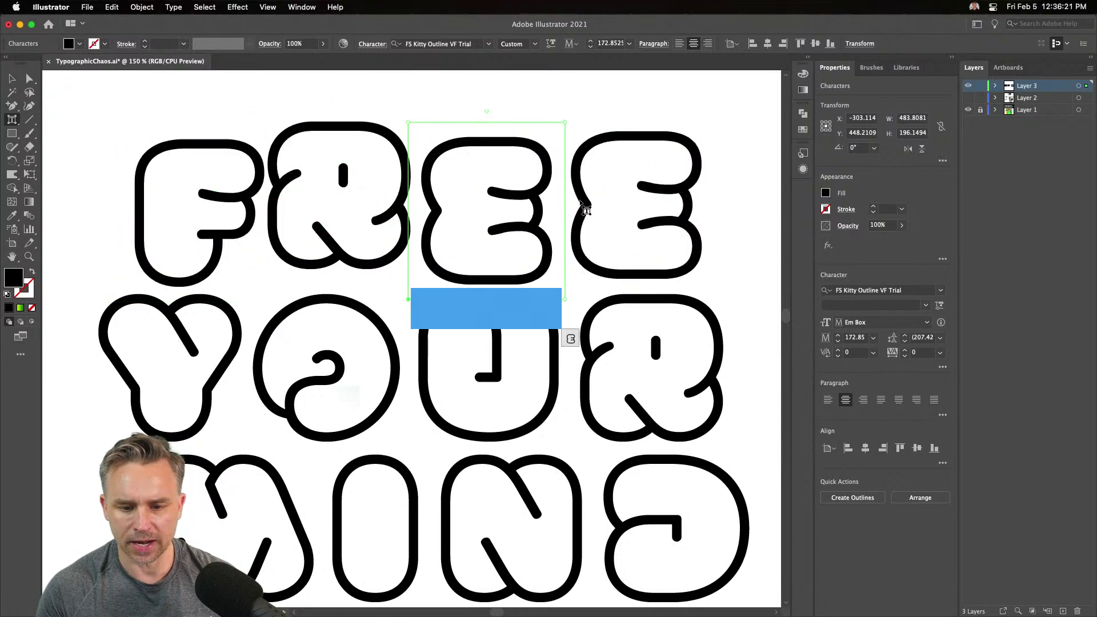
drag(586, 211, 571, 223)
Raise the U, O and Y of YOUR by differing amounts and tighten the spacing between these letters
drag(428, 378, 427, 376)
drag(267, 332, 266, 317)
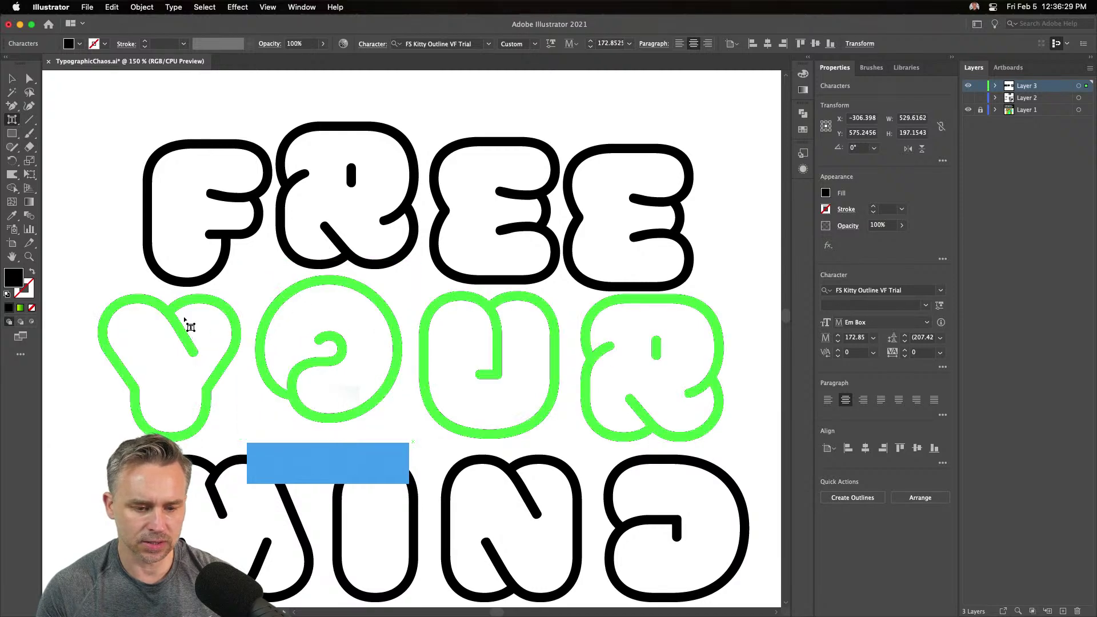
mouse_move(187, 328)
mouse_down()
mouse_move(183, 318)
mouse_move(191, 332)
mouse_up()
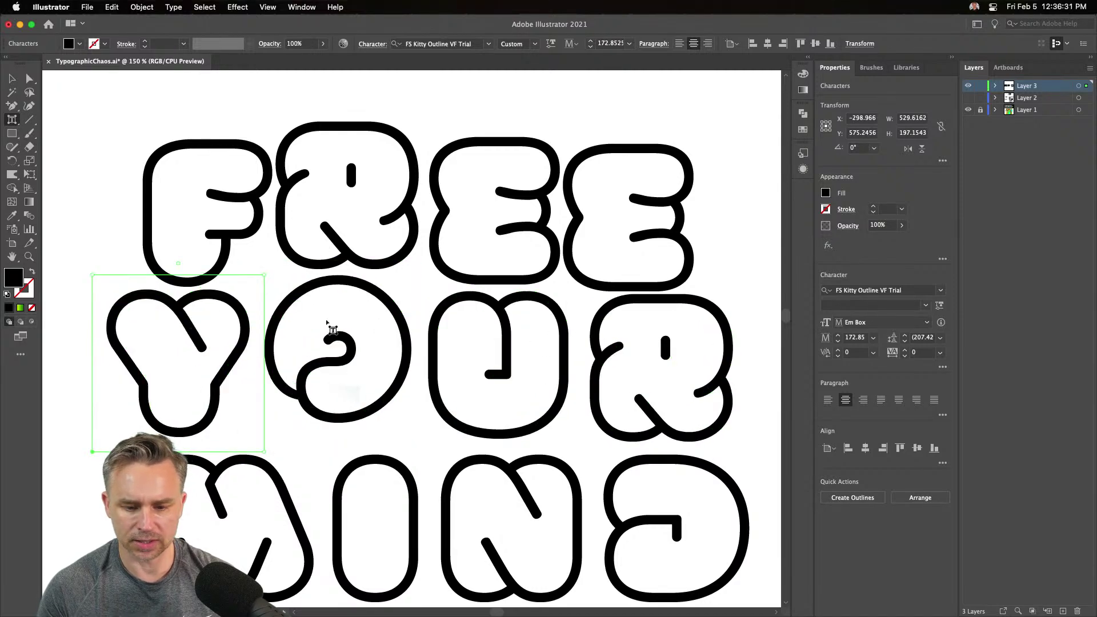
click(392, 308)
drag(392, 309, 439, 309)
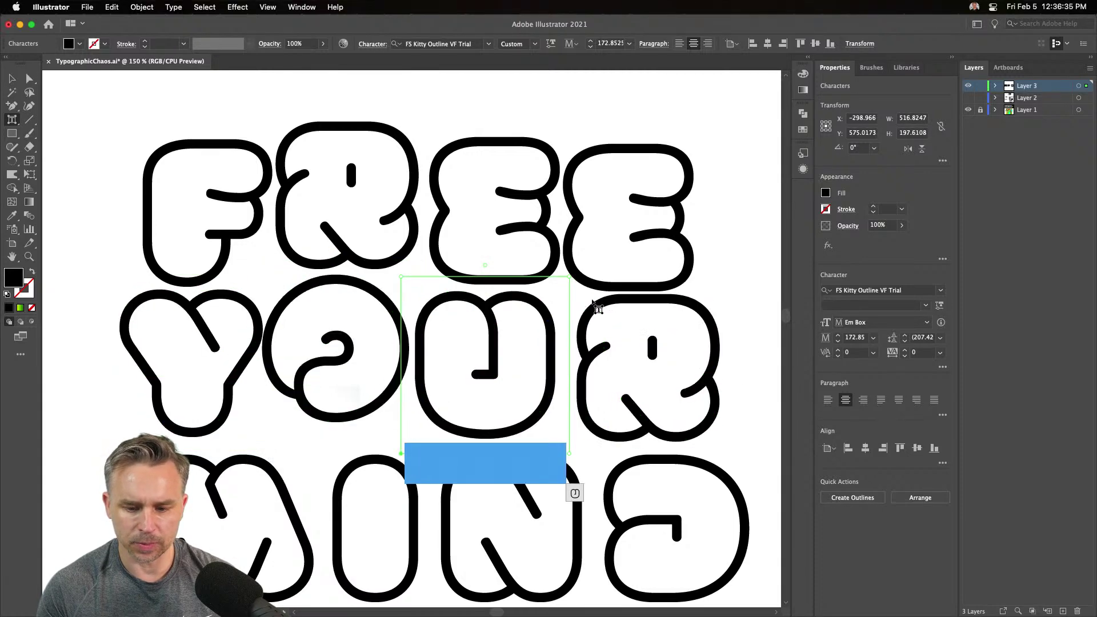
Move the R of YOUR closer to the U and slightly down, undoing its earlier placement
click(594, 309)
drag(594, 310, 588, 314)
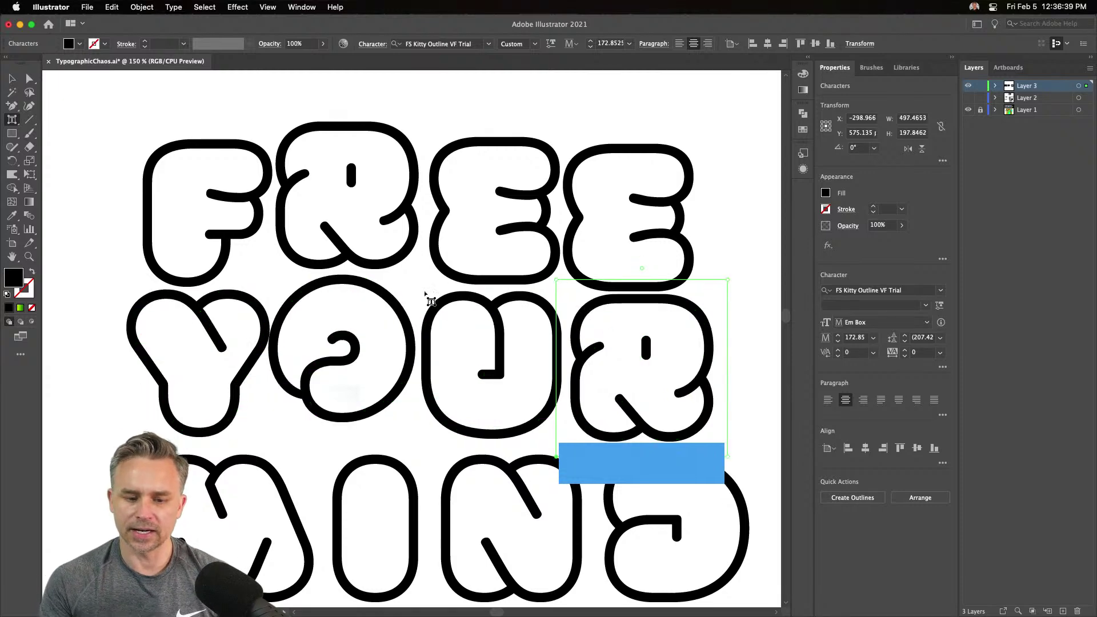
click(360, 319)
key(cmd+z)
key(cmd+z)
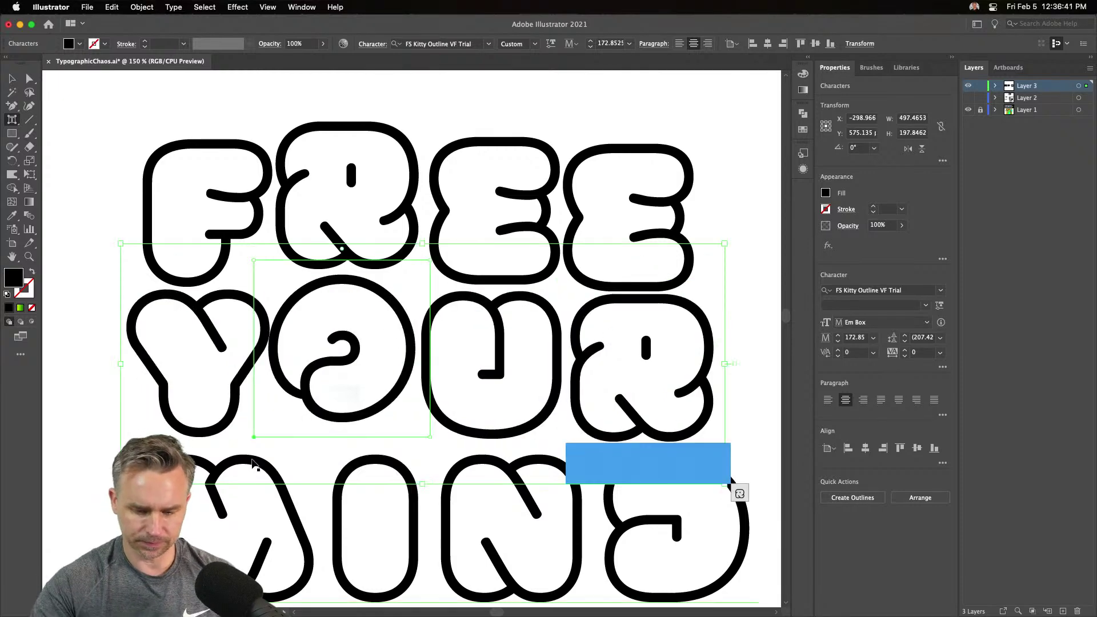
drag(583, 329, 573, 335)
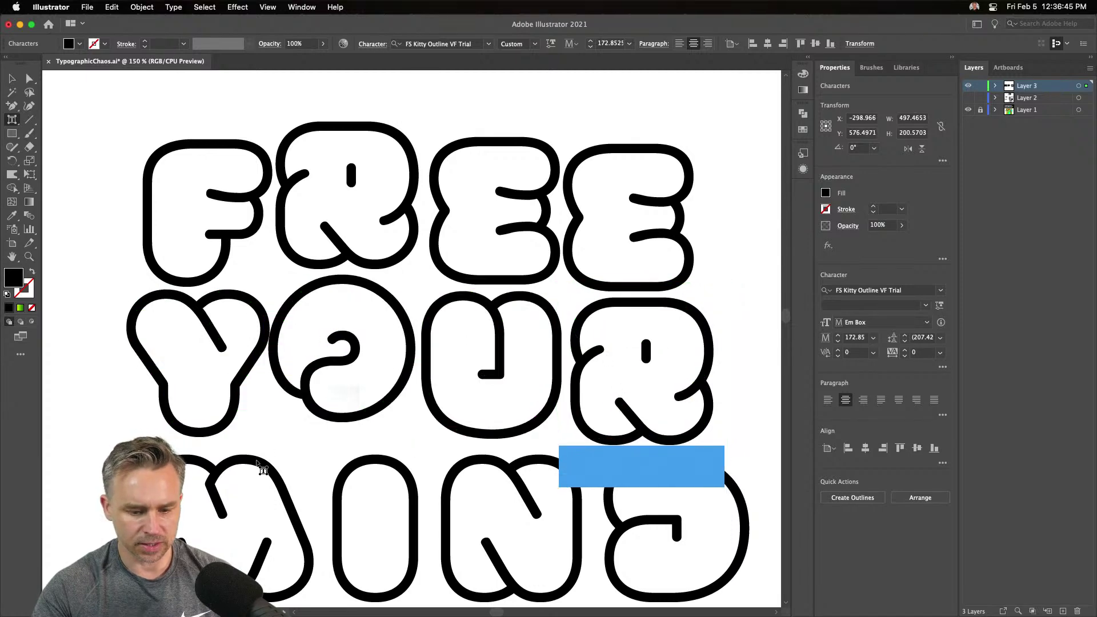
Raise the M, I and N of MIND toward YOUR, lower the D, and close up the letter spacing
drag(257, 464, 262, 455)
drag(365, 464, 361, 434)
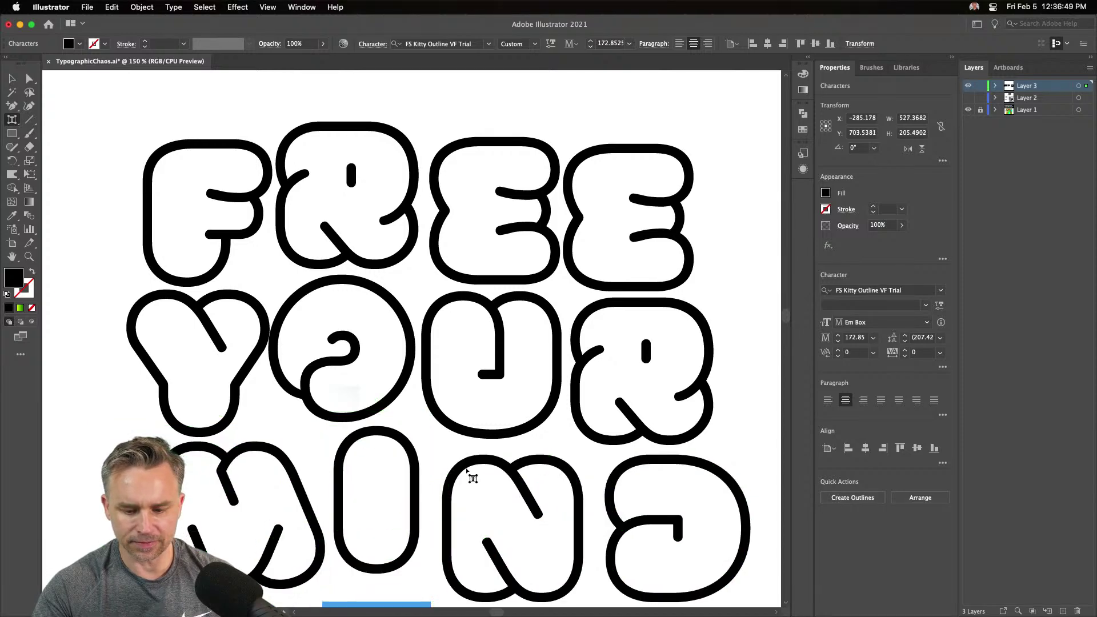
drag(467, 475, 453, 462)
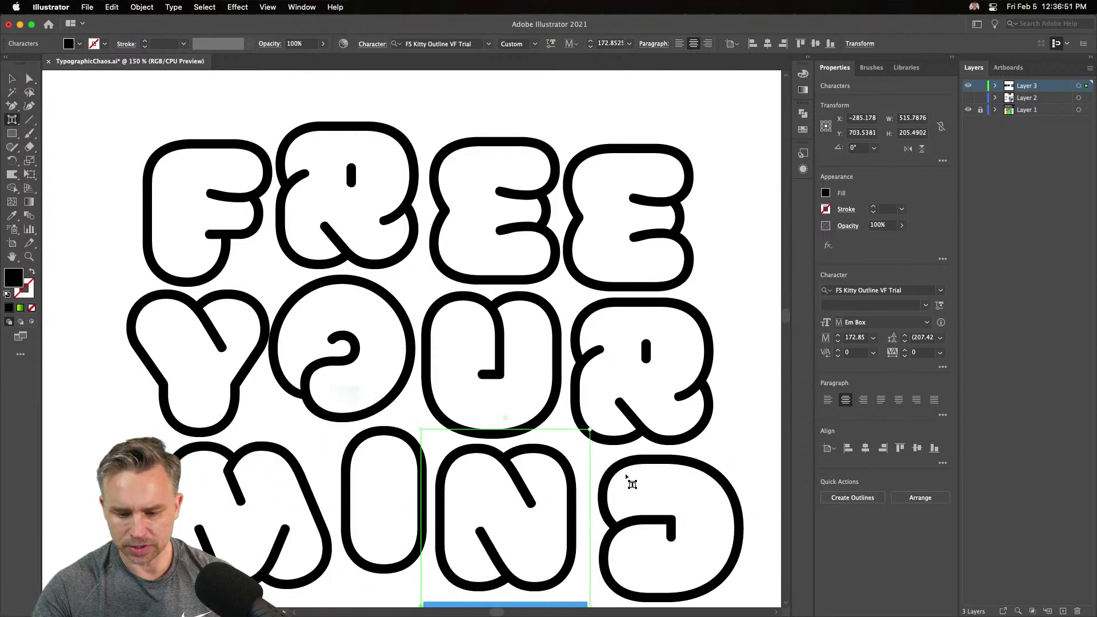
drag(626, 475, 611, 480)
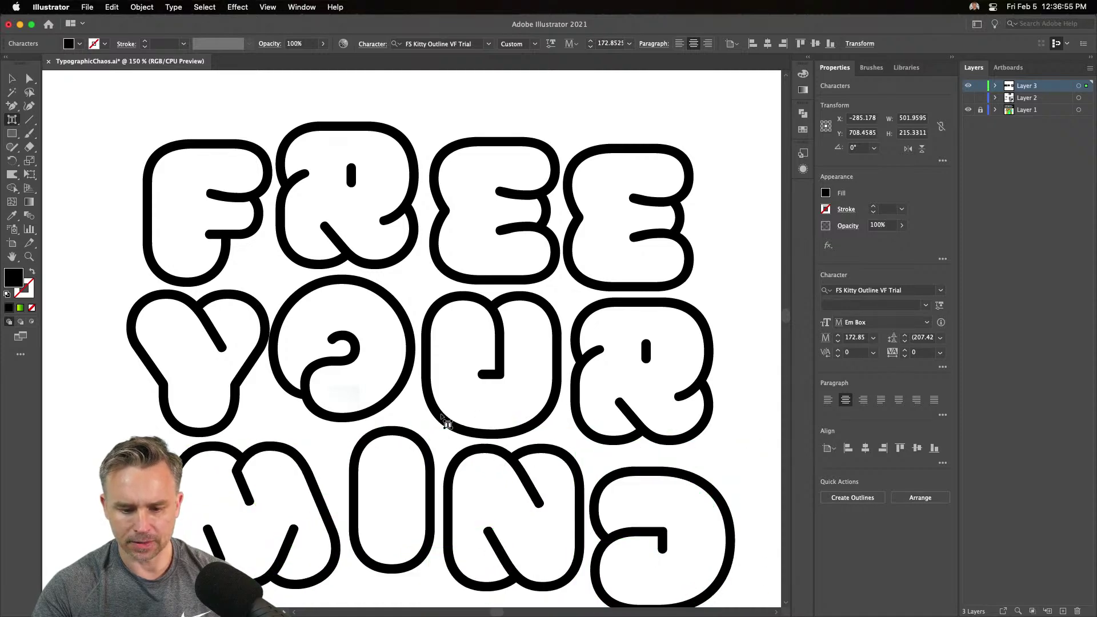
Lower the first E of FREE, the U of YOUR and the N of MIND, and raise the D to interlock the lines
click(423, 359)
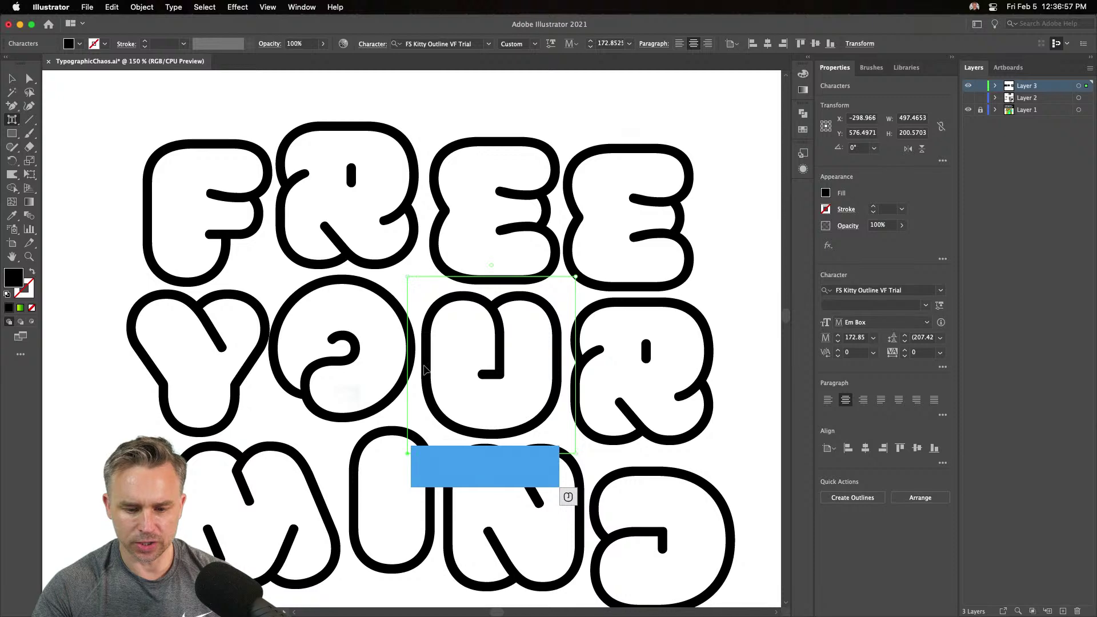
drag(423, 366, 424, 360)
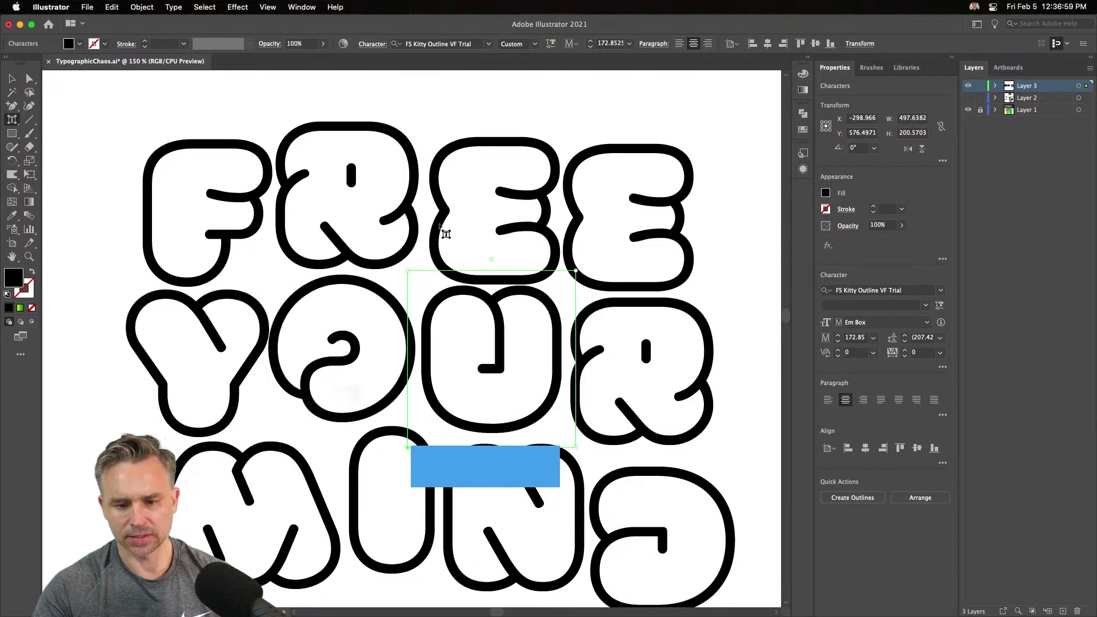
drag(440, 230, 441, 261)
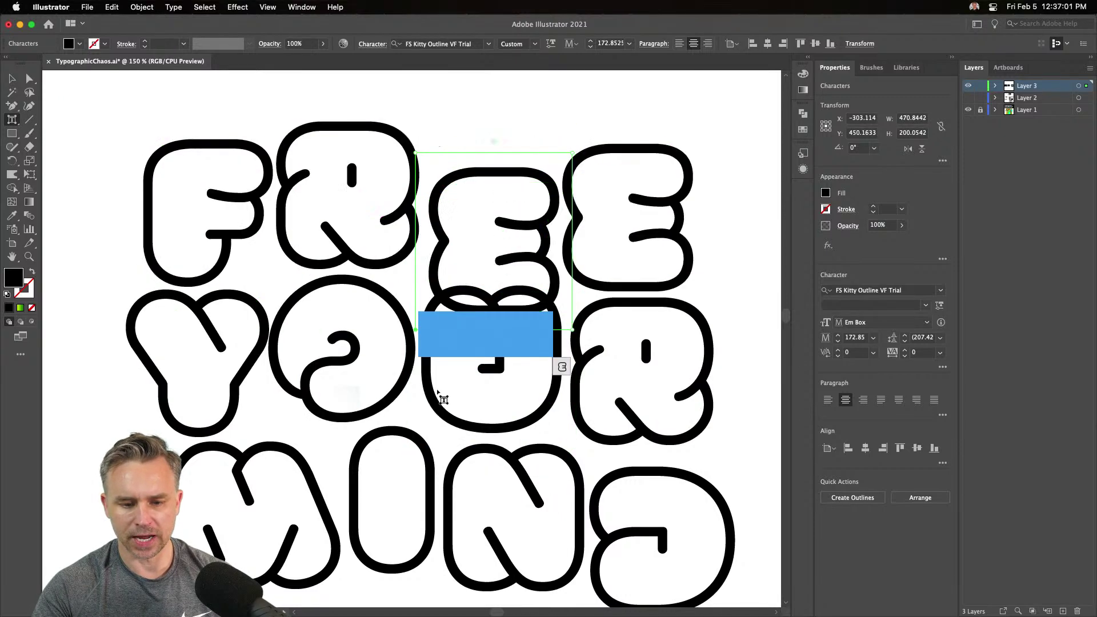
drag(439, 395, 449, 451)
drag(460, 530, 460, 543)
drag(639, 477, 641, 455)
Try raising the first E of FREE, then undo the move and deselect the lettering
click(508, 172)
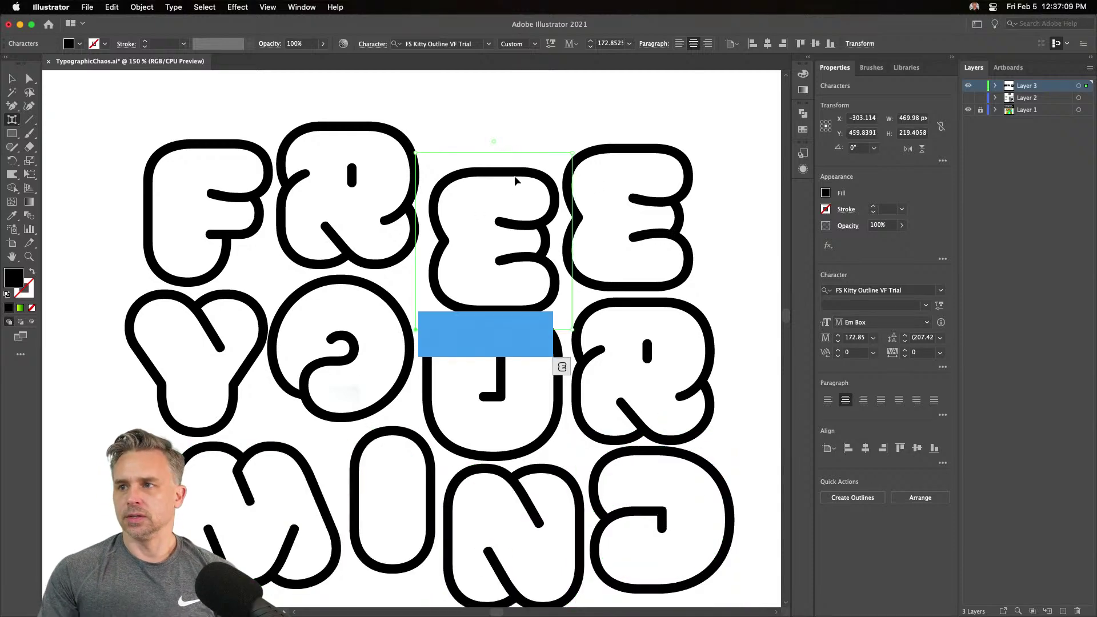
drag(508, 172, 508, 130)
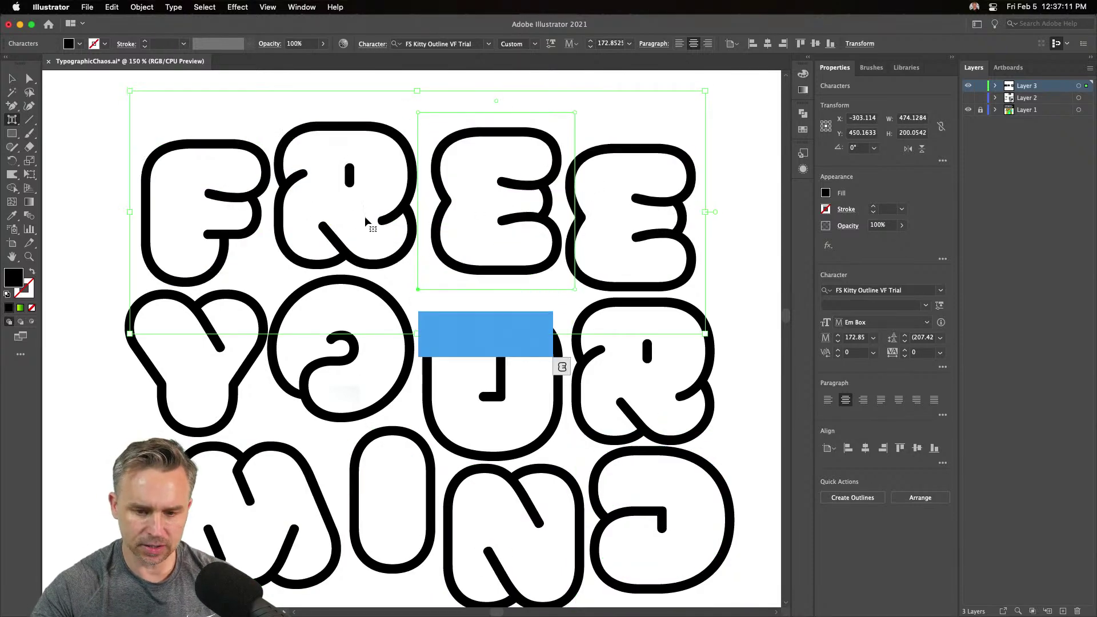
key(ctrl+z)
click(11, 78)
click(101, 145)
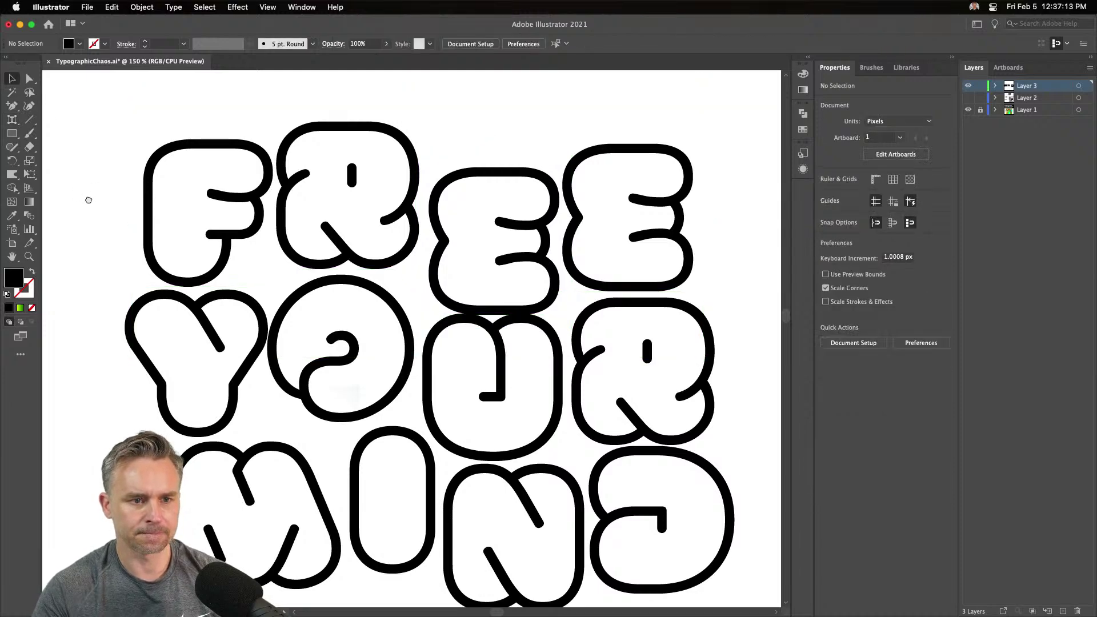
Test that the text is still editable by adding a D after FREE, then delete that letter
scroll(88, 171, down, 2)
key(t)
click(318, 161)
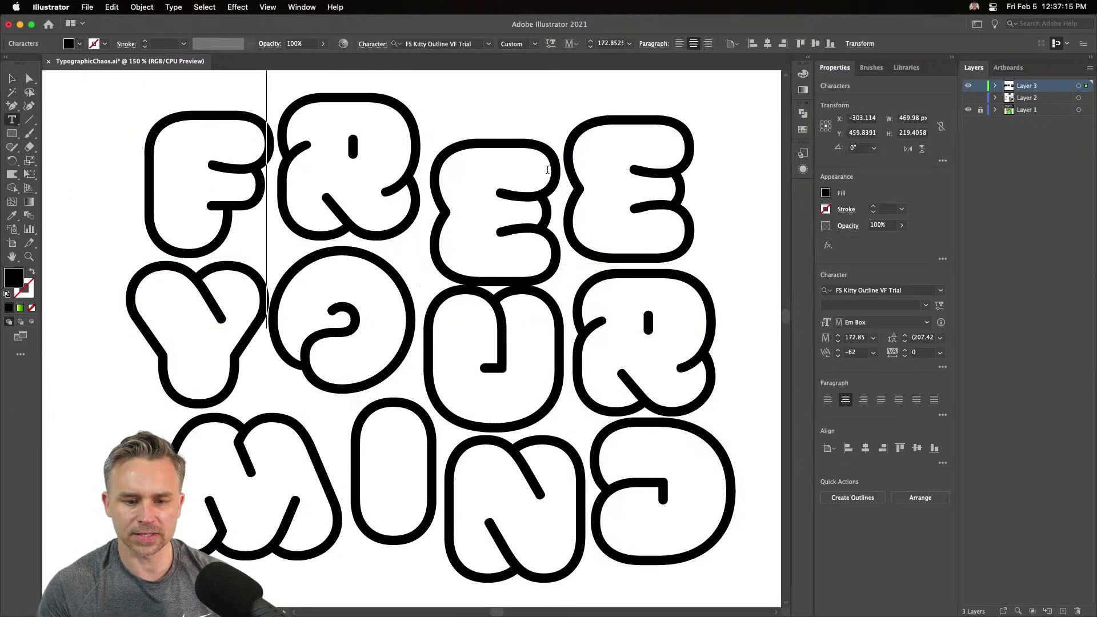
click(645, 179)
text(D)
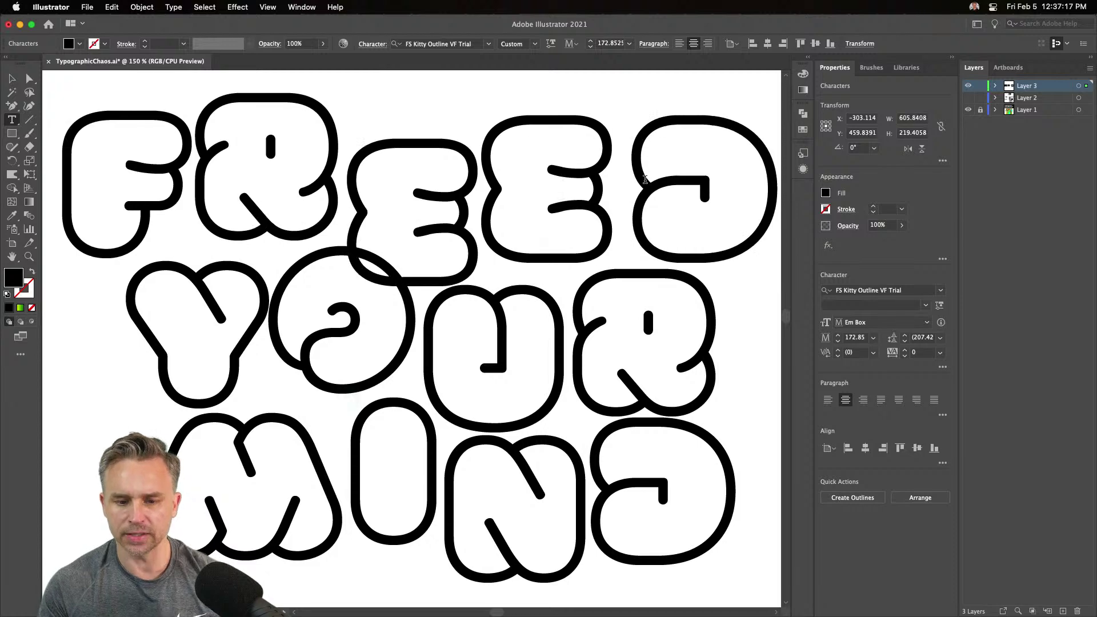
key(BackSpace)
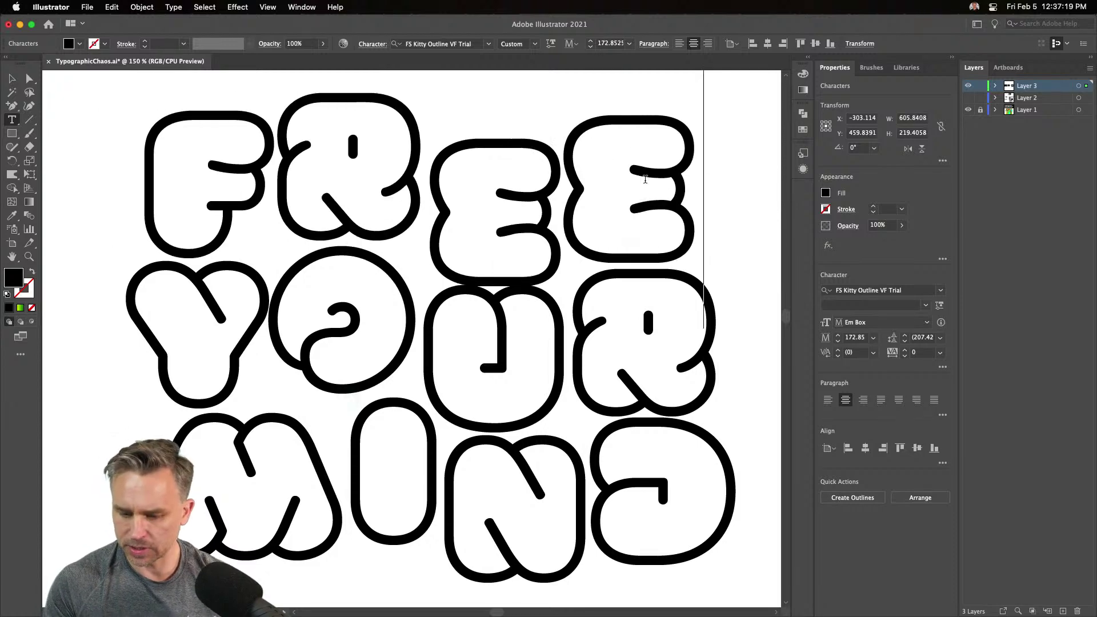
key(Escape)
Convert the three text lines FREE, YOUR and MIND to outlines together
drag(73, 134, 528, 551)
right_click(442, 198)
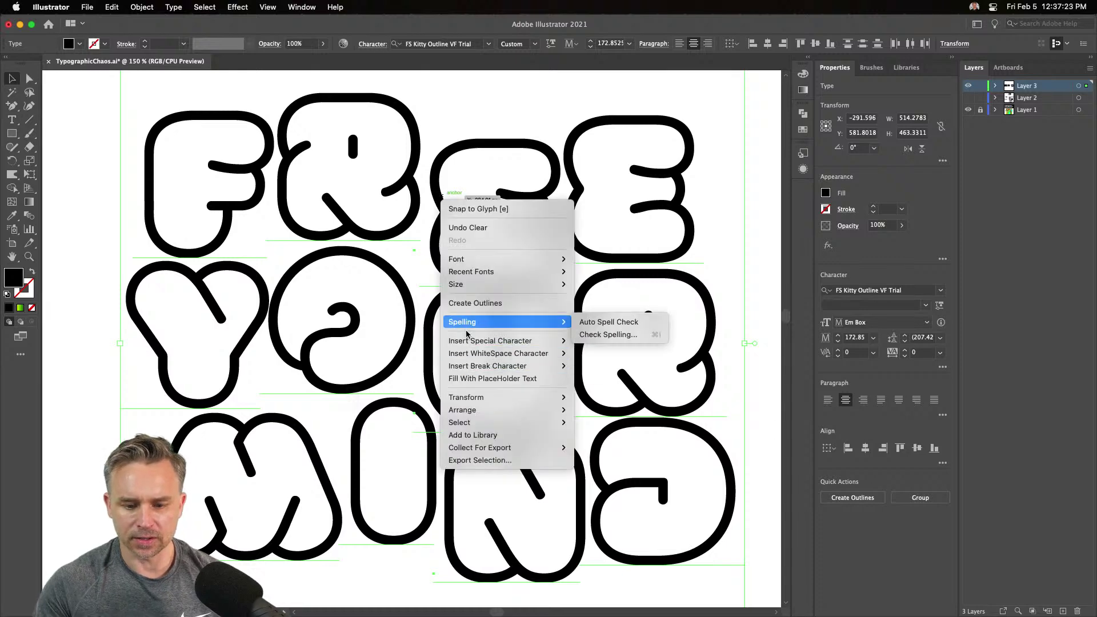
click(463, 307)
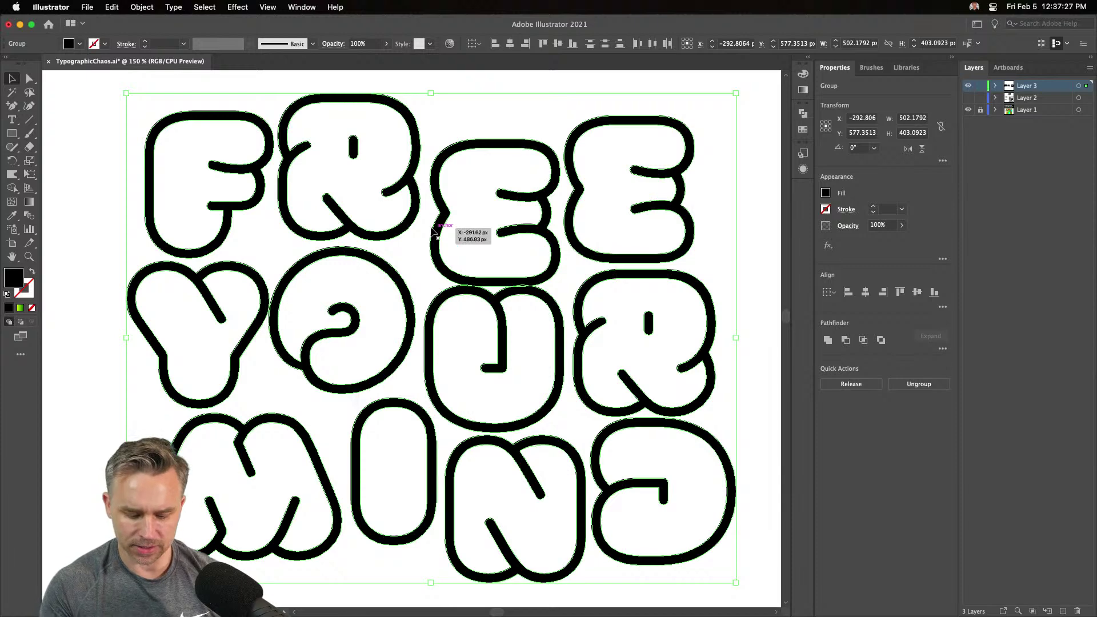
Examine the converted lettering's paths and anchor points in Outline view, then return to Preview with everything selected
key(super+y)
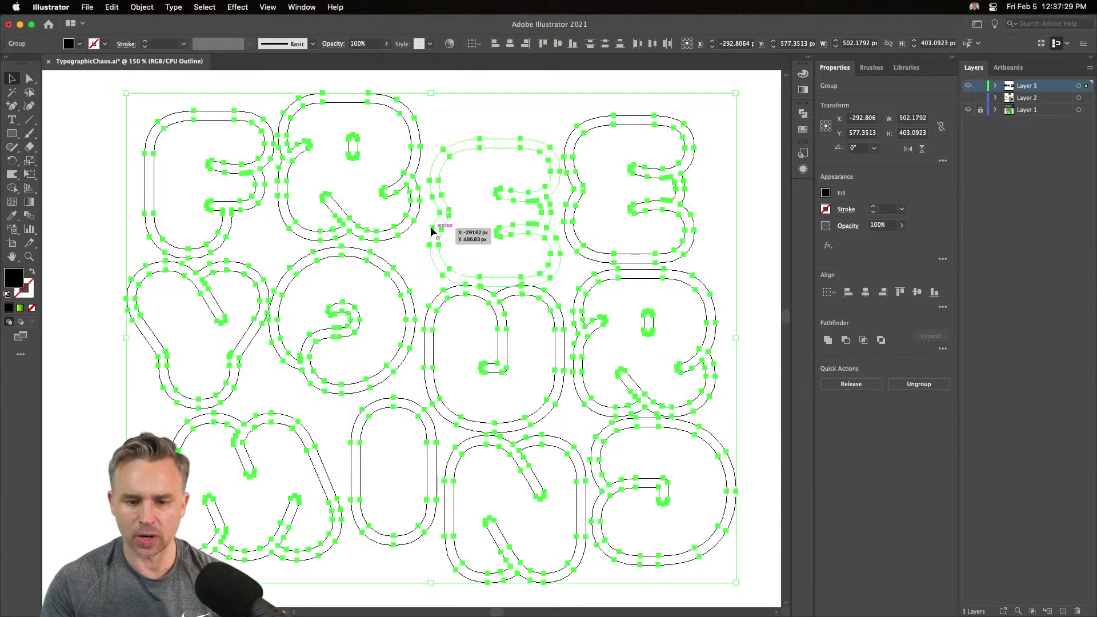
click(738, 185)
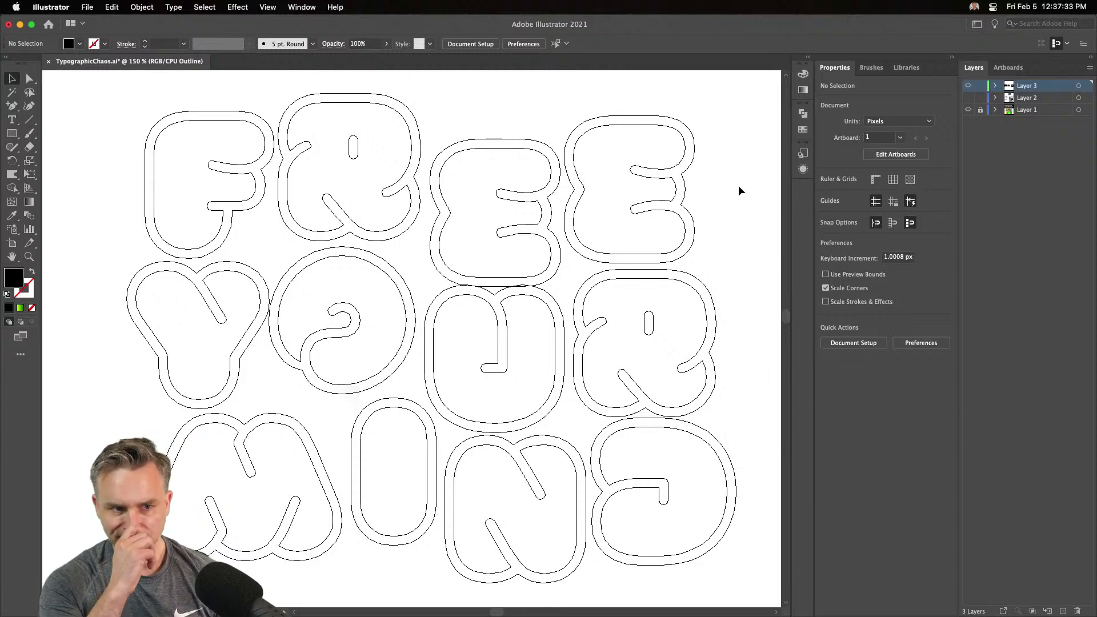
drag(88, 104, 701, 535)
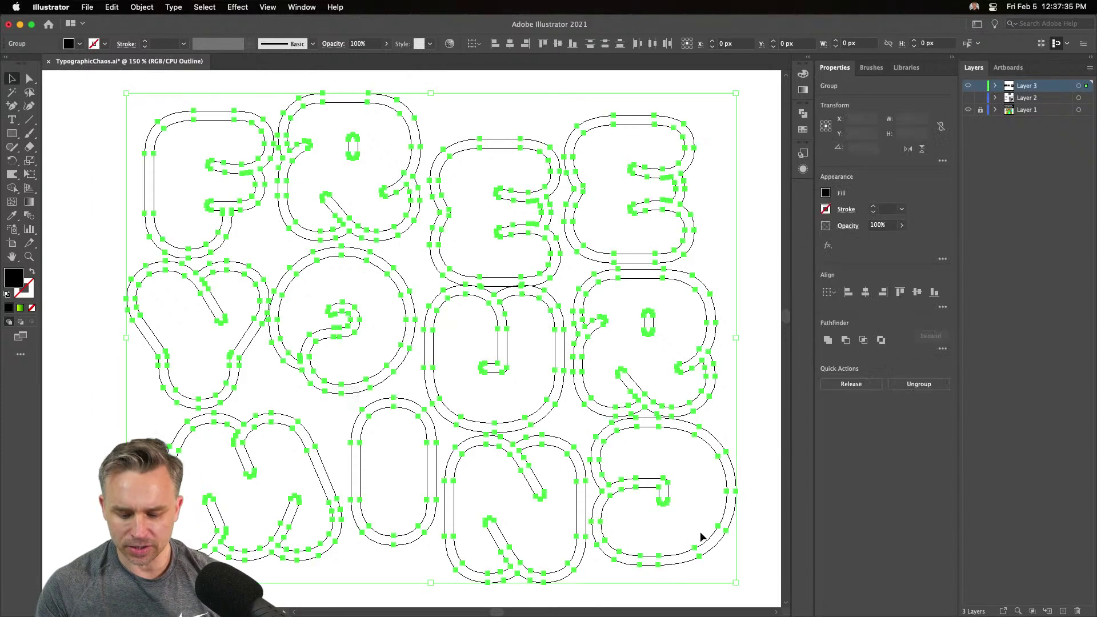
key(super+y)
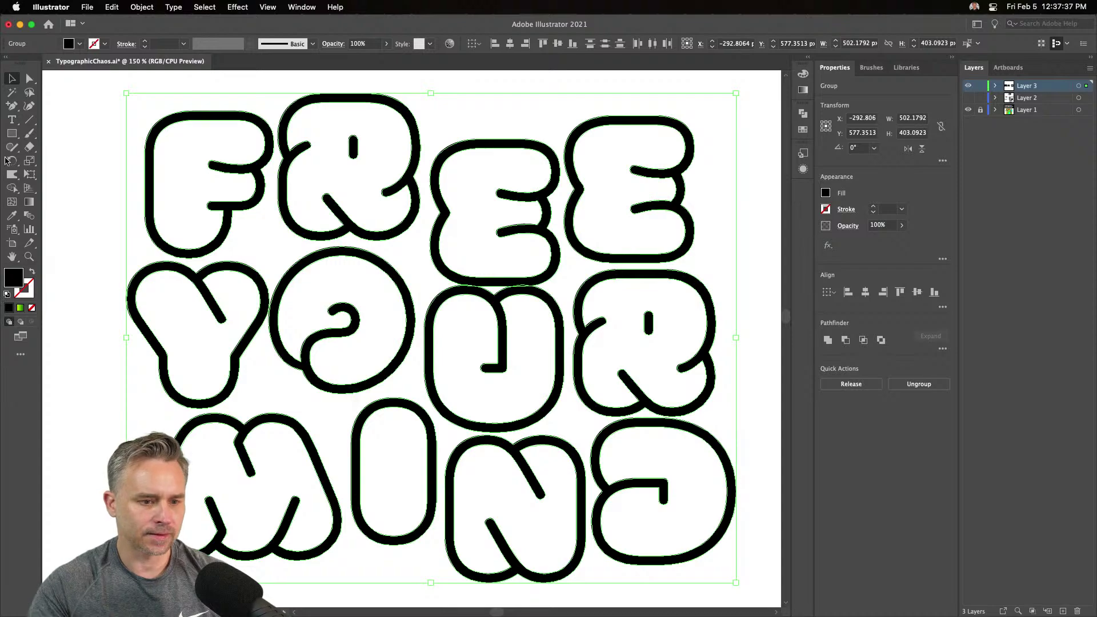
Test the Type tool on the outlined lettering, then remove the placeholder text it places
click(10, 122)
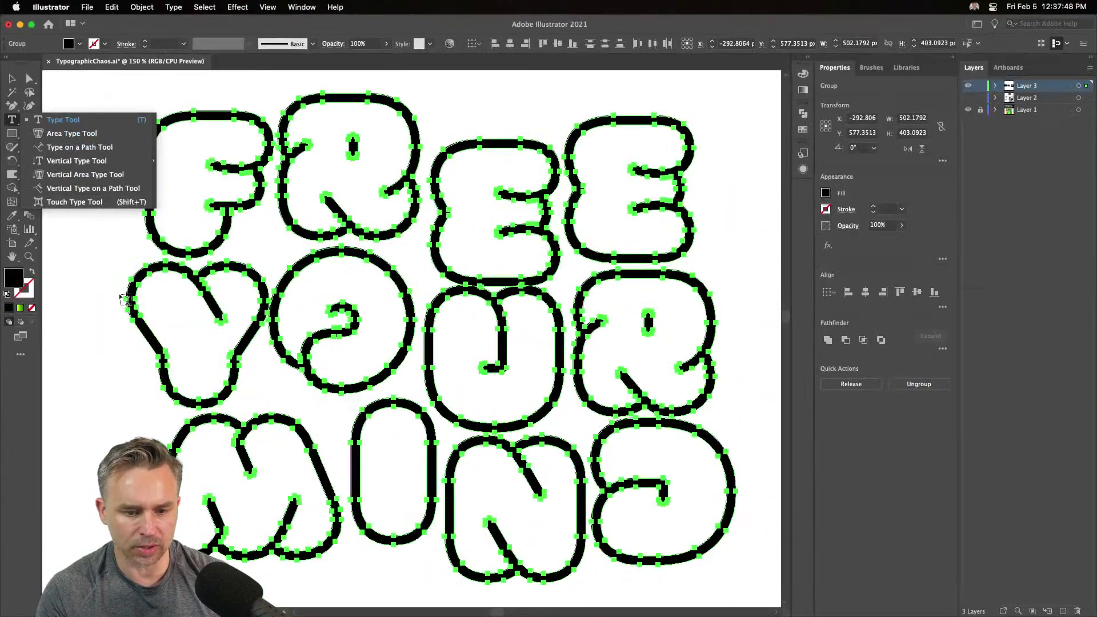
click(122, 281)
click(121, 281)
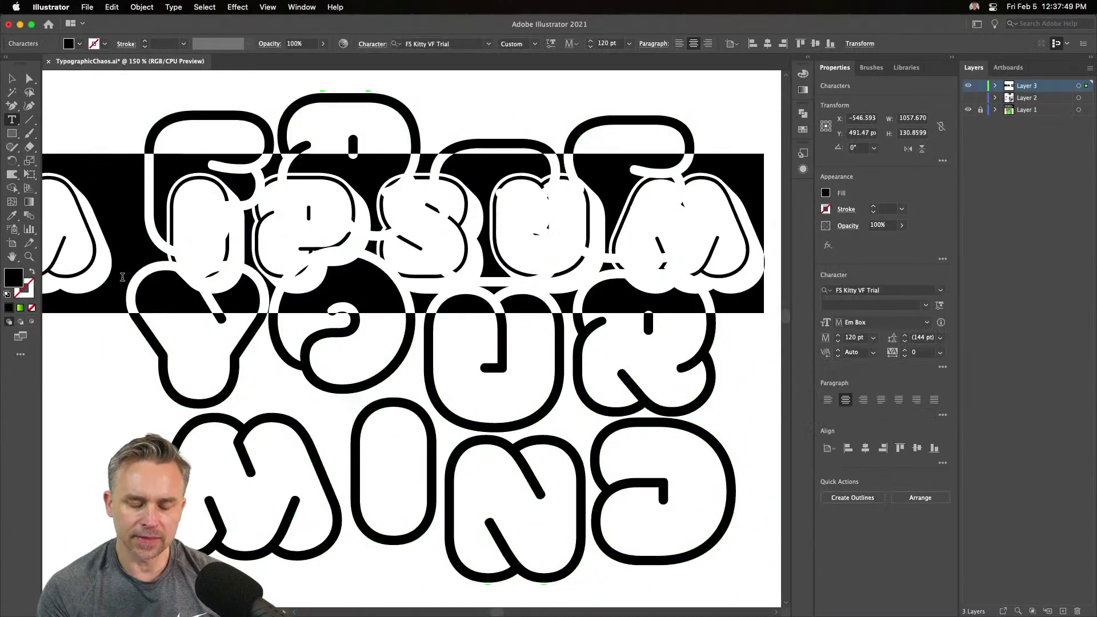
key(Escape)
key(BackSpace)
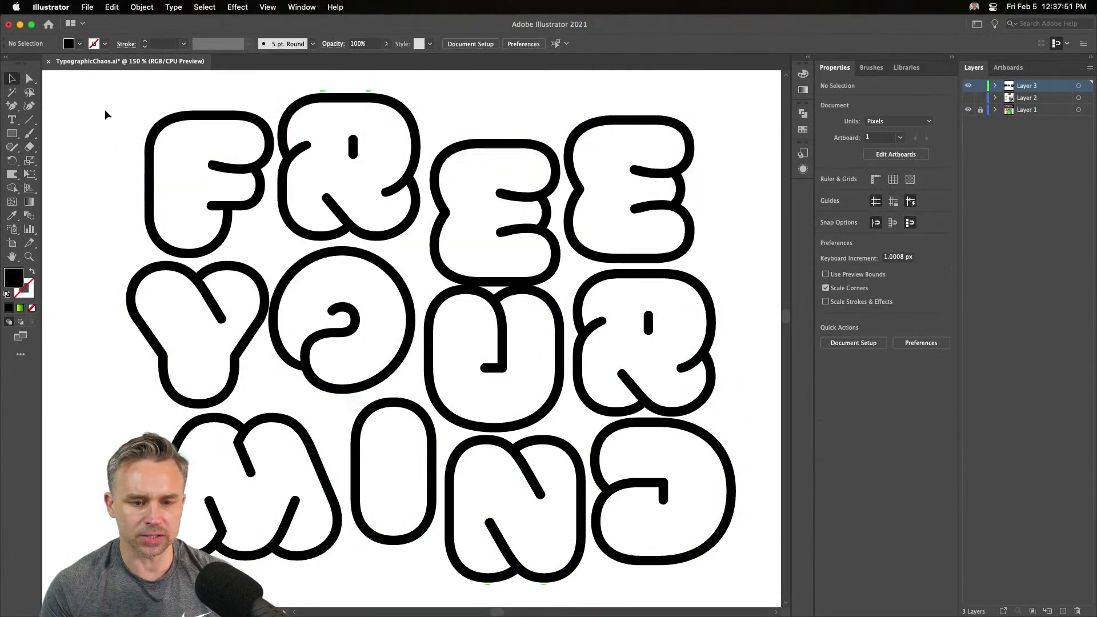
Try a red fill on the F of FREE, then undo the colour change and deselect the letter
drag(106, 115, 759, 506)
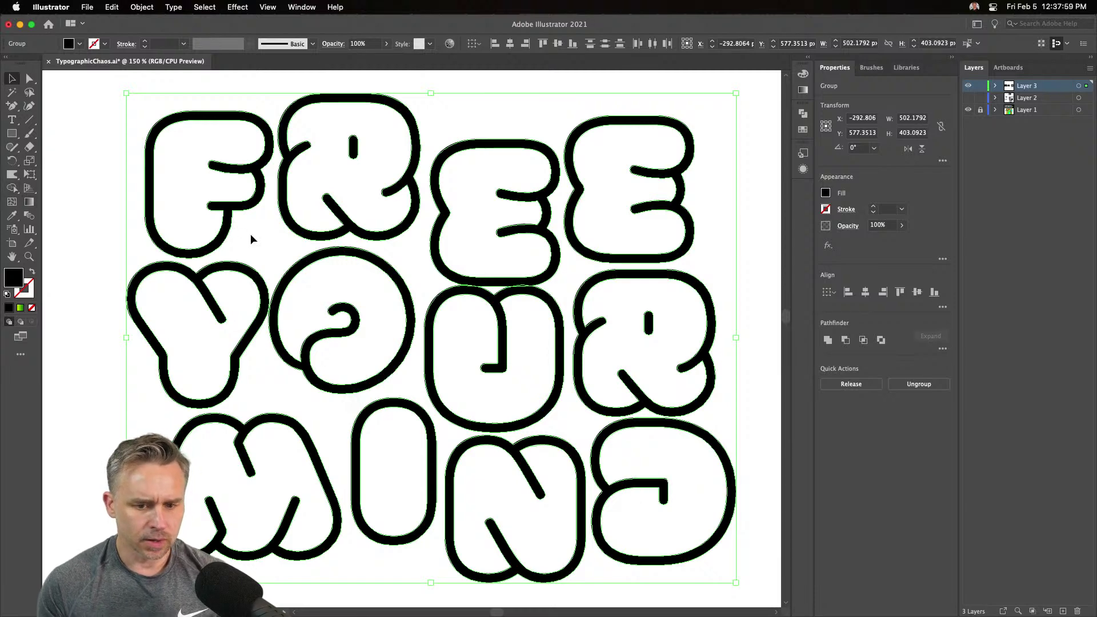
click(30, 79)
click(143, 116)
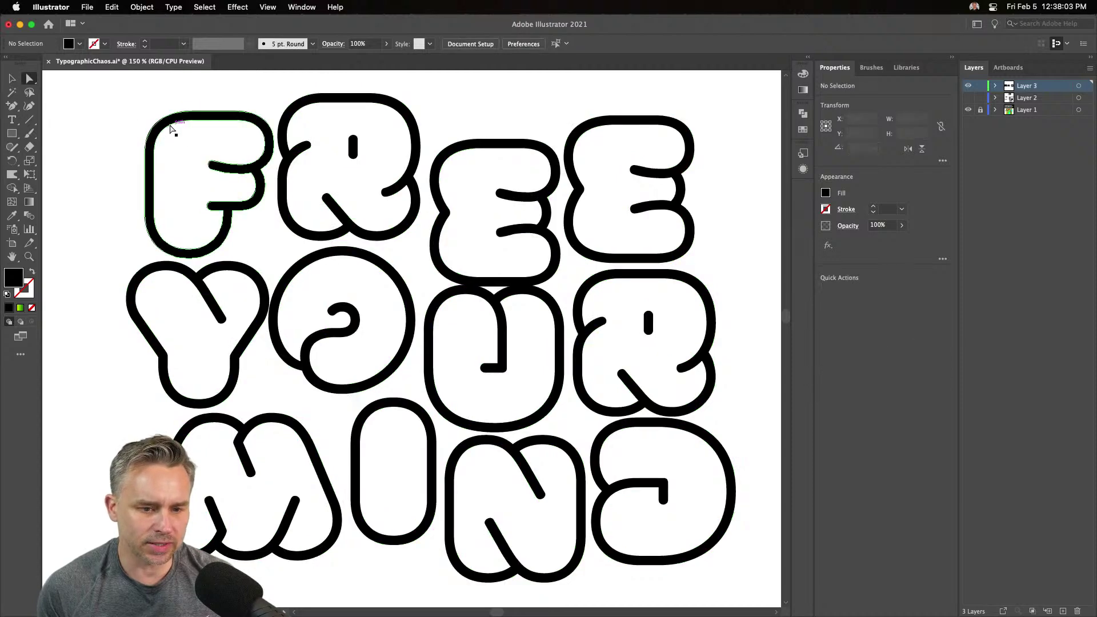
click(170, 122)
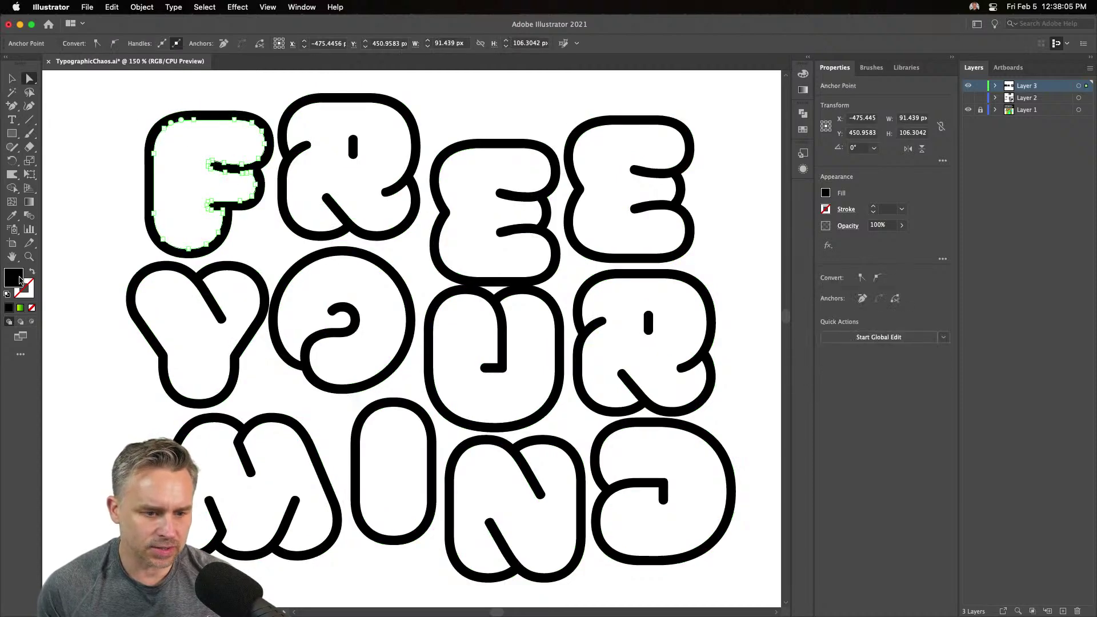
double_click(20, 280)
click(737, 213)
key(Return)
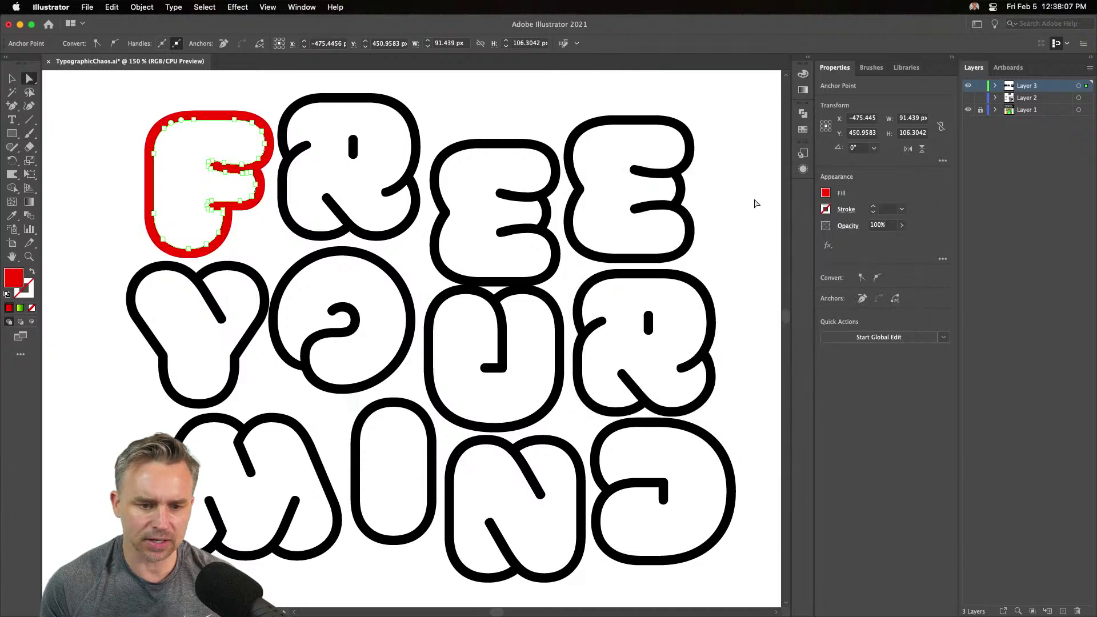
key(ctrl+z)
key(v)
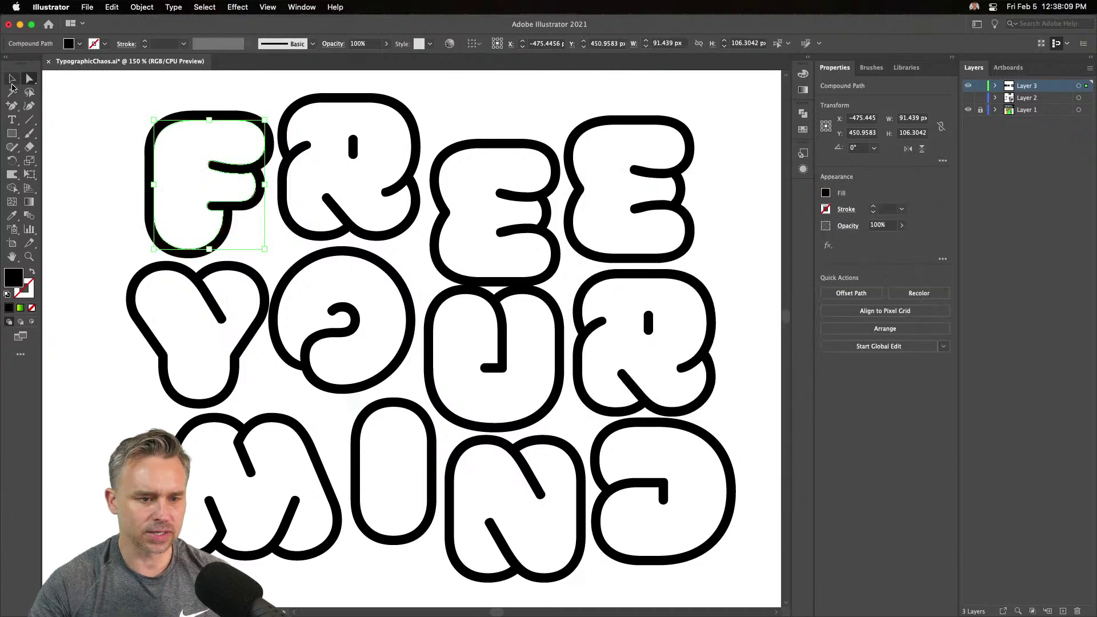
click(109, 163)
Show the transparency grid behind the lettering and inspect the interior of the O in YOUR up close
click(255, 3)
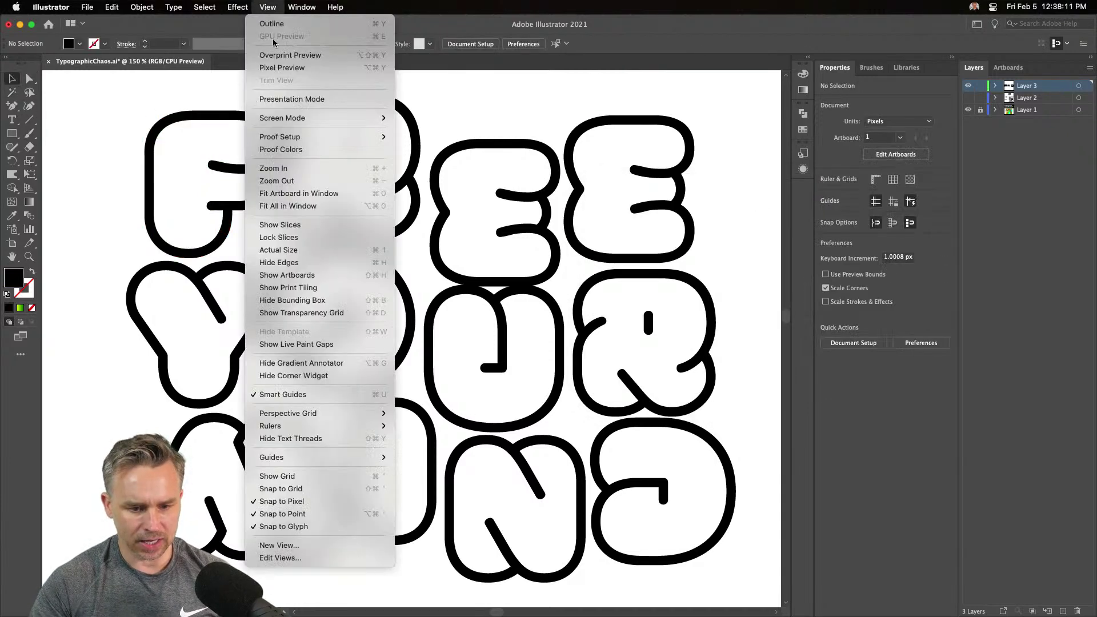
click(335, 312)
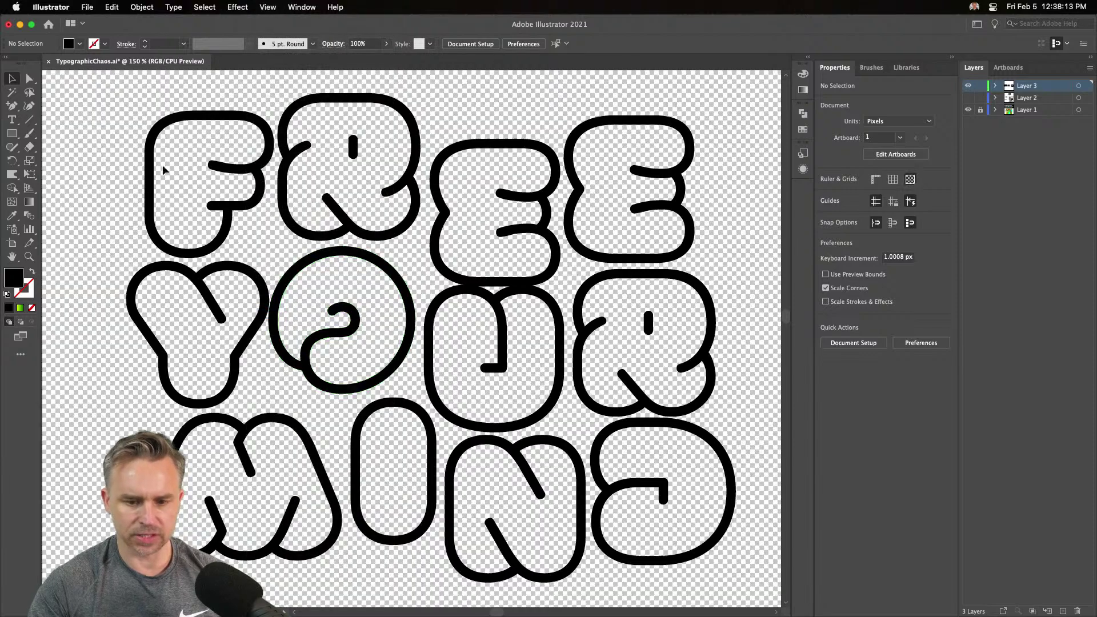
key(super+equal)
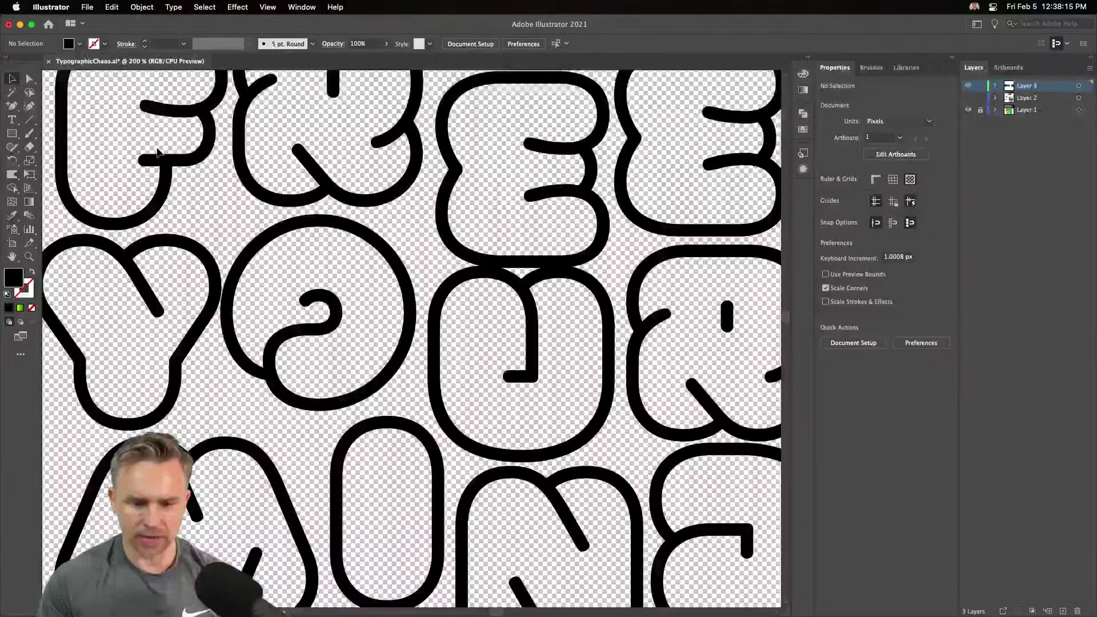
key(super+equal)
key(super+equal)
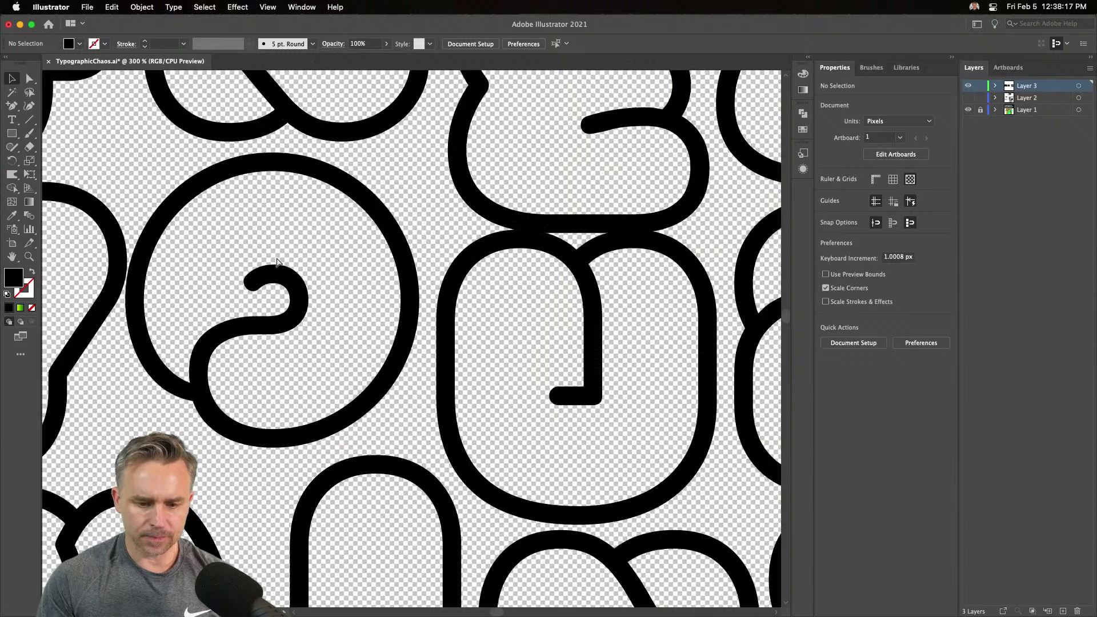
drag(251, 208, 407, 240)
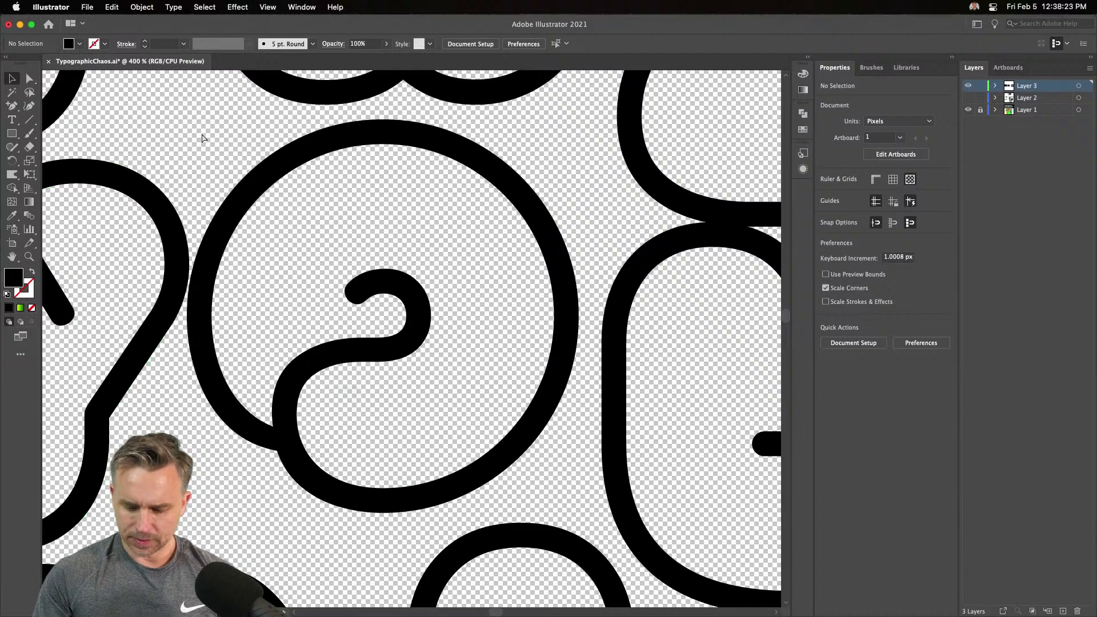
Select the whole FREE YOUR MIND lettering and activate the Live Paint Bucket with a red fill
key(super+minus)
key(super+minus)
key(super+minus)
key(super+minus)
drag(604, 498, 731, 556)
click(12, 188)
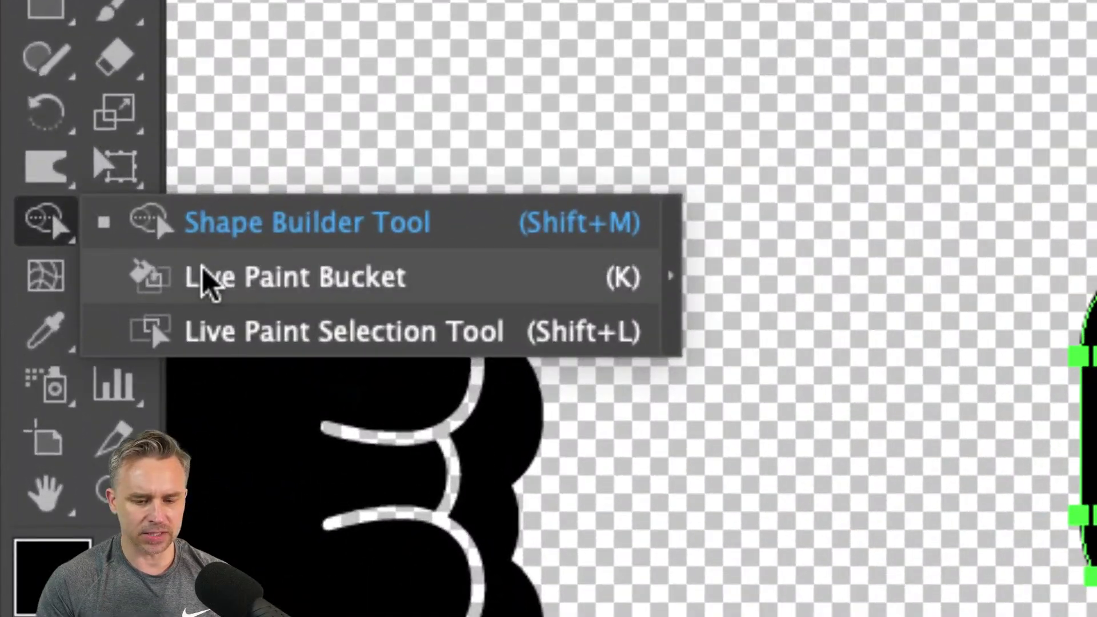
click(52, 201)
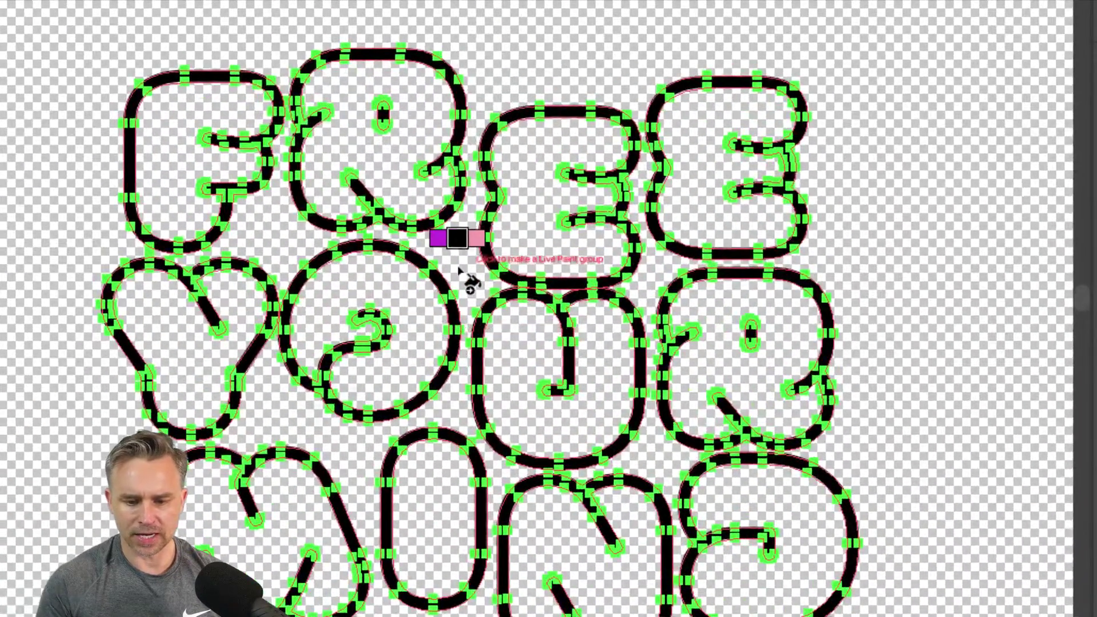
key(Right)
key(Right)
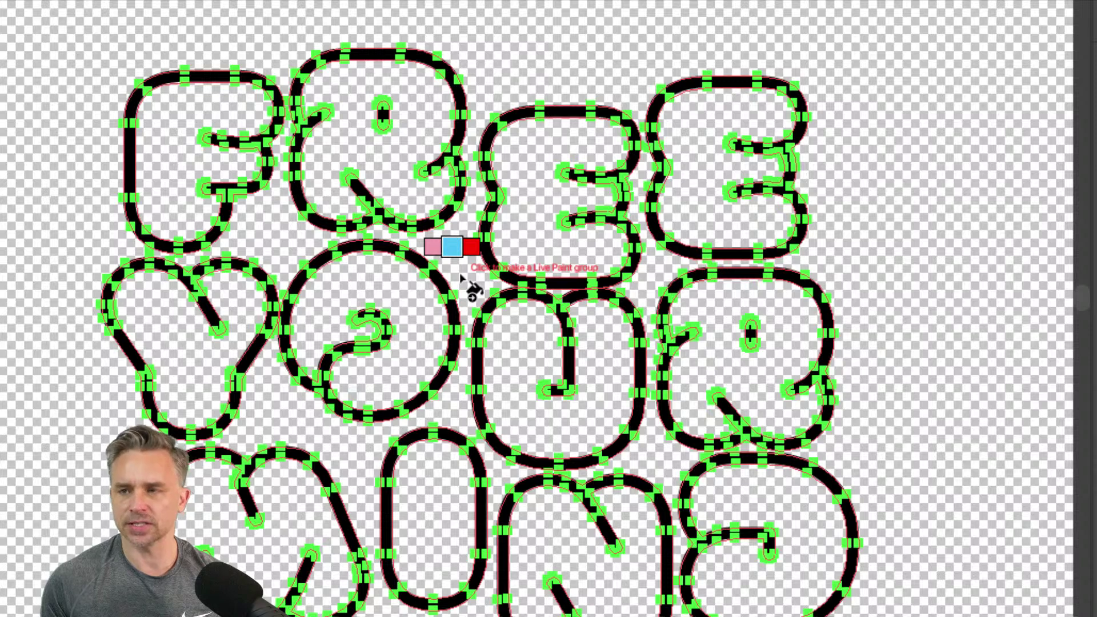
key(Right)
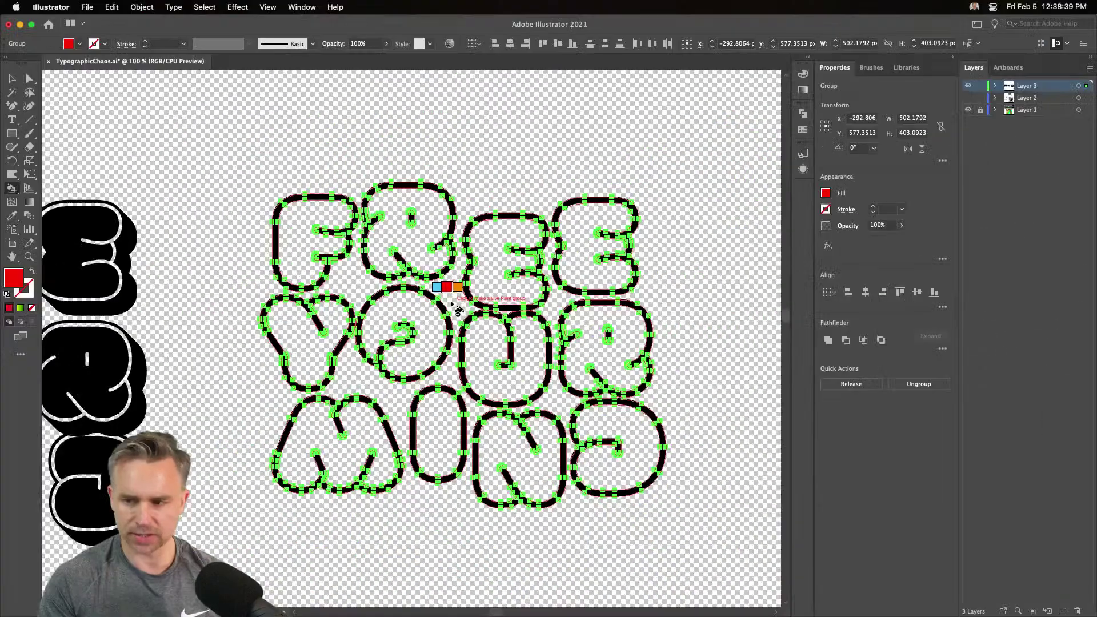
Expand the colour and swatch panels and cycle the Live Paint Bucket's colour back and forth through the last swatch group
click(807, 58)
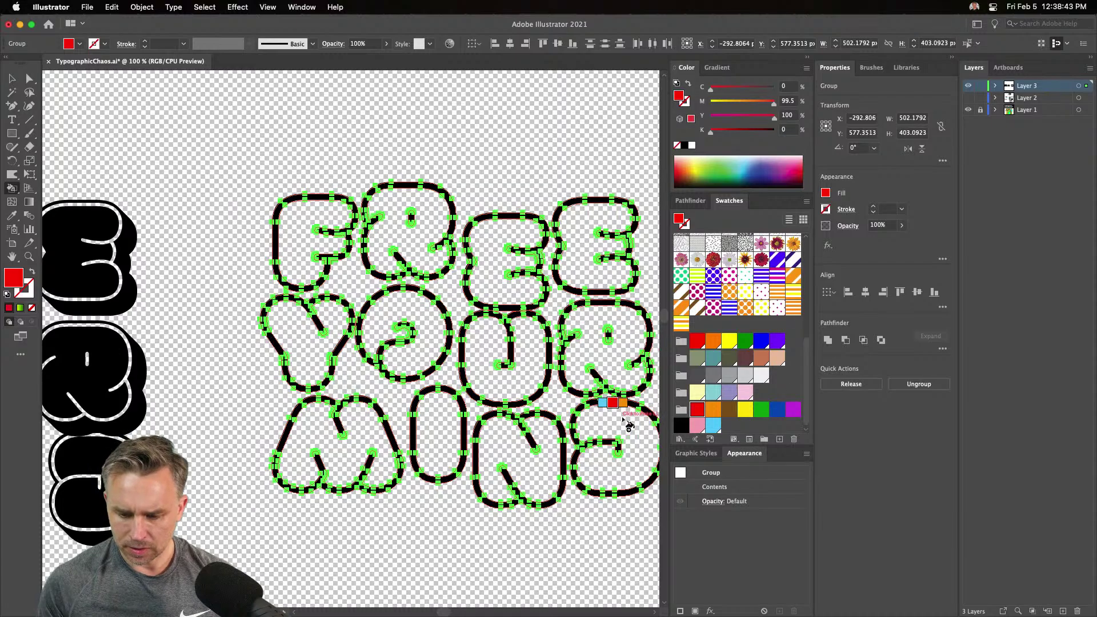
key(Right)
key(Right)
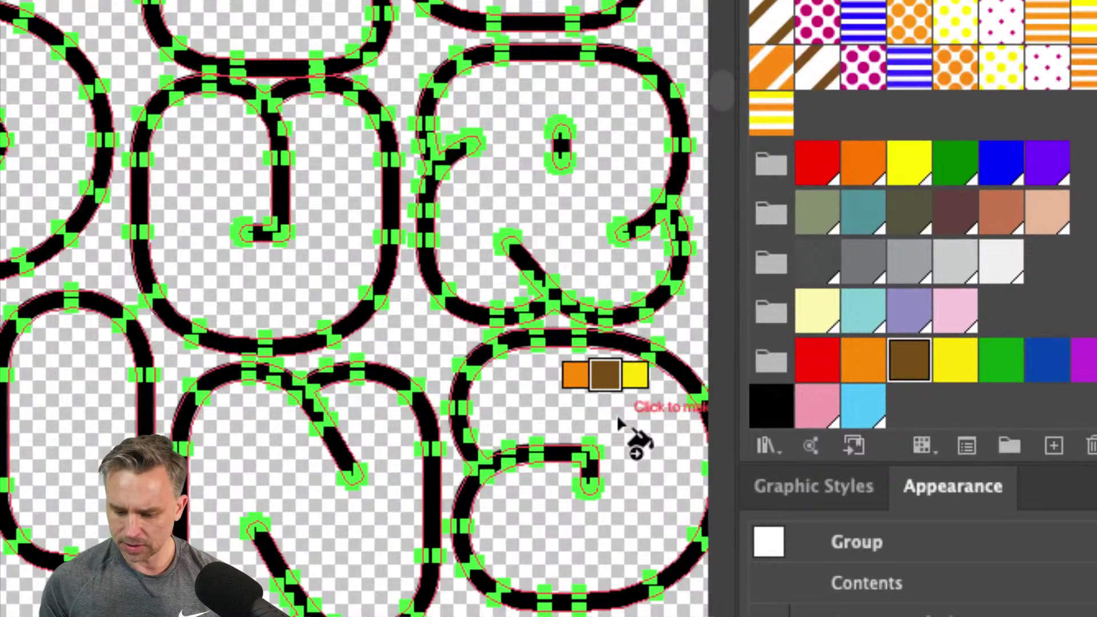
key(Left)
key(Left)
key(Left)
key(Right)
key(Right)
key(Right)
key(Right)
key(Right)
key(Right)
key(Right)
key(Right)
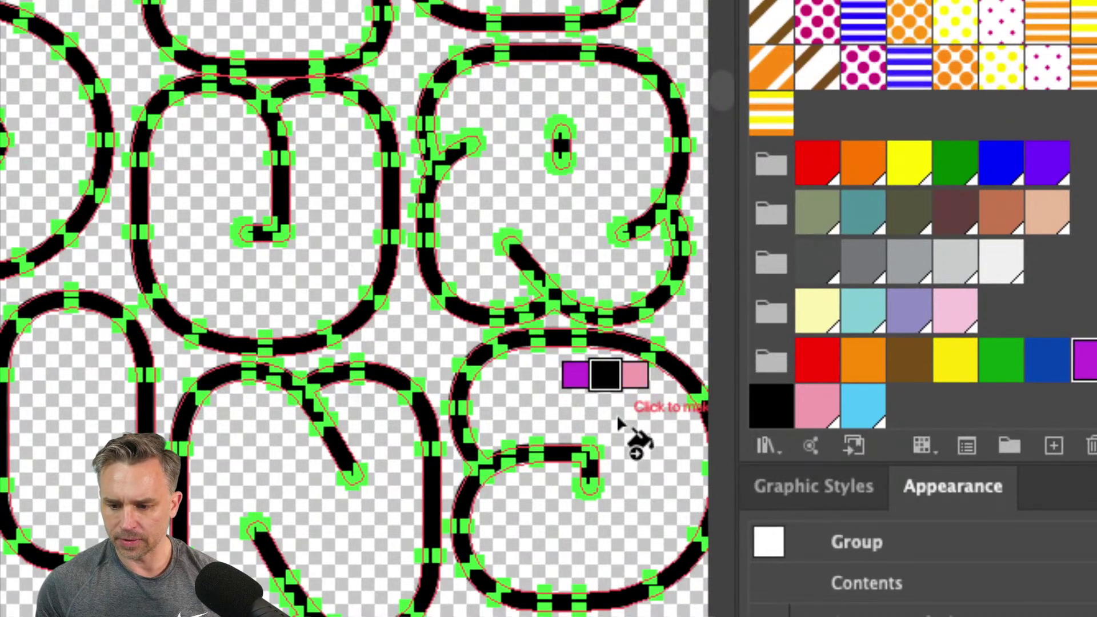
key(Left)
key(Left)
key(Left)
key(Left)
key(Left)
key(Left)
Turn the lettering into a Live Paint group by filling the interior of the R in YOUR with purple
scroll(845, 114, up, 5)
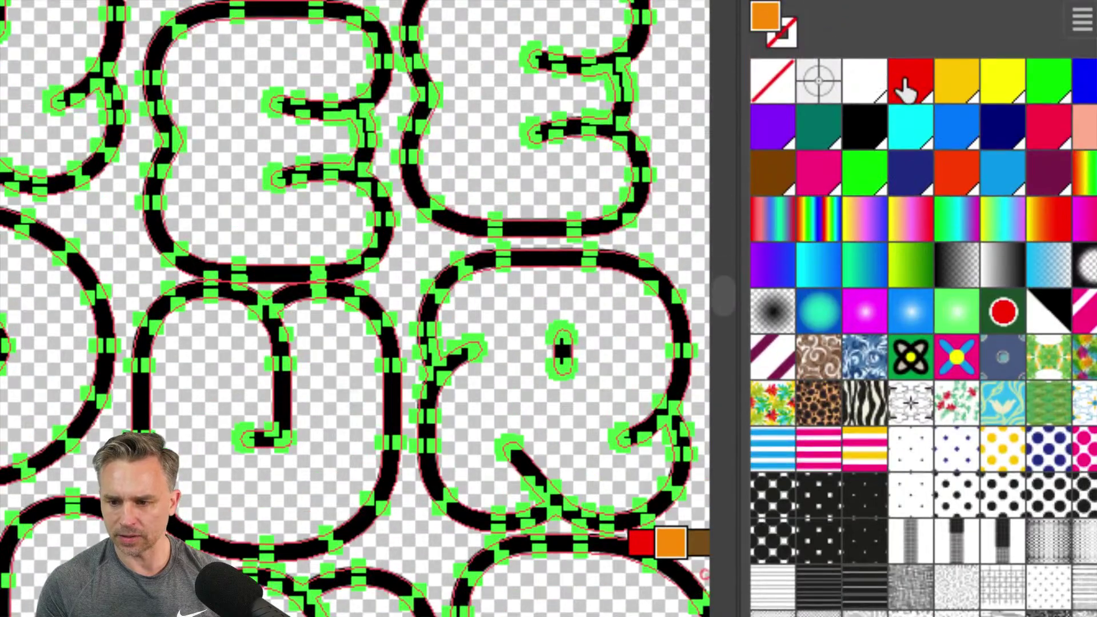
click(908, 80)
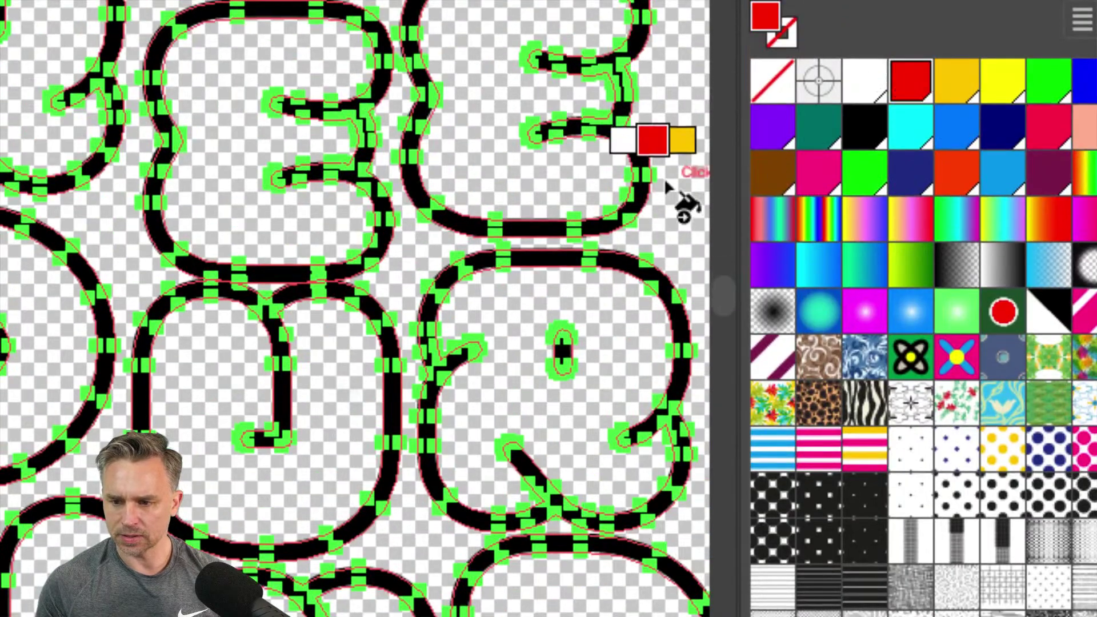
key(Right)
key(Right)
key(Right)
key(Right)
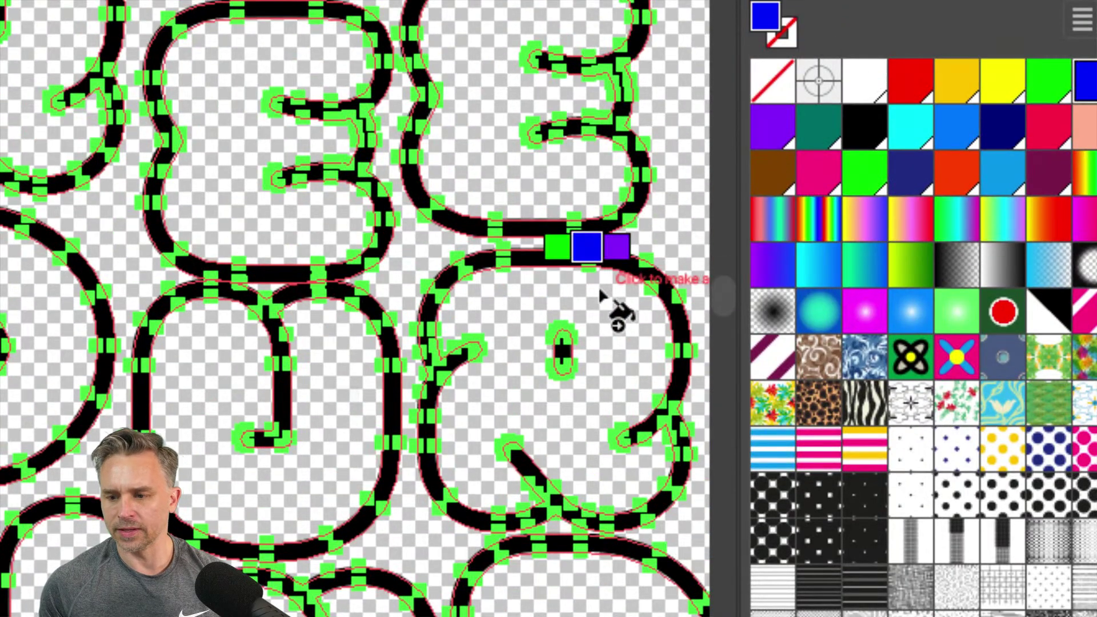
key(Left)
key(Right)
key(Right)
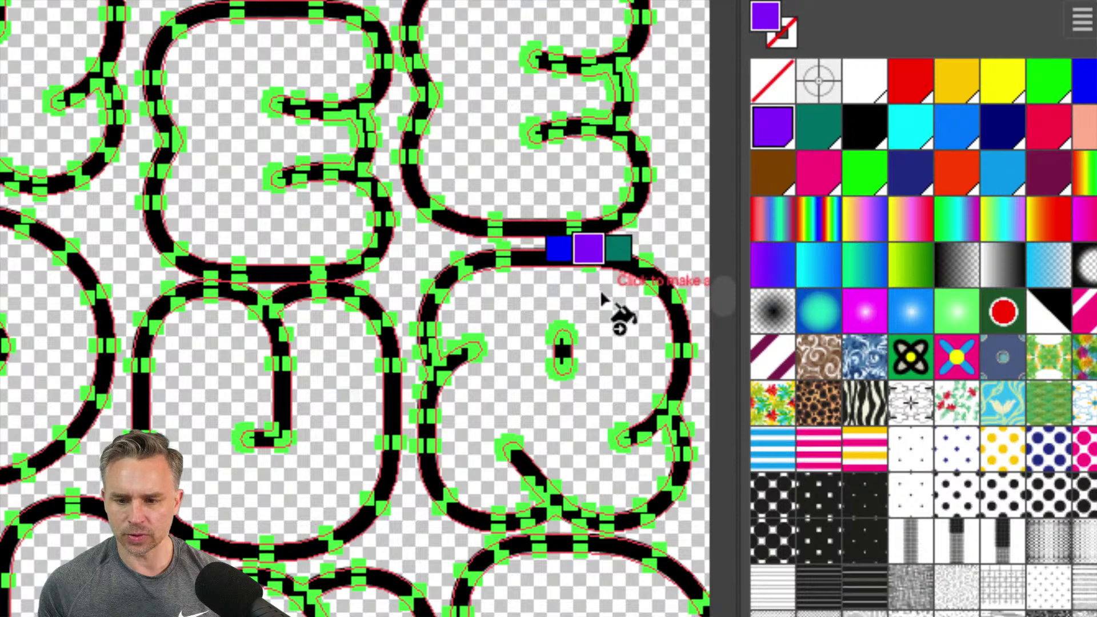
click(526, 304)
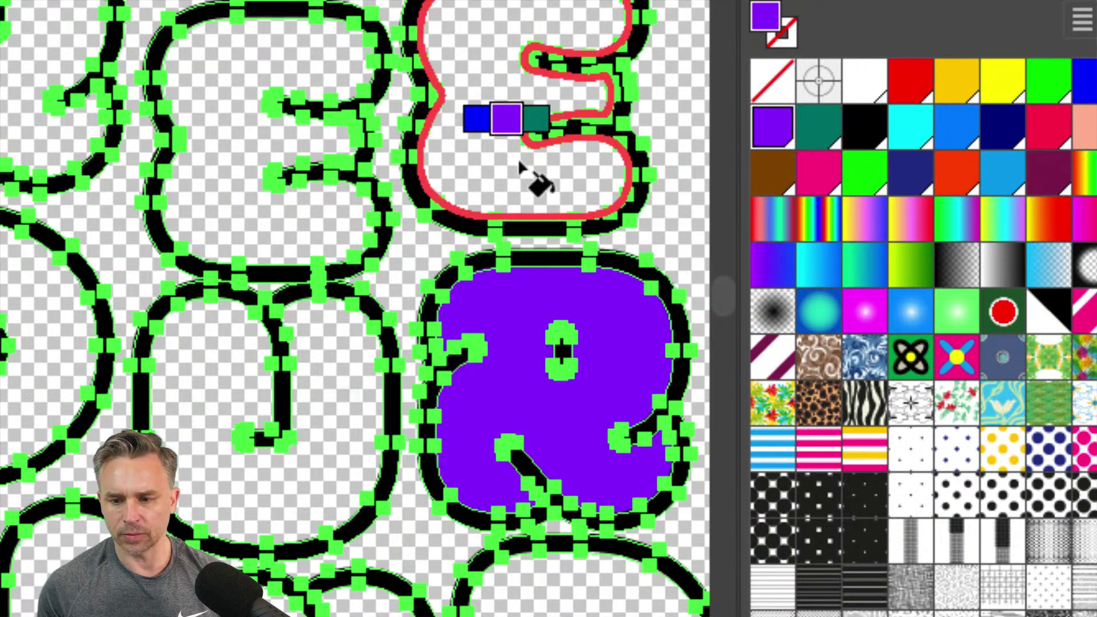
Fill the last E of FREE with cyan and the first E with yellow
key(Right)
key(Right)
key(Right)
click(486, 163)
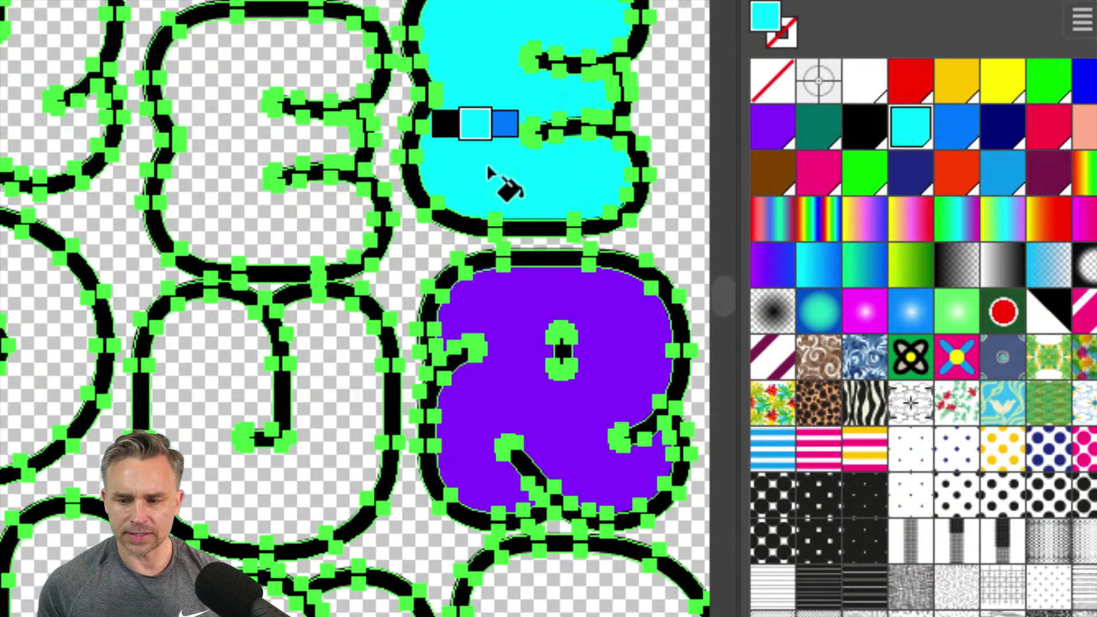
key(Right)
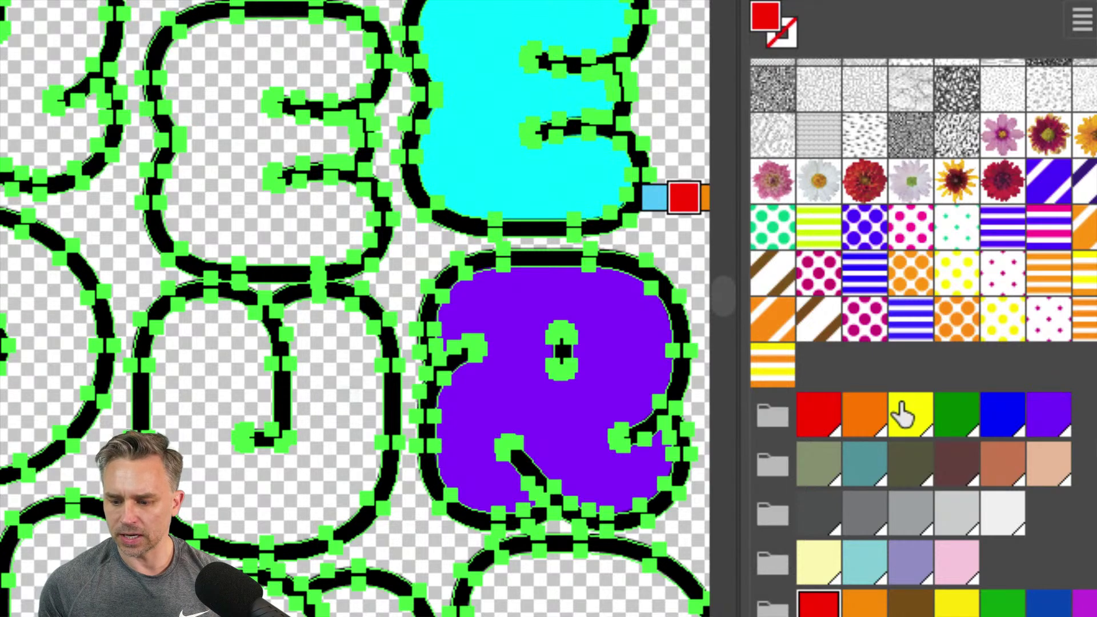
click(901, 407)
click(240, 200)
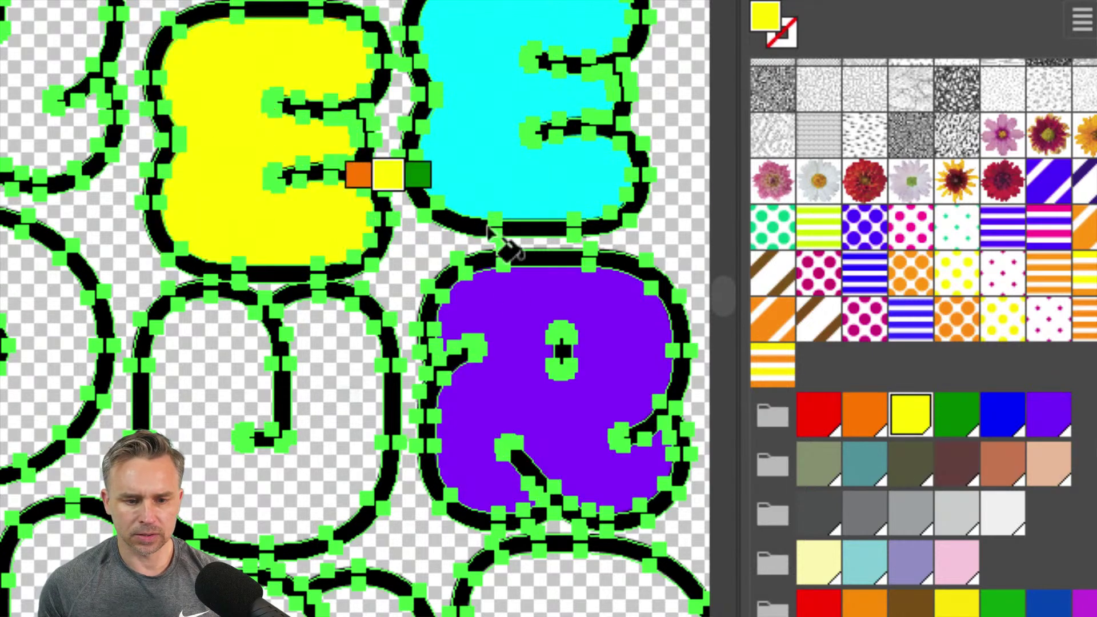
Fill the U of YOUR, the R of FREE and the M of MIND with the crimson swatch
scroll(913, 222, up, 10)
click(1006, 77)
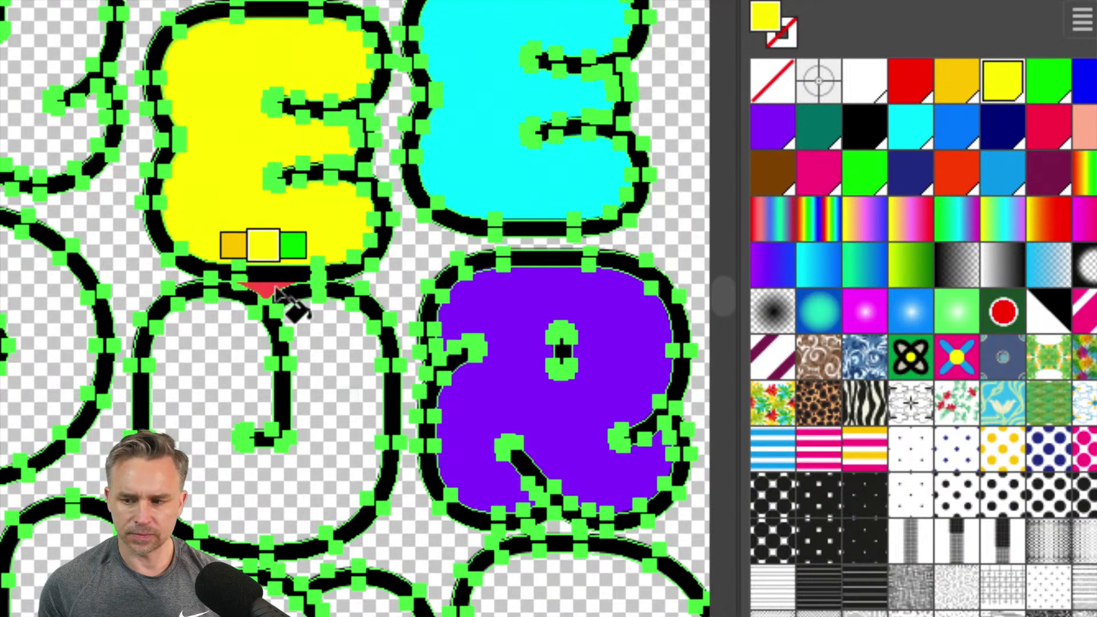
click(1045, 127)
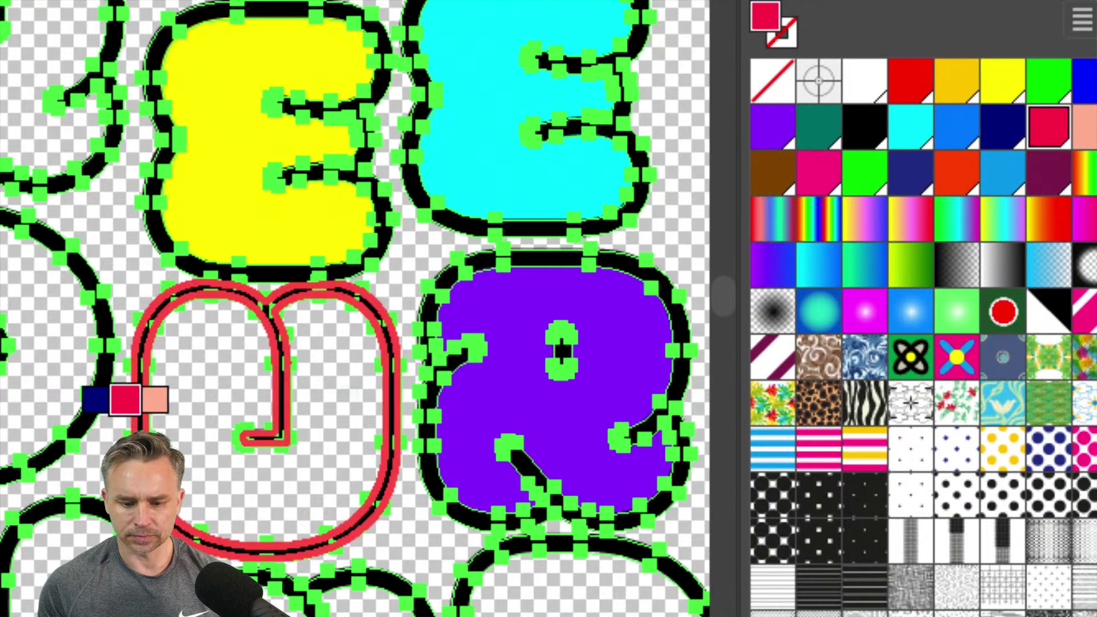
click(209, 457)
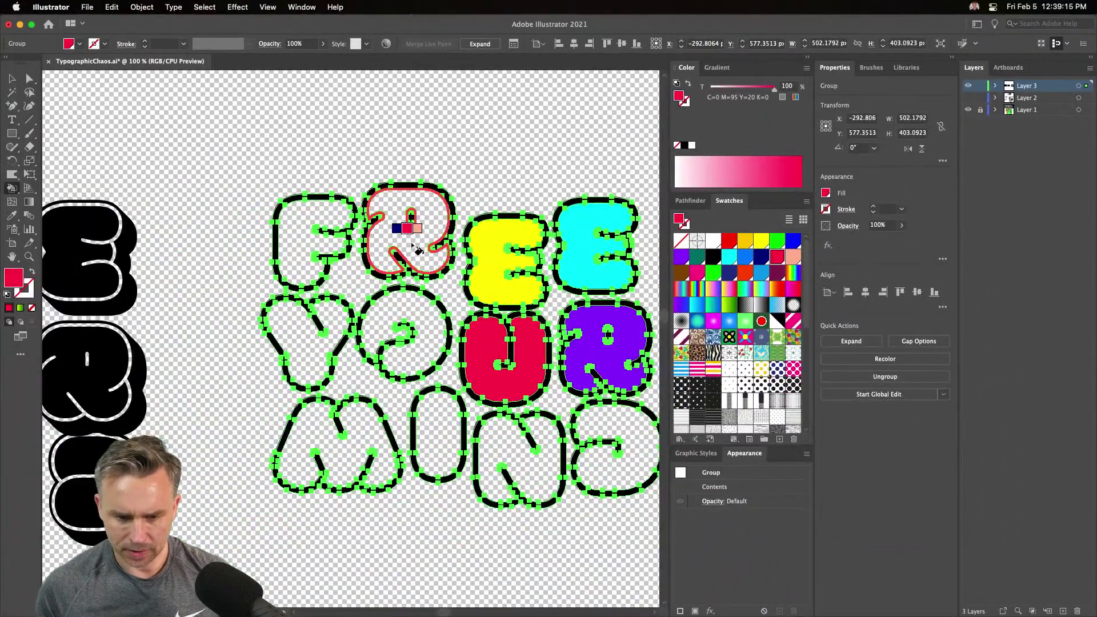
click(412, 245)
click(325, 433)
Fill the interior of the Y in YOUR with cyan
key(Left)
key(Left)
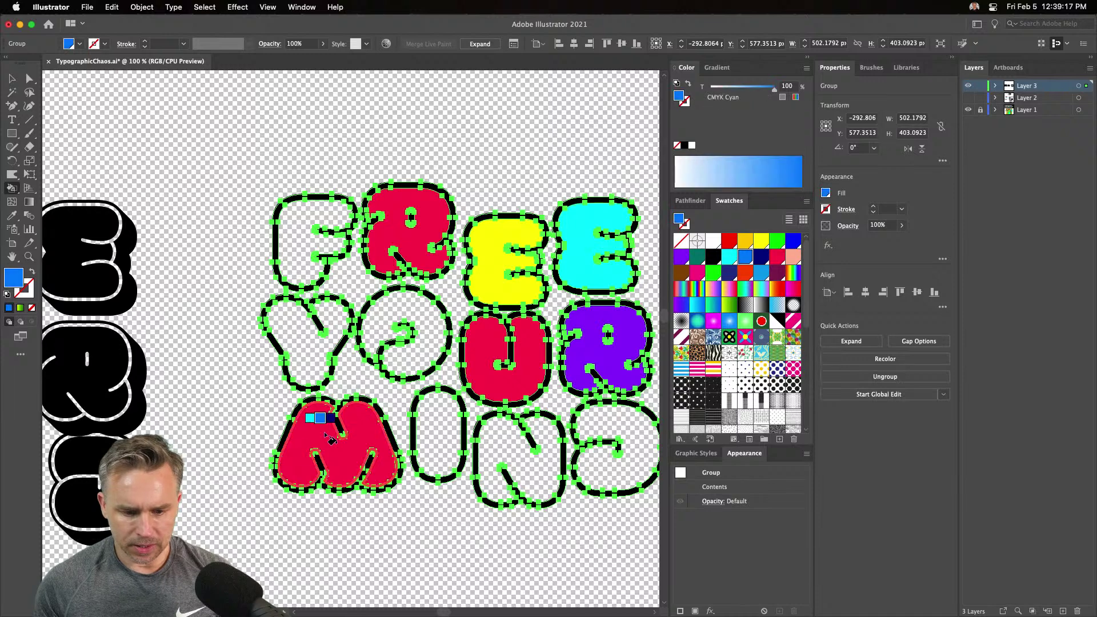
key(Left)
click(306, 334)
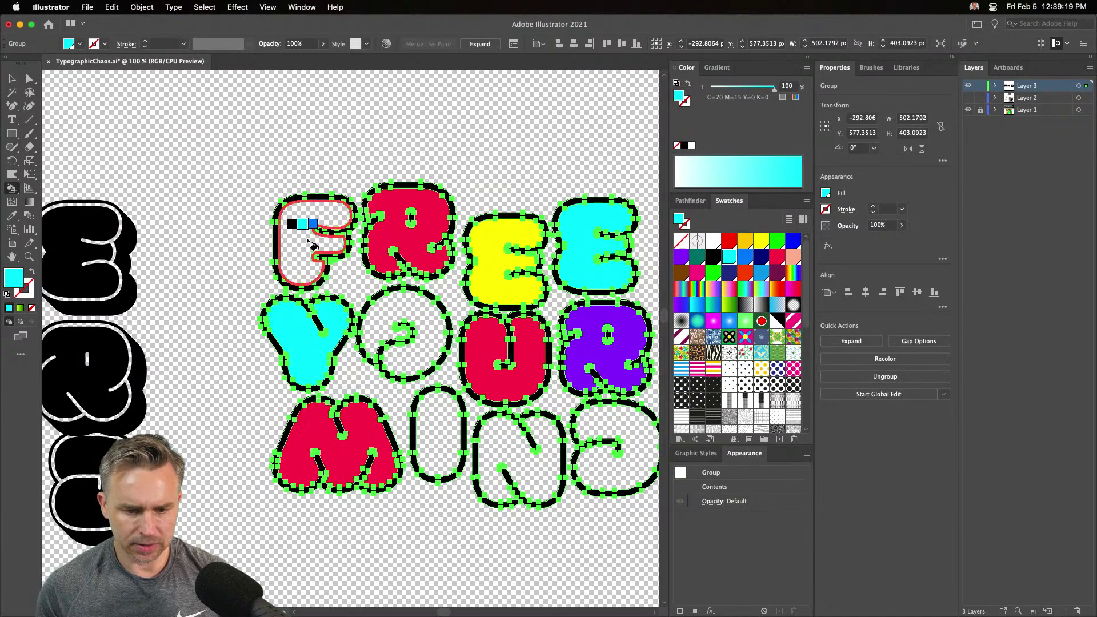
Fill the interior of the O in YOUR with bright green
key(Right)
key(Right)
key(Right)
key(Right)
key(Right)
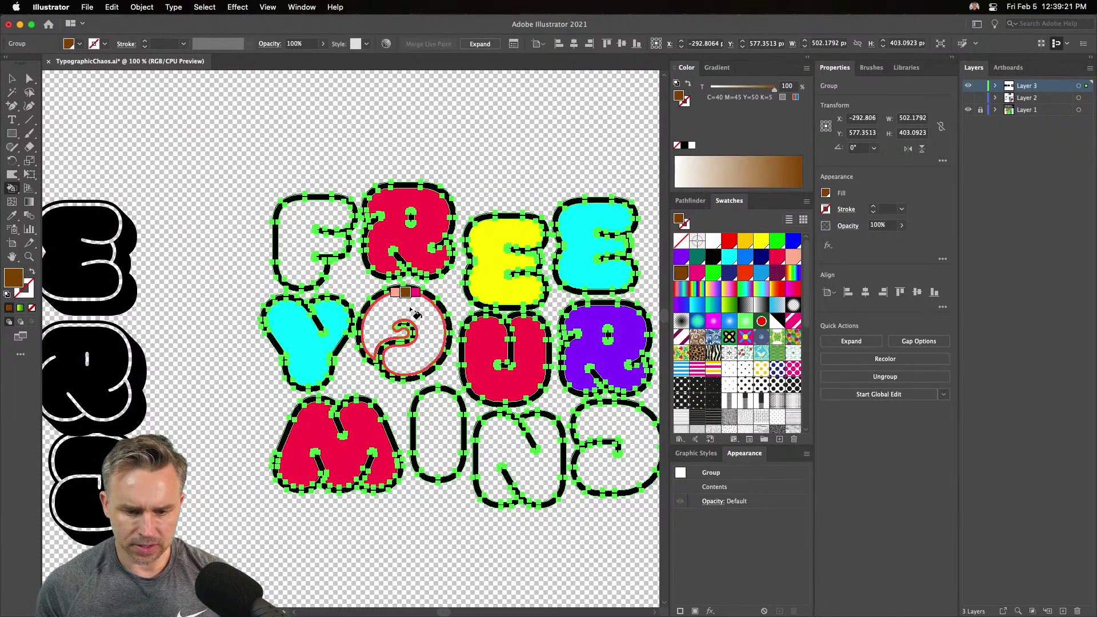
key(Right)
key(Right)
click(410, 309)
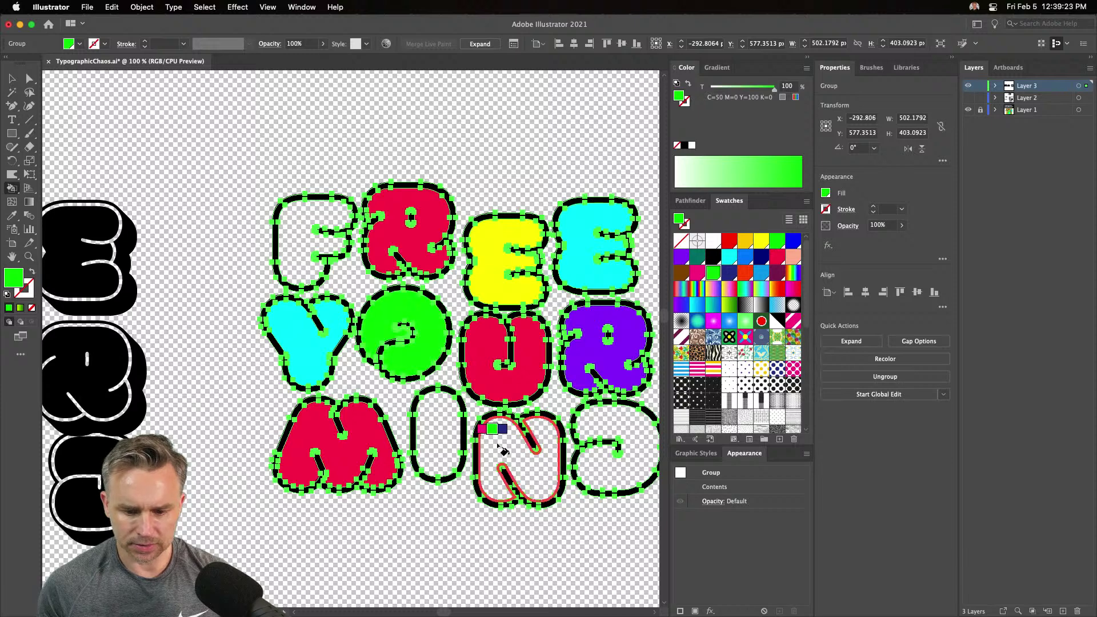
Fill the N of MIND with bright green and the I with CMYK Yellow
click(503, 450)
key(Right)
key(Right)
key(Right)
key(Right)
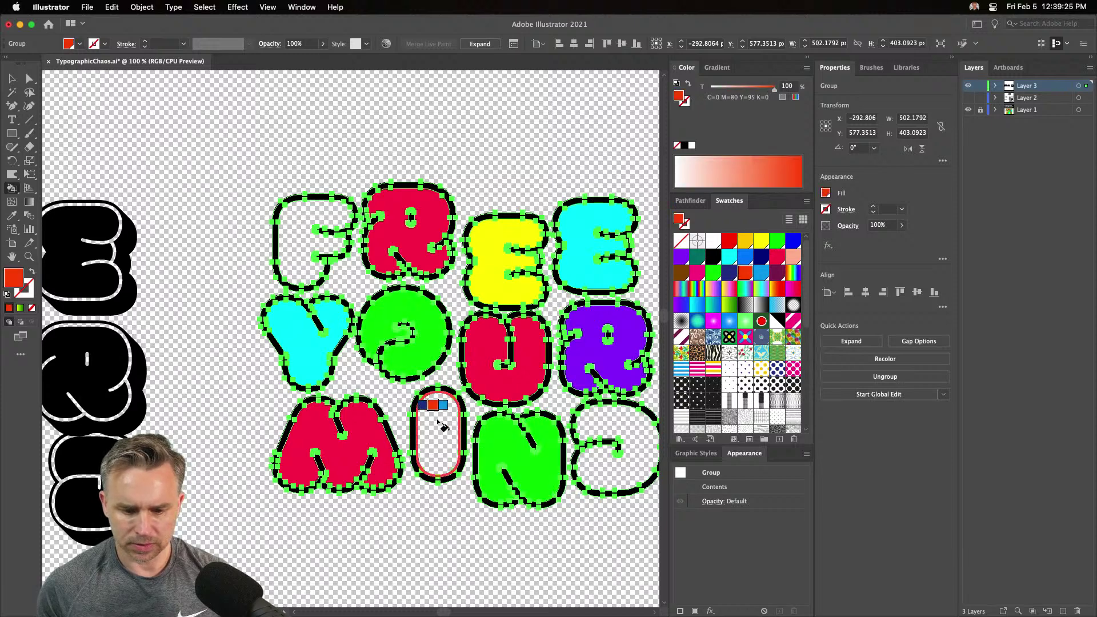
key(Right)
key(Right)
key(Right)
key(Right)
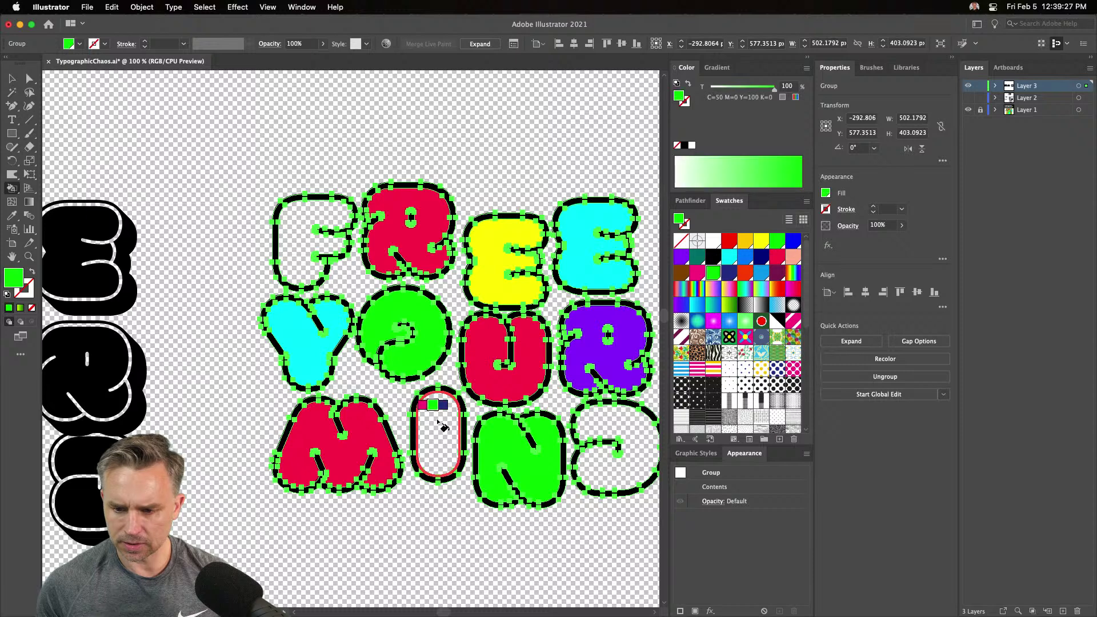
key(Left)
key(Up)
key(Down)
key(Down)
key(Down)
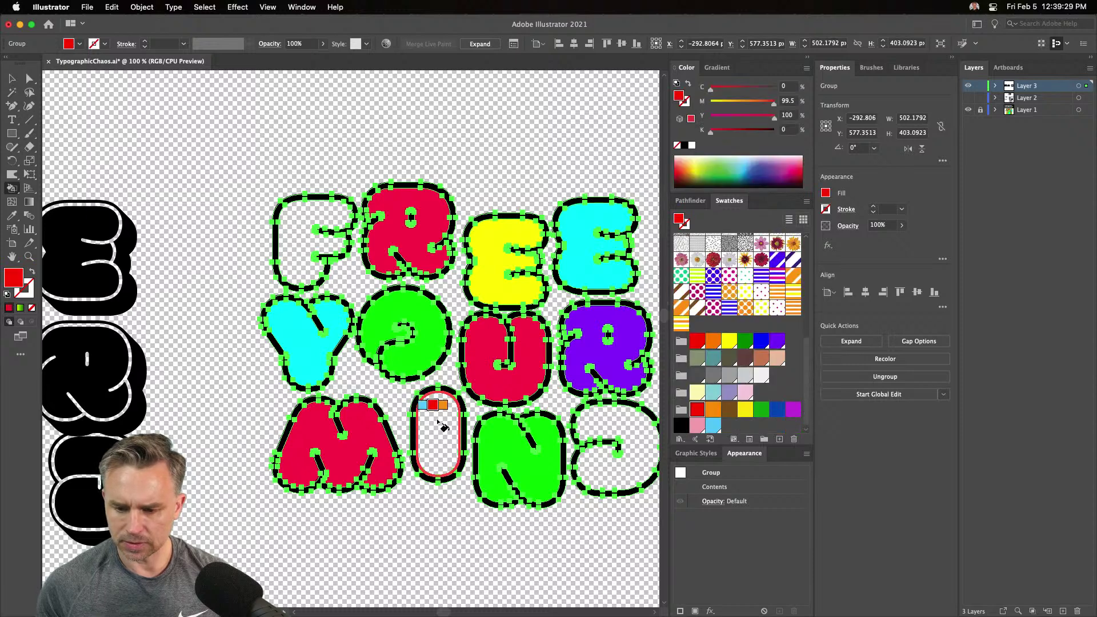
scroll(726, 364, up, 10)
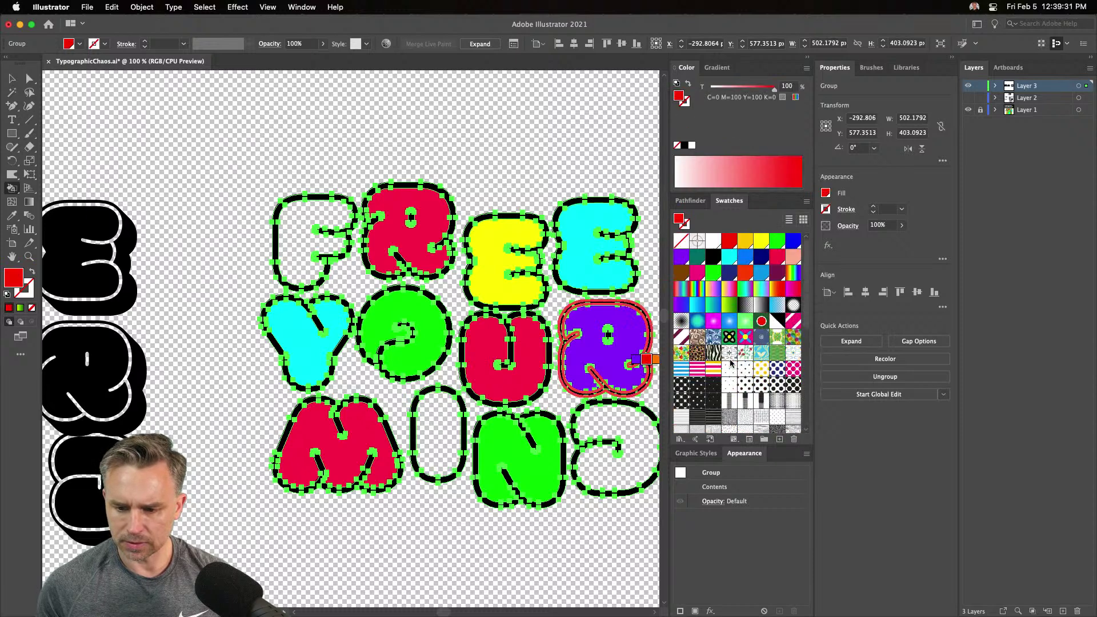
click(762, 243)
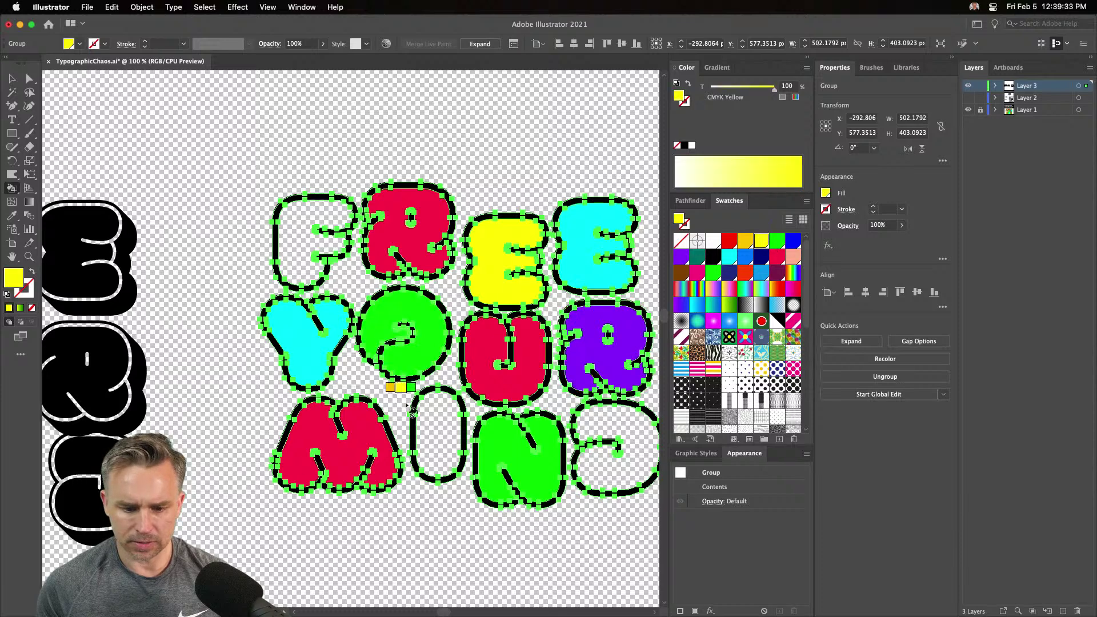
click(436, 423)
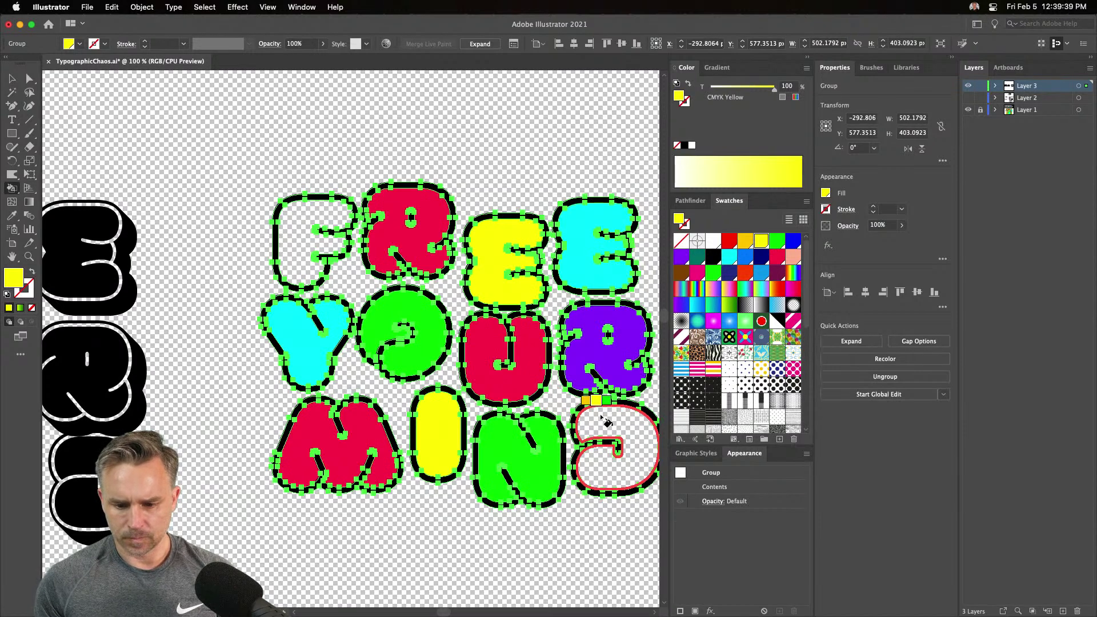
Fill the interior of the D in MIND with cyan
key(Right)
key(Right)
key(Right)
key(Right)
key(Right)
key(Right)
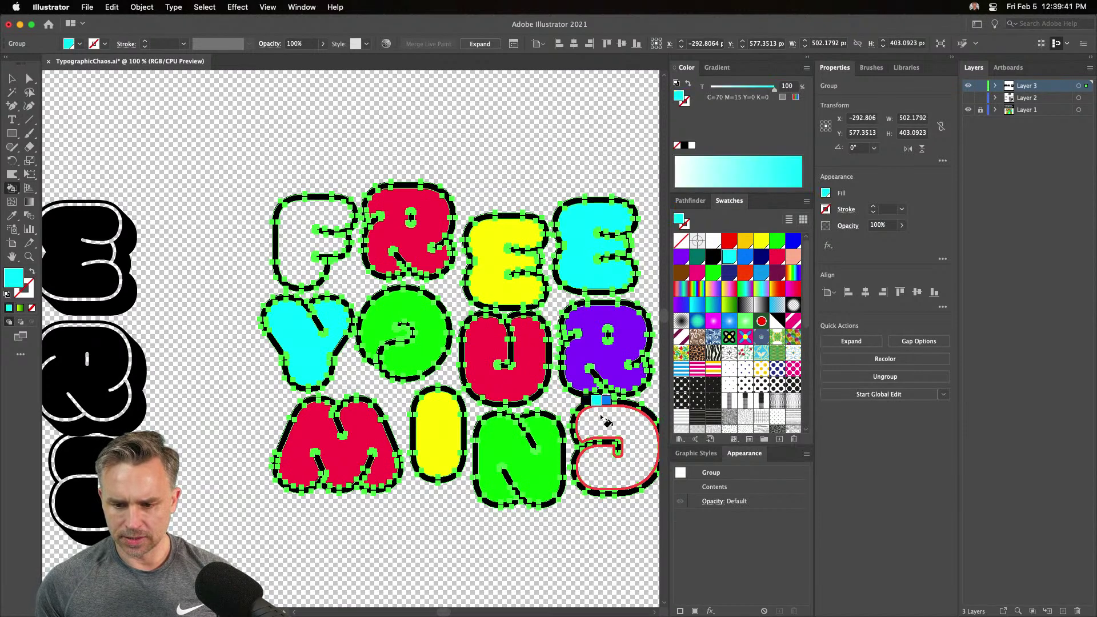
click(605, 422)
Fill the interior of the F in FREE with purple
key(Left)
key(Left)
key(Left)
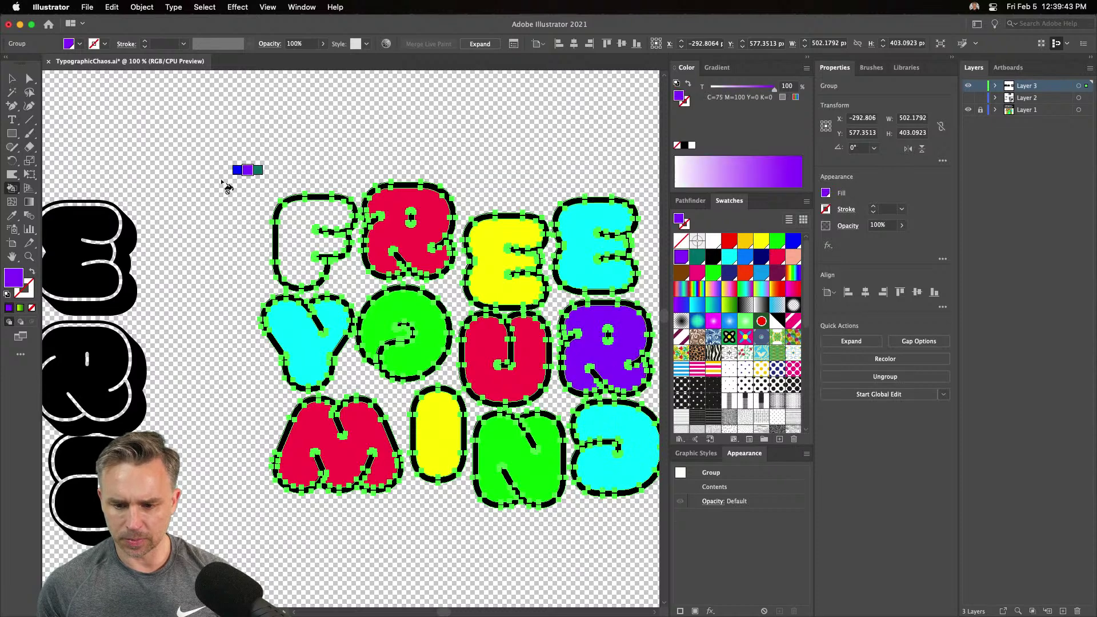
click(308, 242)
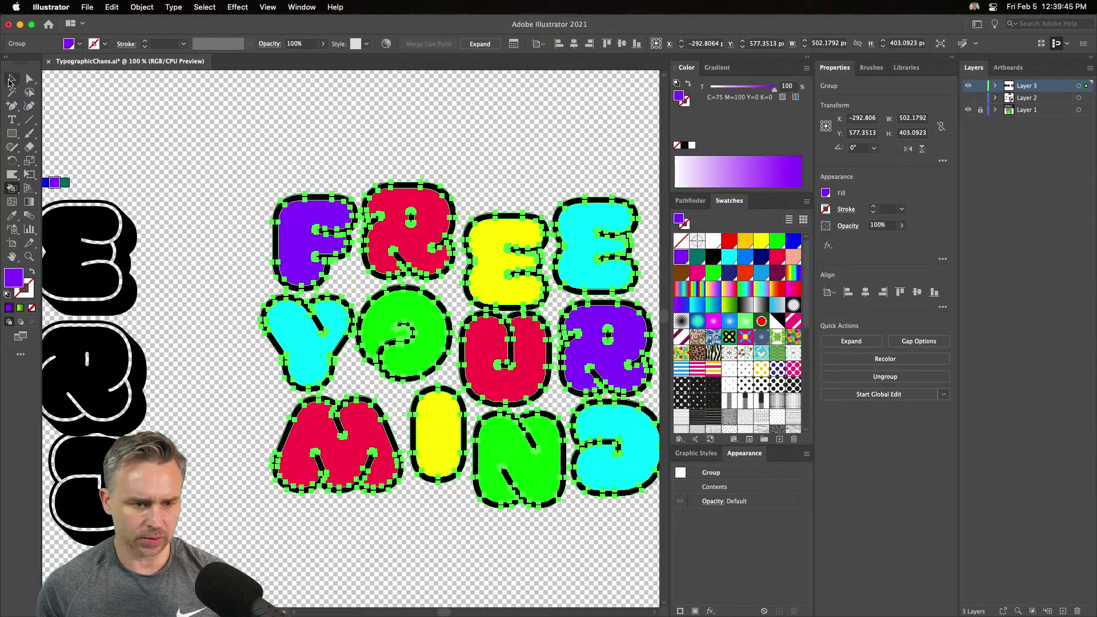
Deselect the coloured lettering and hide the transparency grid
click(10, 82)
click(240, 147)
drag(215, 153, 135, 146)
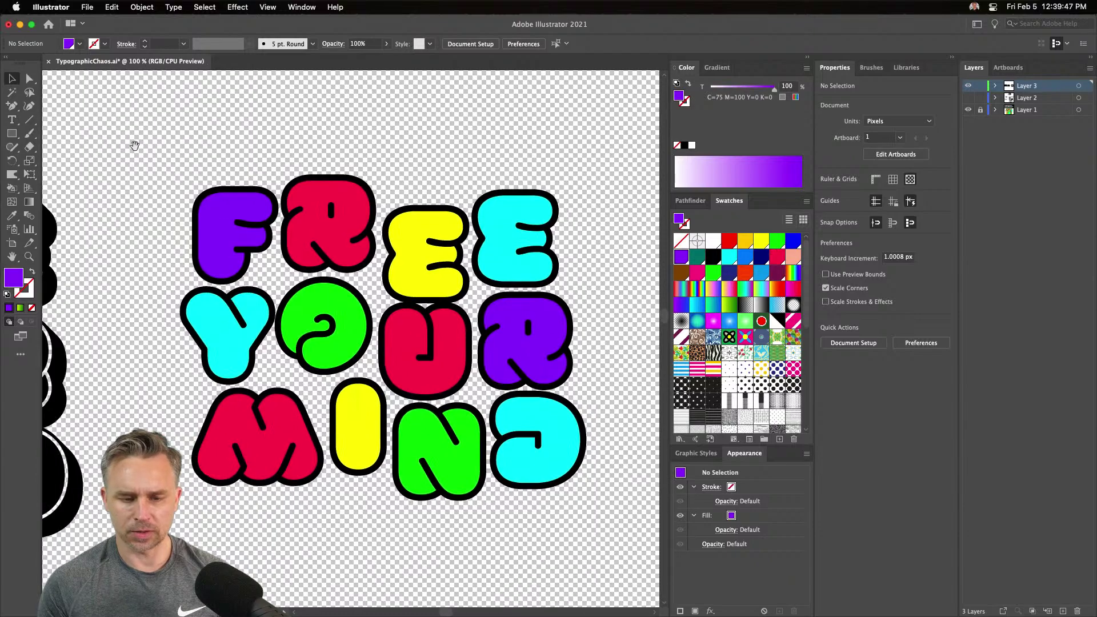
click(267, 6)
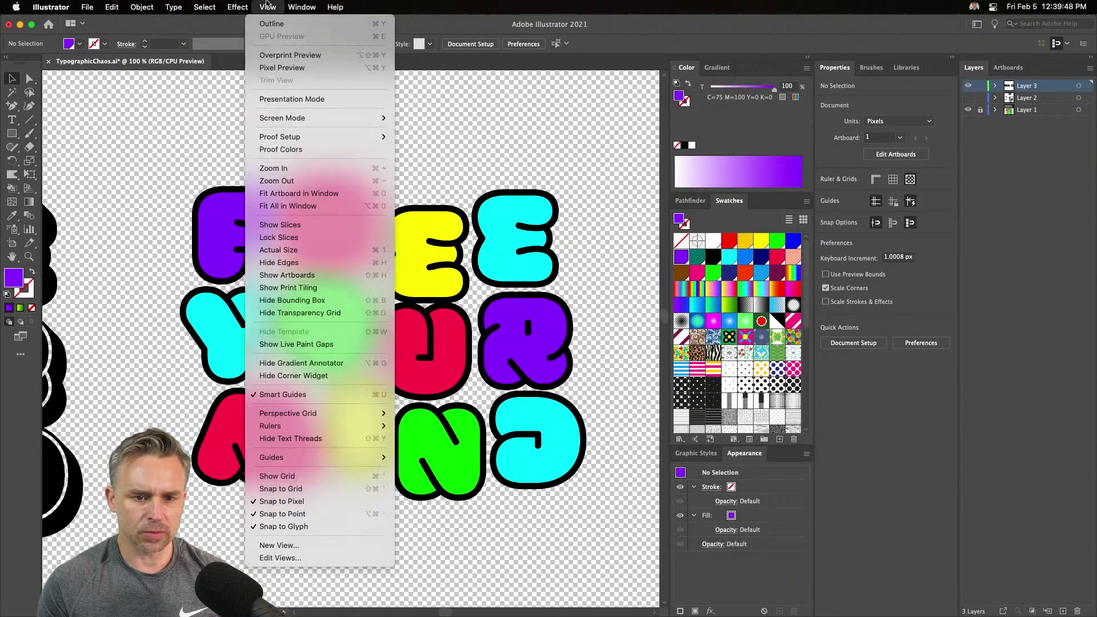
click(335, 314)
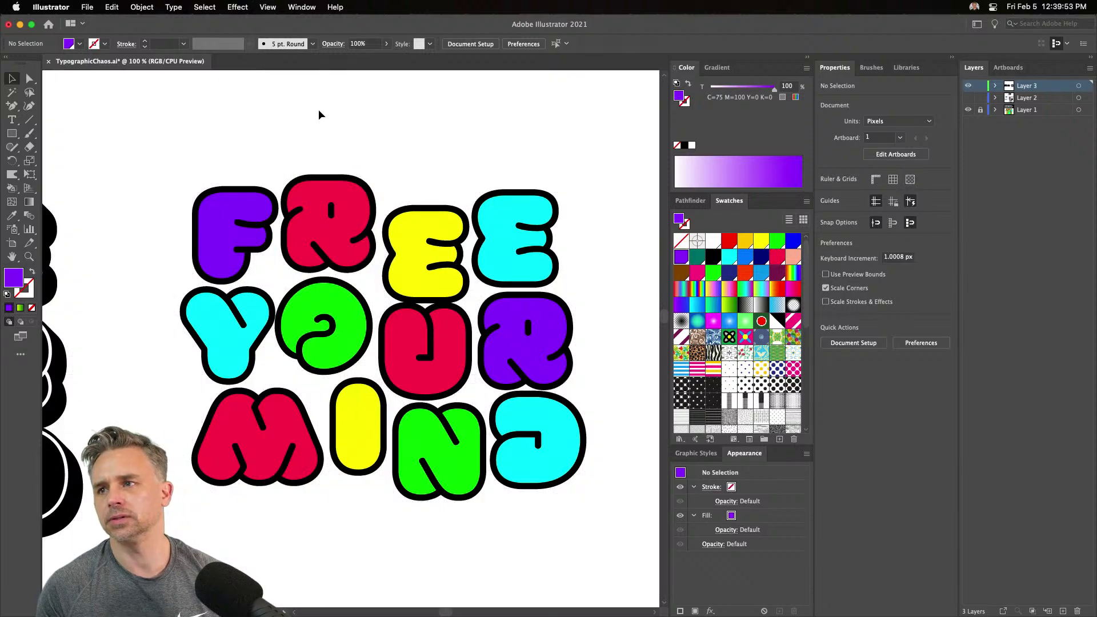
Ungroup the coloured FREE YOUR MIND lettering down to its live paint object and clear the selection
drag(159, 152, 349, 463)
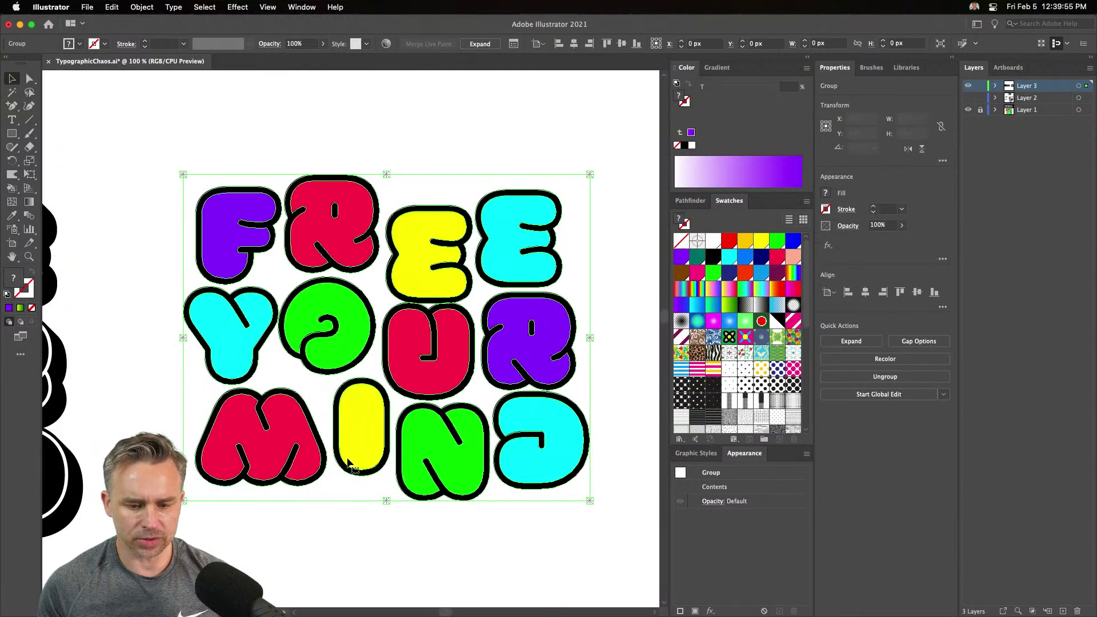
right_click(318, 247)
click(343, 351)
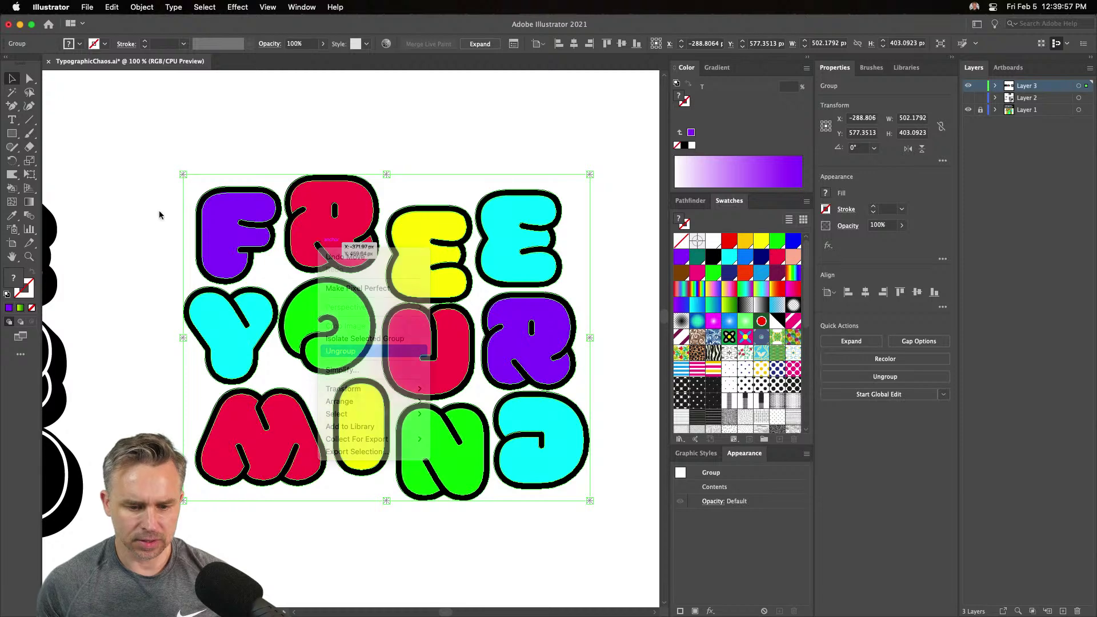
drag(154, 136, 372, 439)
key(super+alt+x)
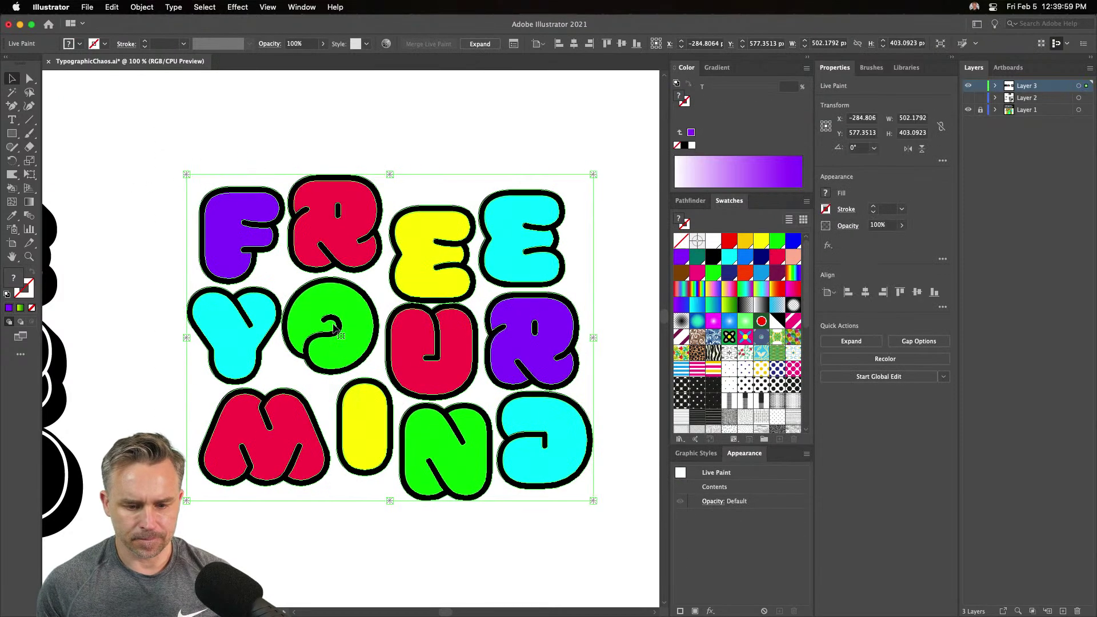
right_click(334, 327)
key(Escape)
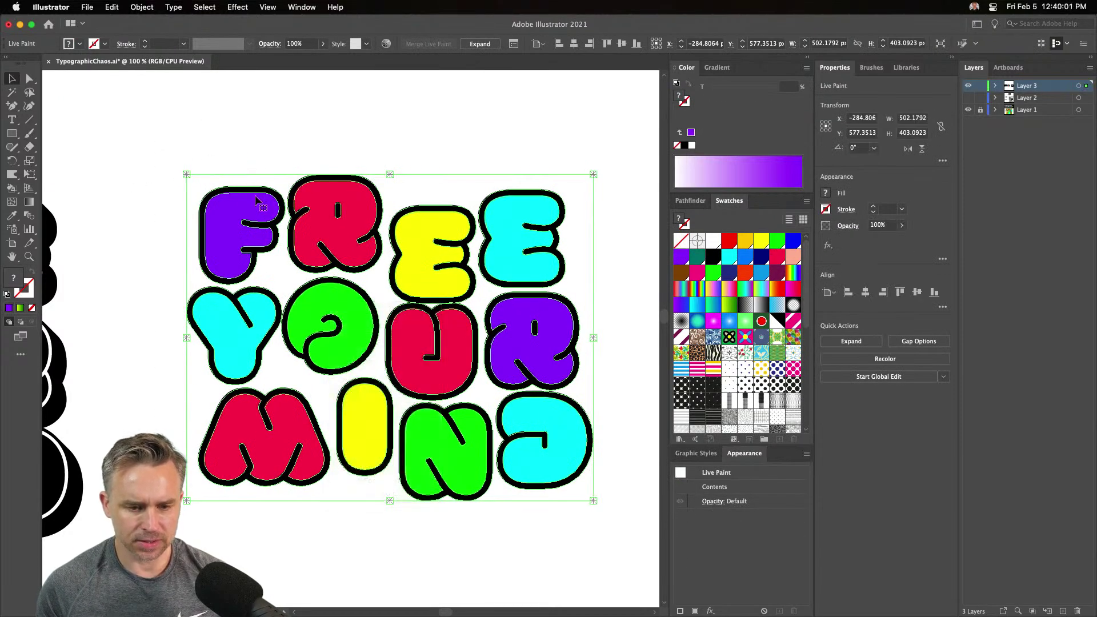
click(260, 133)
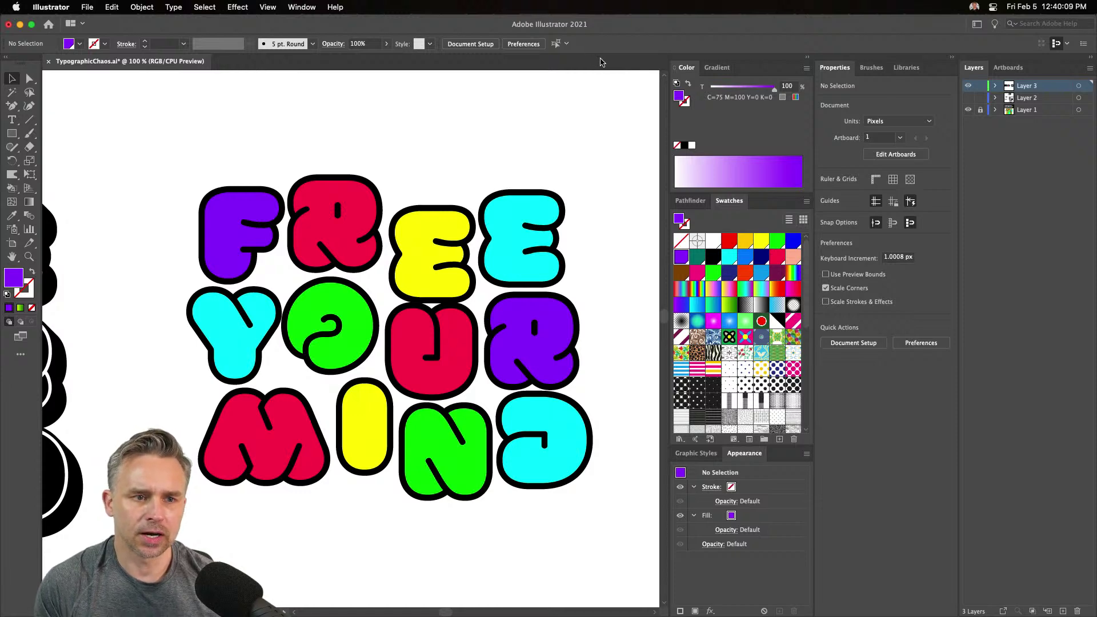
Collapse the colour, swatch and appearance panels to give the coloured lettering more canvas room
click(807, 57)
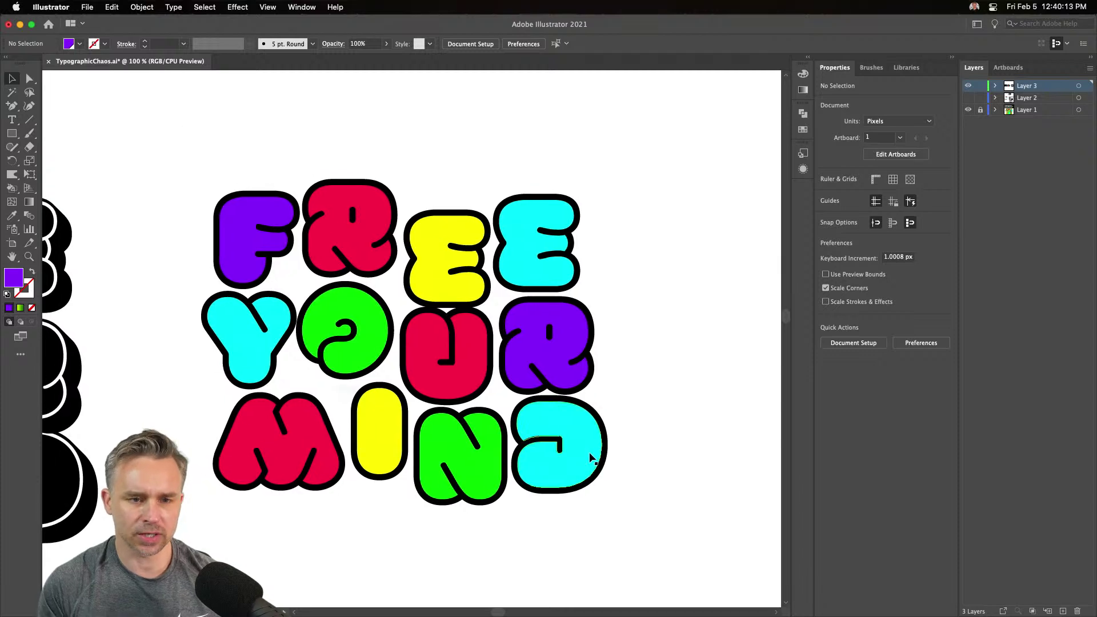
scroll(522, 305, left, 3)
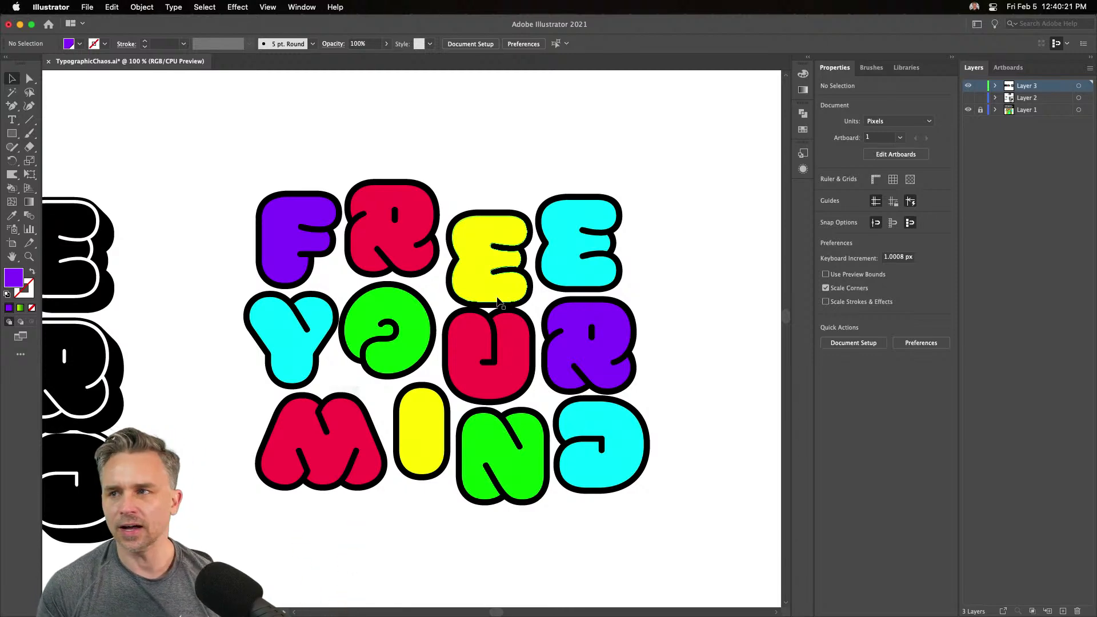
scroll(497, 302, up, 5)
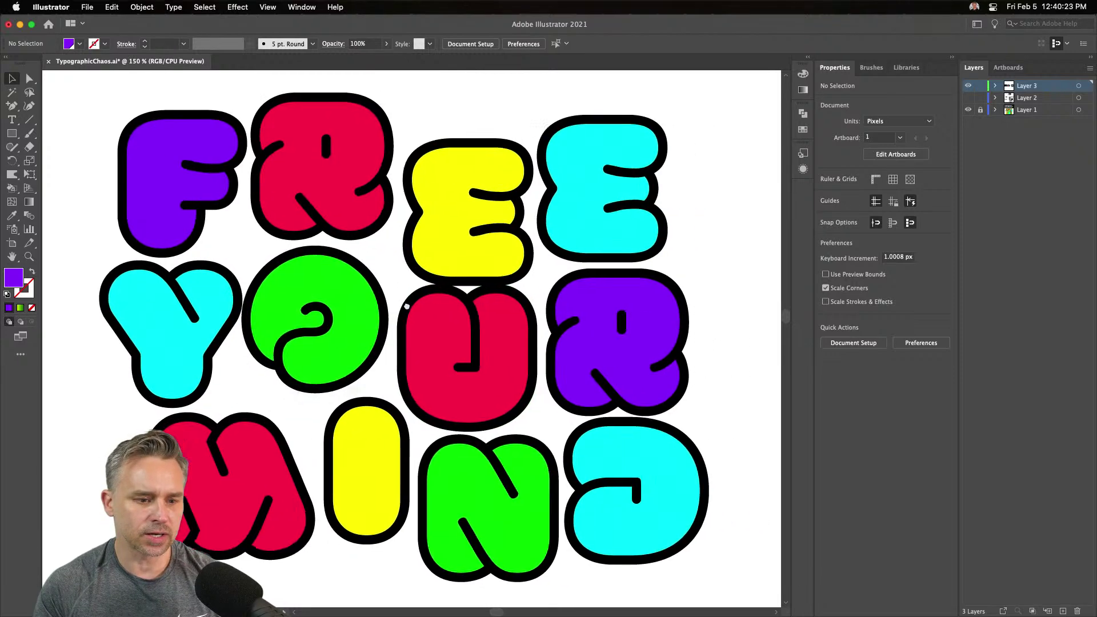
click(10, 190)
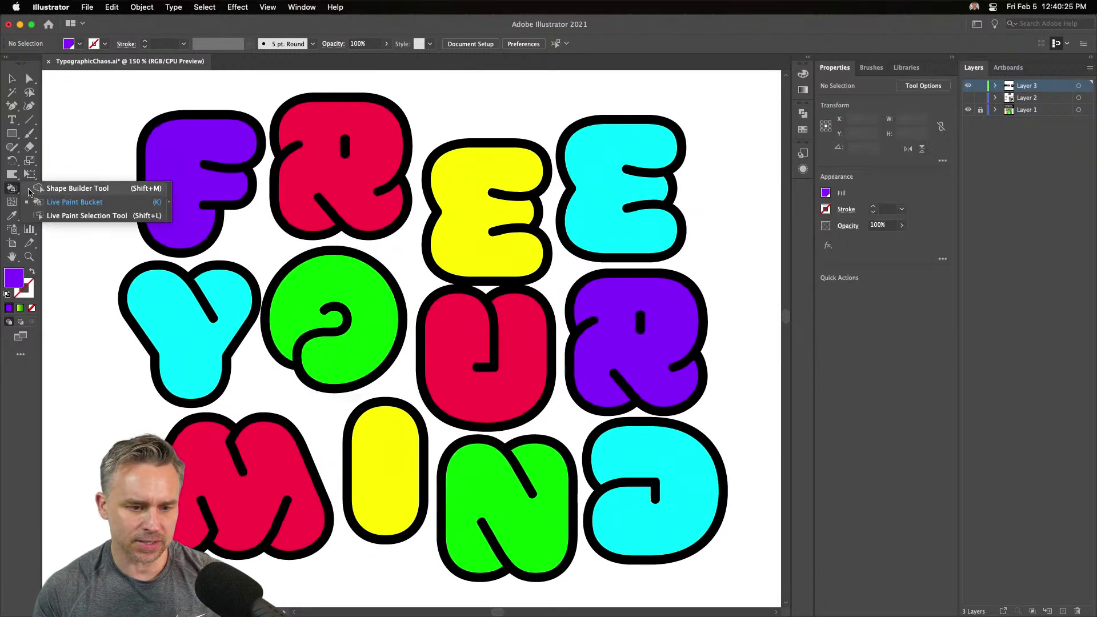
click(51, 195)
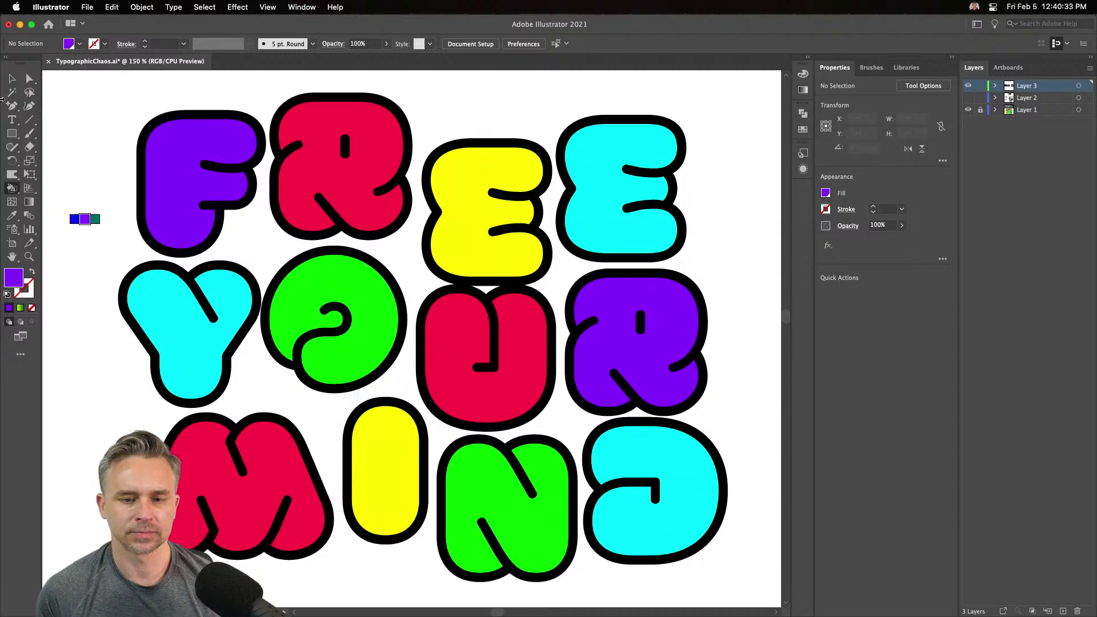
key(v)
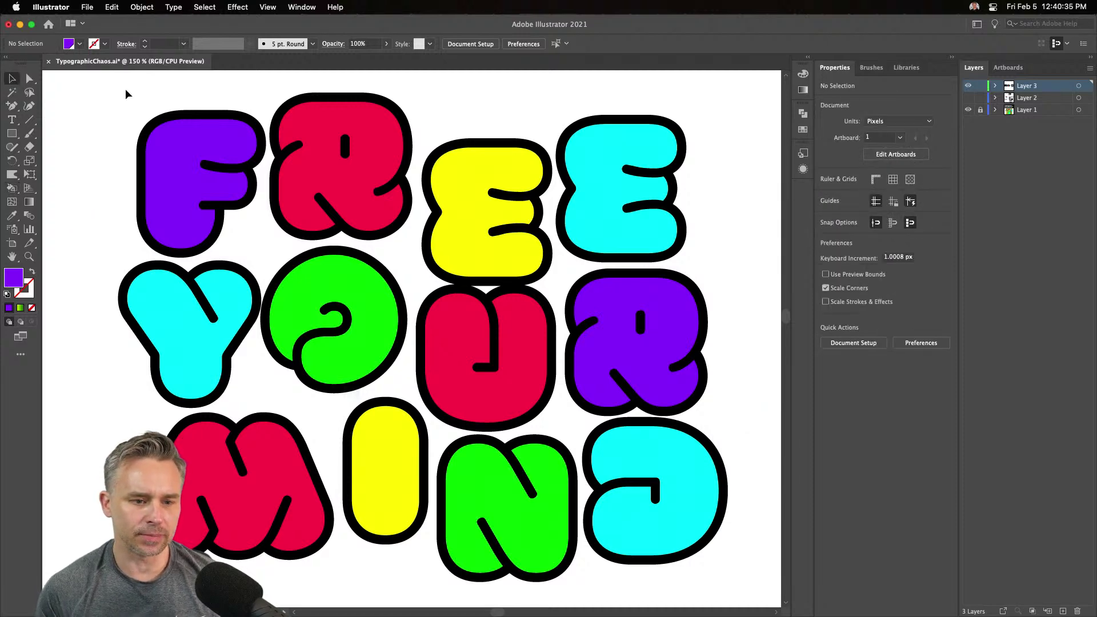
Expand the live paint lettering into separate shapes and ungroup the result
click(320, 160)
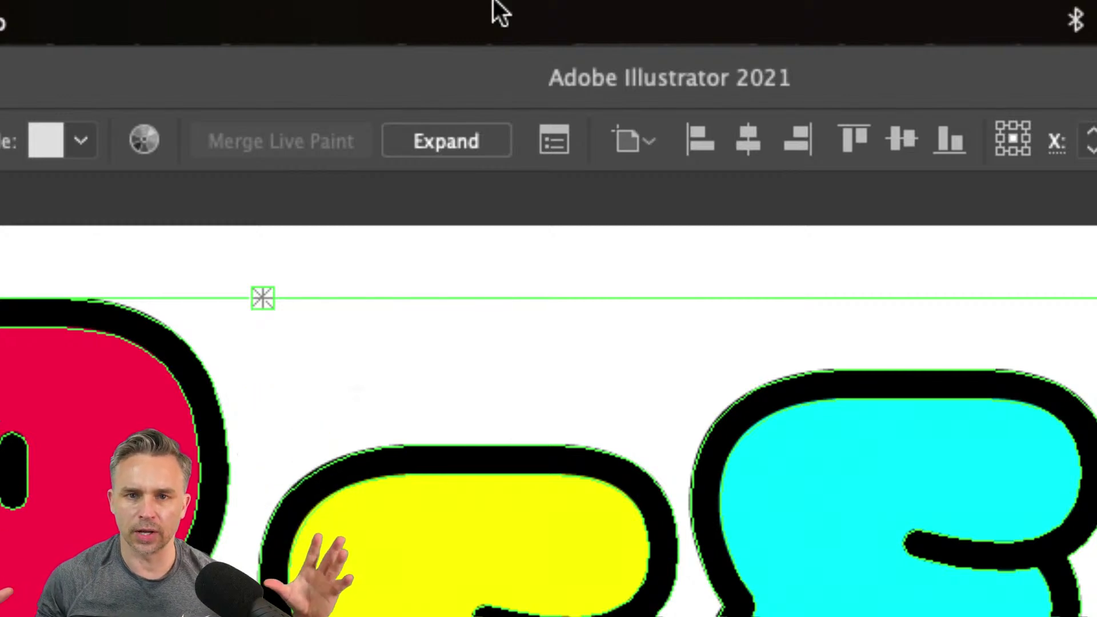
click(423, 143)
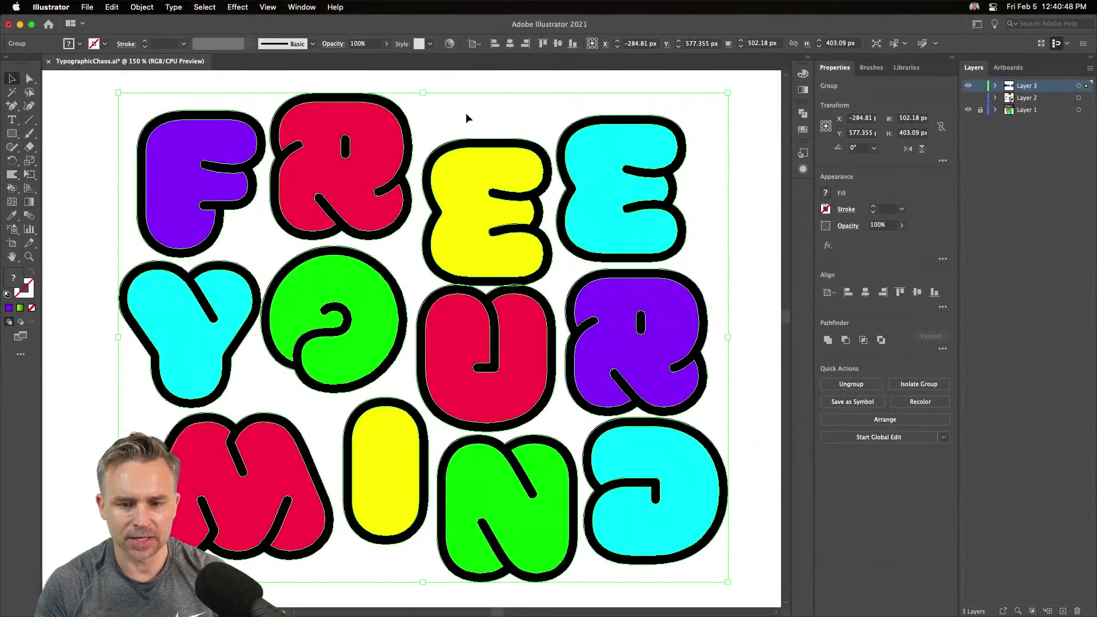
click(466, 117)
click(478, 162)
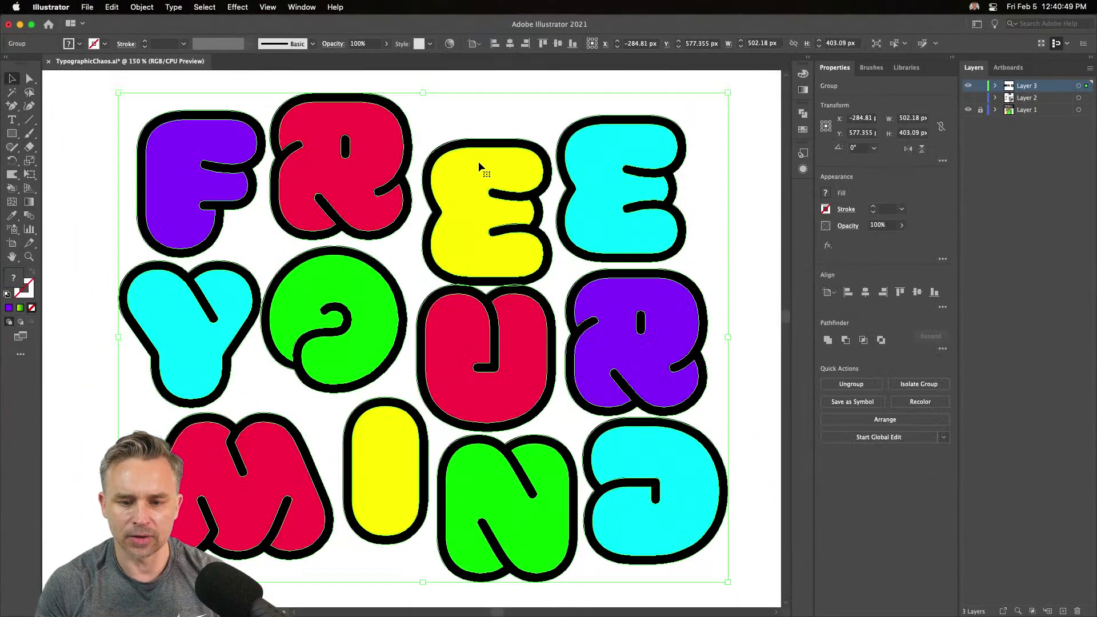
right_click(478, 163)
click(510, 272)
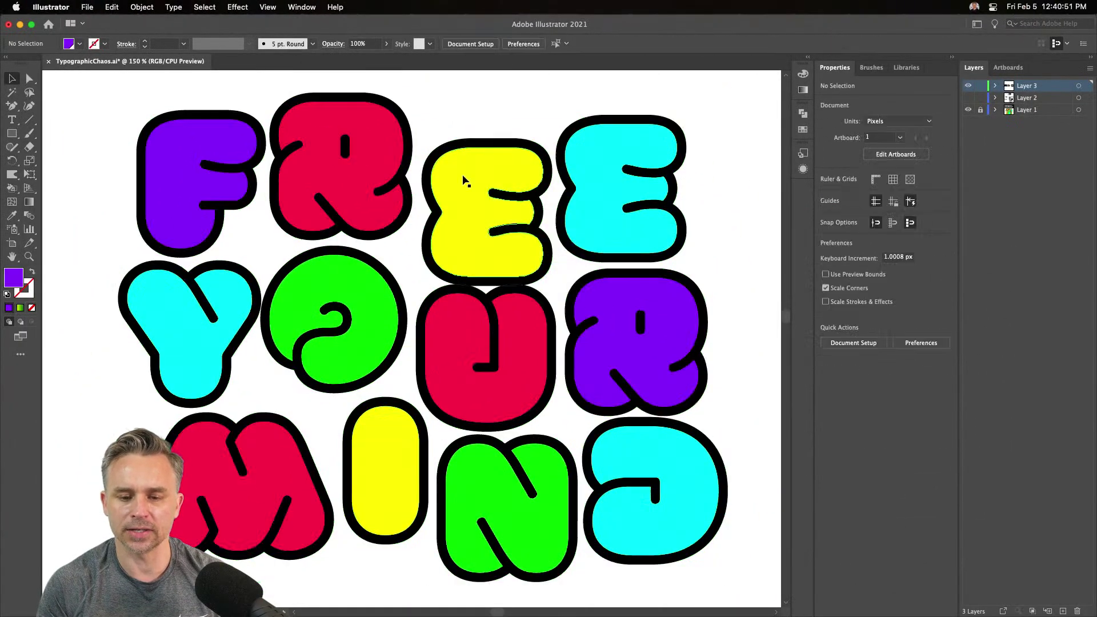
Pull the yellow fill of the first E in FREE up out of its black outline and undo the move
click(464, 176)
drag(458, 195, 458, 135)
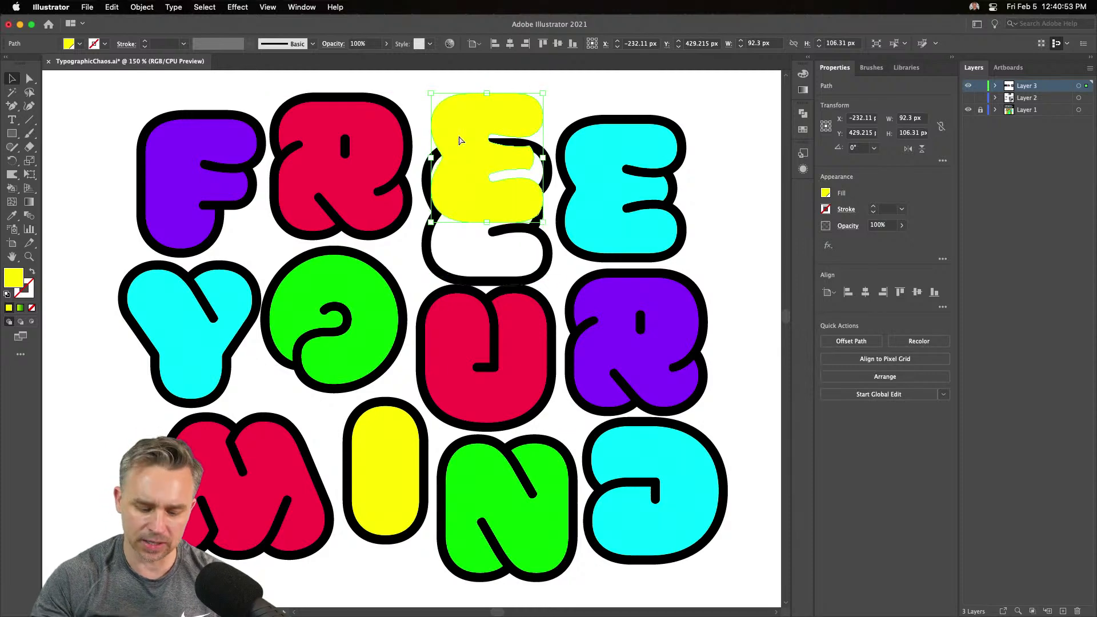
key(super+z)
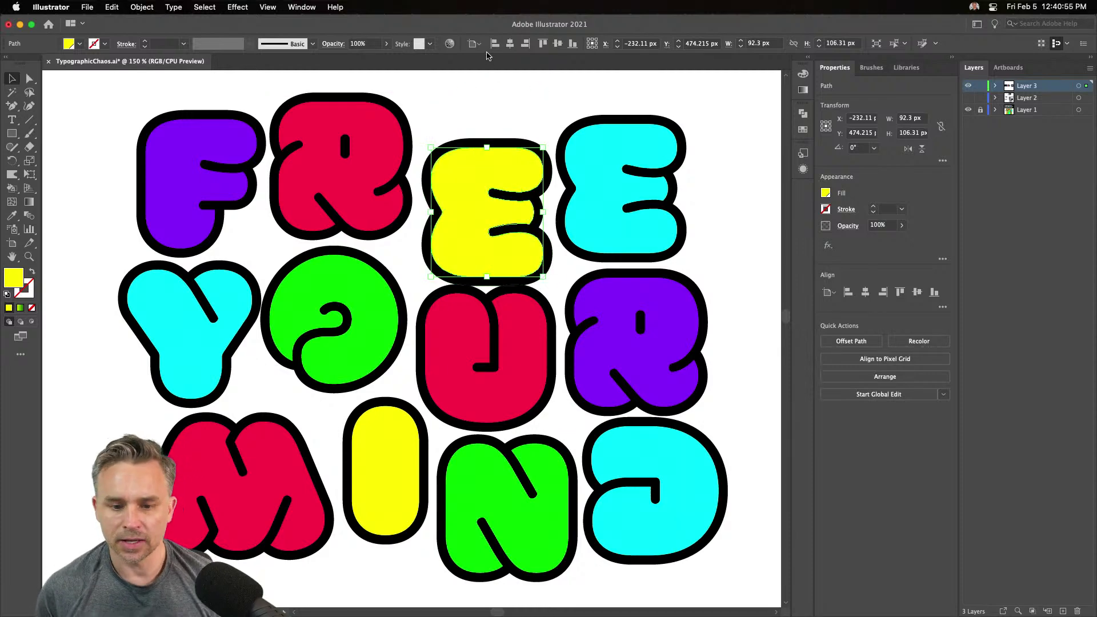
Move the whole coloured lettering up into empty canvas above the other versions and place a duplicate beside it
key(super+minus)
key(super+minus)
key(super+minus)
click(262, 285)
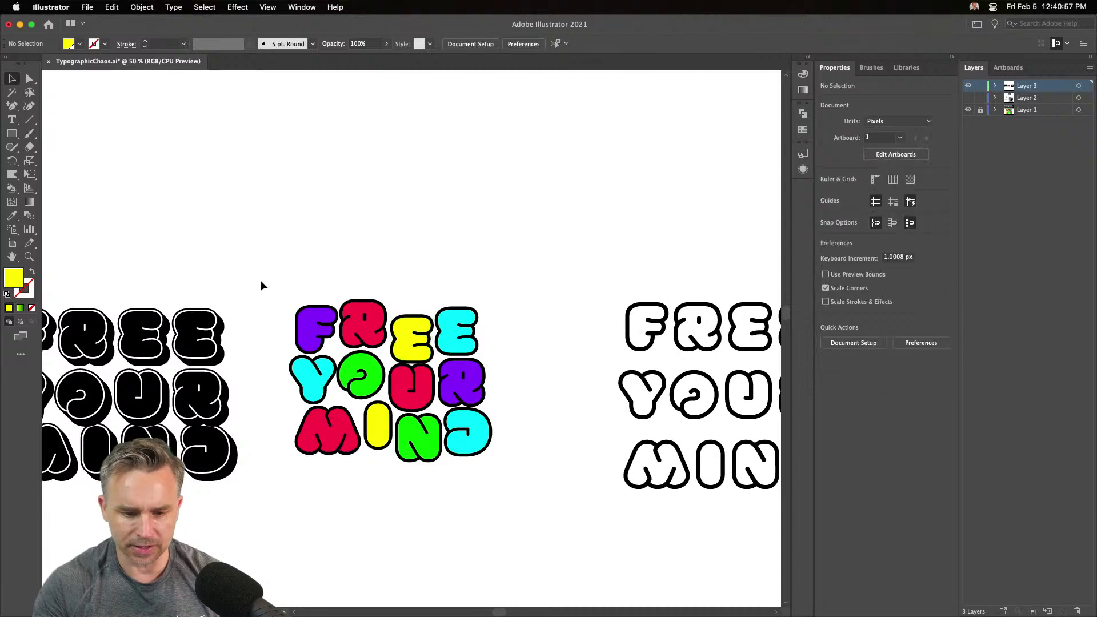
drag(541, 477, 289, 294)
drag(396, 370, 286, 203)
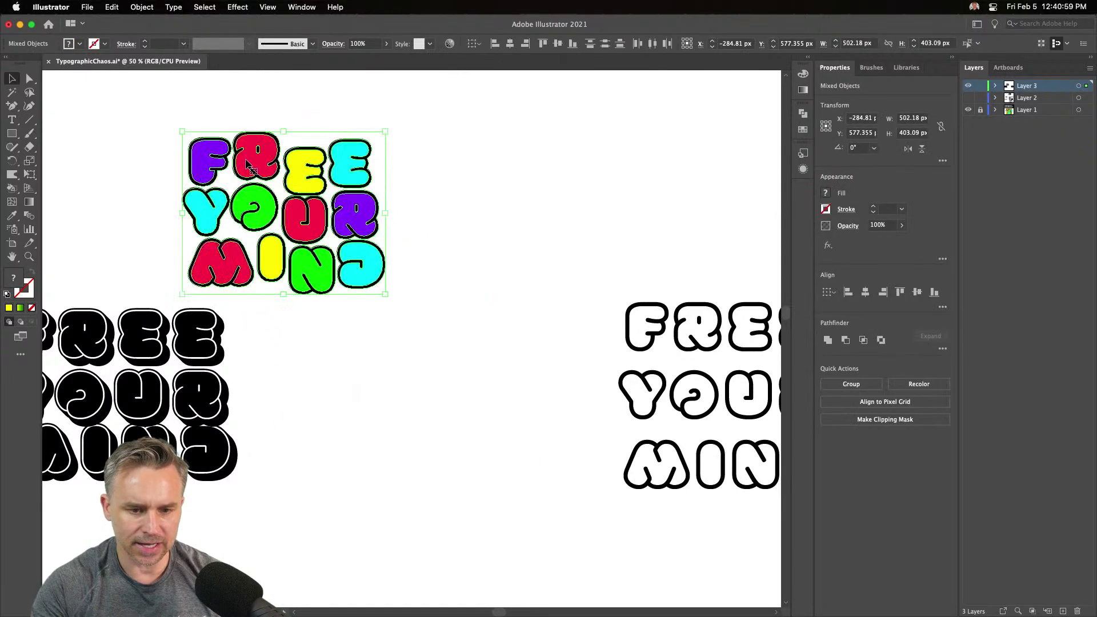
drag(275, 163, 506, 164)
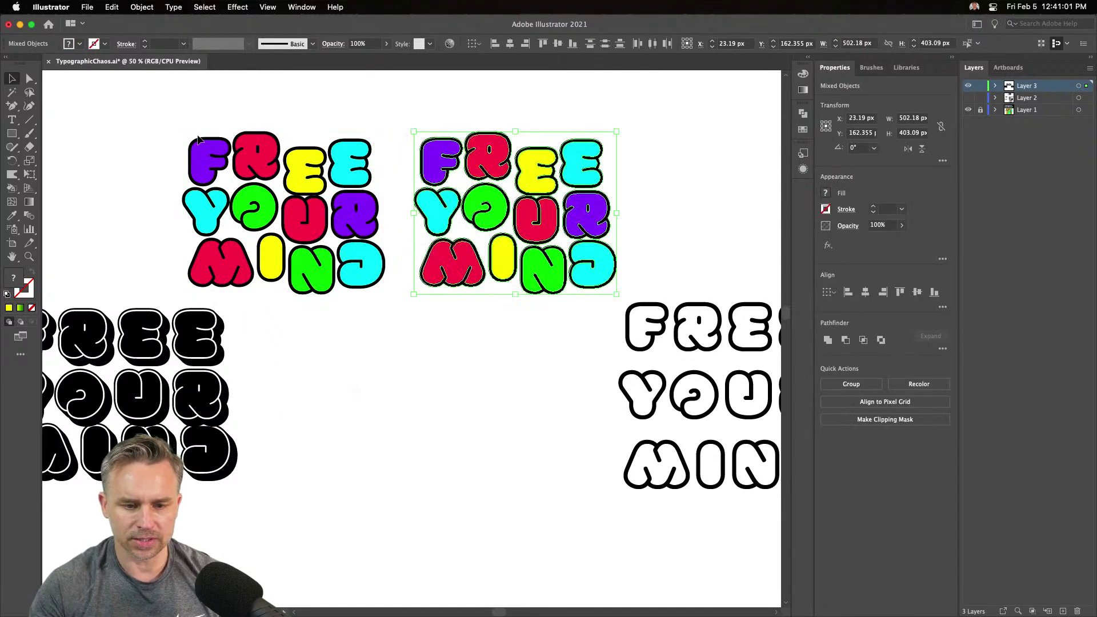
Move the original coloured lettering down between the black and outlined versions and reposition the duplicate above it
drag(154, 126, 347, 247)
drag(333, 206, 464, 393)
drag(426, 167, 480, 238)
key(super+1)
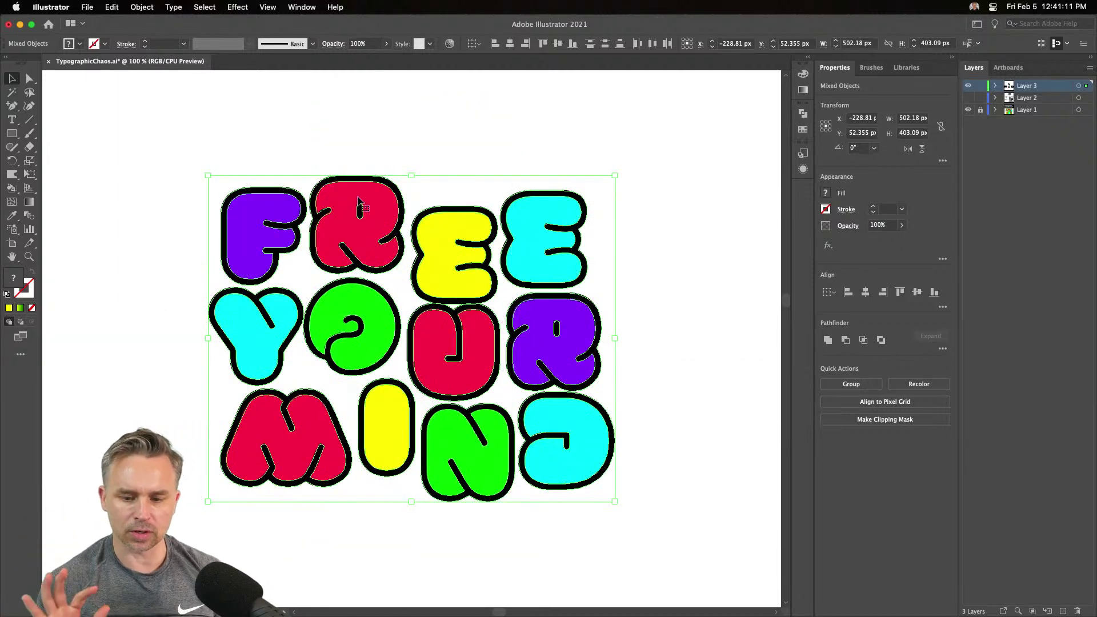
Expand the colour panels again and fill the entire selected duplicate lettering with the red swatch
click(808, 58)
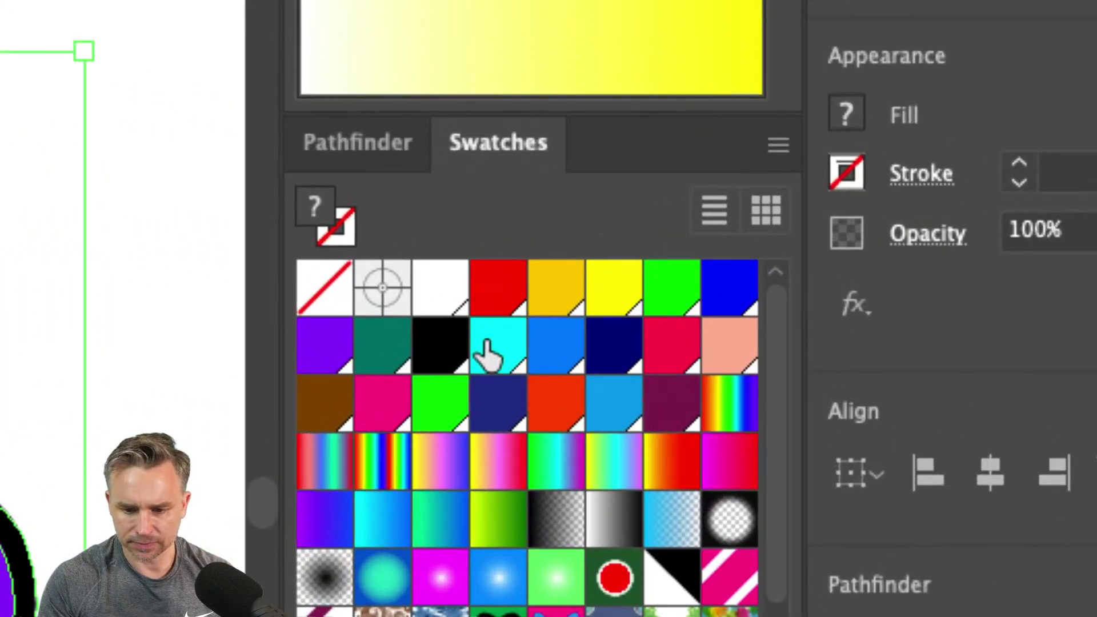
click(490, 297)
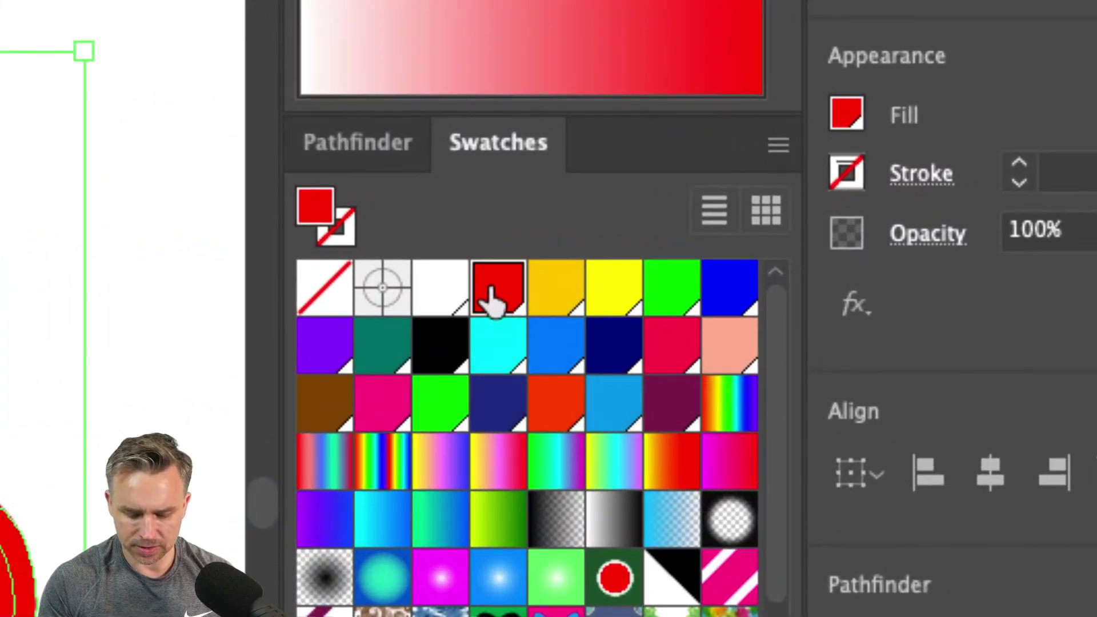
Select the red, cyan, violet, blue, yellow and magenta swatches and run the RandomSwatchesFill script on the selected lettering
super+click(517, 352)
super+click(325, 346)
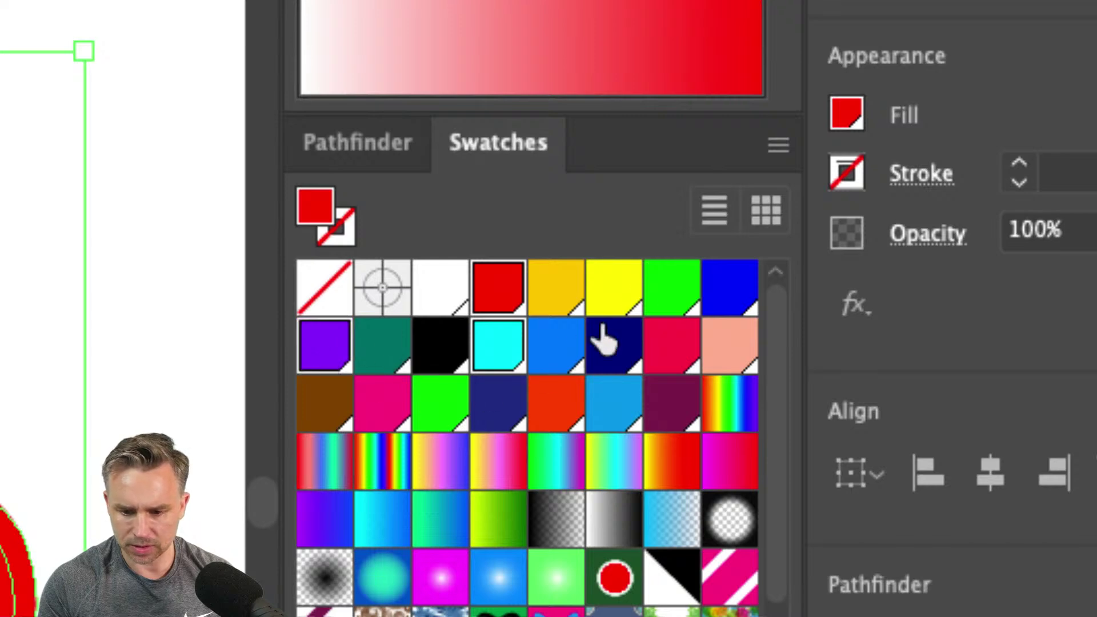
super+click(546, 346)
super+click(606, 297)
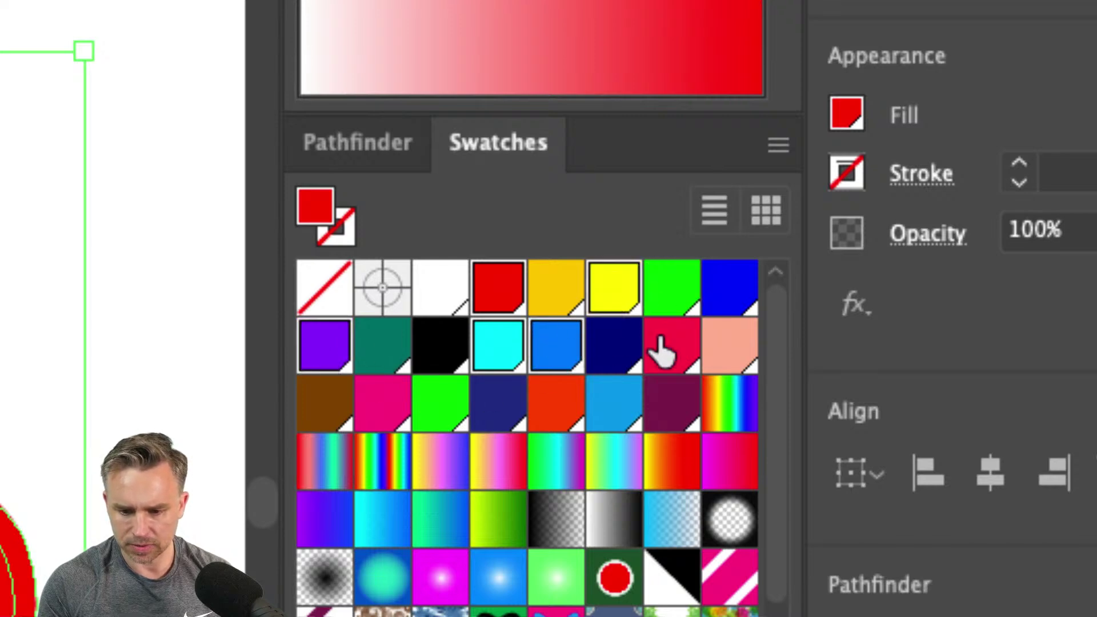
super+click(372, 404)
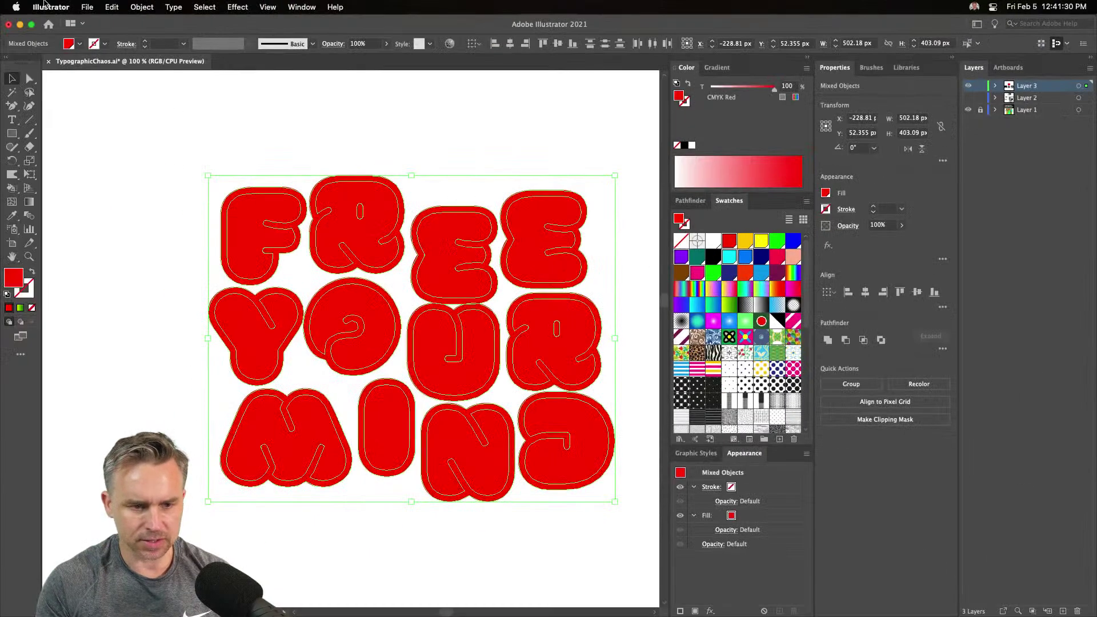
click(87, 6)
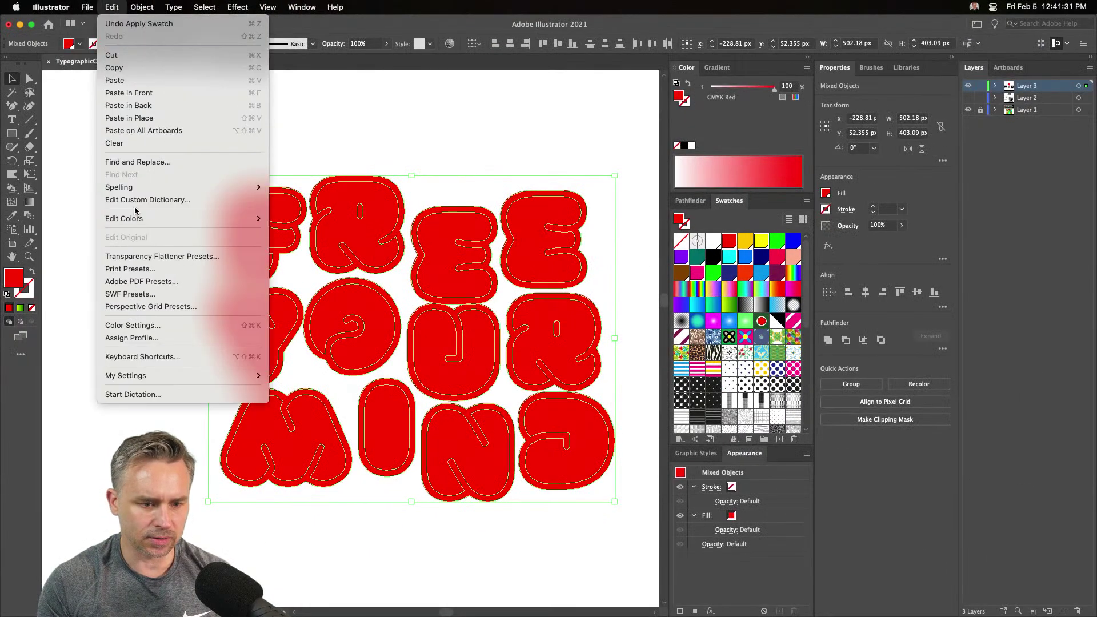
mouse_move(87, 7)
mouse_move(92, 282)
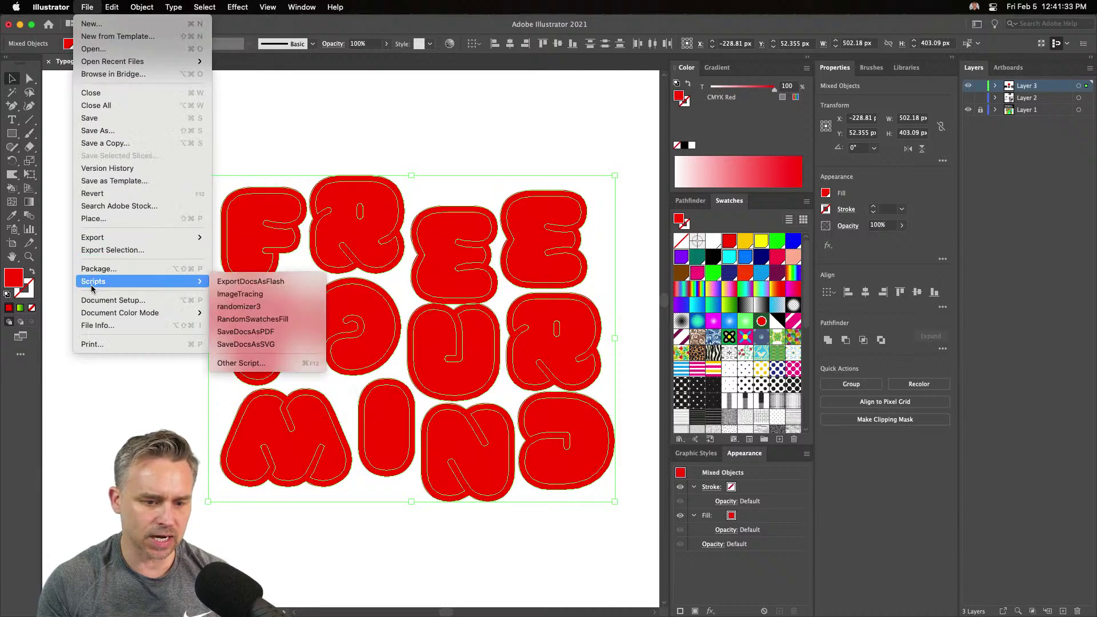
click(238, 319)
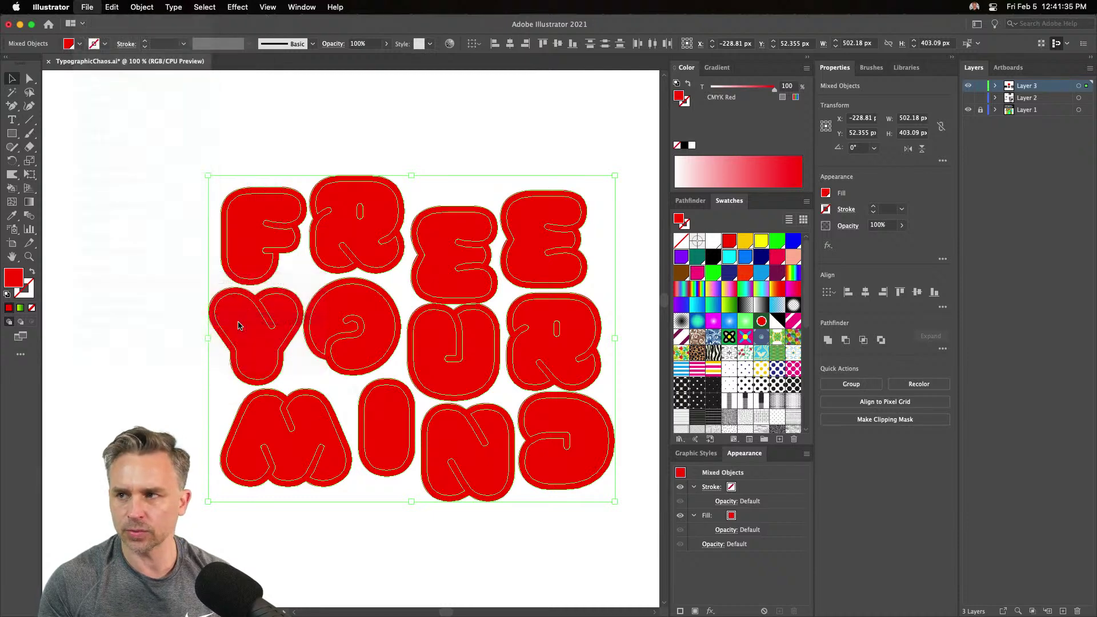
click(246, 143)
Recolour the inner shapes of the F in FREE and the D in MIND magenta, and that of the M yellow
click(240, 199)
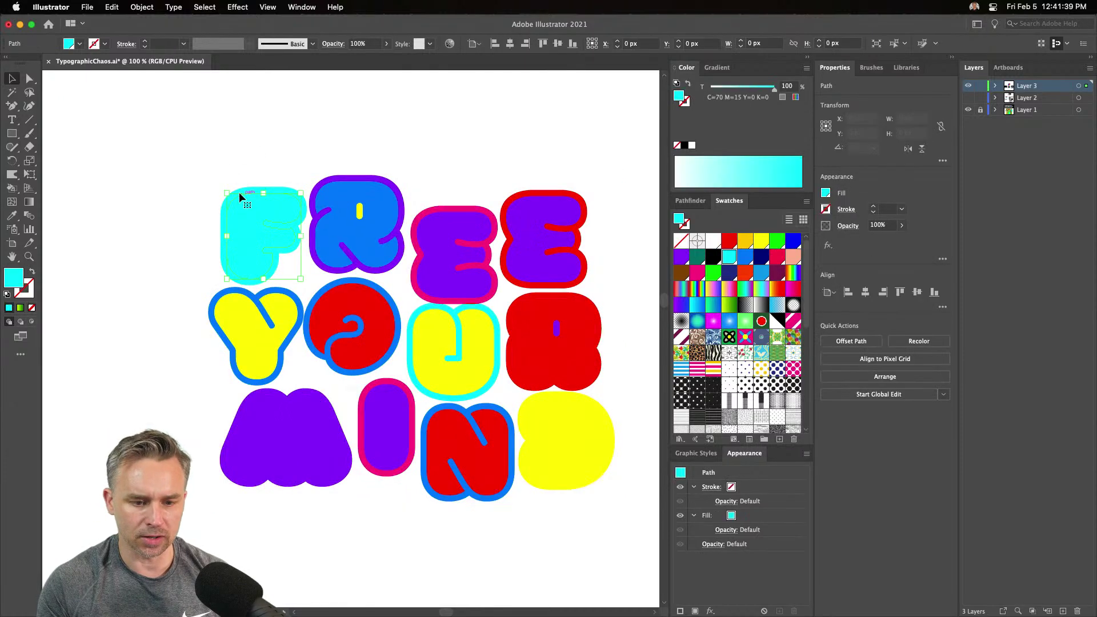
click(698, 277)
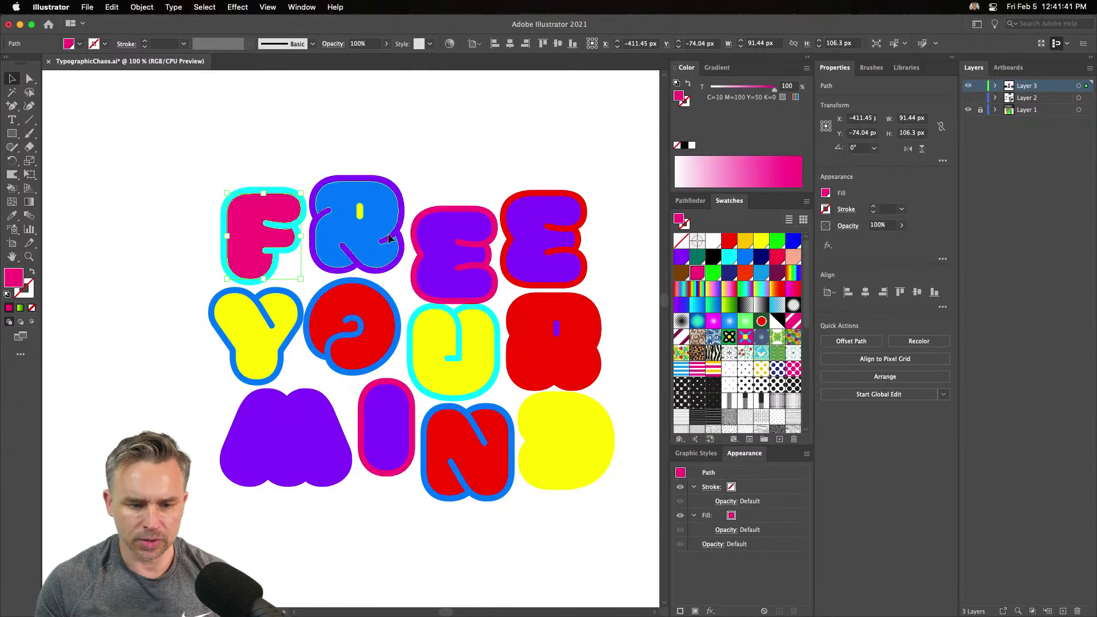
click(542, 423)
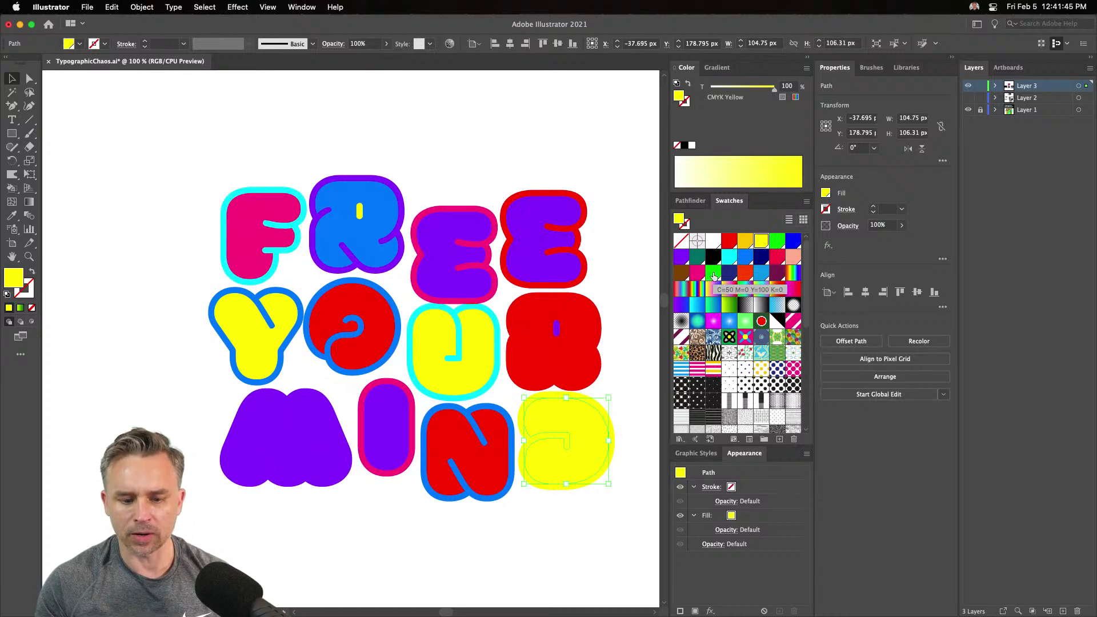
click(694, 275)
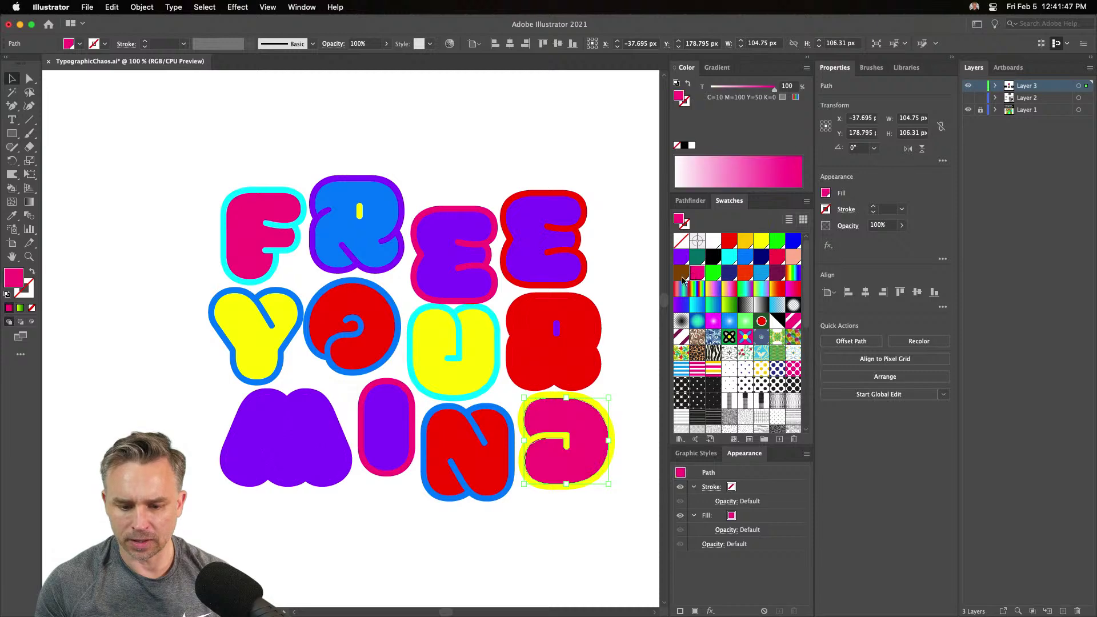
click(281, 446)
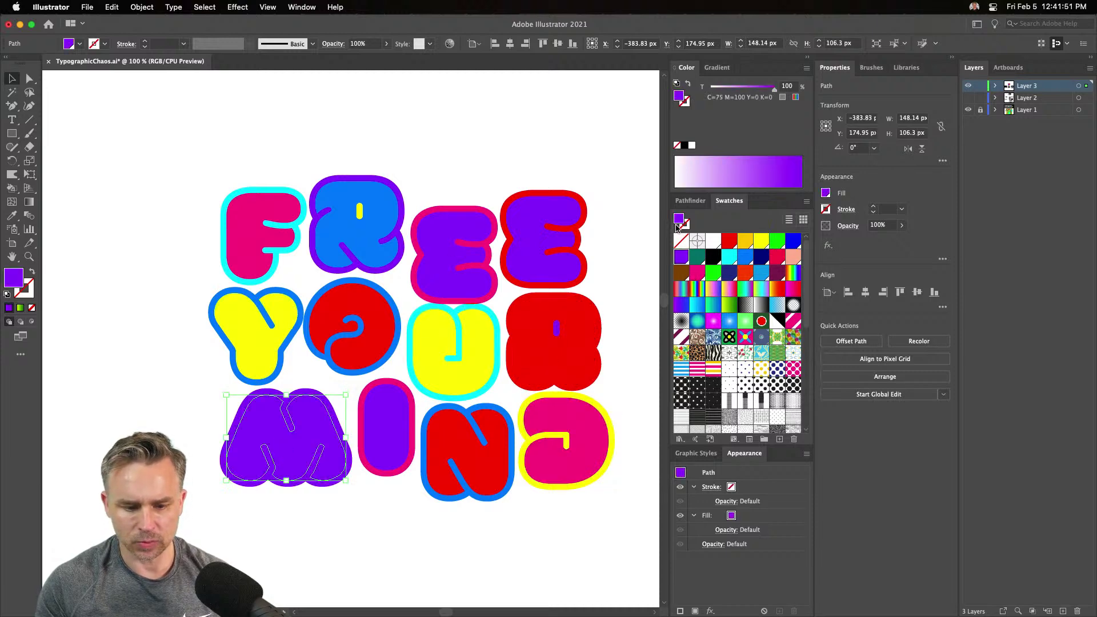
click(759, 243)
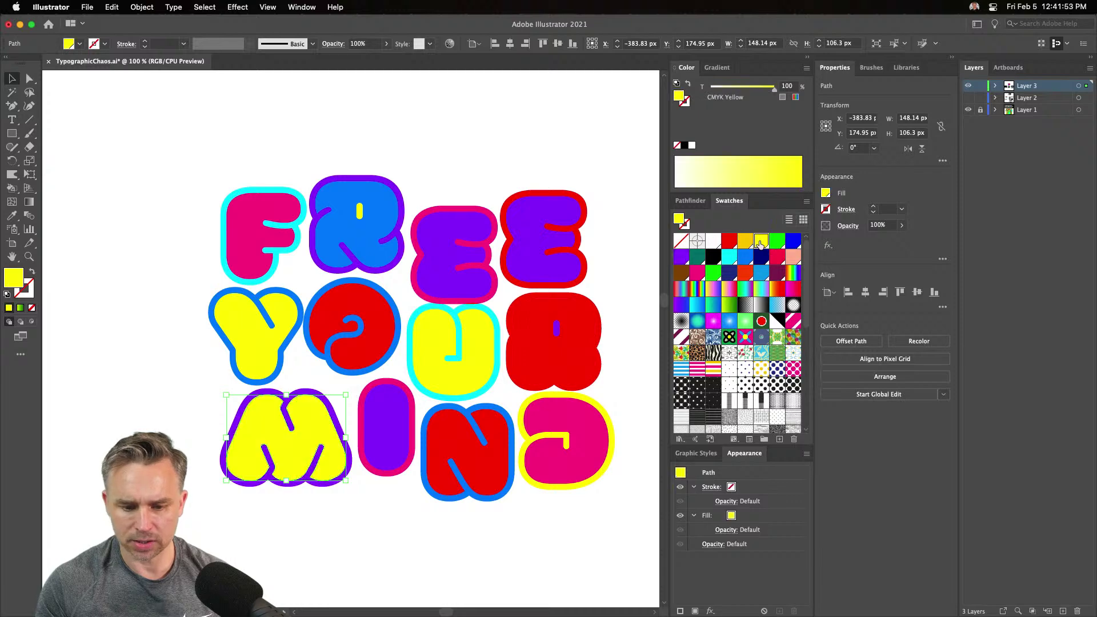
click(374, 139)
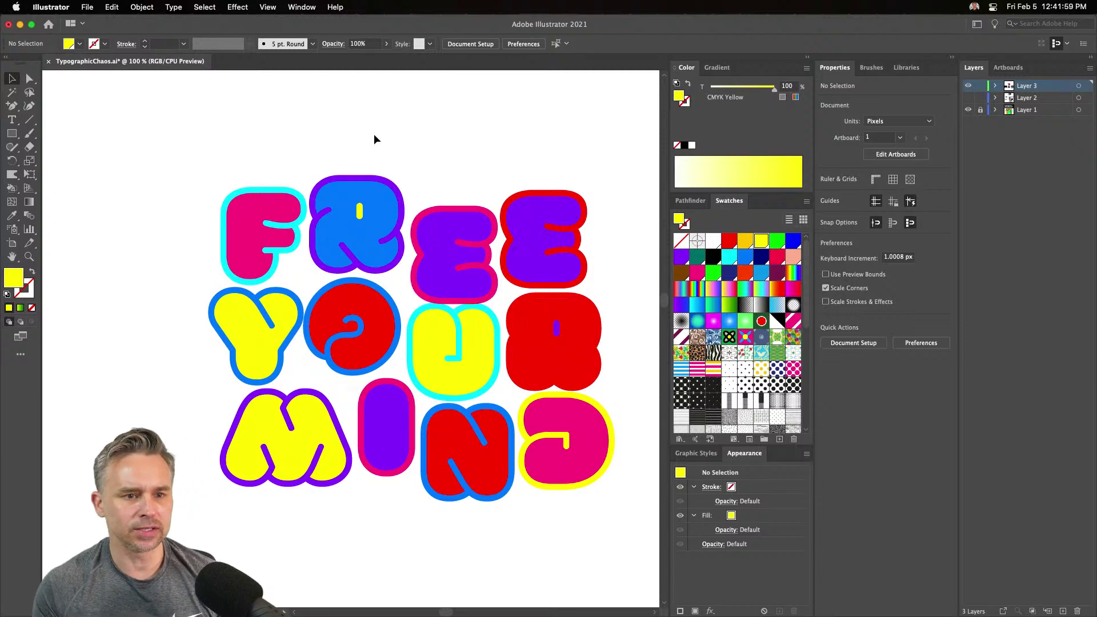
Nudge the FREE row of the black-outlined coloured lettering up about 6 px, away from the YOUR row
scroll(375, 377, down, 10)
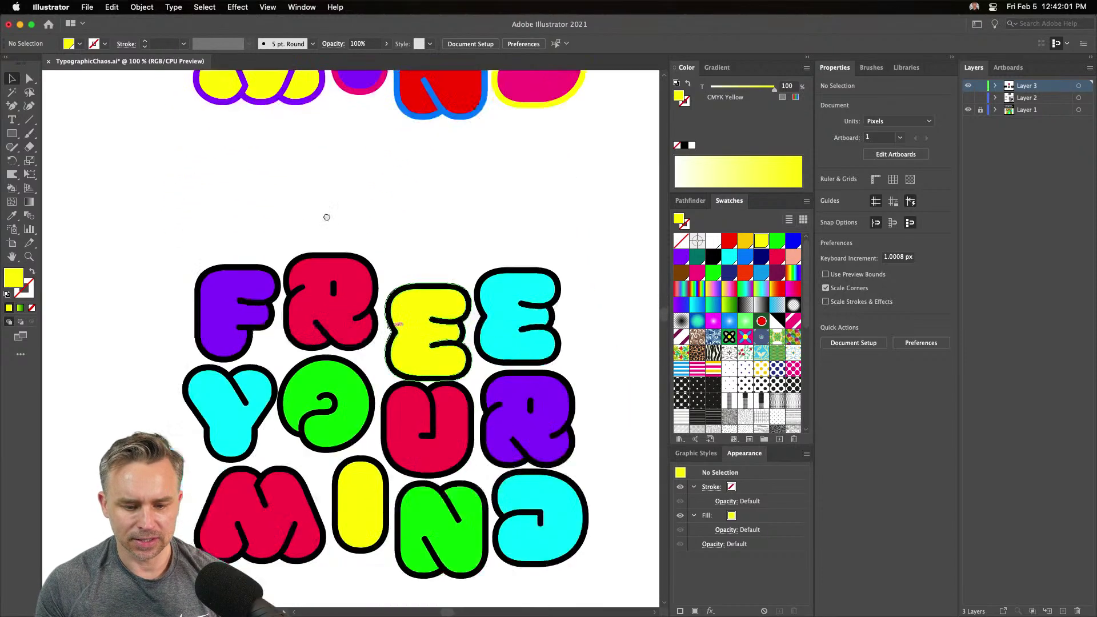
scroll(54, 90, up, 1)
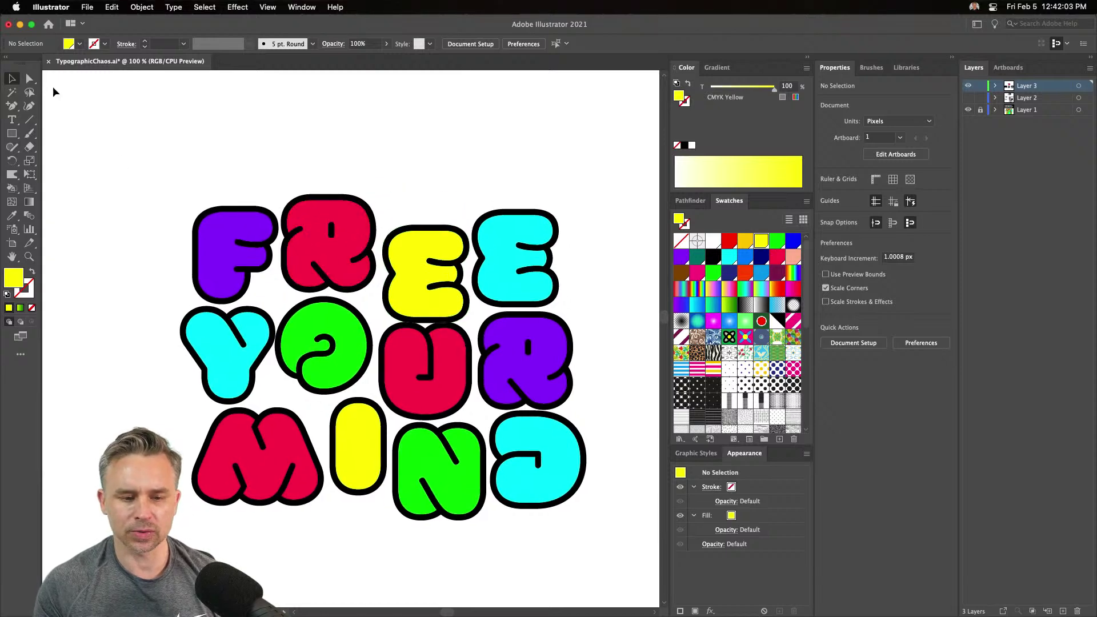
click(12, 78)
drag(144, 137, 560, 251)
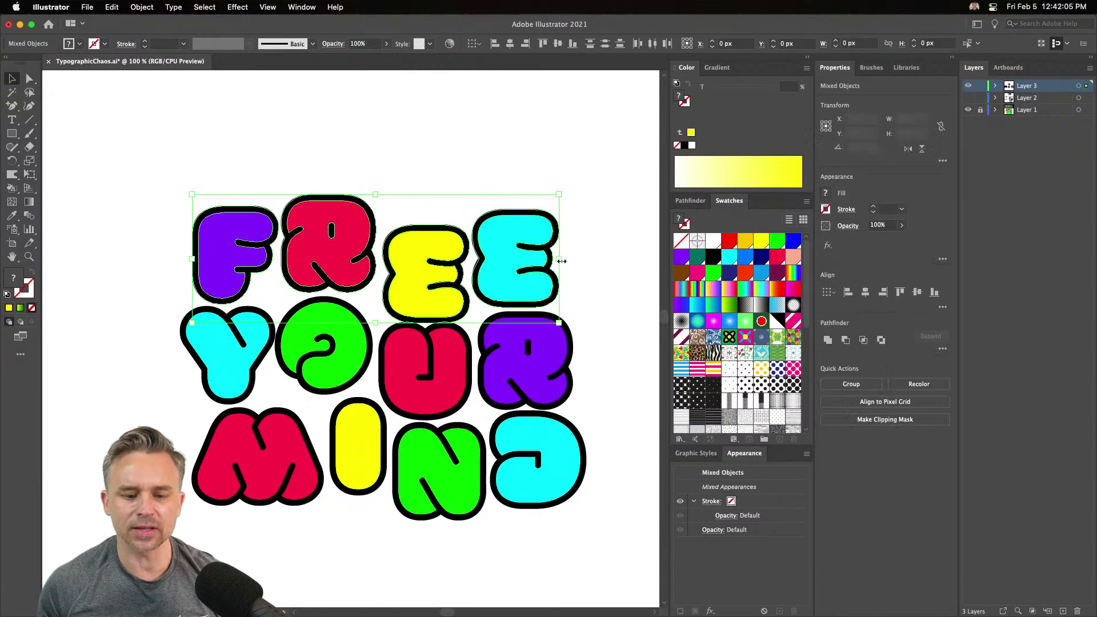
key(Up)
key(Up)
key(Up)
key(Up)
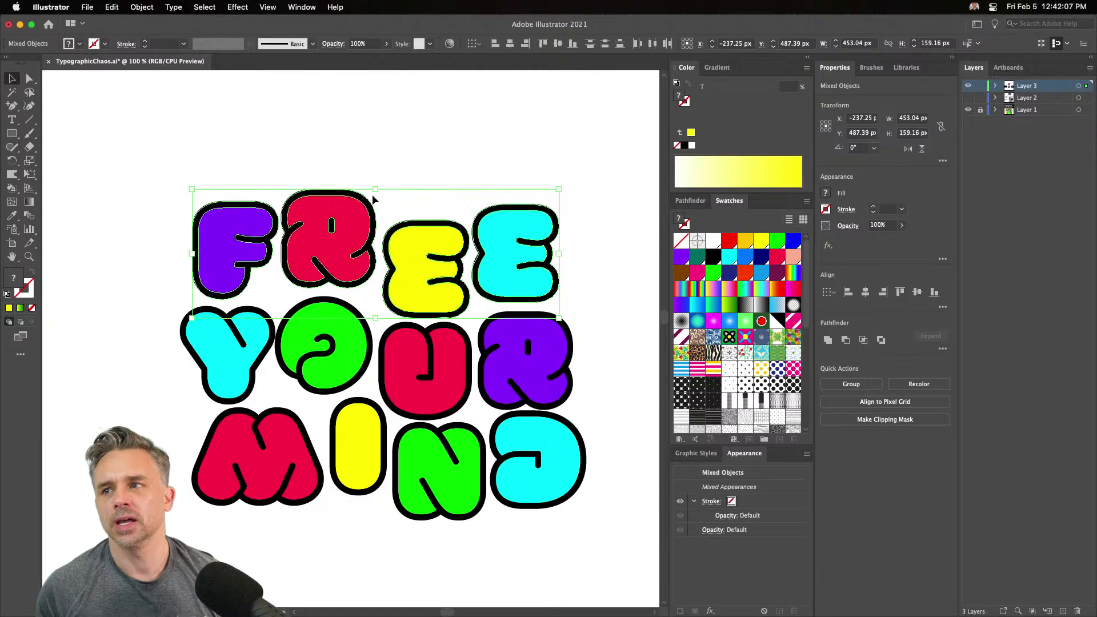
key(Up)
key(Up)
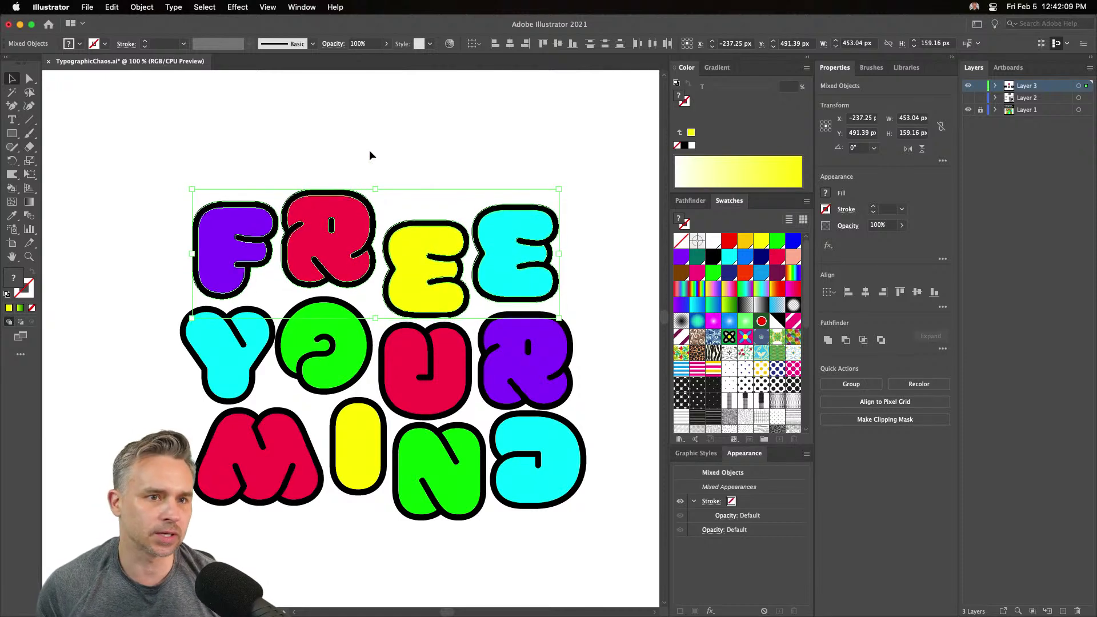
click(420, 186)
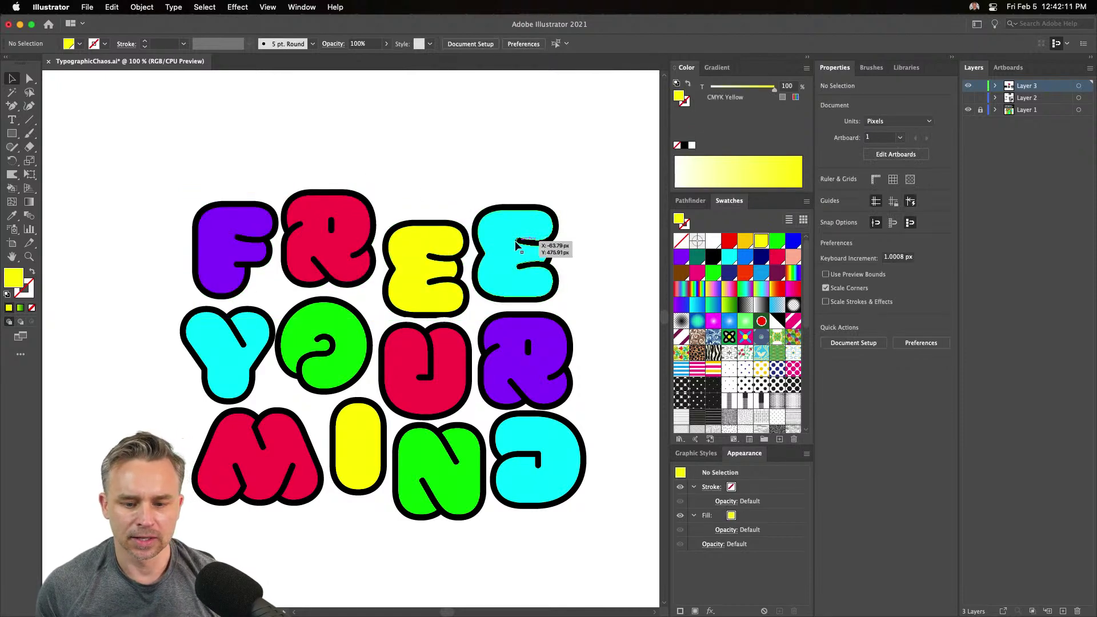
Nudge the cyan last E of FREE, together with its black outline, slightly to the left
click(517, 245)
drag(492, 160, 570, 277)
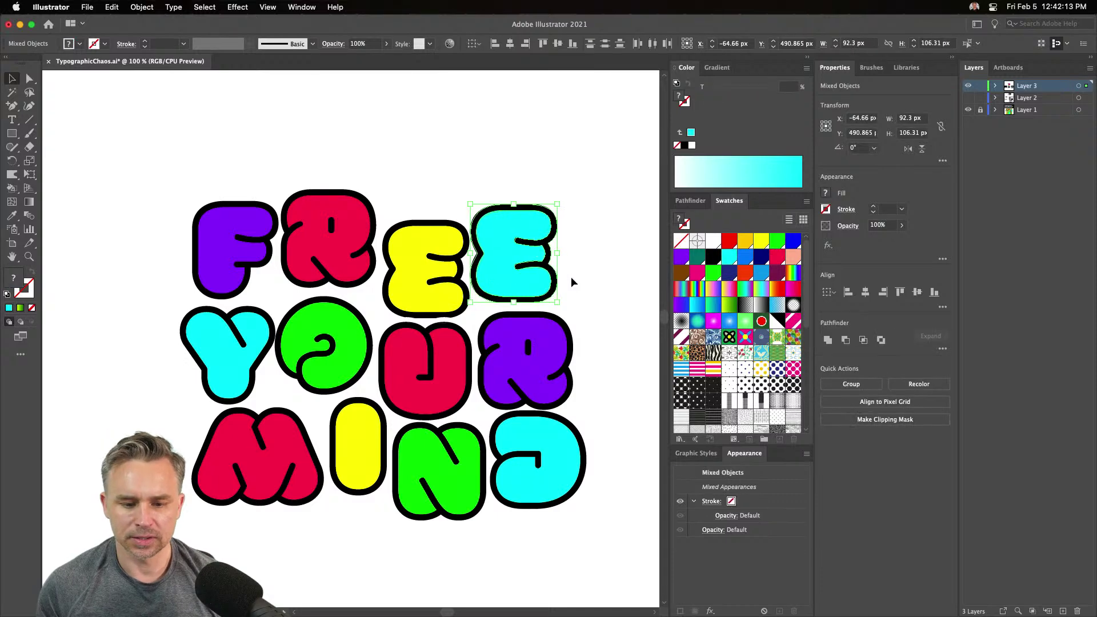
click(382, 132)
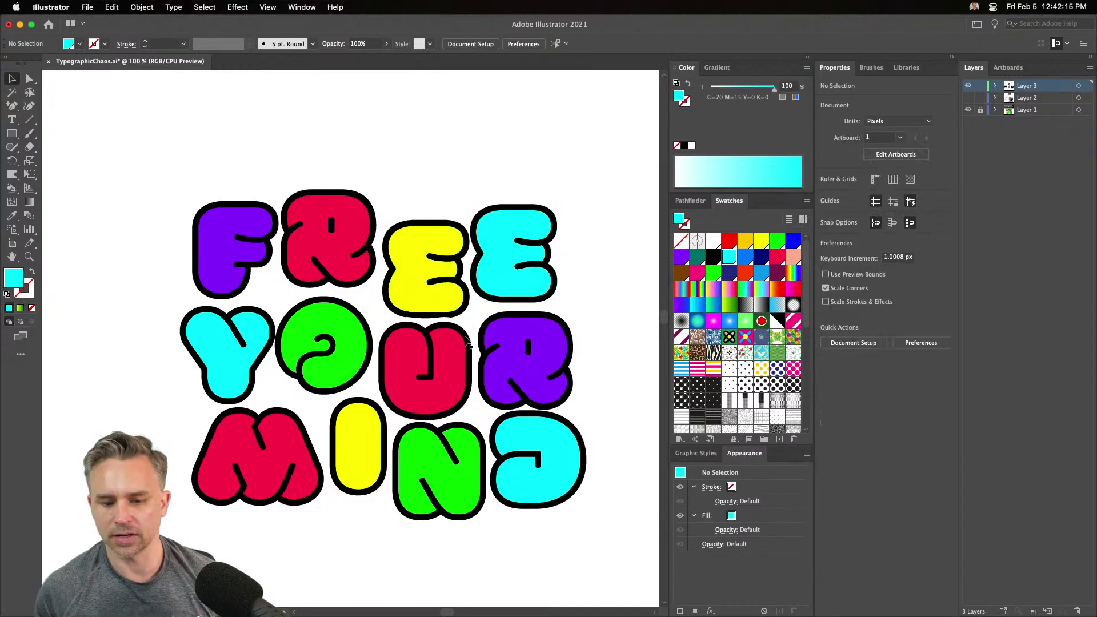
Nudge the MIND row down about 4 px and shift its M slightly to the right
drag(581, 507, 193, 411)
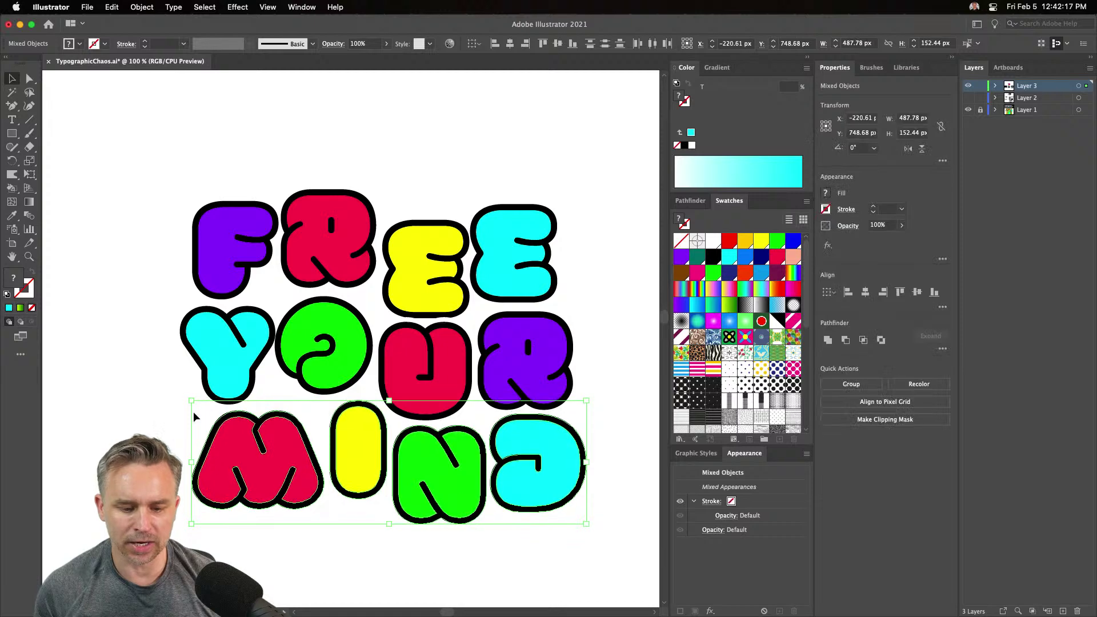
click(189, 412)
click(223, 453)
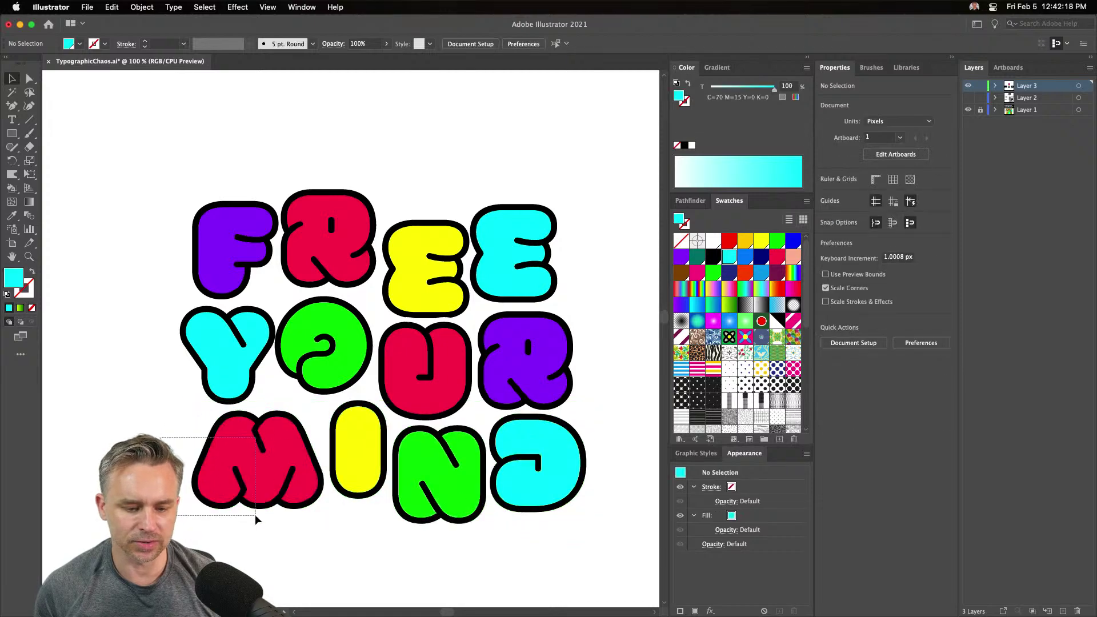
click(147, 382)
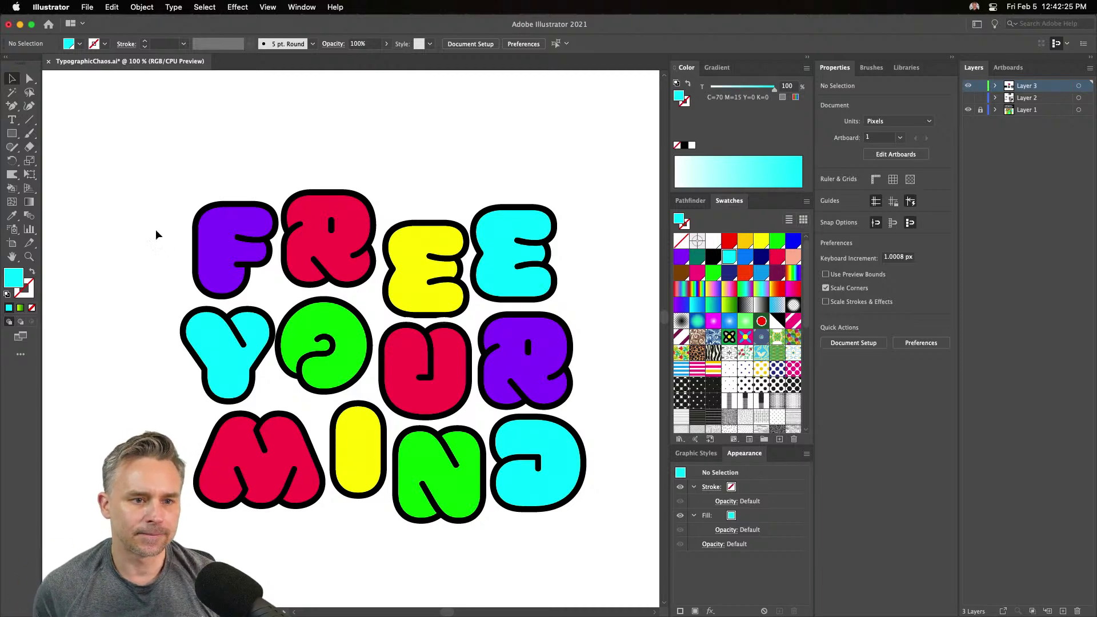
Select the whole black-outlined coloured lettering and start an Envelope Distort with a mesh of 2 rows and 2 columns
drag(133, 176, 593, 570)
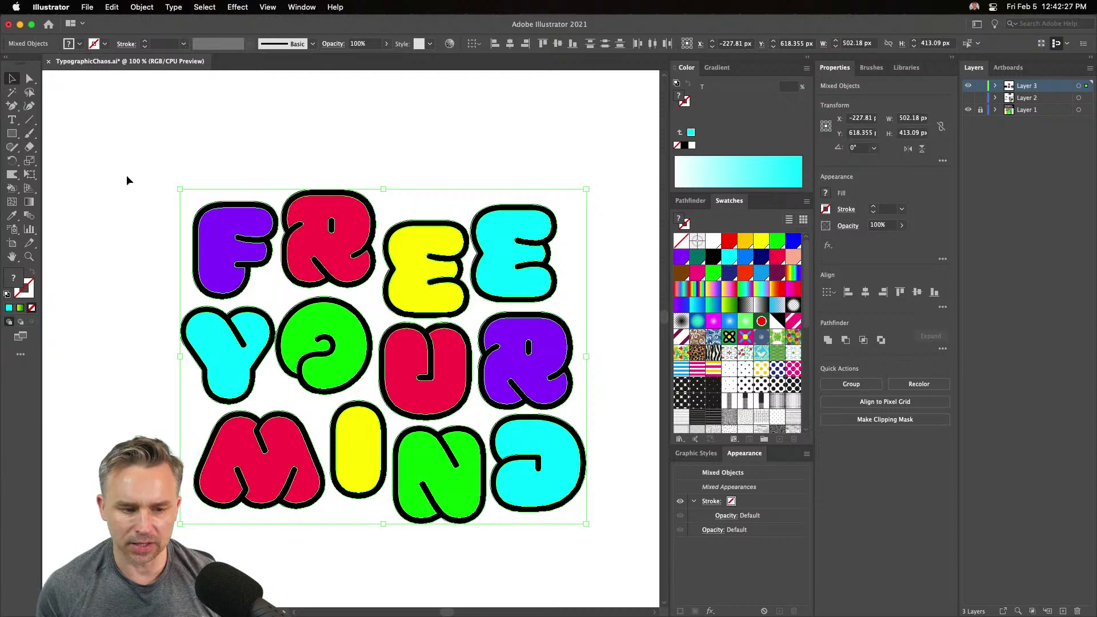
click(317, 148)
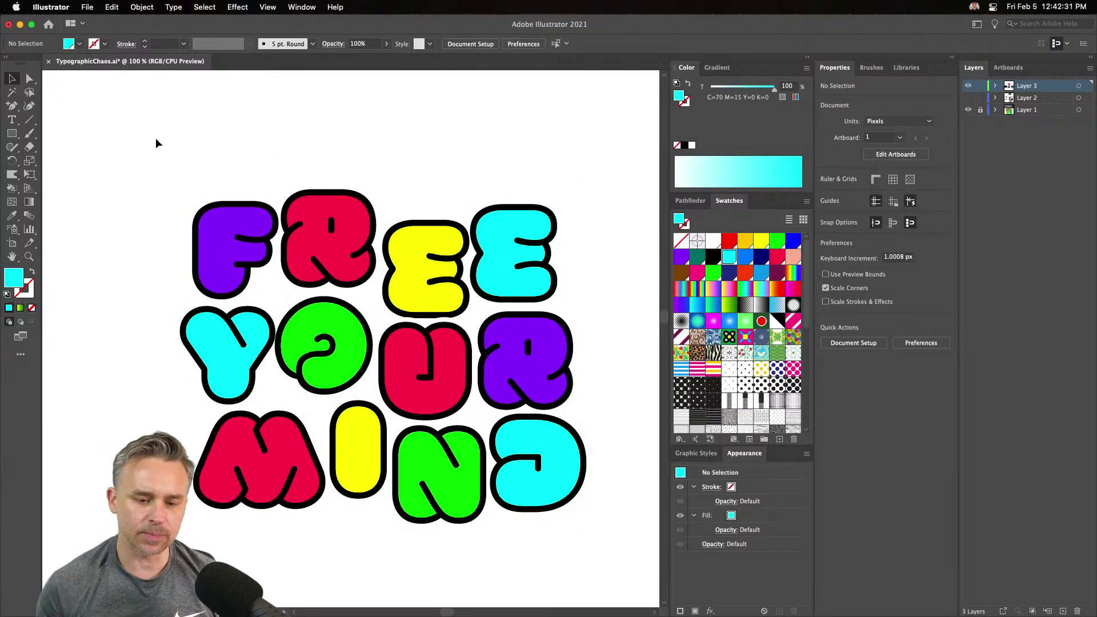
drag(155, 141, 620, 548)
click(111, 7)
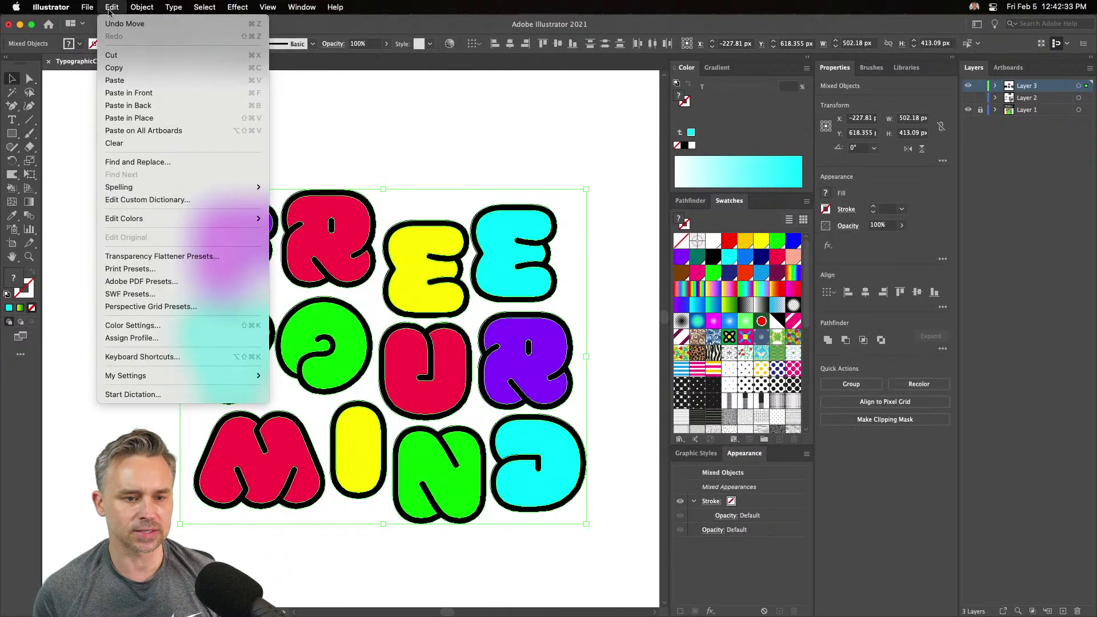
mouse_move(173, 6)
mouse_move(169, 319)
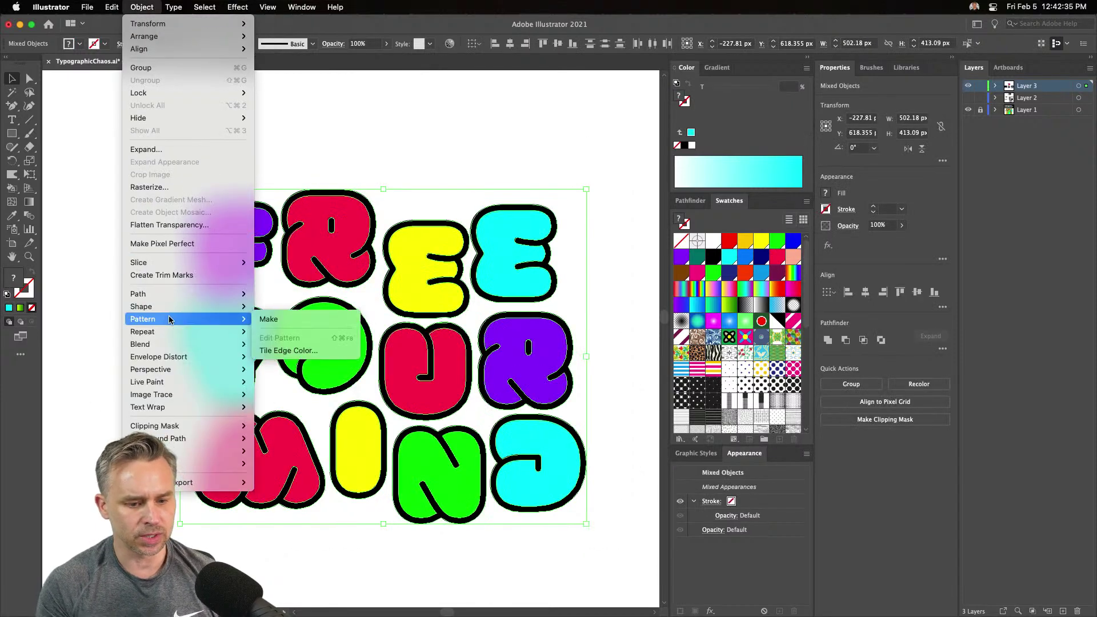
mouse_move(174, 355)
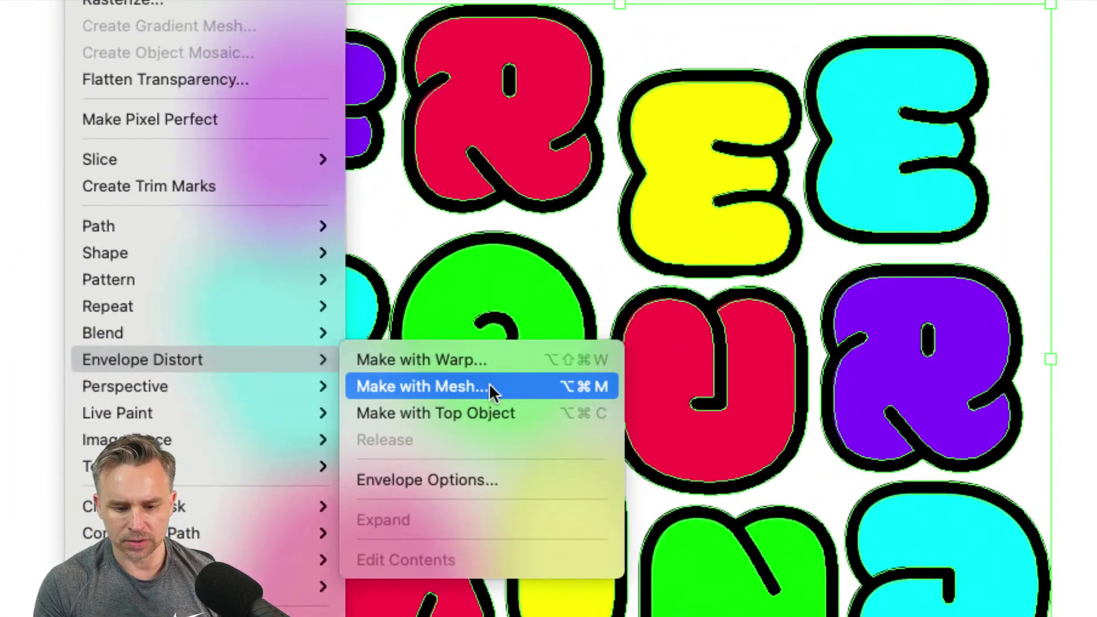
click(377, 374)
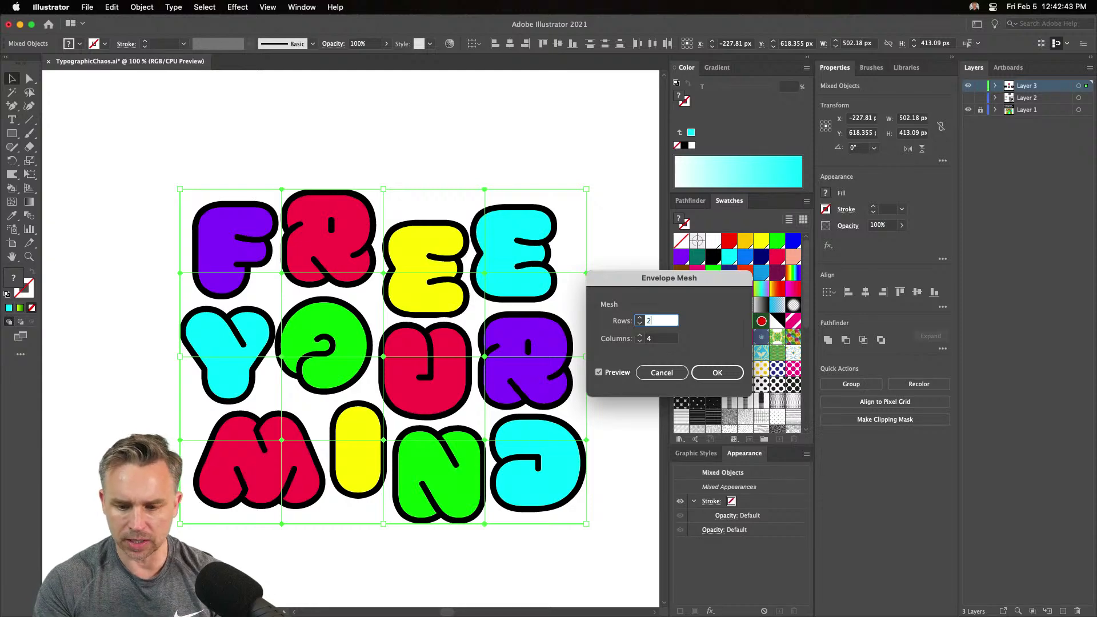
text(2)
key(Tab)
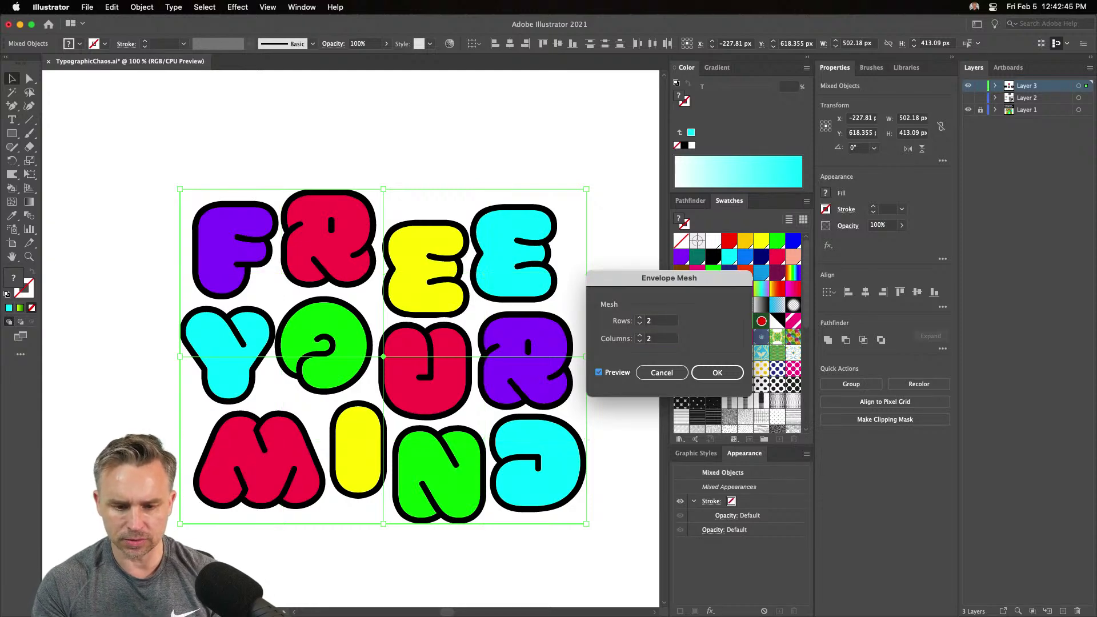
Change the envelope mesh to 3 rows and 3 columns and apply it to the lettering
click(614, 319)
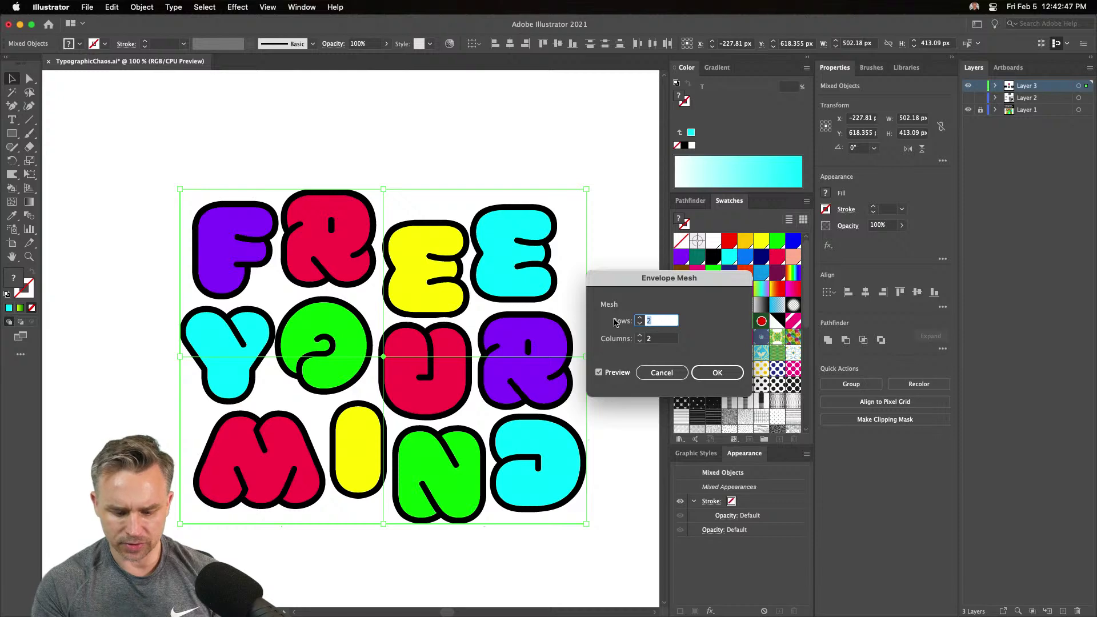
text(3)
key(Tab)
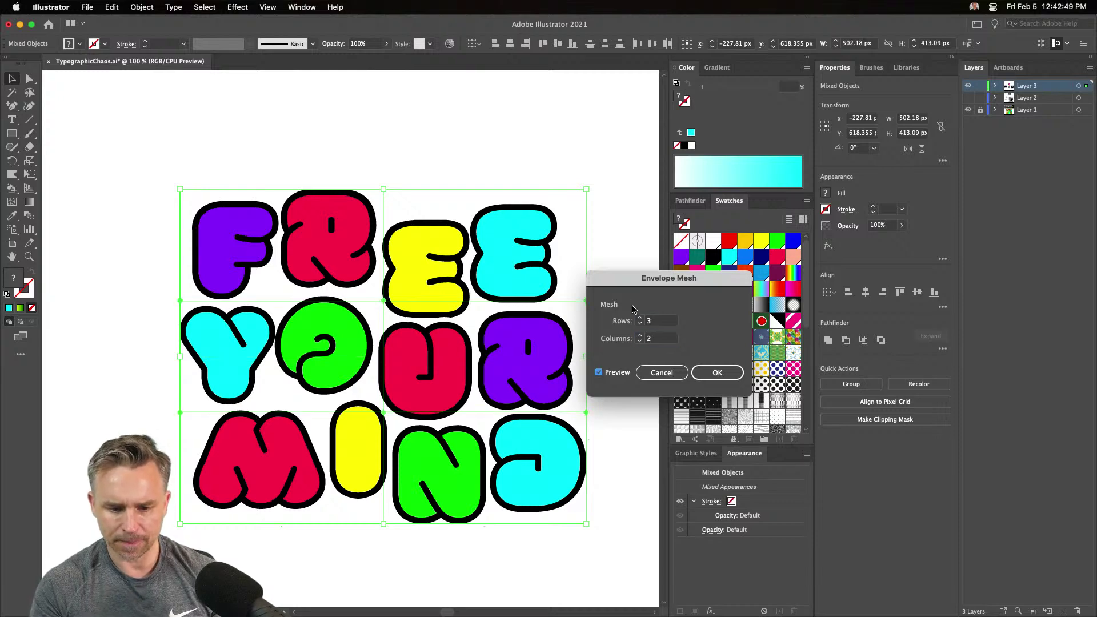
key(Tab)
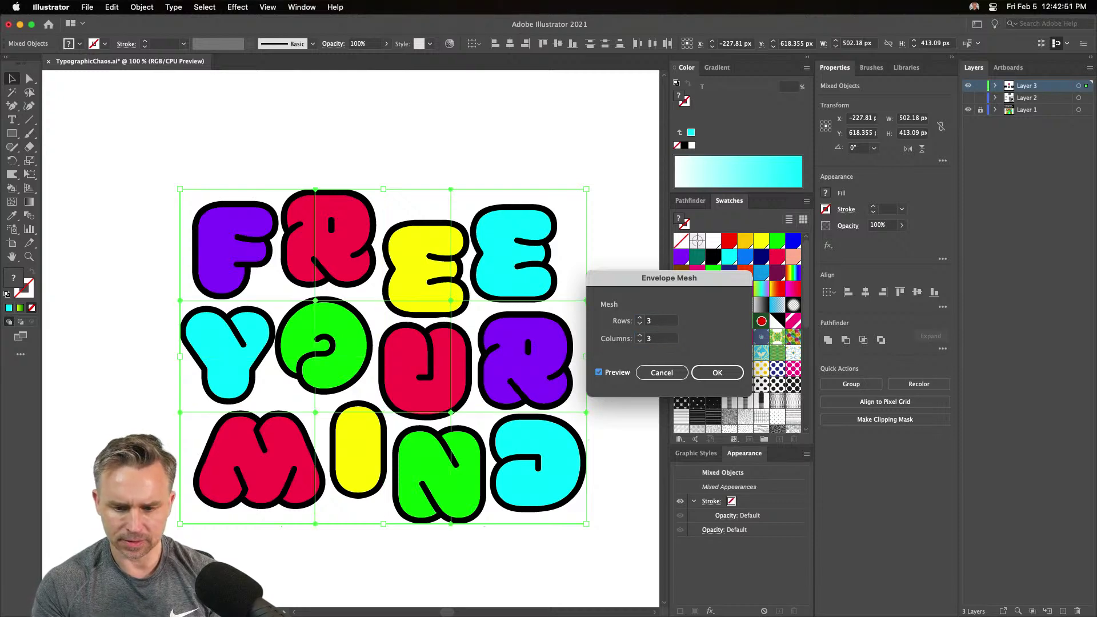
click(724, 373)
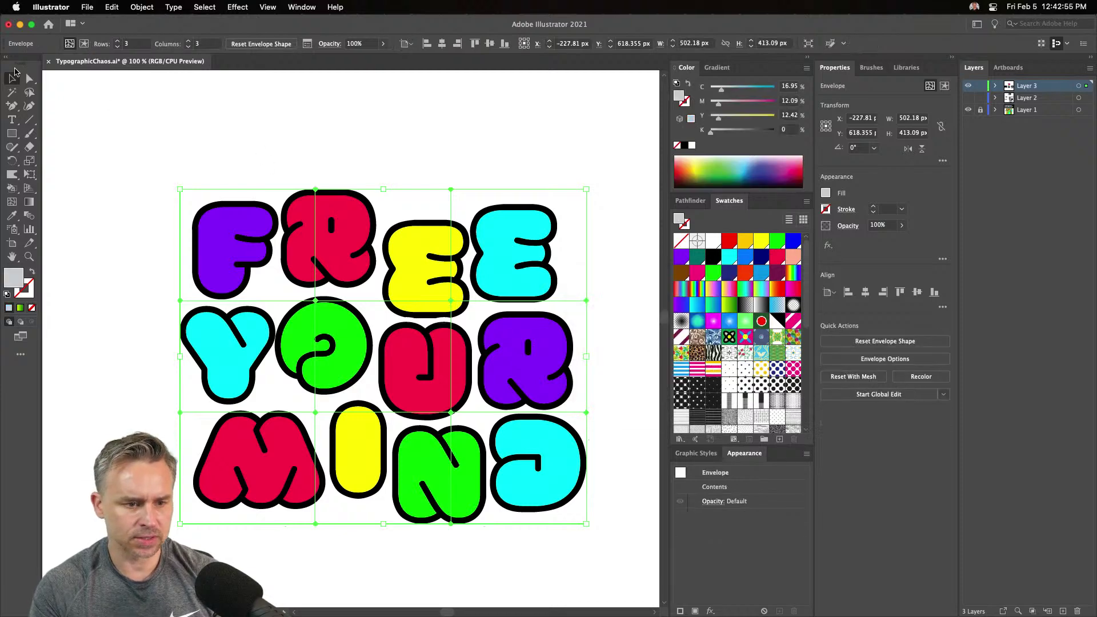
Raise the envelope's top-edge mesh point above the yellow E about 45 px, keeping the top-right corner at its original position
click(29, 78)
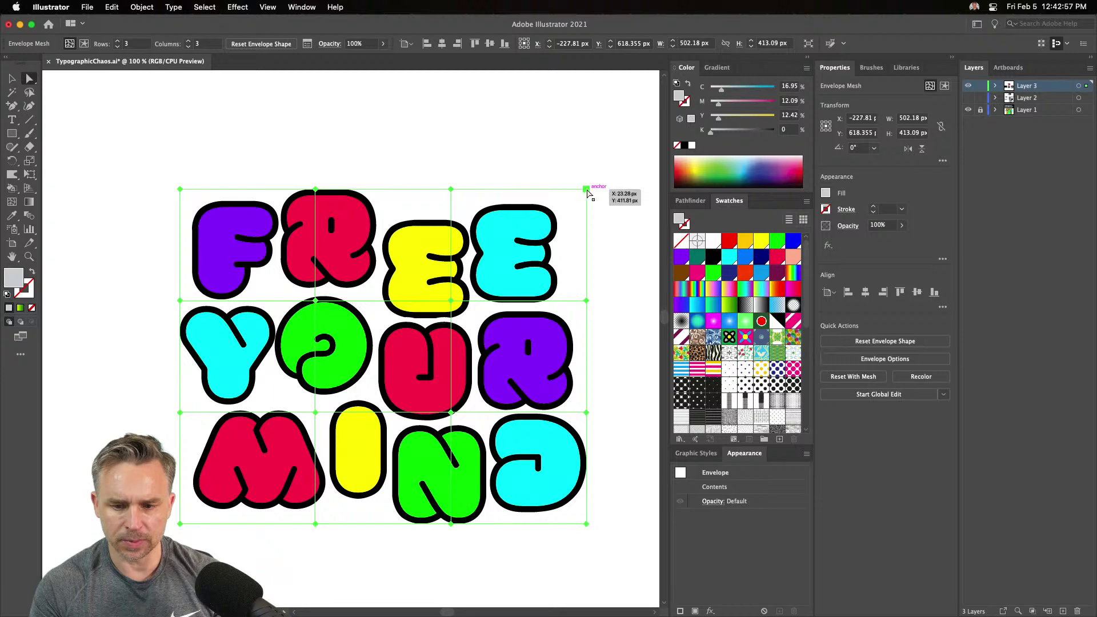
drag(586, 189, 595, 143)
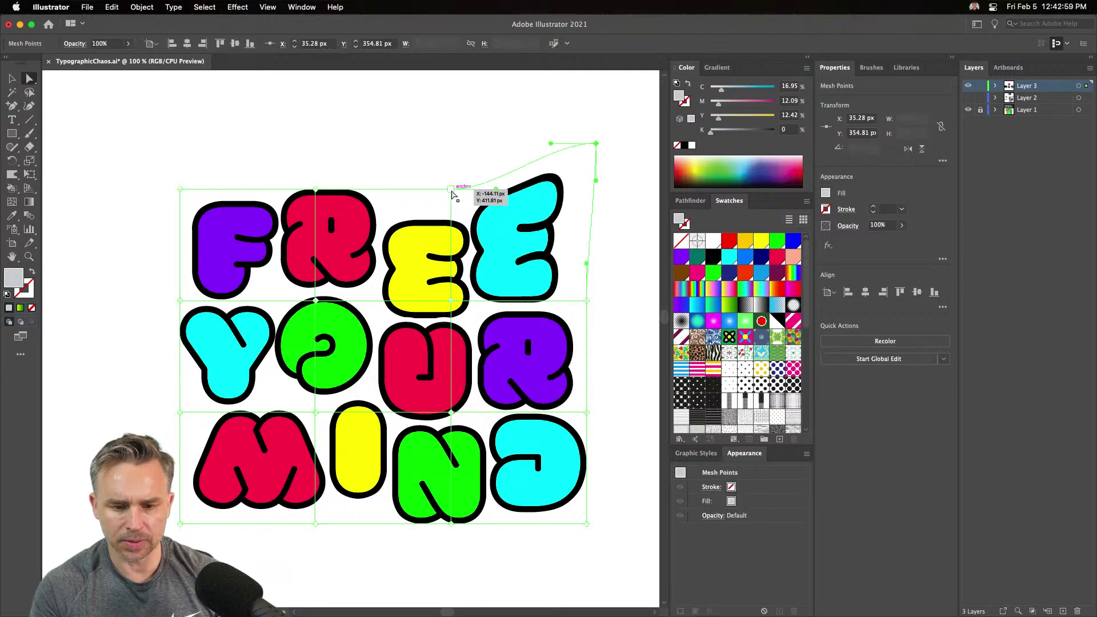
drag(451, 191, 451, 155)
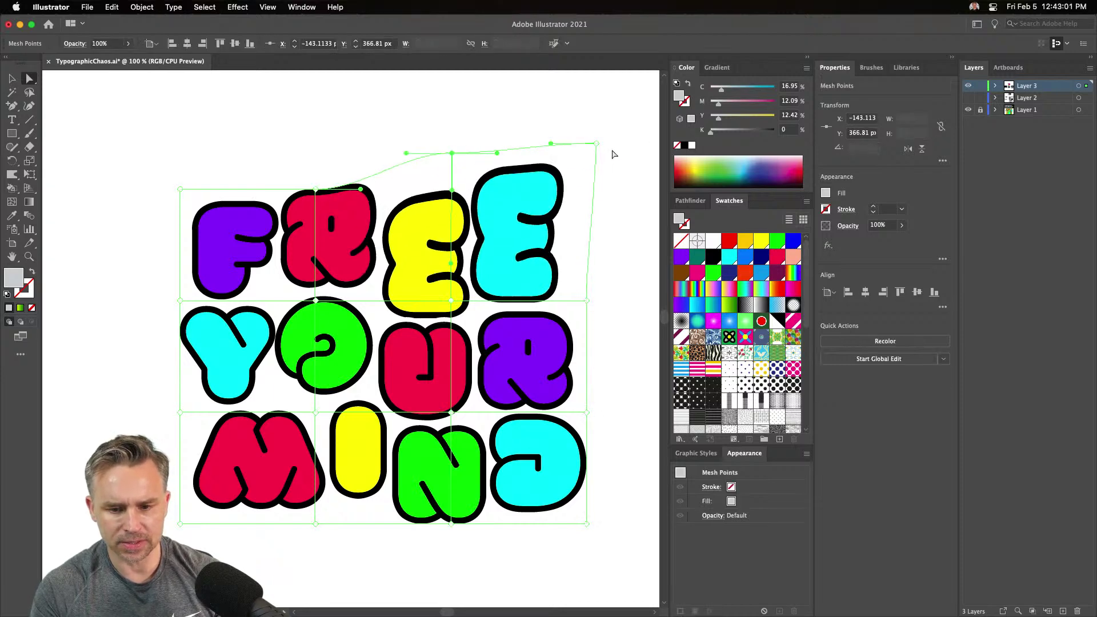
drag(594, 147, 585, 187)
Move the mesh point on the right edge above MIND outward about 13 px and the inner one above the I slightly left
click(544, 375)
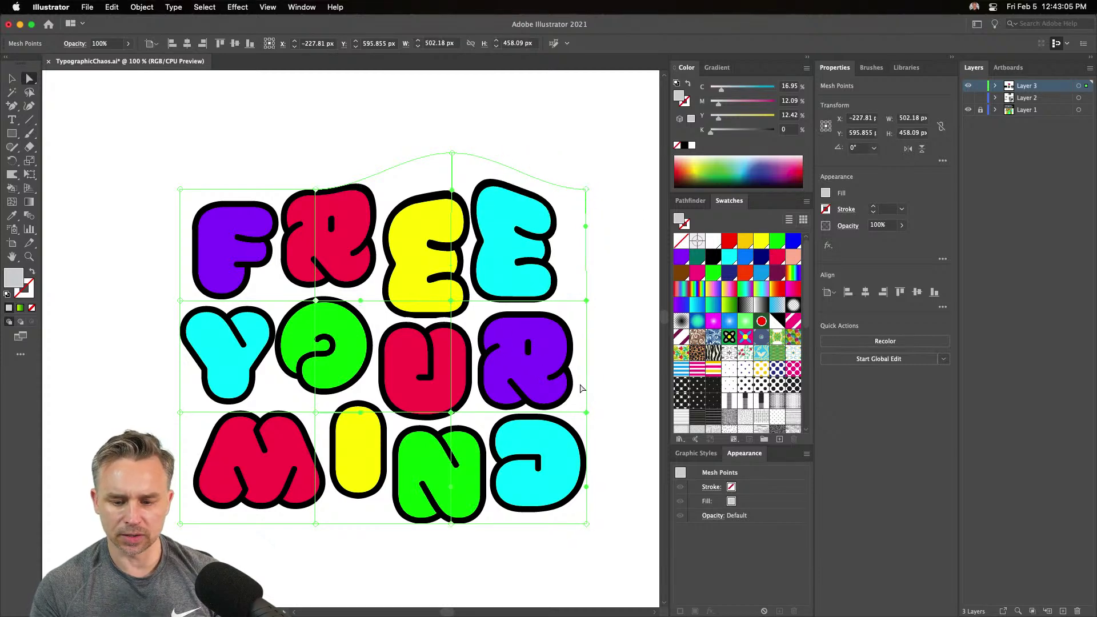
drag(587, 414, 597, 410)
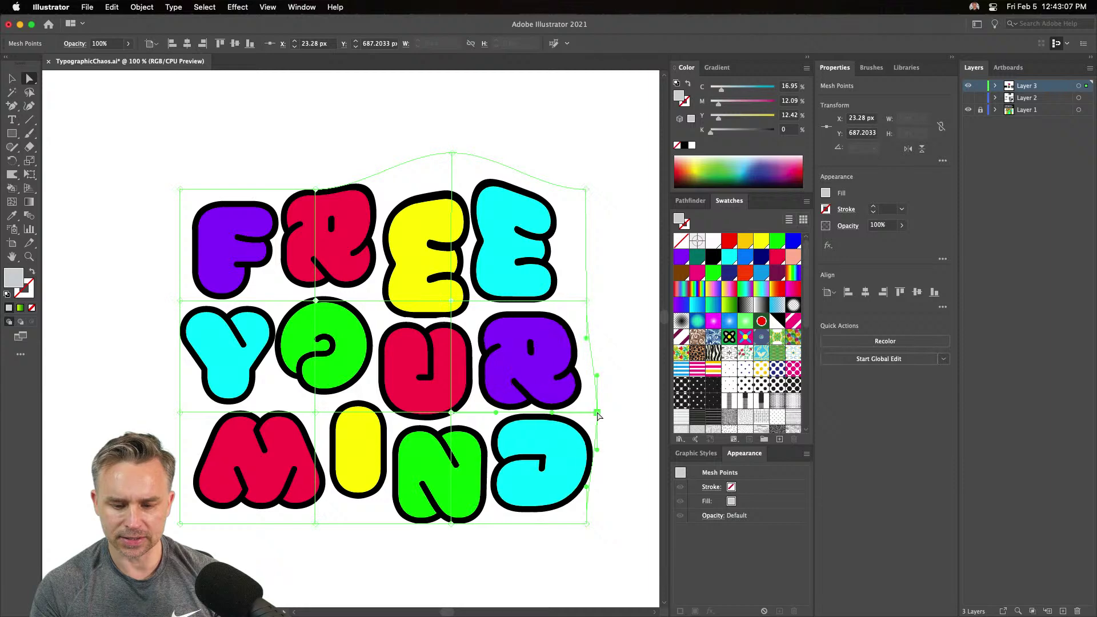
drag(309, 417, 297, 419)
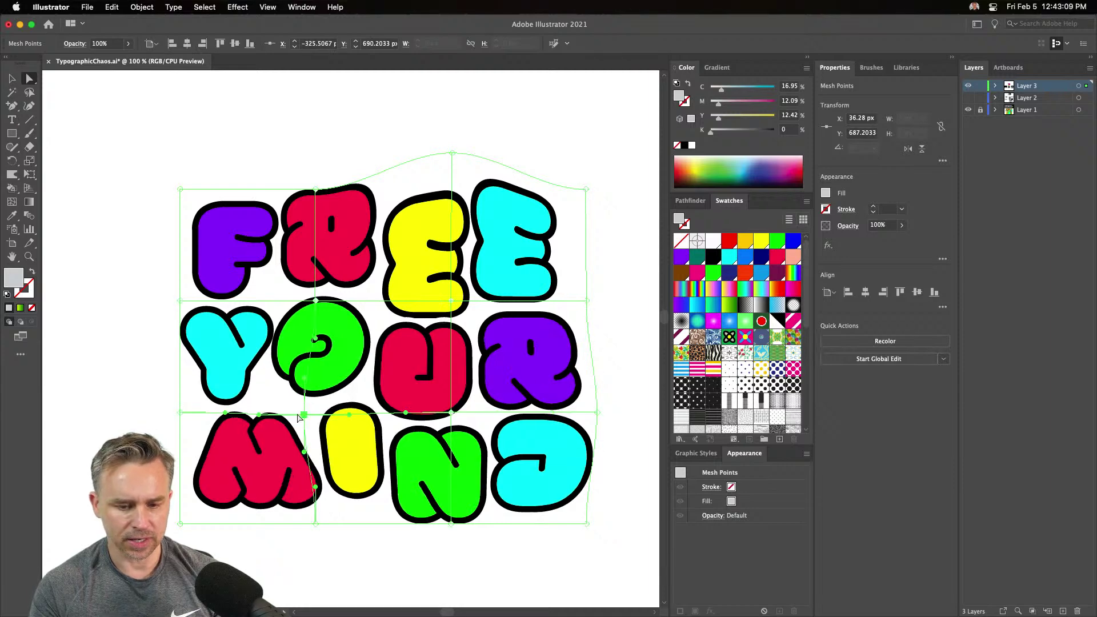
Pull the envelope's two left corners outward and lower the bottom-edge mesh point between M and I slightly
drag(178, 524, 188, 541)
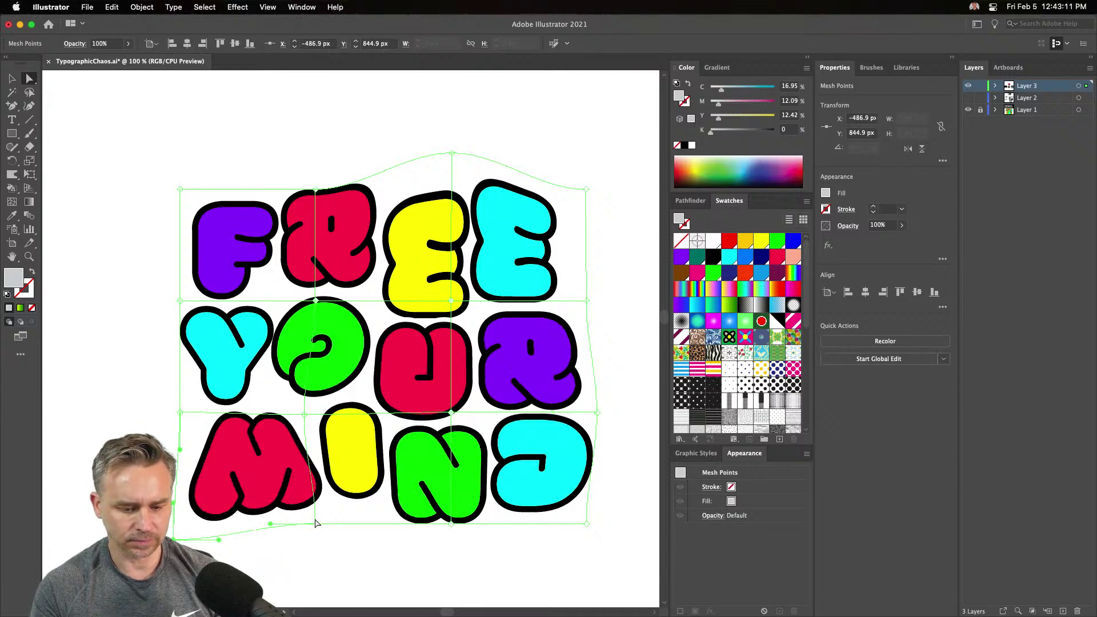
drag(318, 524, 313, 534)
drag(180, 193, 176, 179)
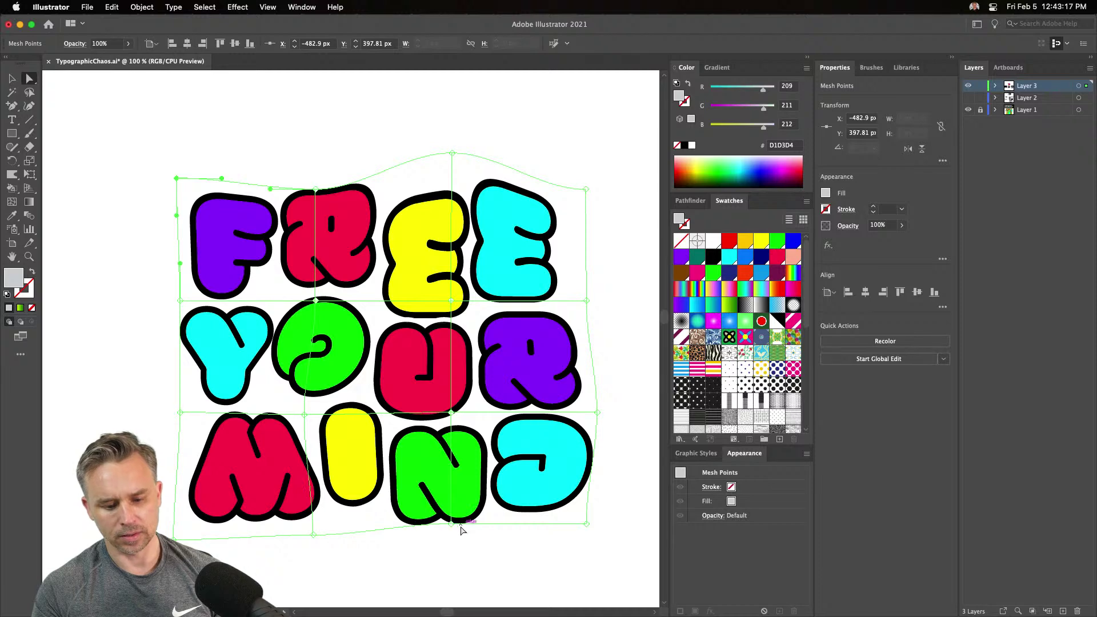
Lower the bottom-edge mesh point under the N about 12 px and deselect the envelope
drag(452, 525, 451, 534)
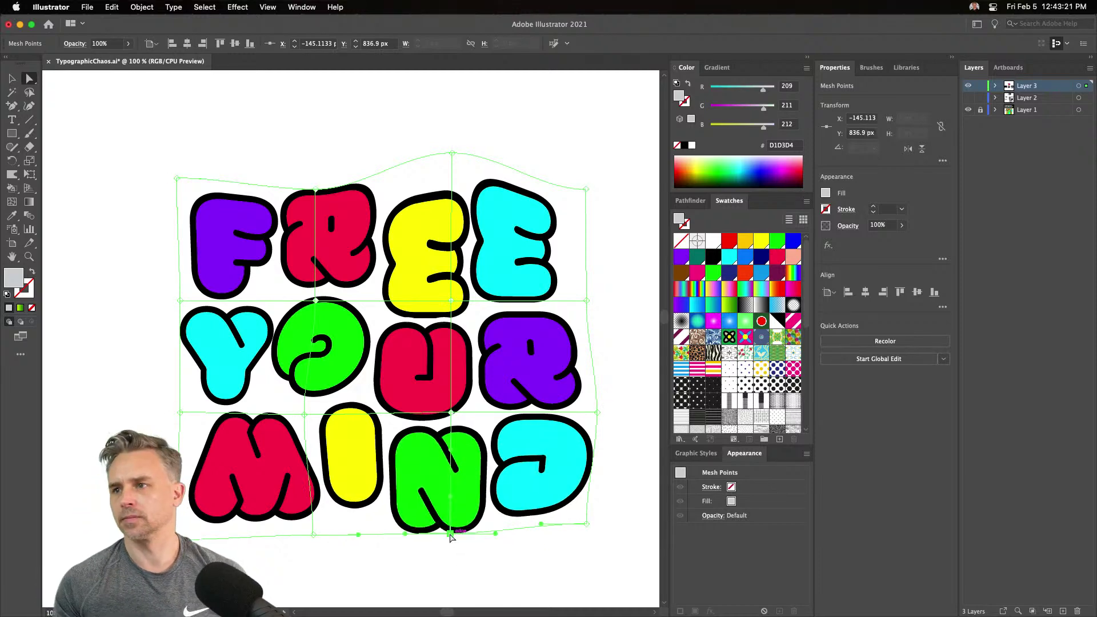
key(Return)
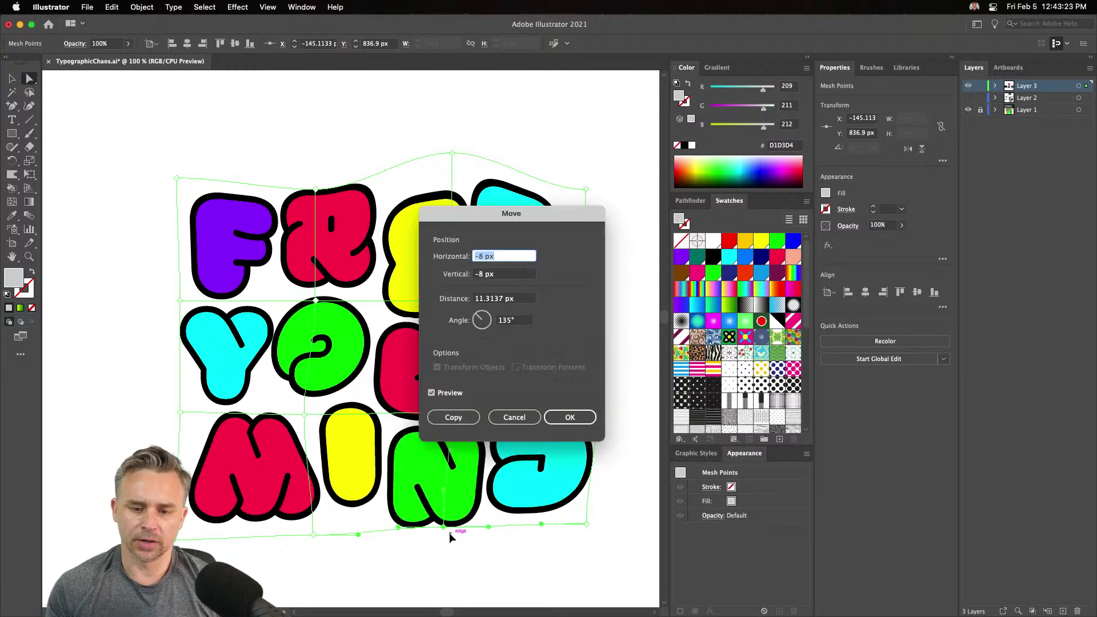
click(514, 417)
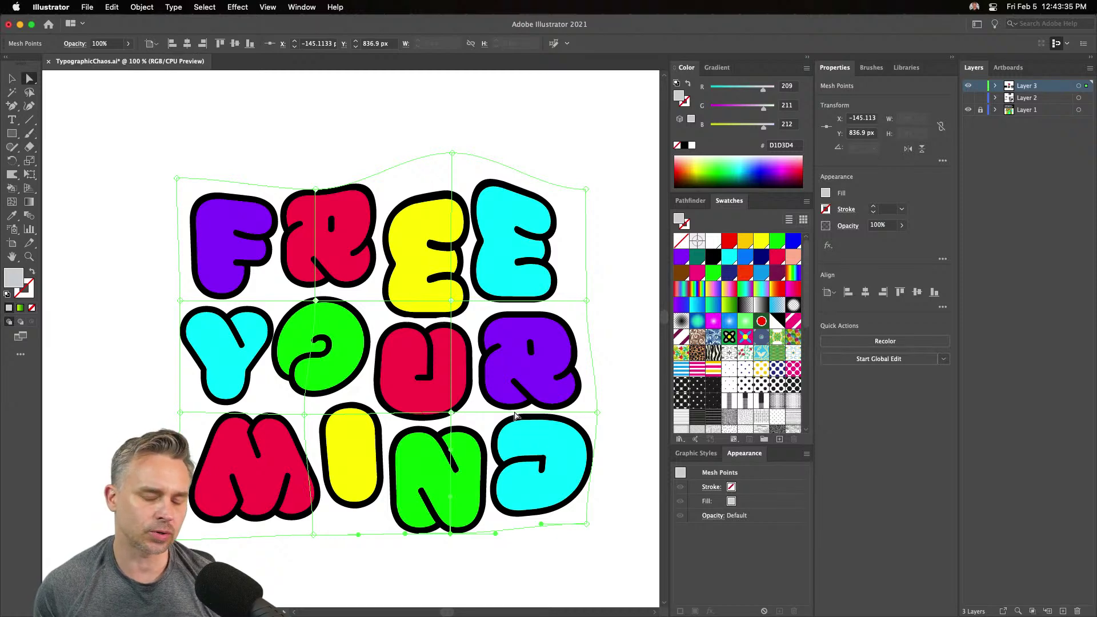
click(164, 134)
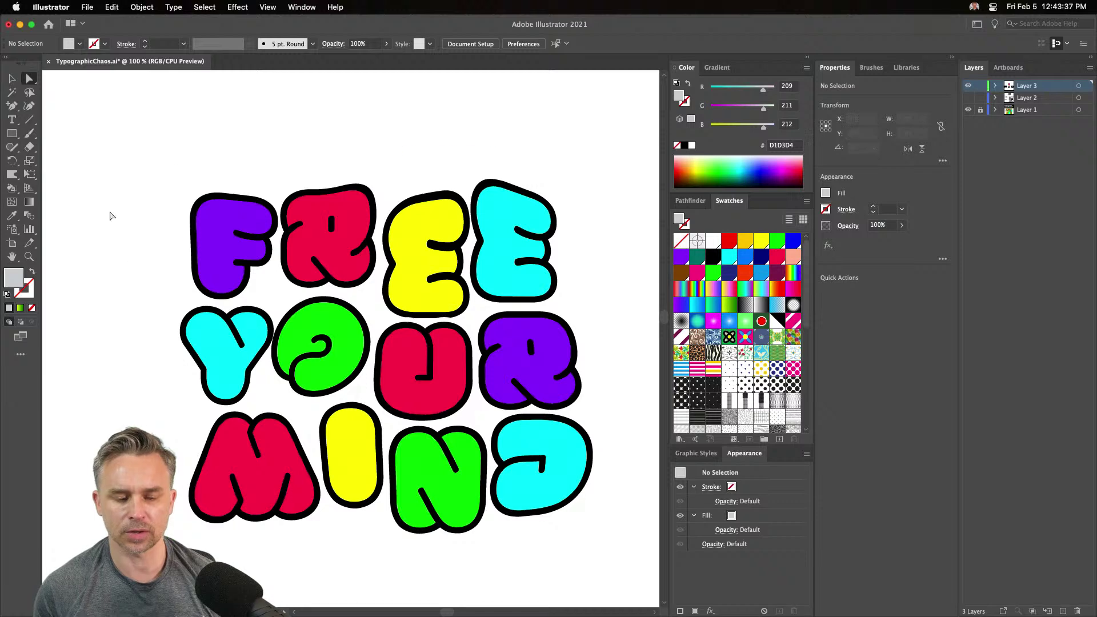
Expand the lettering's envelope distortion into plain paths, check them in outline view and return to preview
click(11, 80)
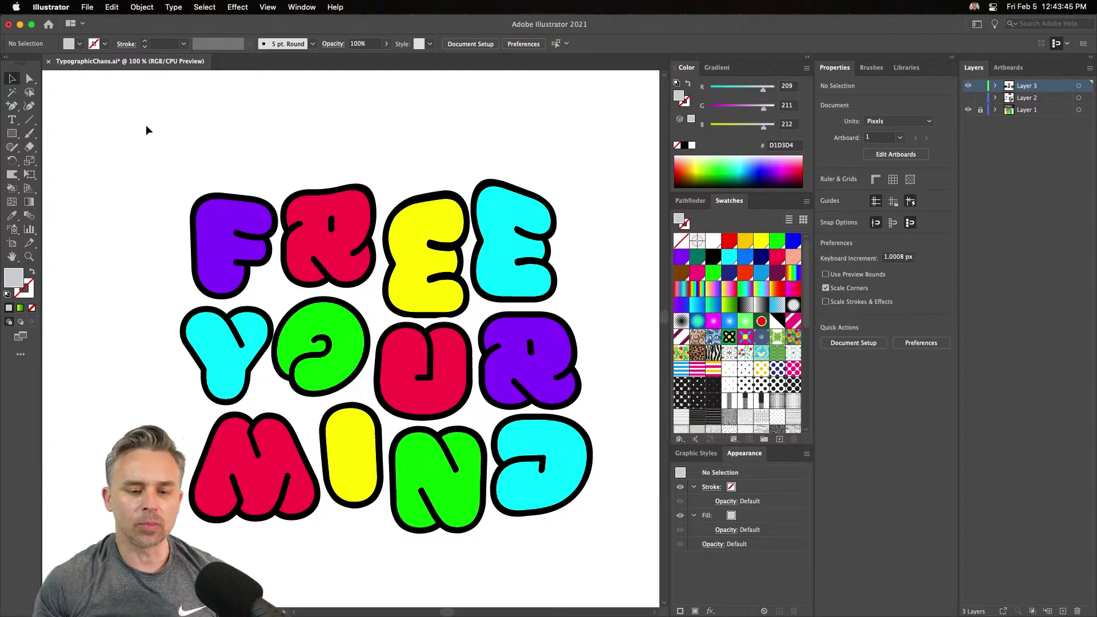
click(423, 199)
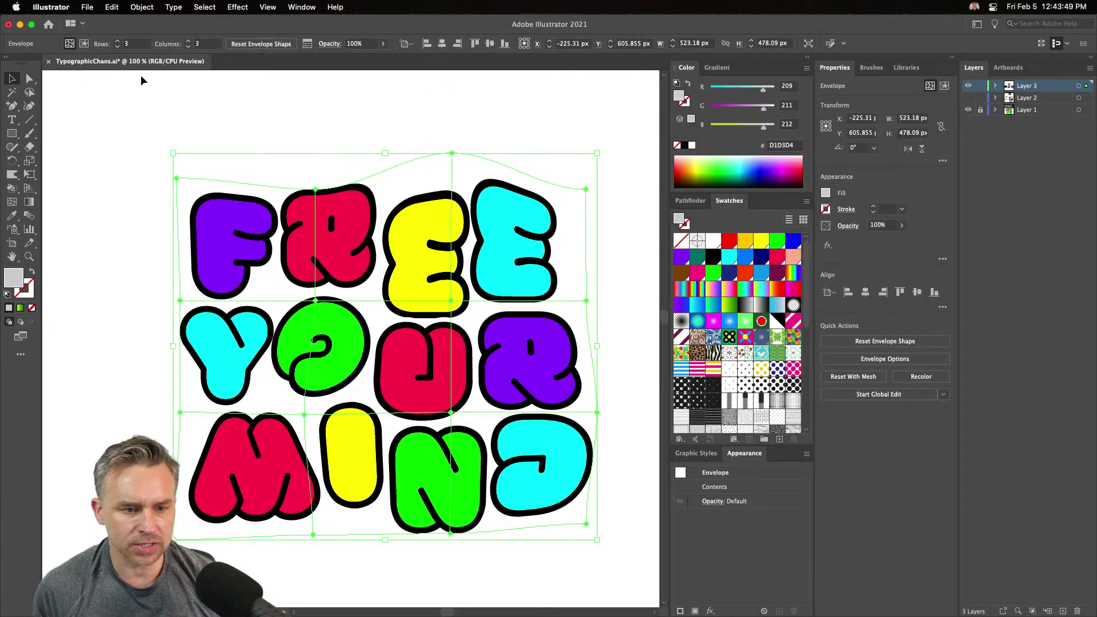
click(141, 7)
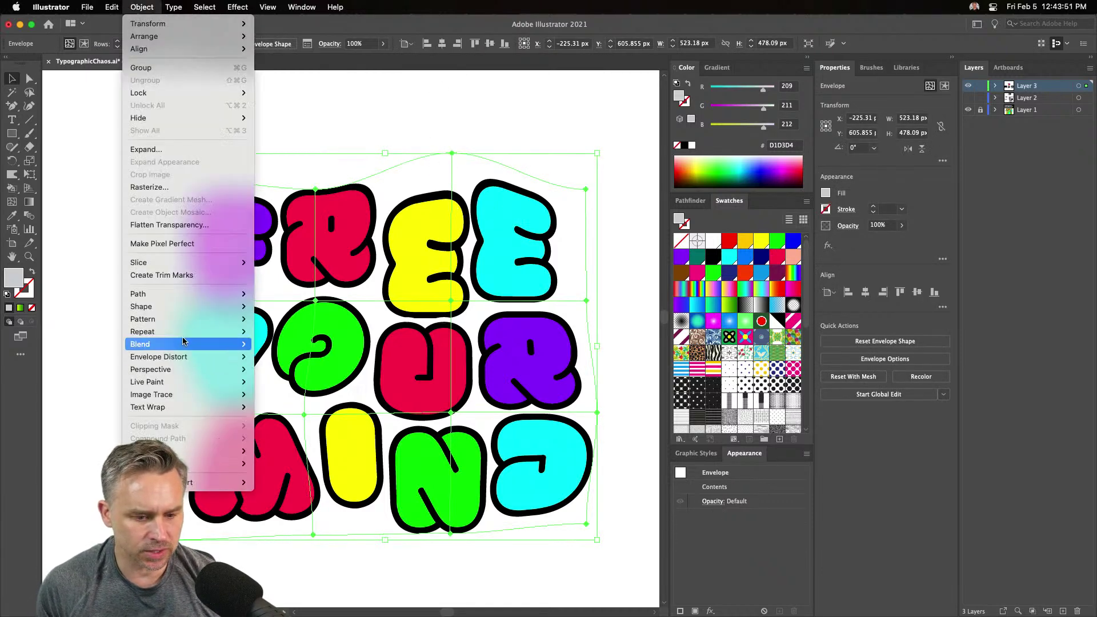
mouse_move(177, 356)
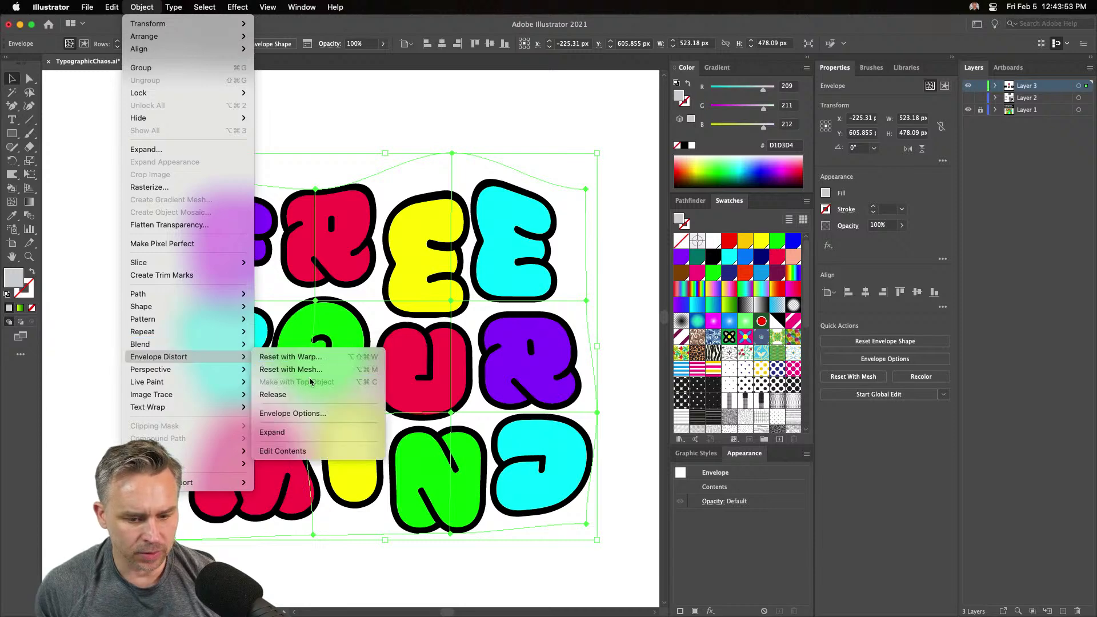
click(327, 433)
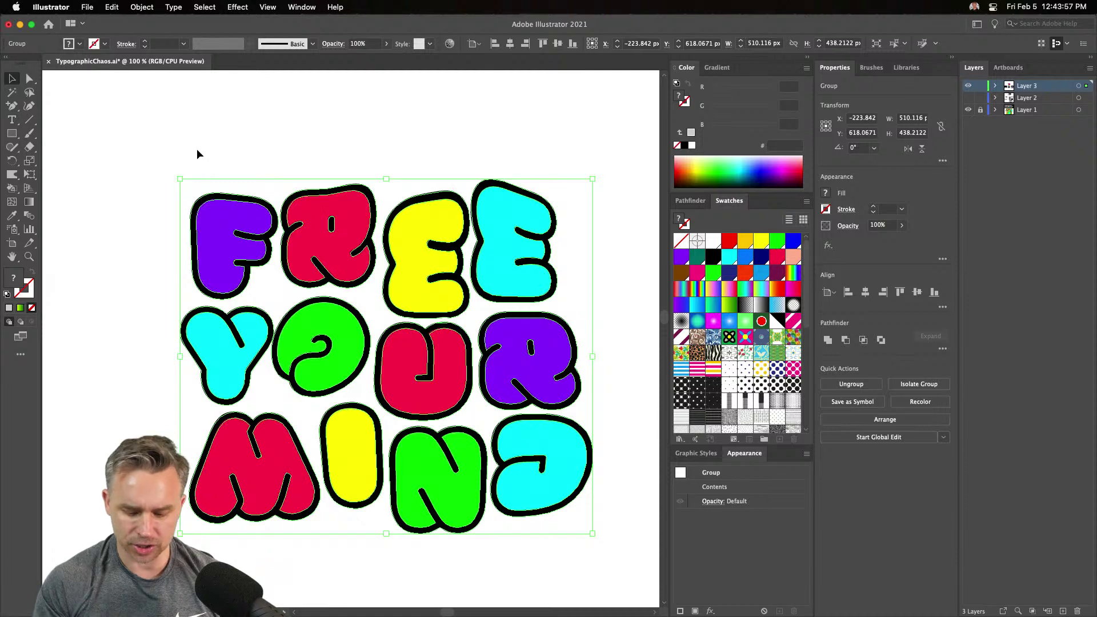
key(super+y)
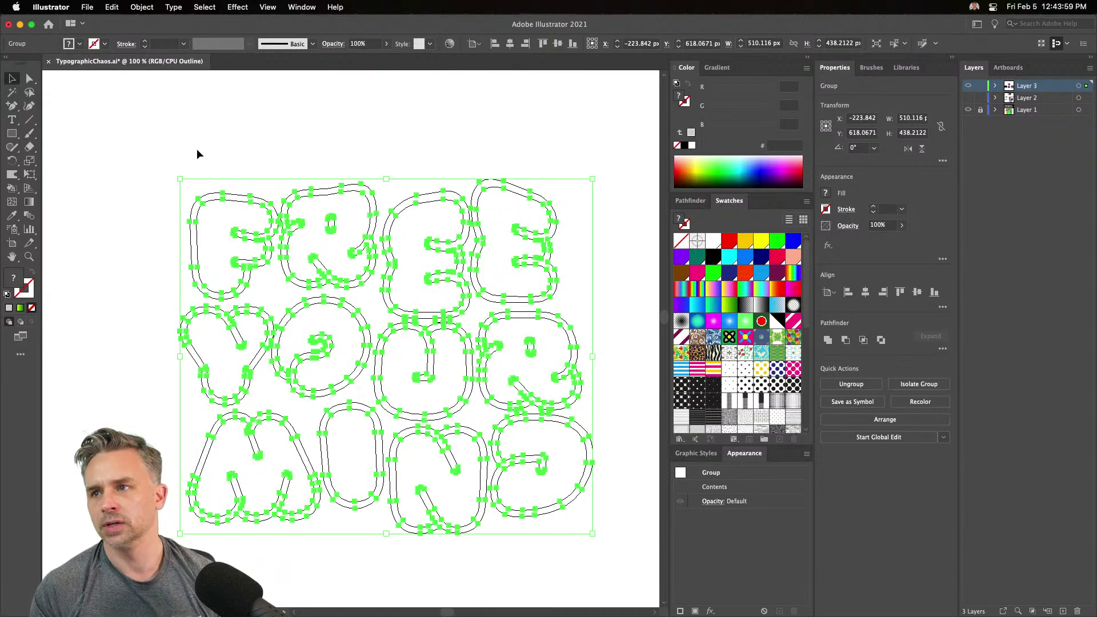
key(super+y)
click(431, 173)
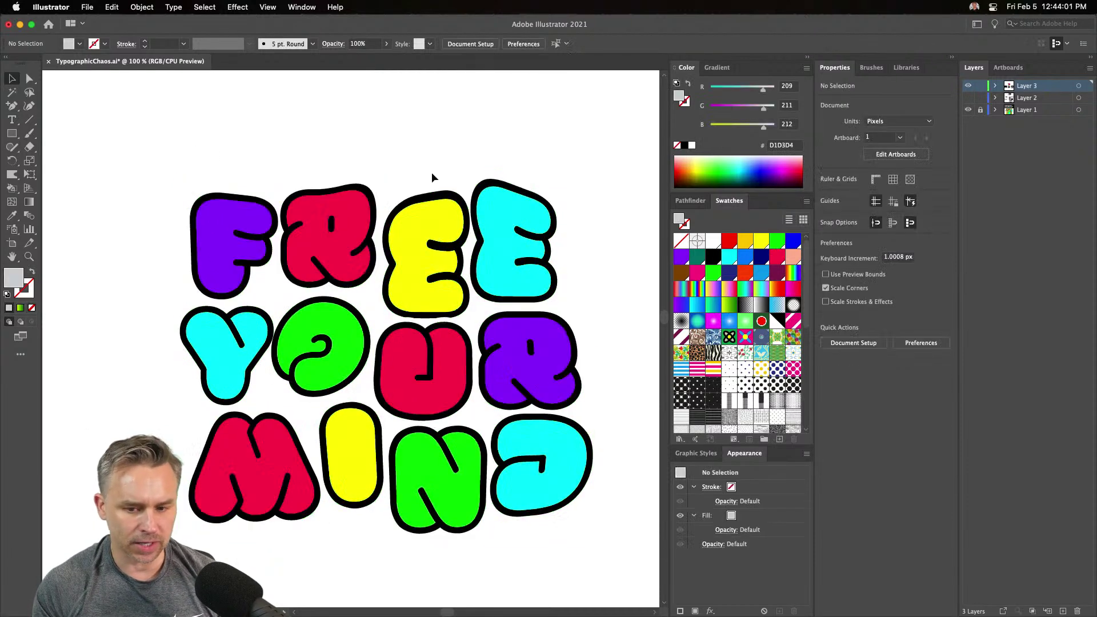
Select the expanded lettering group and set up the Bloat tool with a circular brush slightly smaller than a letter
drag(486, 159, 559, 264)
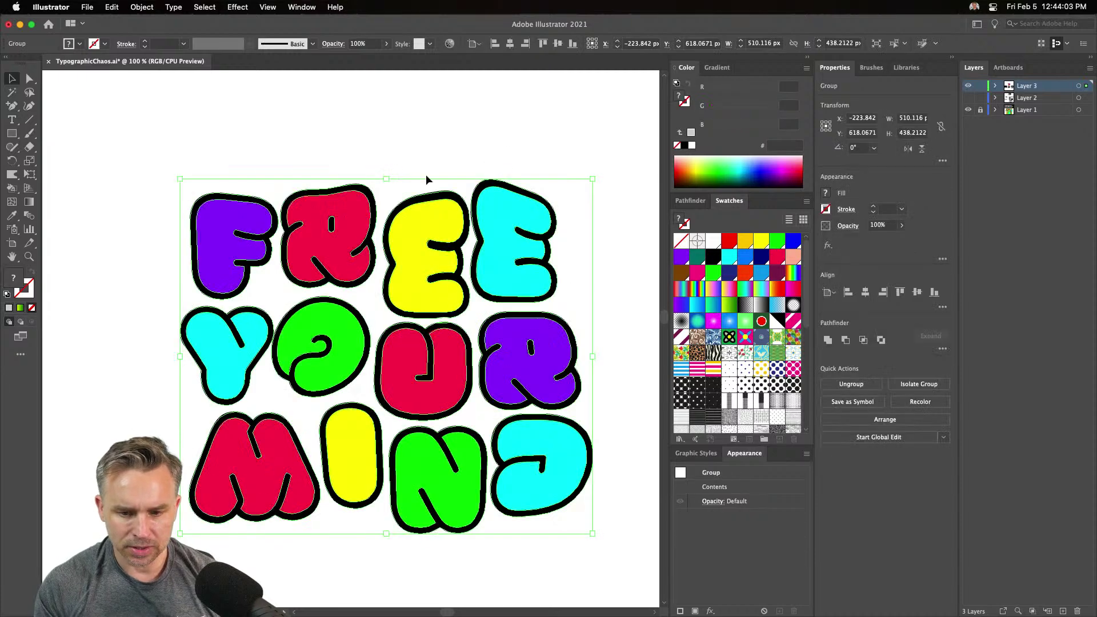
click(12, 174)
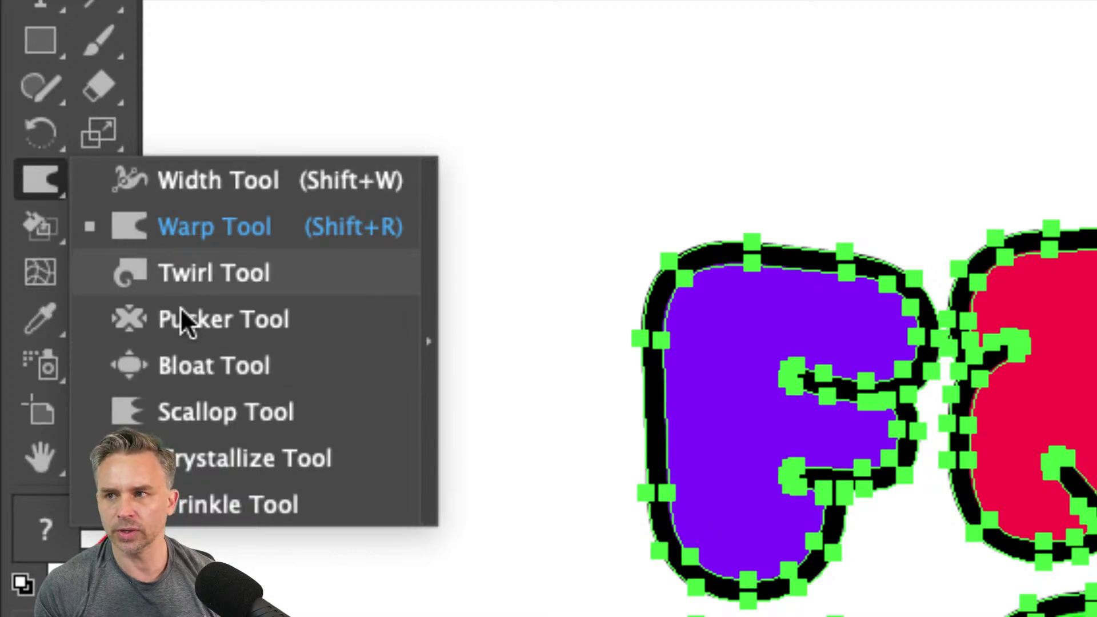
click(204, 378)
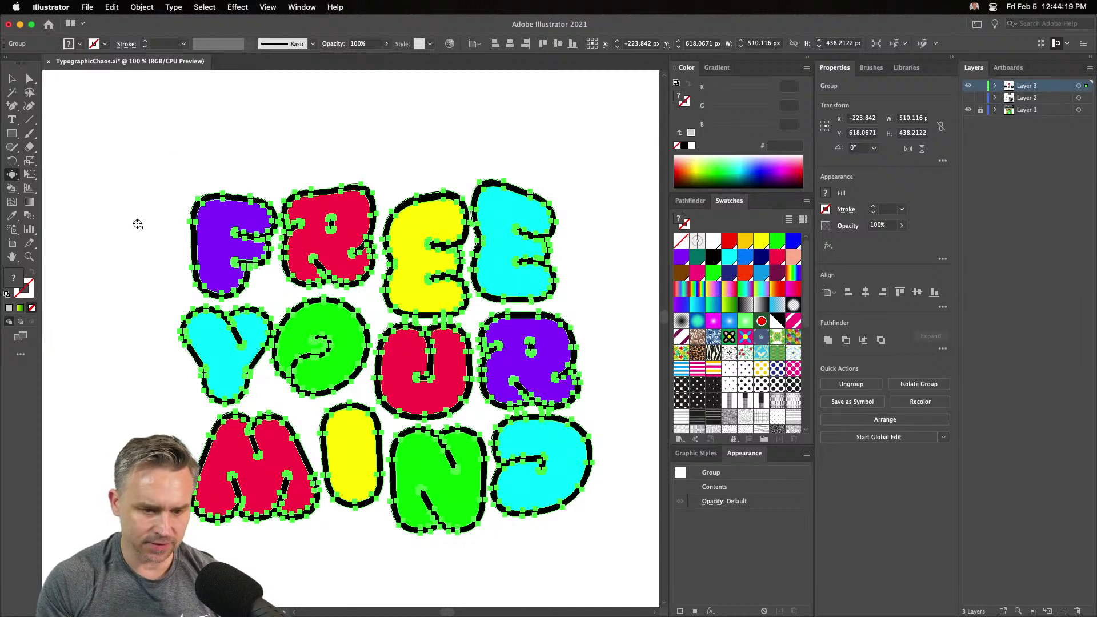
mouse_move(137, 223)
mouse_down()
mouse_move(181, 174)
mouse_move(162, 200)
mouse_move(171, 191)
mouse_up()
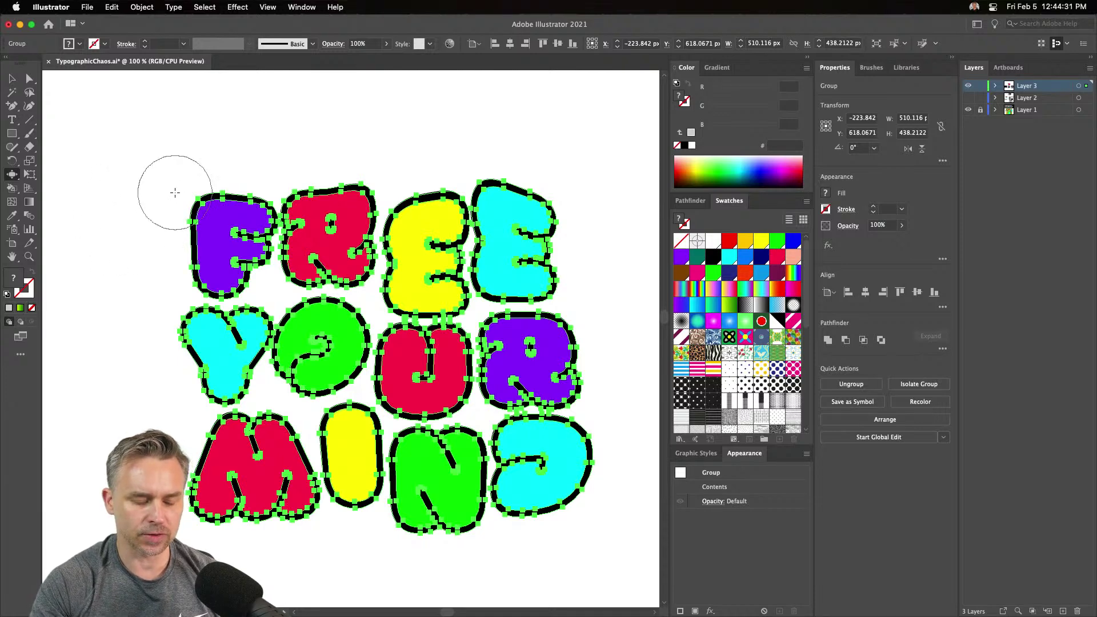
Try bloating the upper-left corner of the purple F, and undo the distortion
click(214, 218)
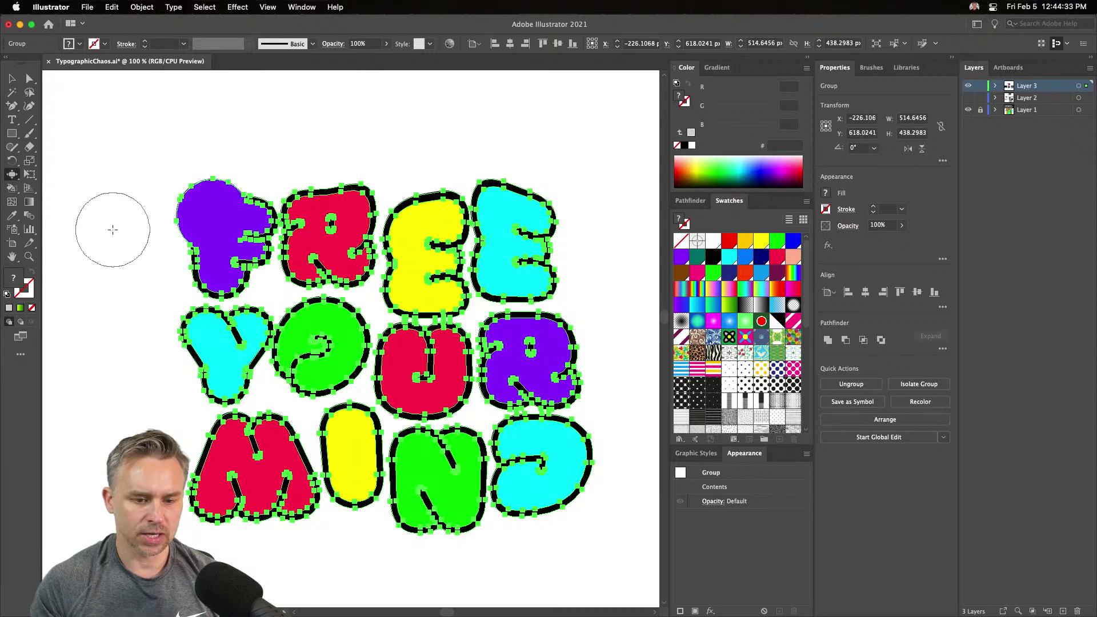
key(cmd+z)
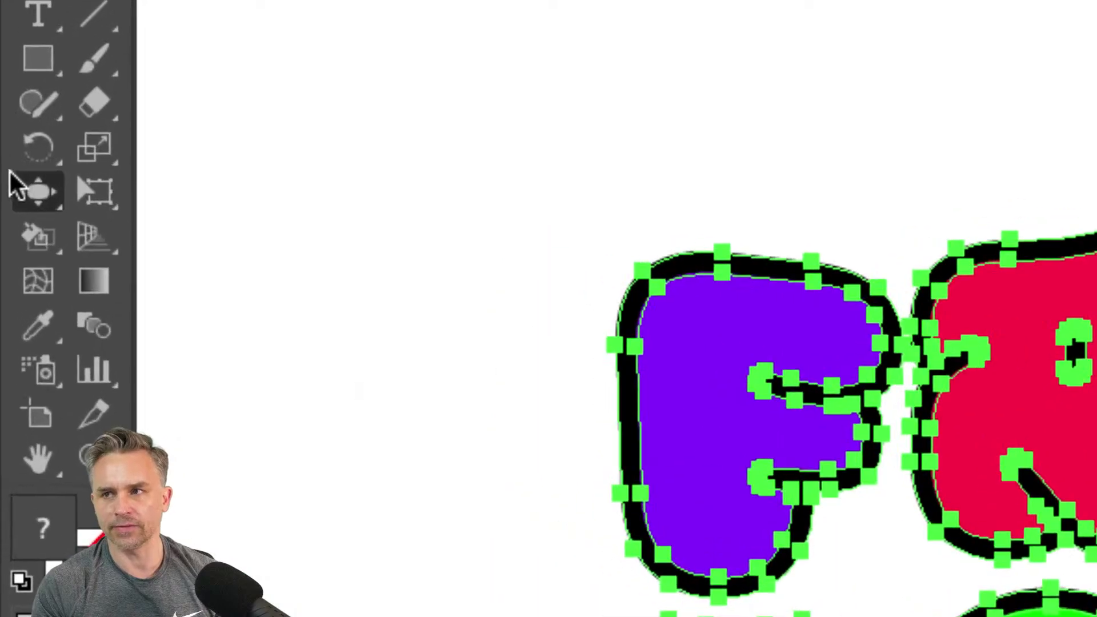
Set the Bloat tool's intensity to 50%, try it on the purple F, and undo the distortion
double_click(39, 193)
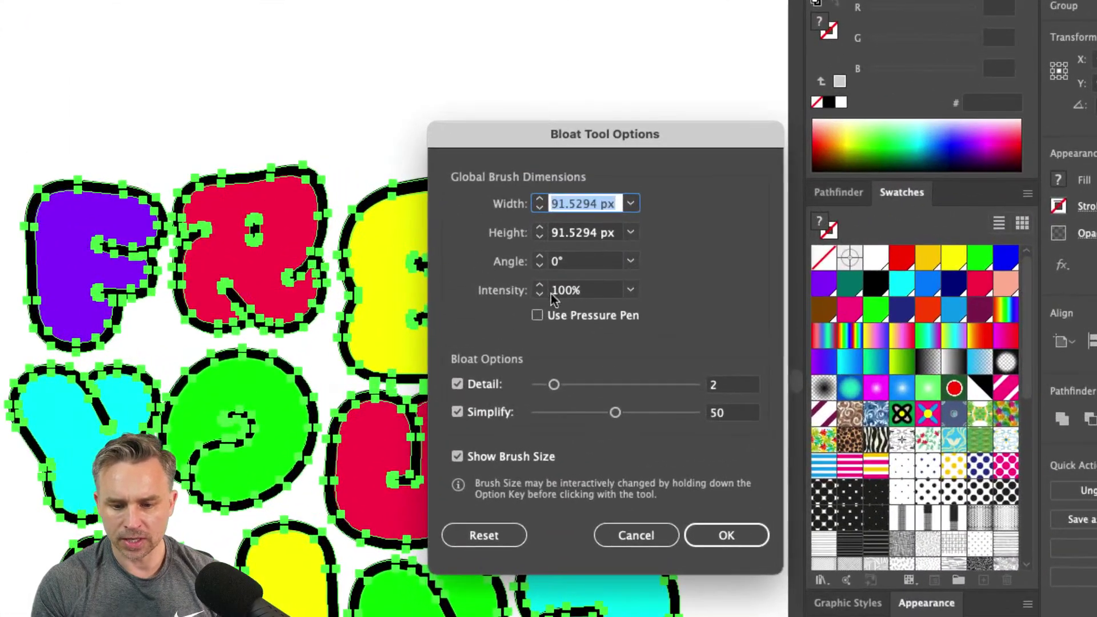
click(527, 269)
drag(574, 294, 462, 285)
text(50)
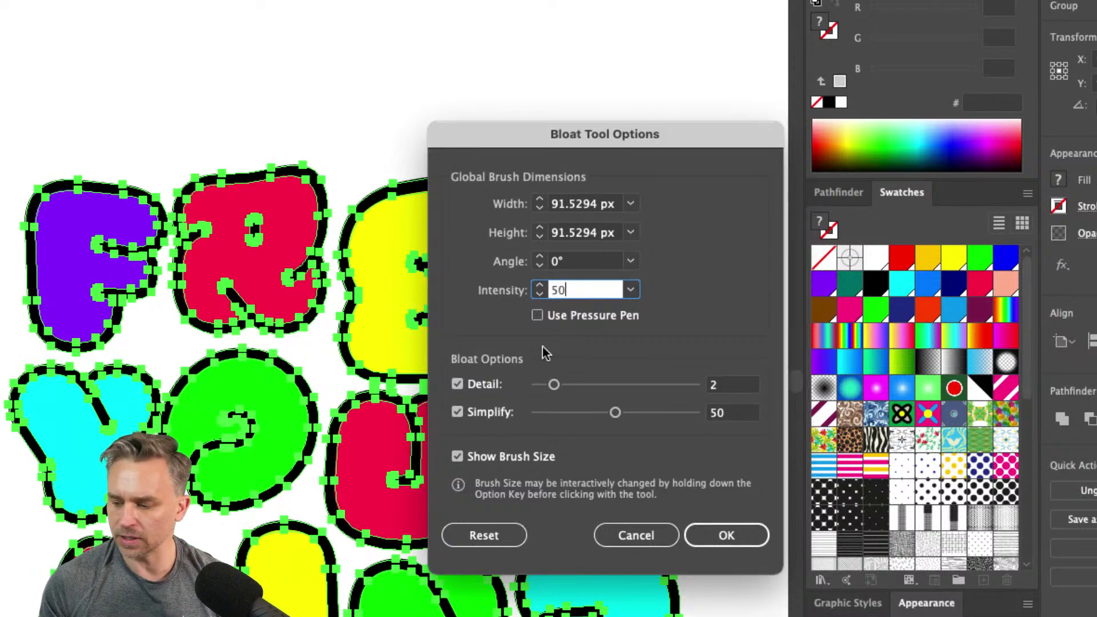
key(Return)
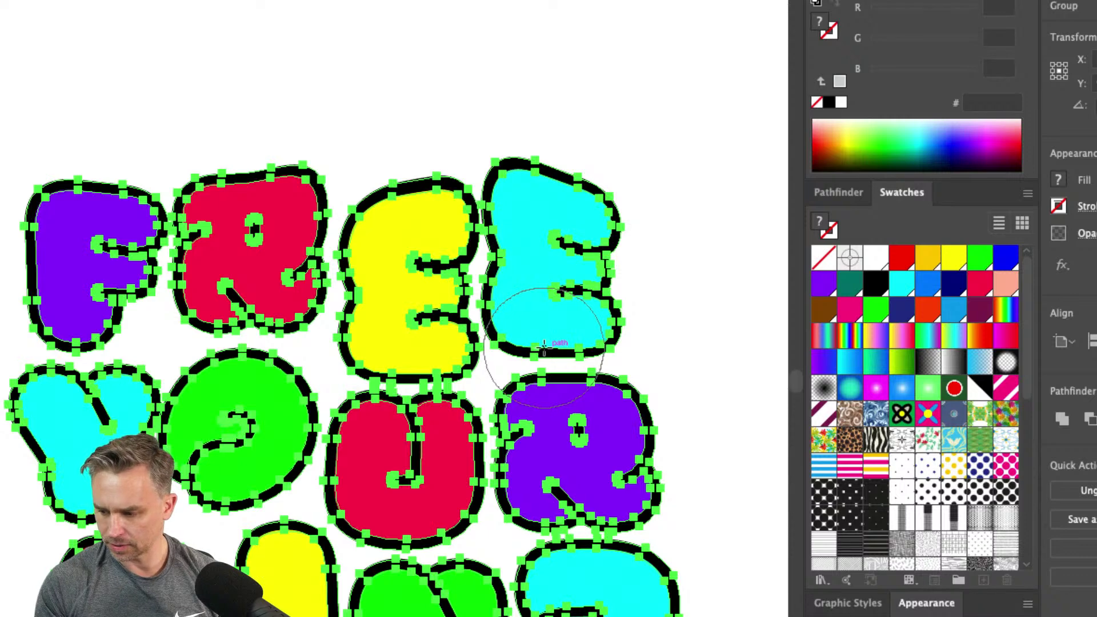
drag(230, 397, 357, 329)
drag(184, 142, 183, 138)
key(super+z)
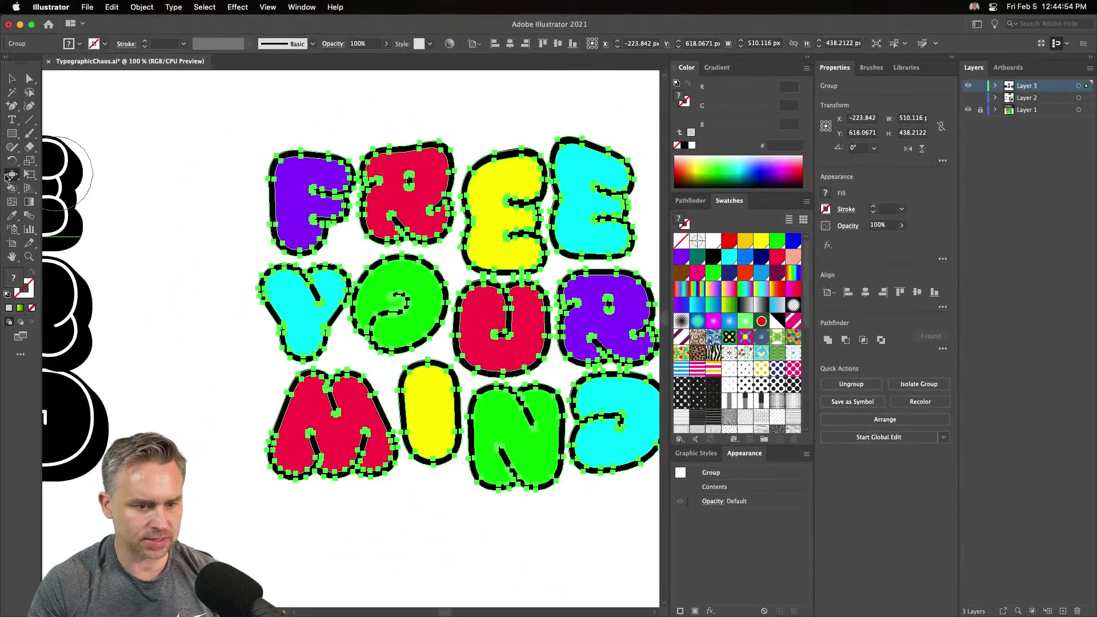
Lower the Bloat tool's intensity to 20%, test it on the purple F's upper-left corner, and undo the test
double_click(10, 175)
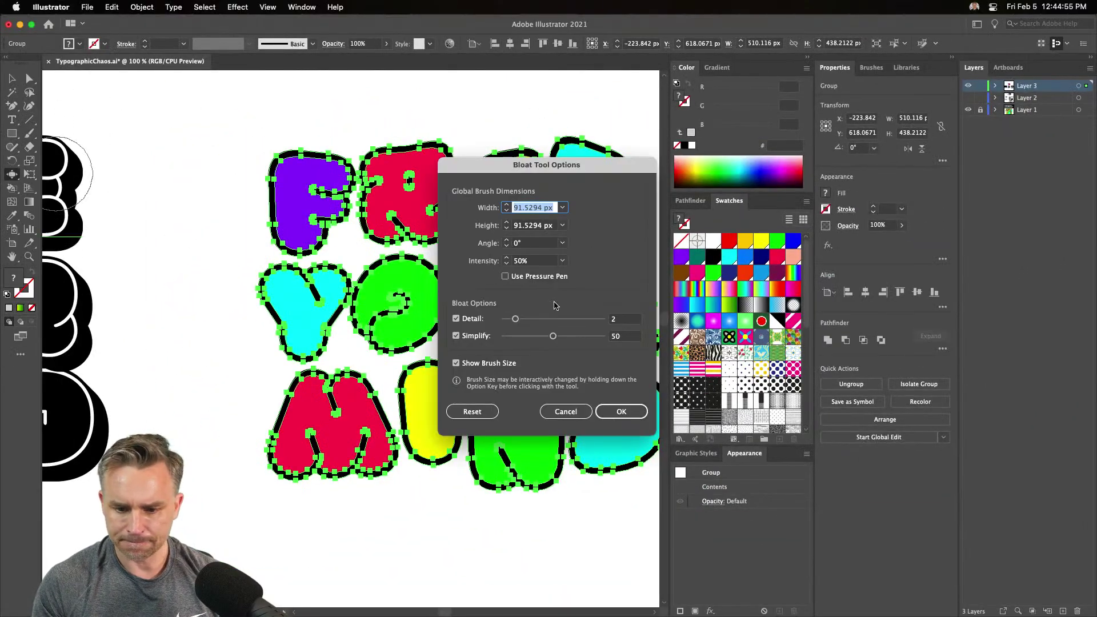
click(540, 262)
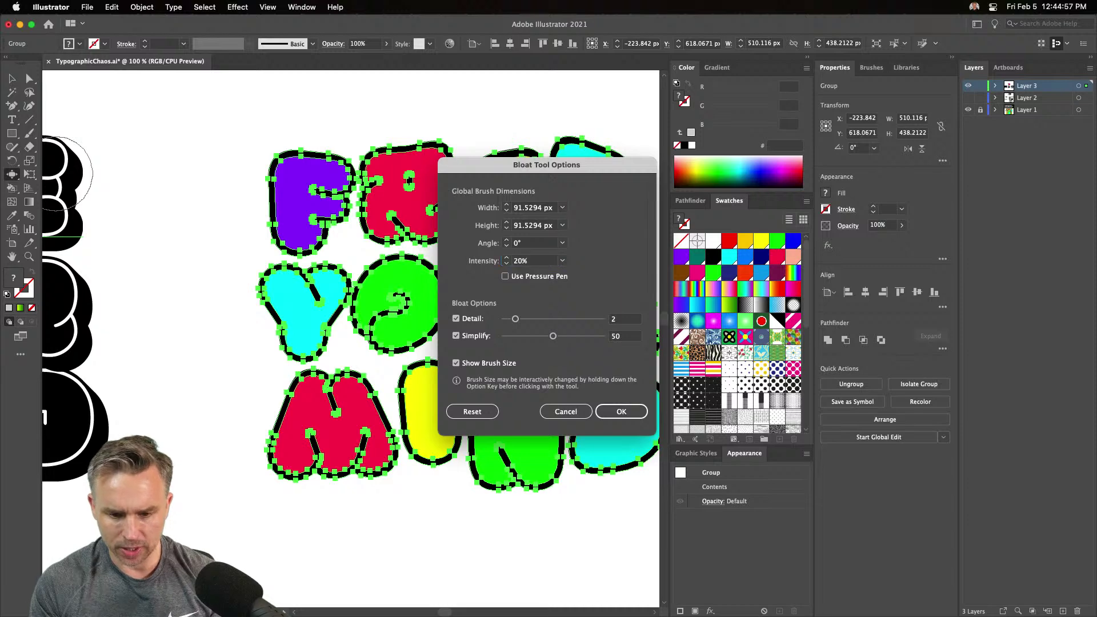
key(Return)
click(286, 171)
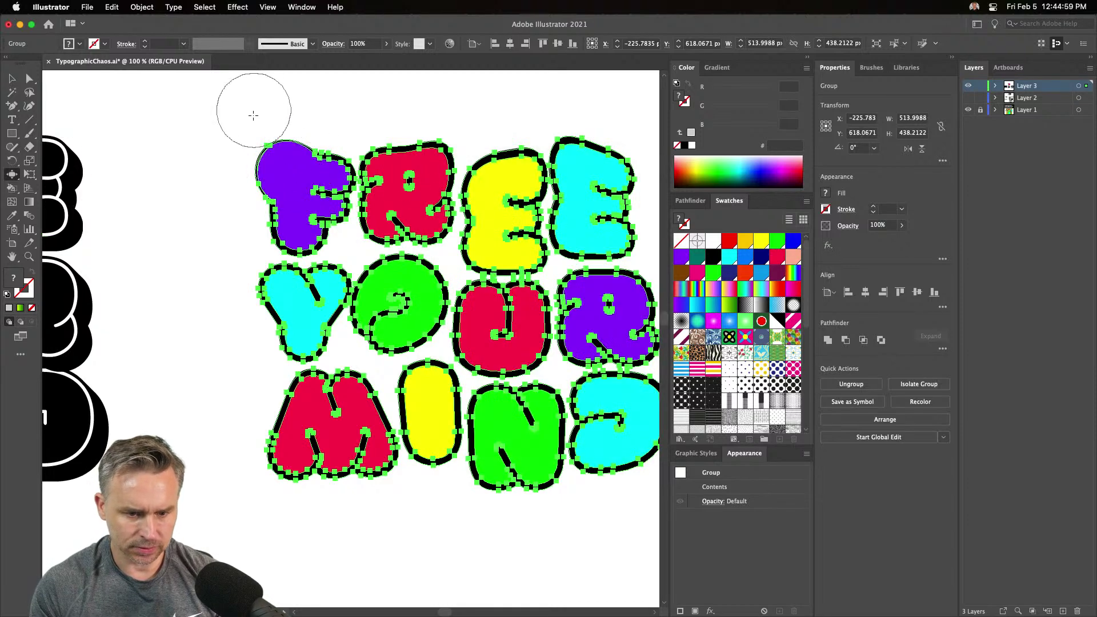
key(super+z)
Set the Bloat tool's intensity to 5% and bloat the upper-left corner of the purple F
double_click(10, 176)
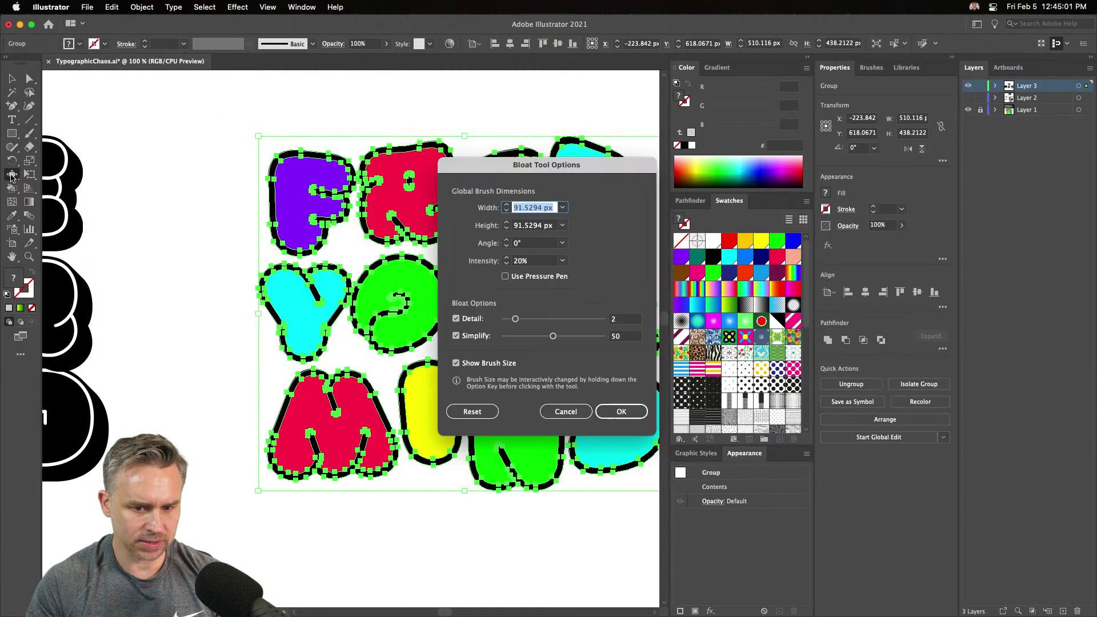
click(528, 263)
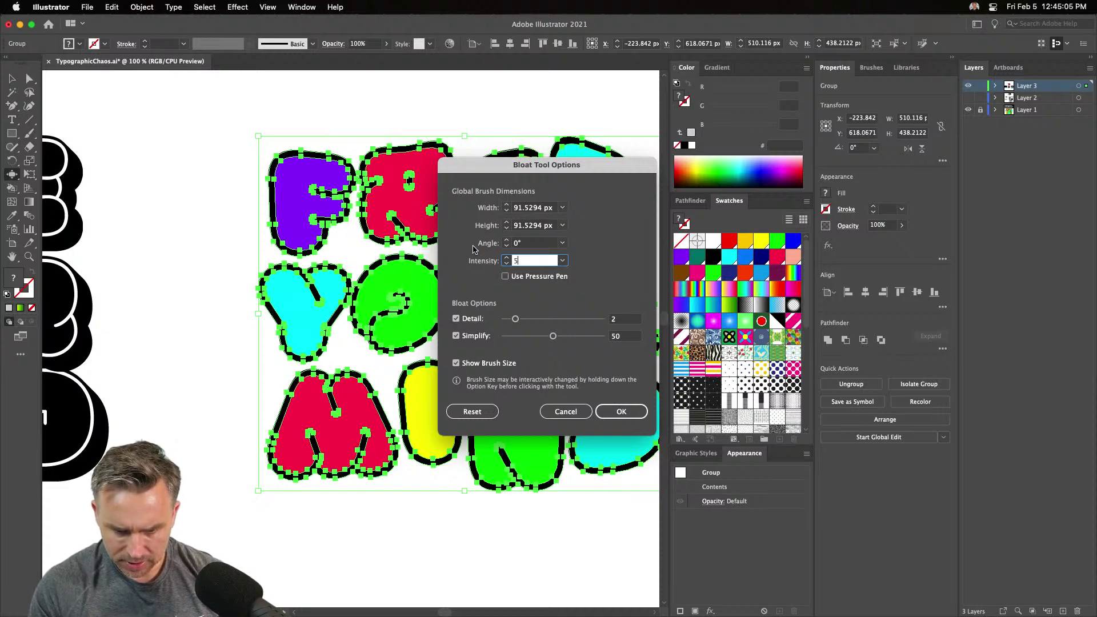
text(5)
key(Return)
click(286, 166)
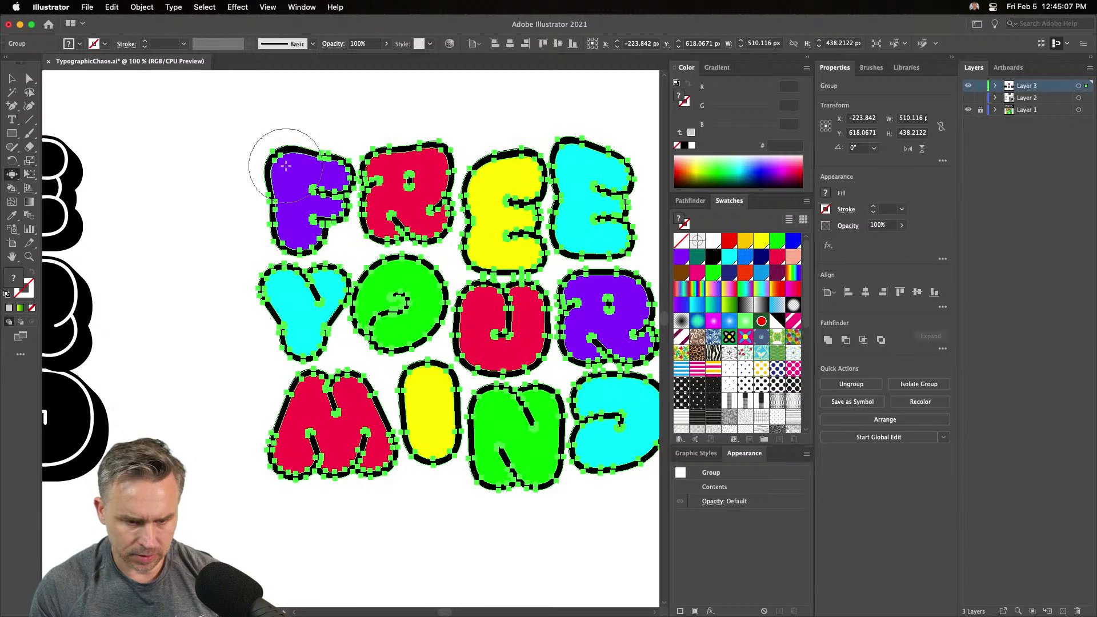
Hide the selection edges and bloat the upper-left corner of the cyan E in FREE
key(super+h)
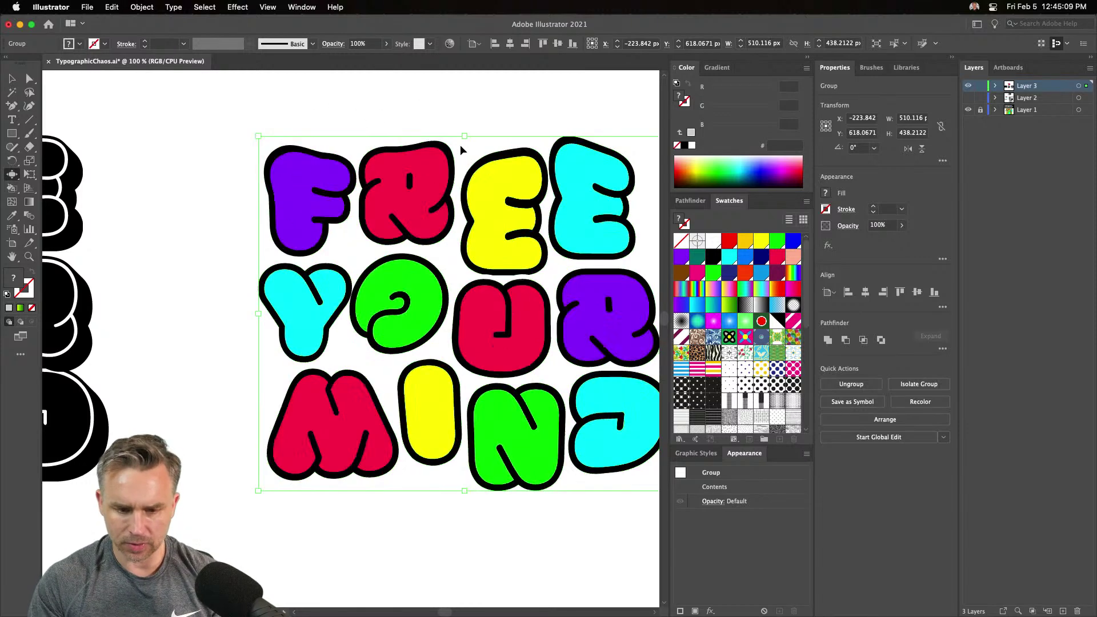
scroll(473, 140, right, 3)
scroll(472, 141, up, 1)
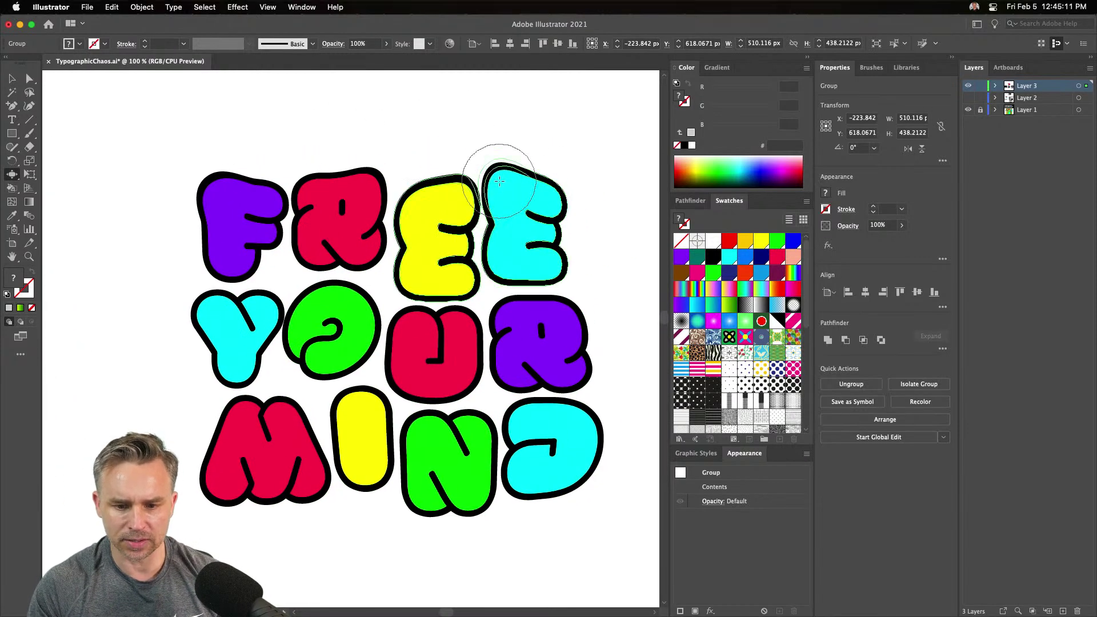
drag(499, 181, 500, 181)
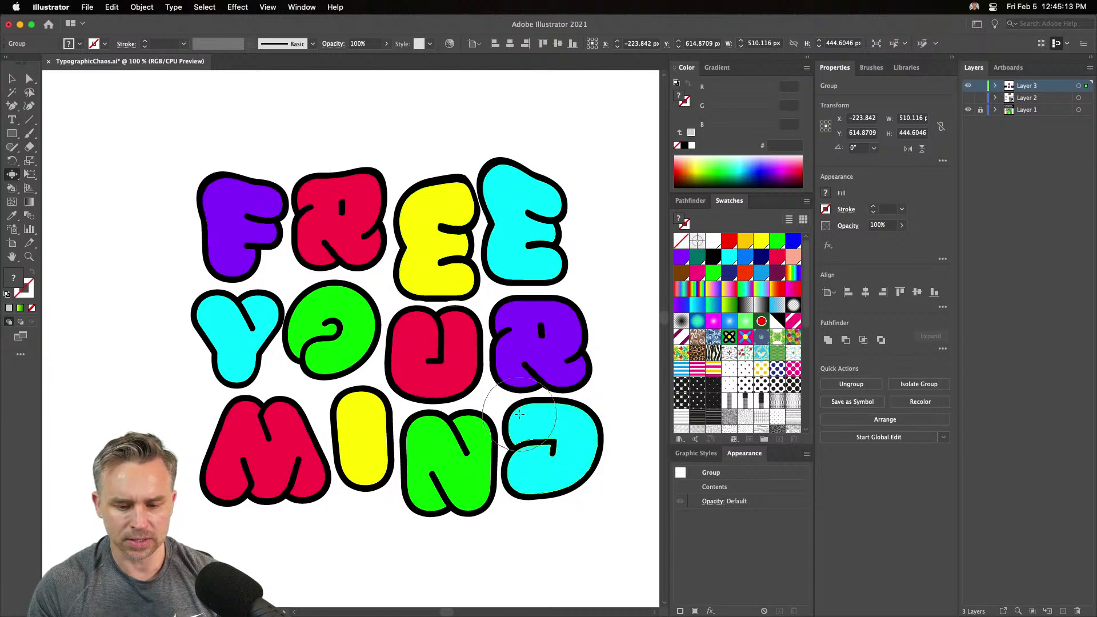
Bloat parts of the D, M, Y, O, U and both R letters for a more irregular look, and deselect the artwork
mouse_move(519, 414)
mouse_down()
mouse_move(525, 459)
mouse_move(583, 437)
mouse_move(545, 501)
mouse_move(576, 457)
mouse_up()
drag(240, 469, 217, 485)
drag(188, 313, 183, 309)
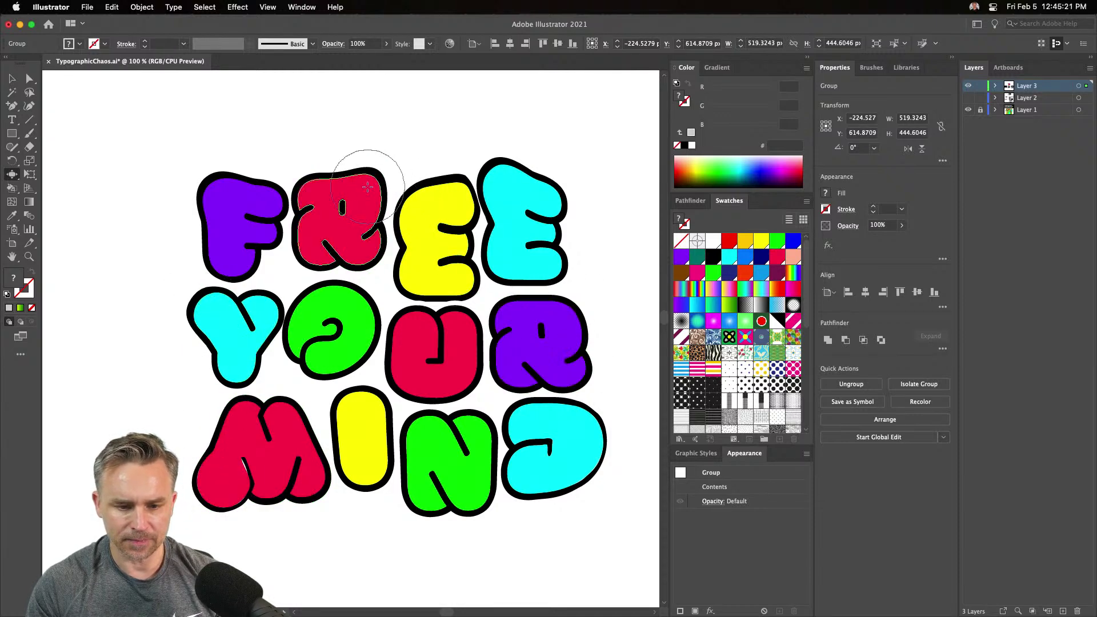
drag(367, 187, 367, 187)
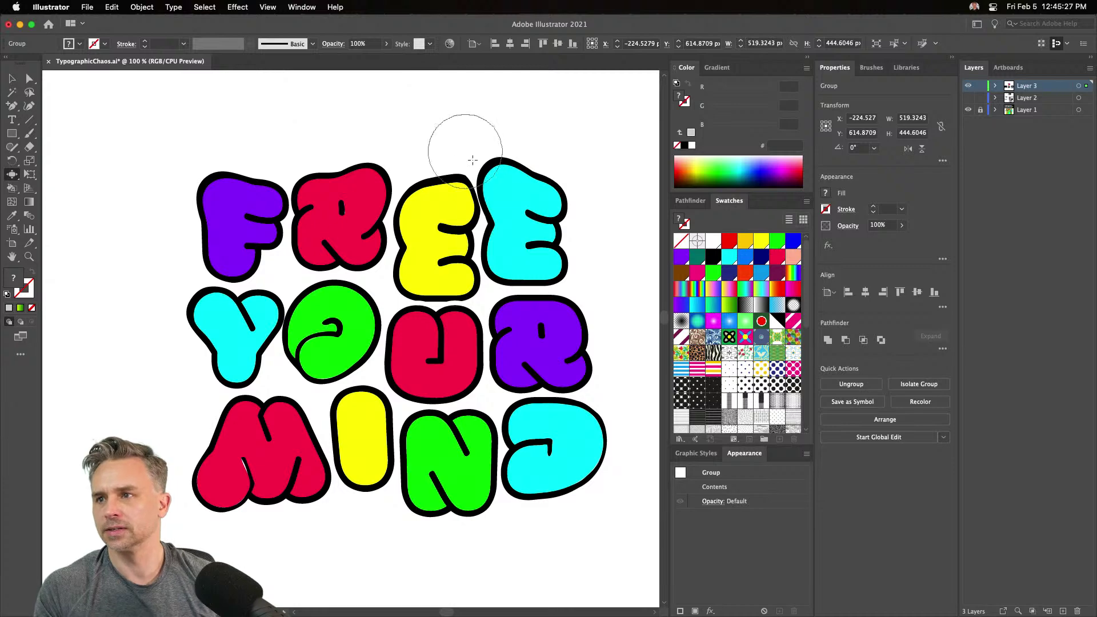
click(566, 318)
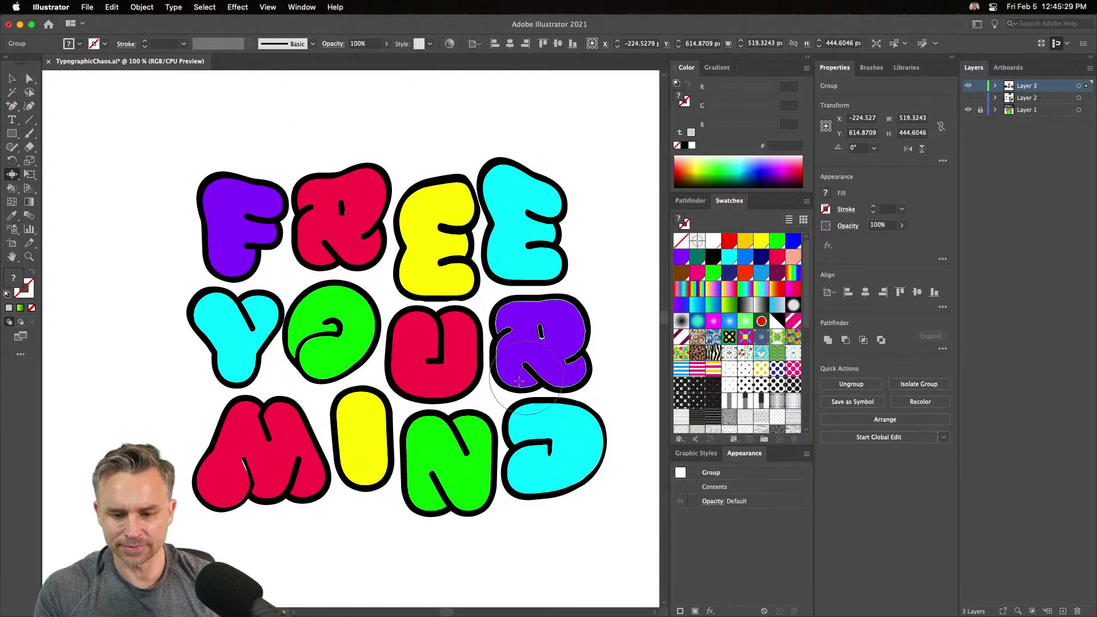
click(412, 323)
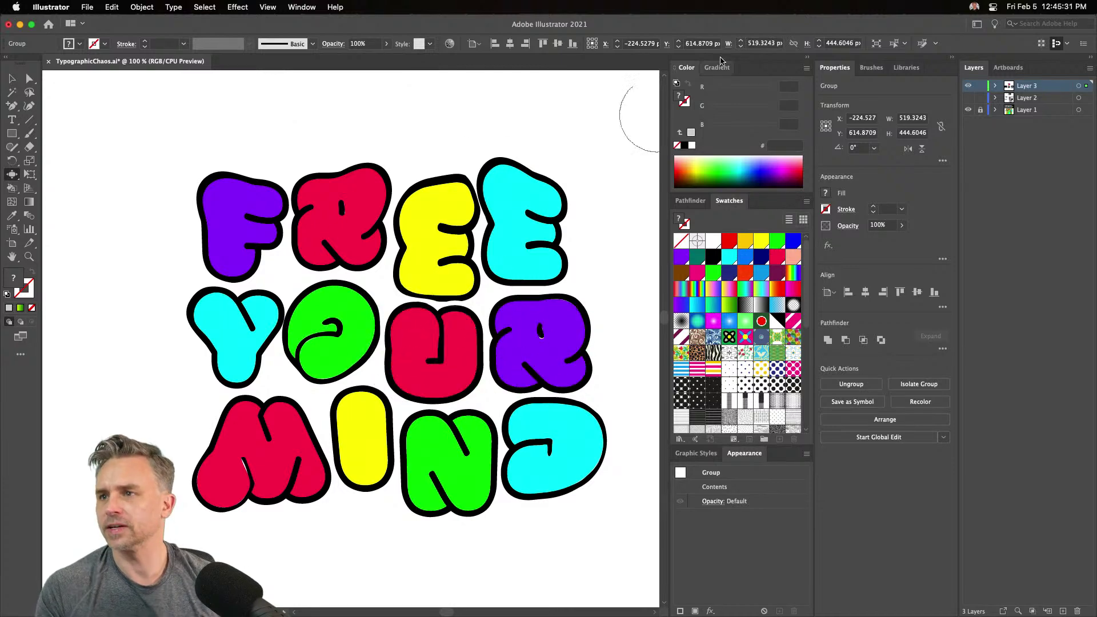
key(v)
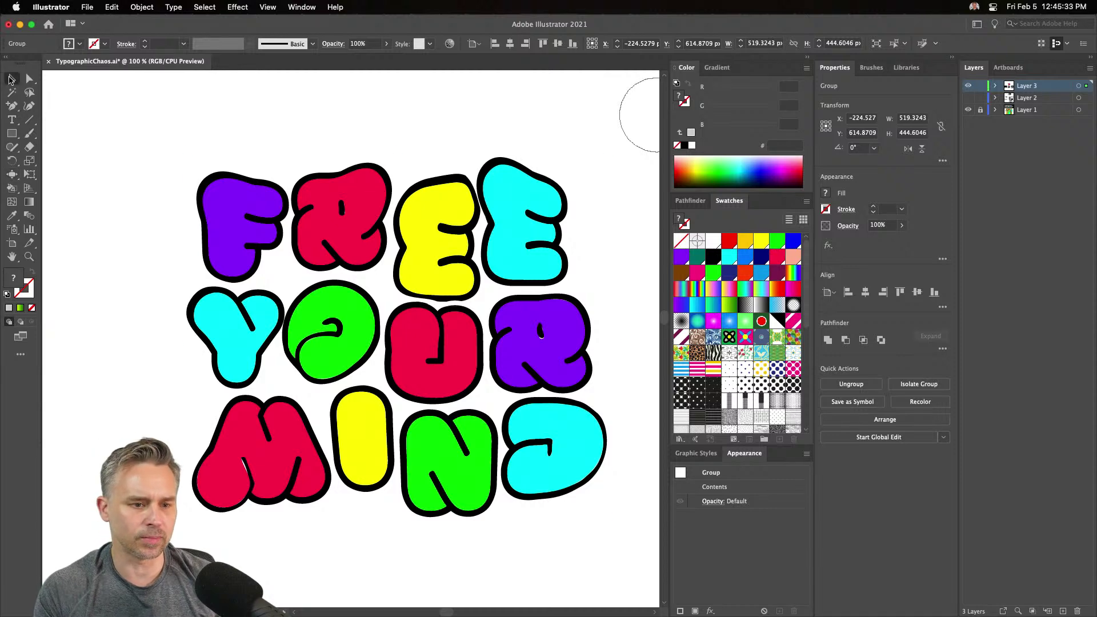
click(73, 169)
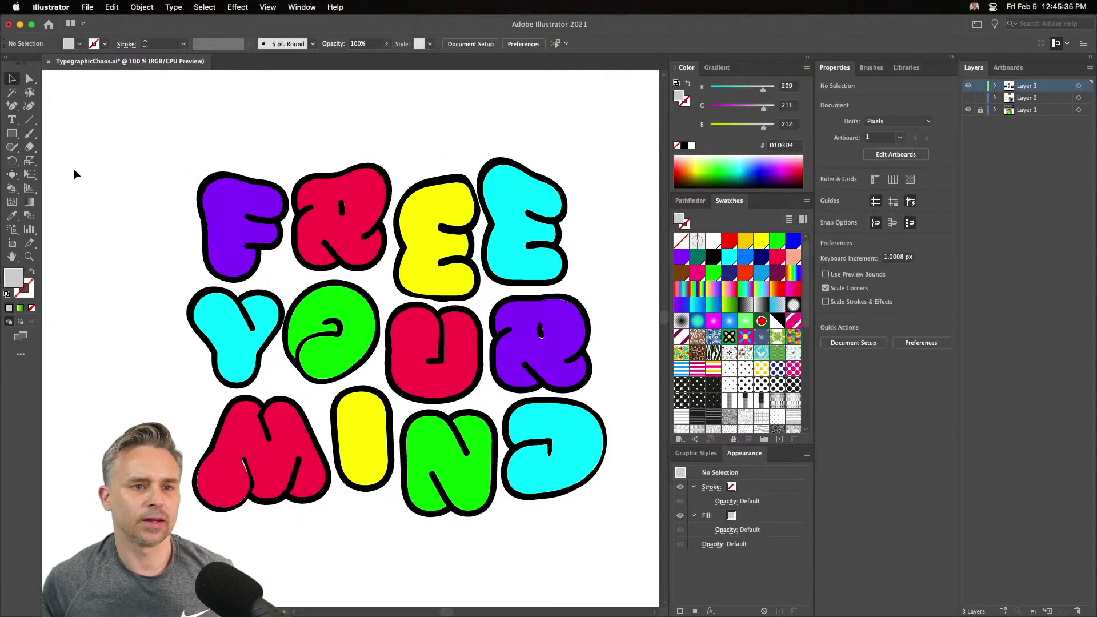
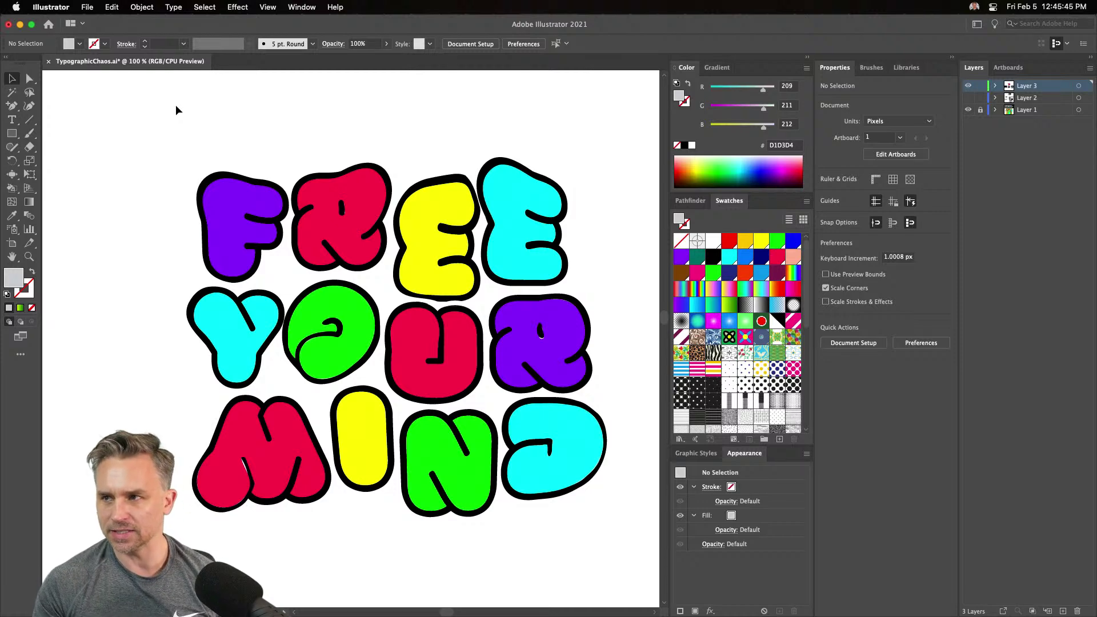
Lock Layer 2 and Layer 3, and add a new layer above them
key(super+equal)
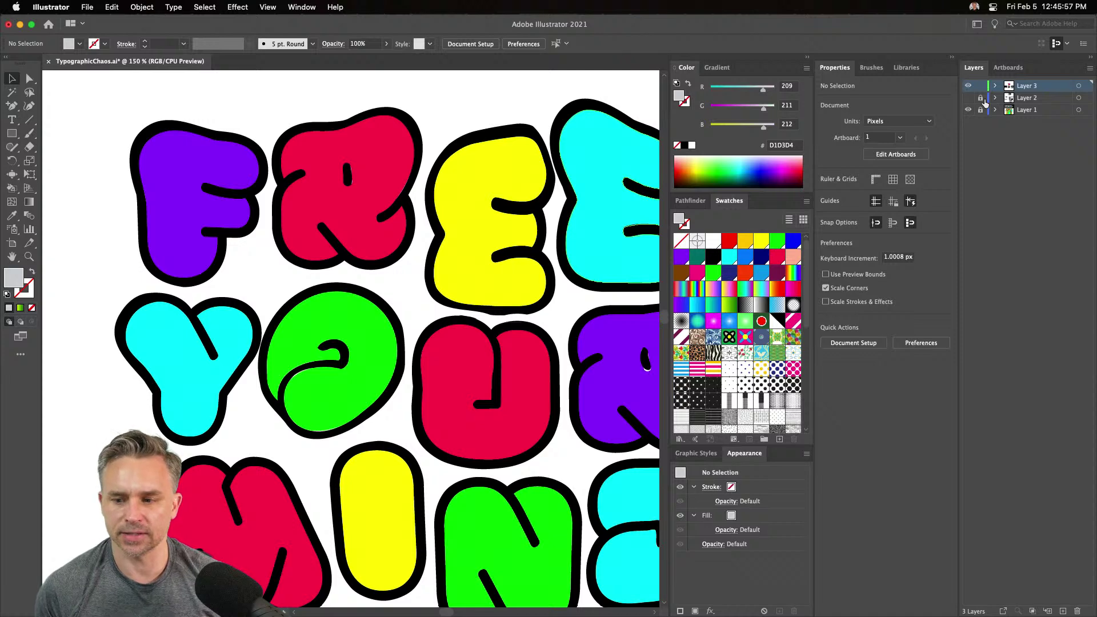
click(967, 85)
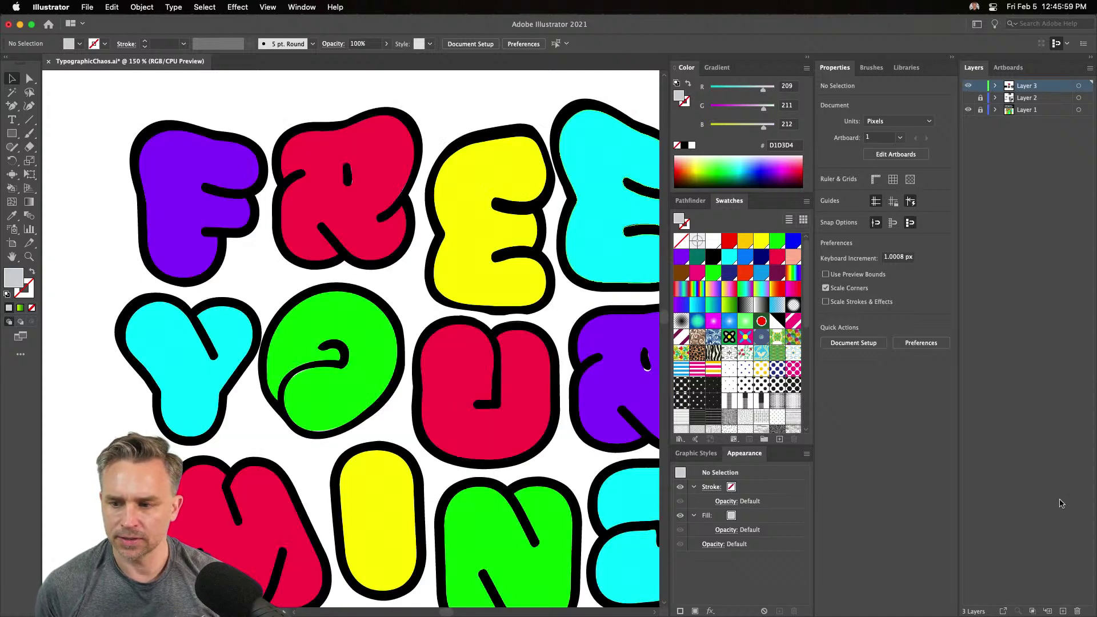
click(1061, 607)
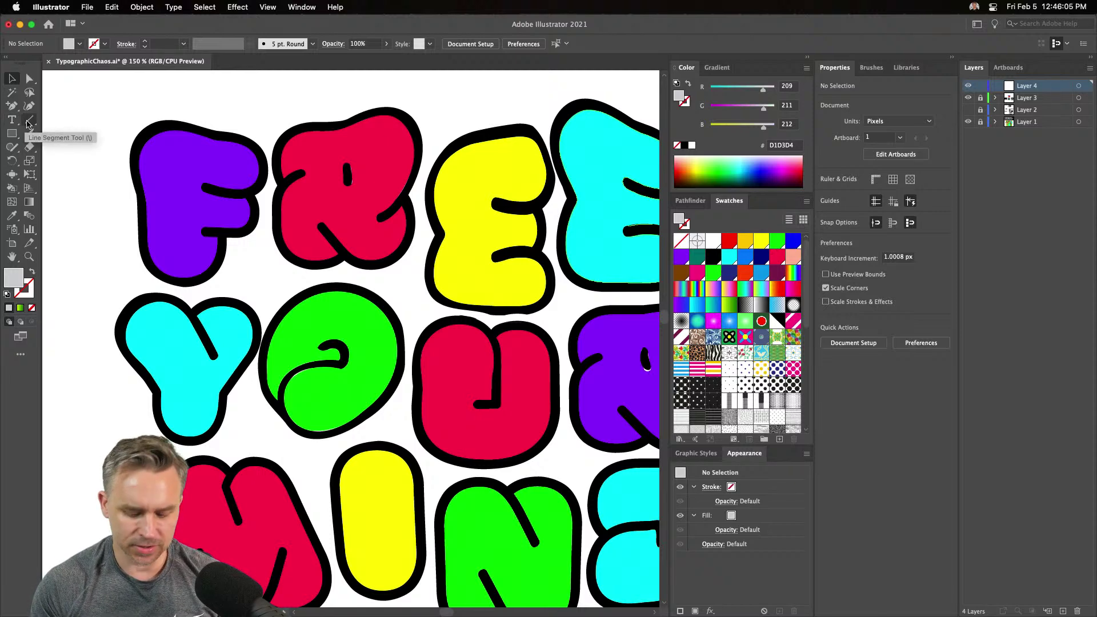
Restore the default fill and stroke for the Pencil tool and set its fidelity to the smoothest setting
click(11, 147)
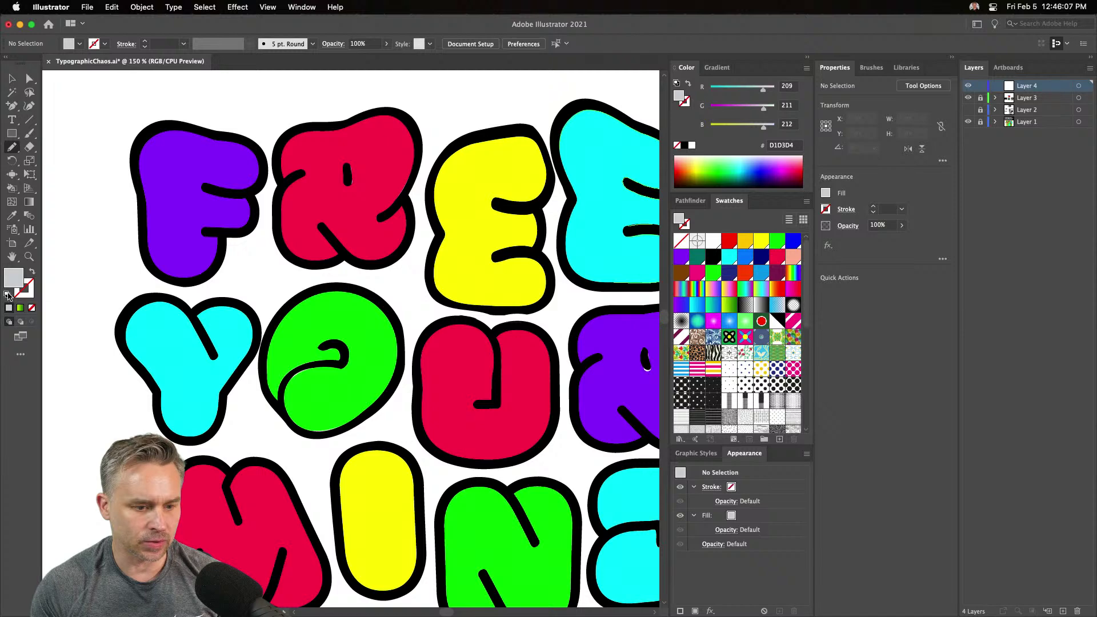
click(7, 295)
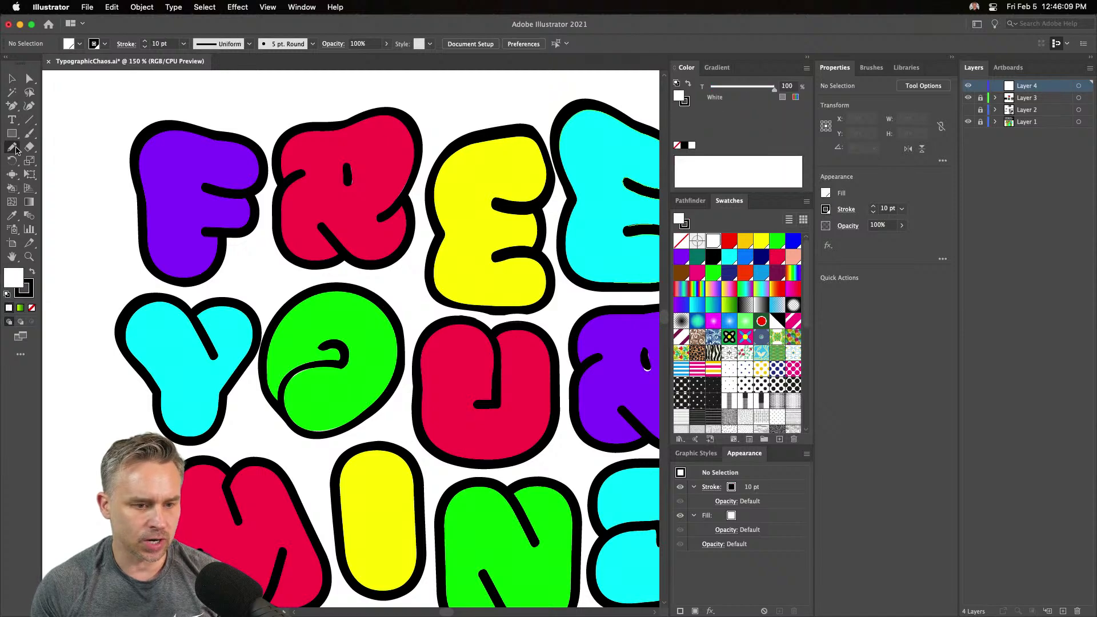
double_click(12, 146)
drag(525, 198, 570, 198)
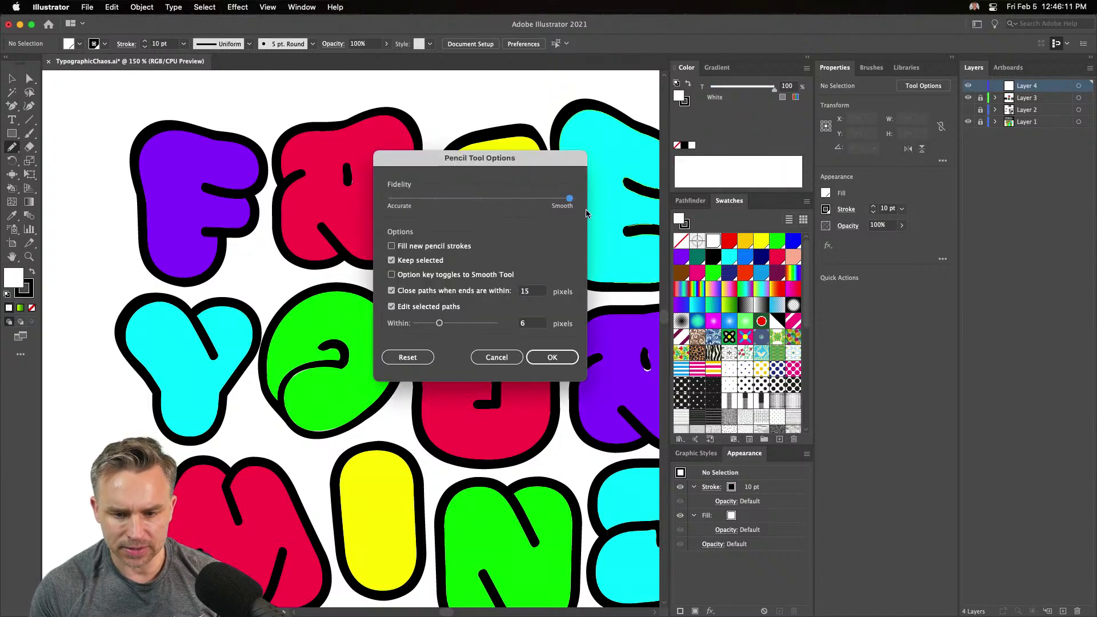
key(Return)
Set the stroke to 20 pt and draw a curved highlight about 28 by 36 px inside the purple F's upper-left corner
click(160, 44)
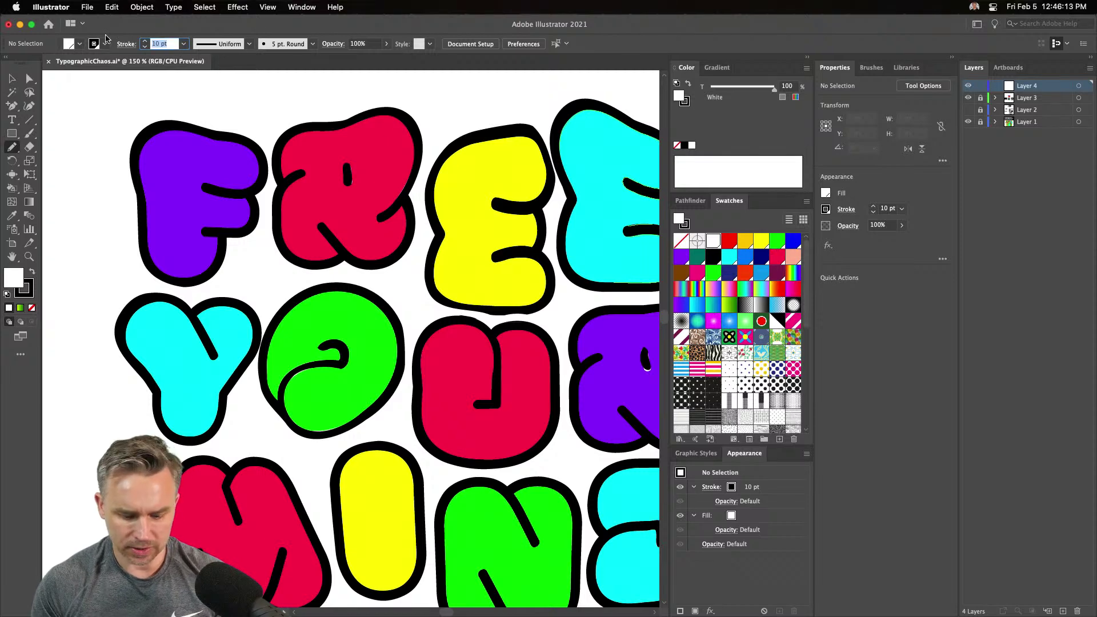
text(20)
key(Return)
mouse_move(203, 149)
mouse_down()
mouse_move(177, 163)
mouse_move(166, 199)
mouse_up()
Give the curved highlight on the purple F a white stroke and no fill
click(11, 79)
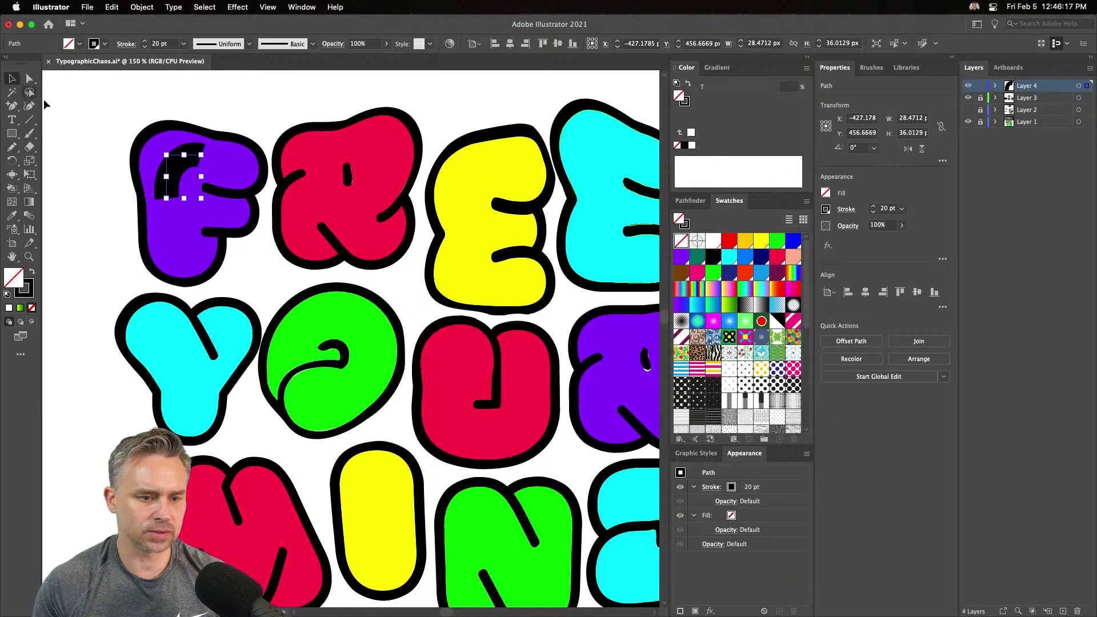
click(574, 317)
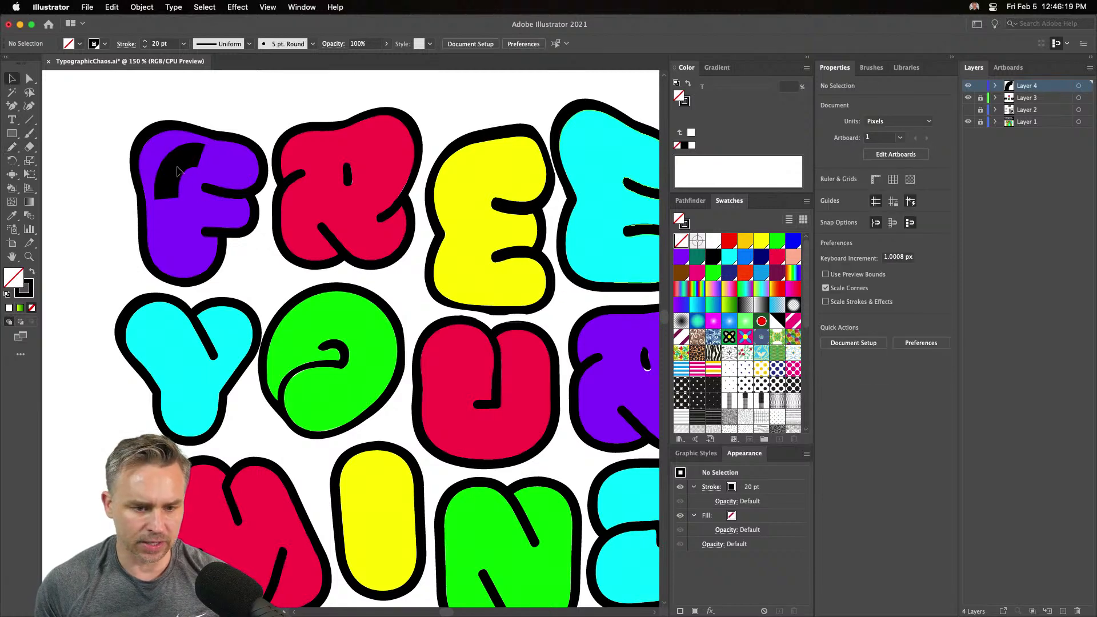
click(177, 171)
click(711, 242)
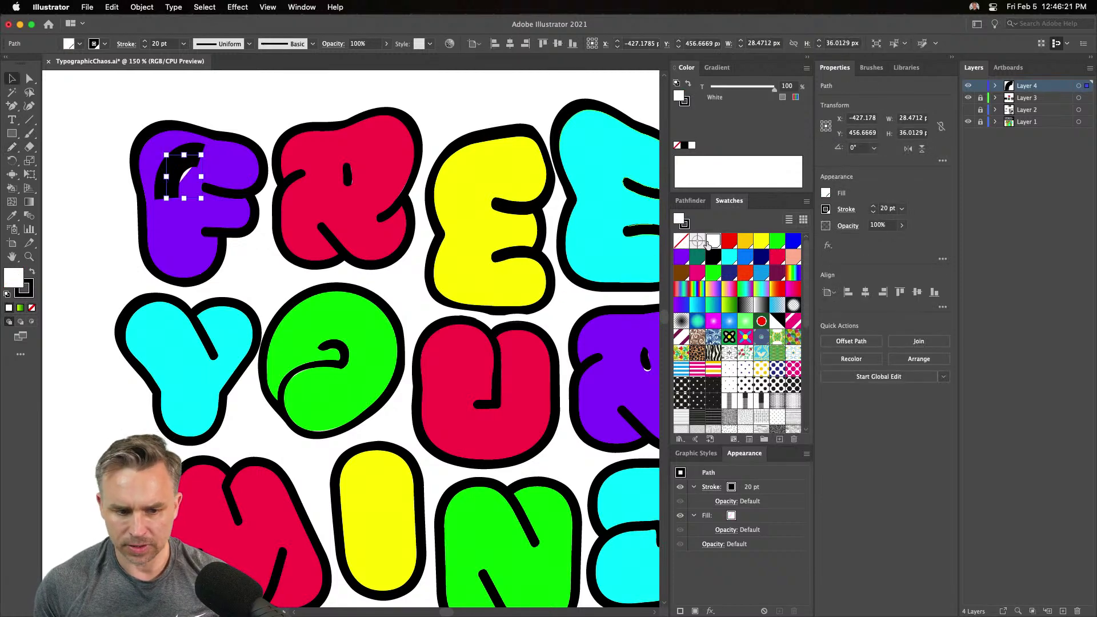
click(27, 272)
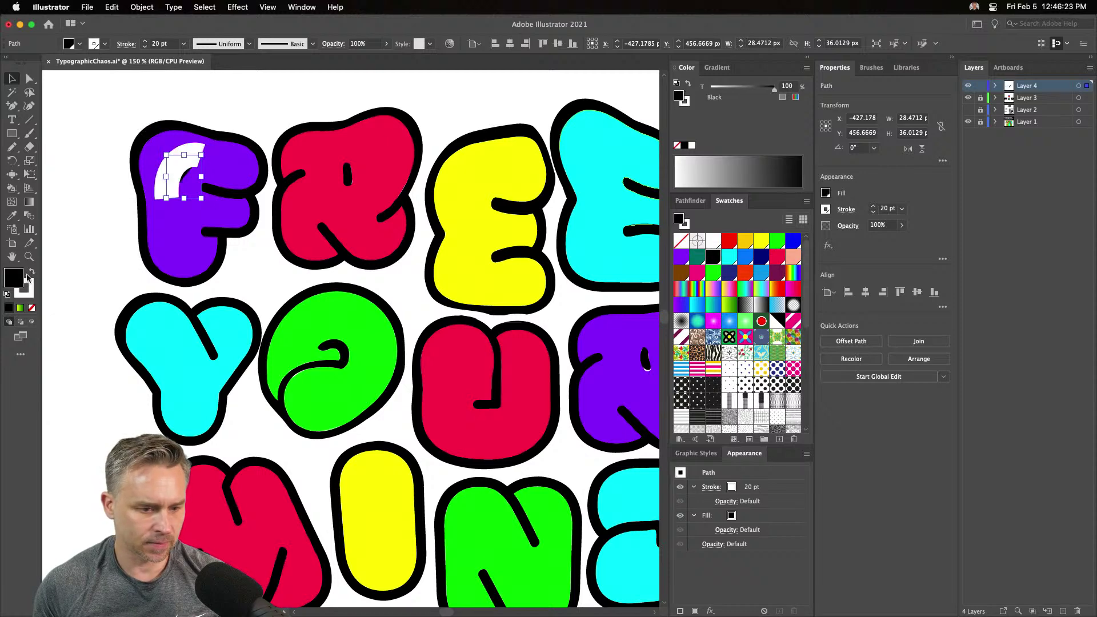
click(32, 308)
click(26, 290)
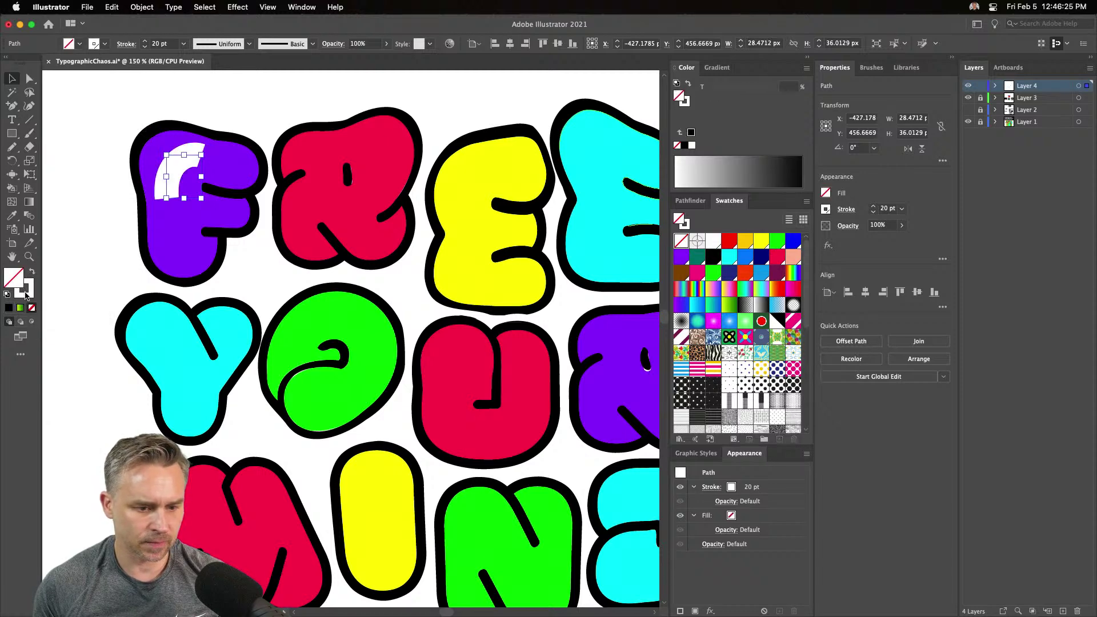
key(super+equal)
key(super+equal)
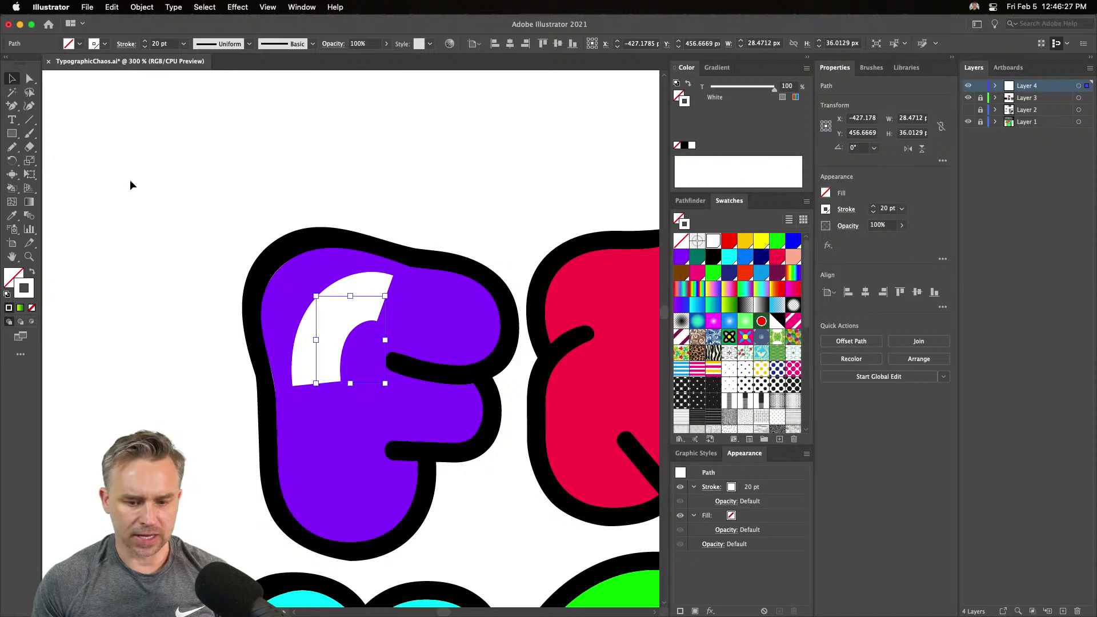
Give the white highlight stroke on the purple F a round cap and a round join
click(711, 488)
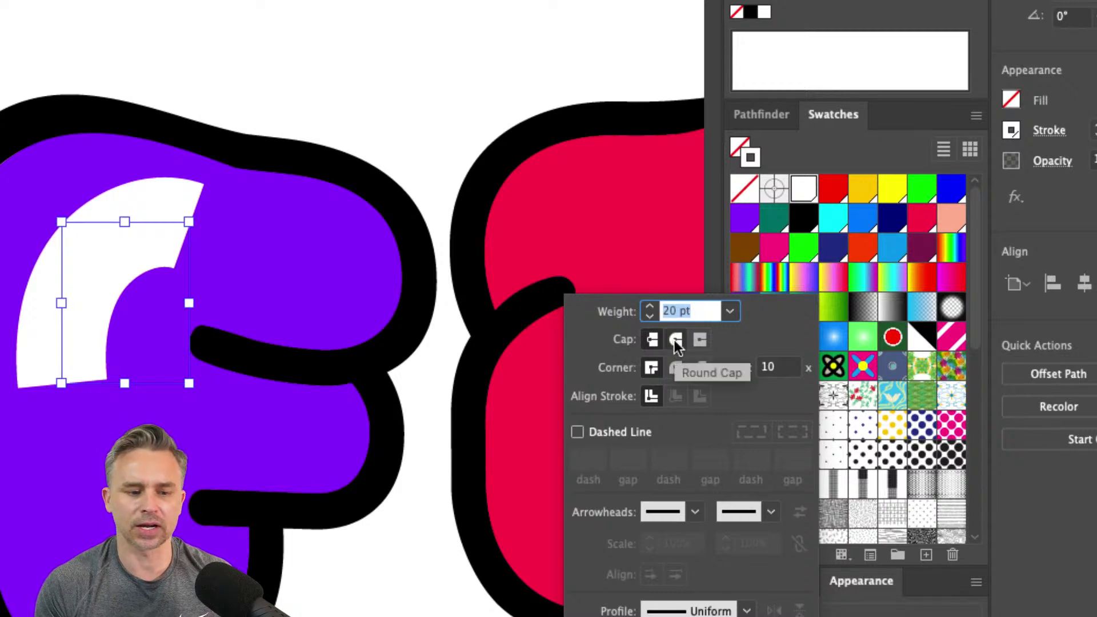
click(675, 340)
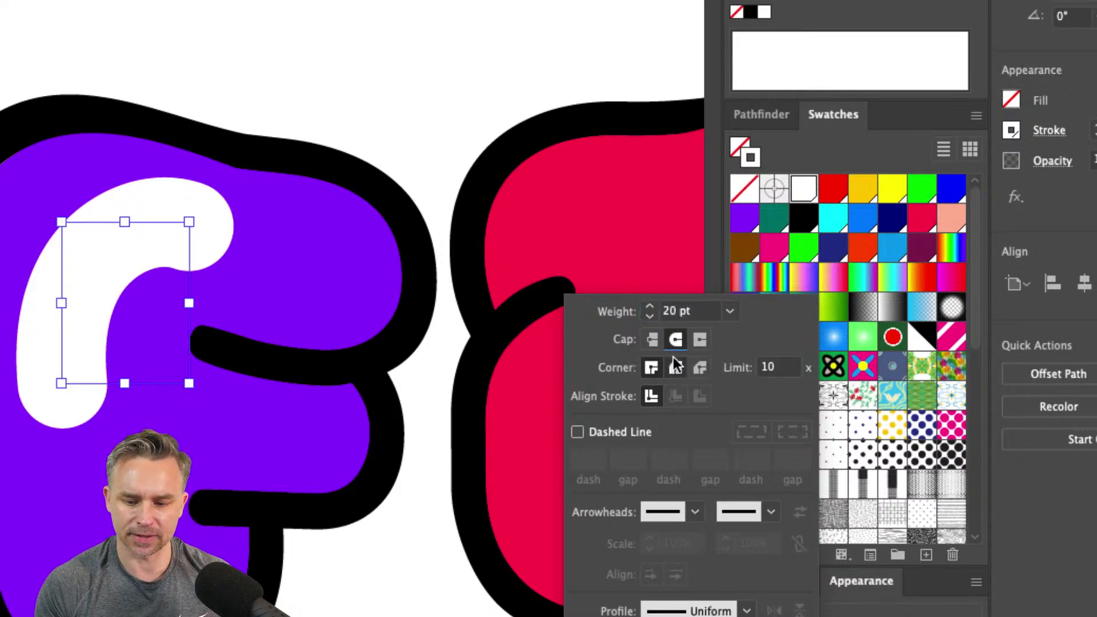
click(675, 368)
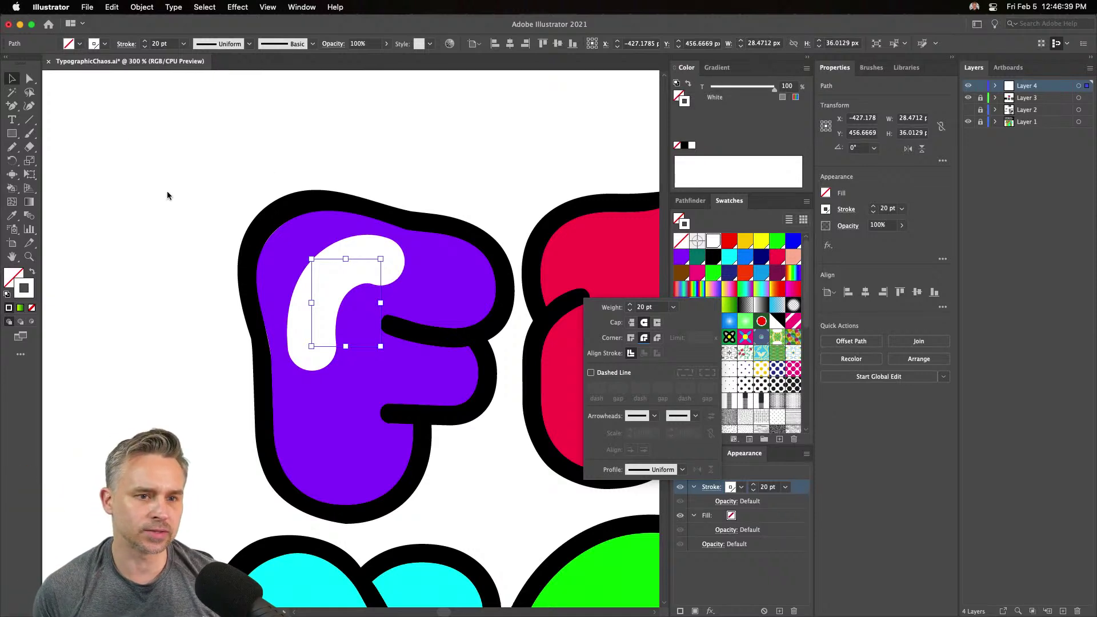
click(170, 174)
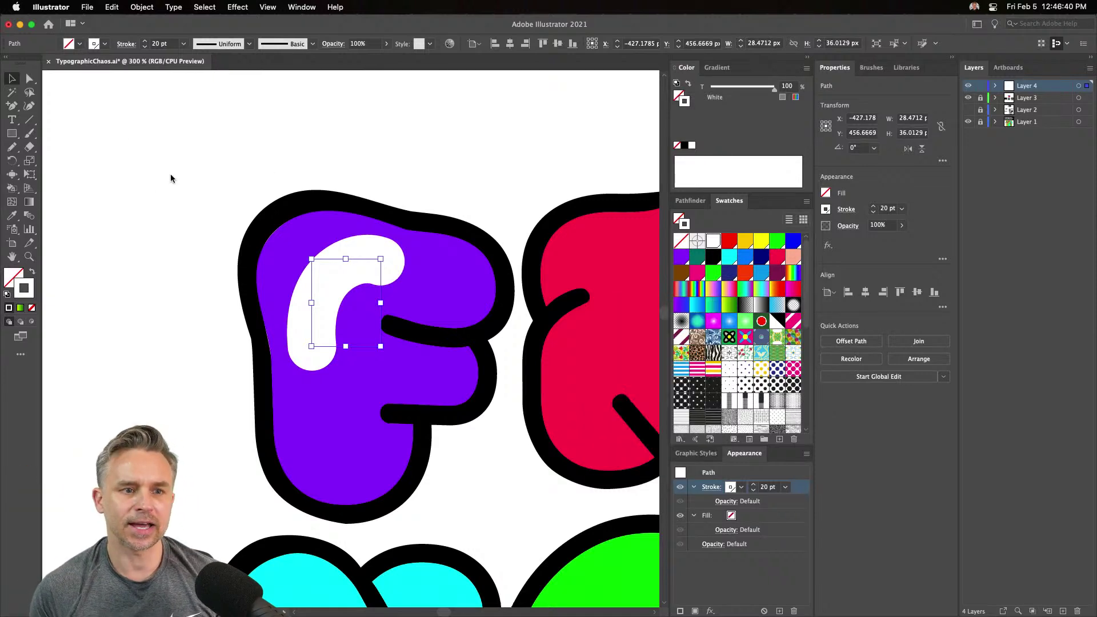
key(super+shift+a)
Set the blend mode of the purple F highlight's stroke to Overlay
click(327, 280)
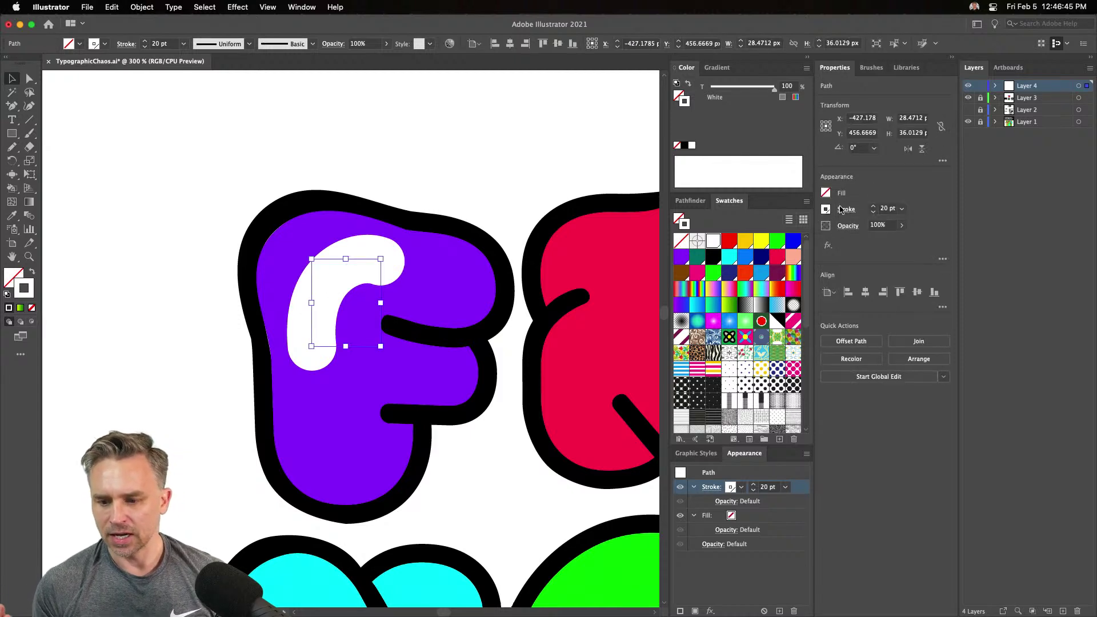
click(846, 211)
click(922, 214)
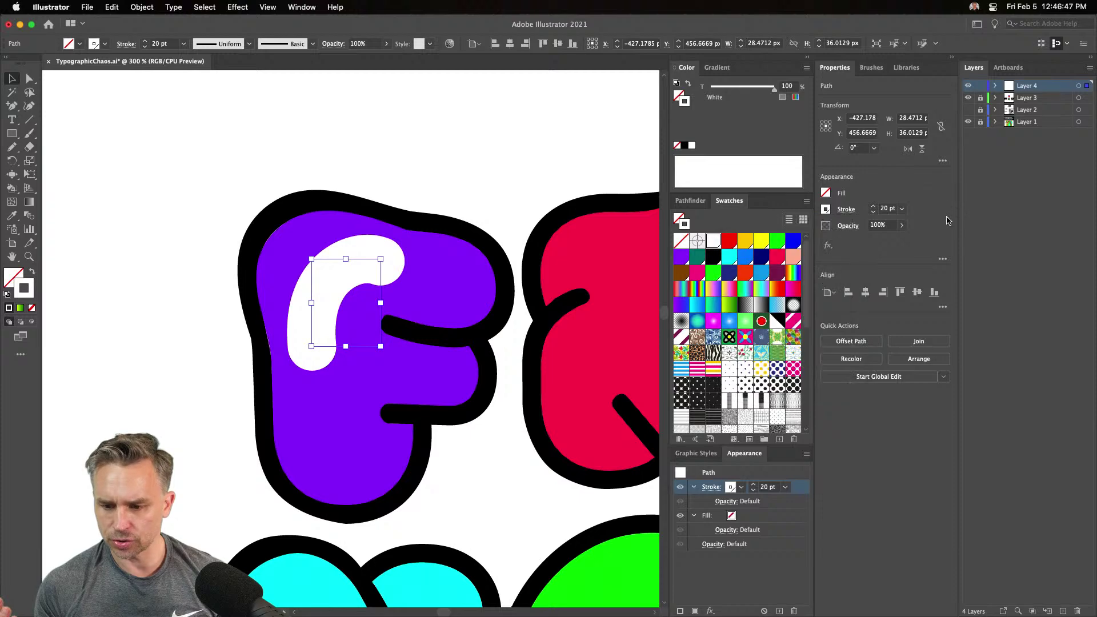
click(849, 226)
click(754, 247)
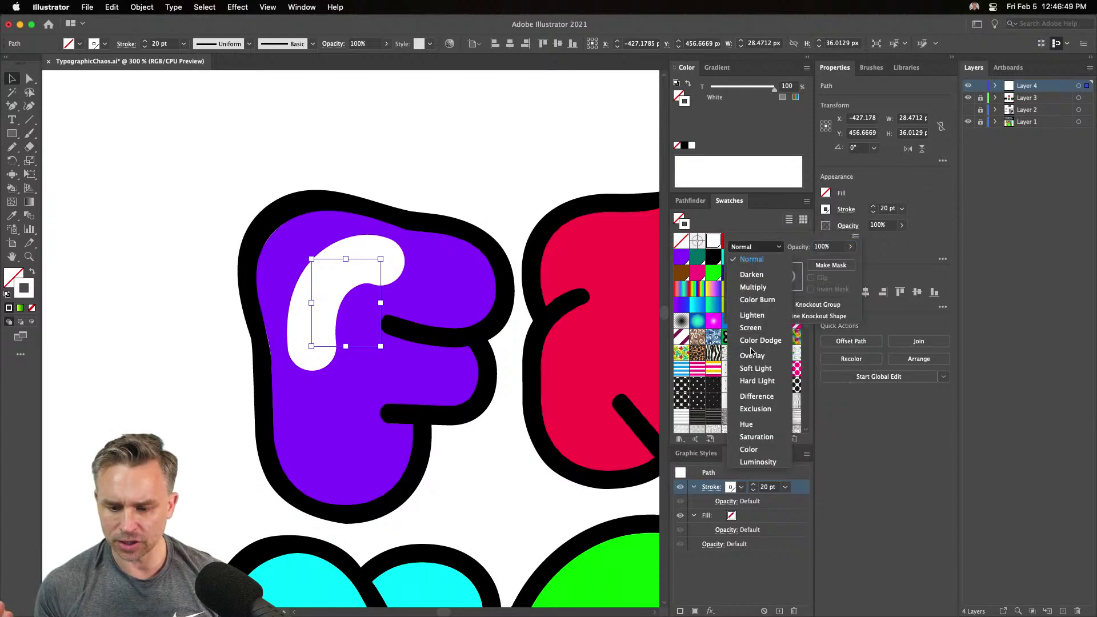
click(753, 356)
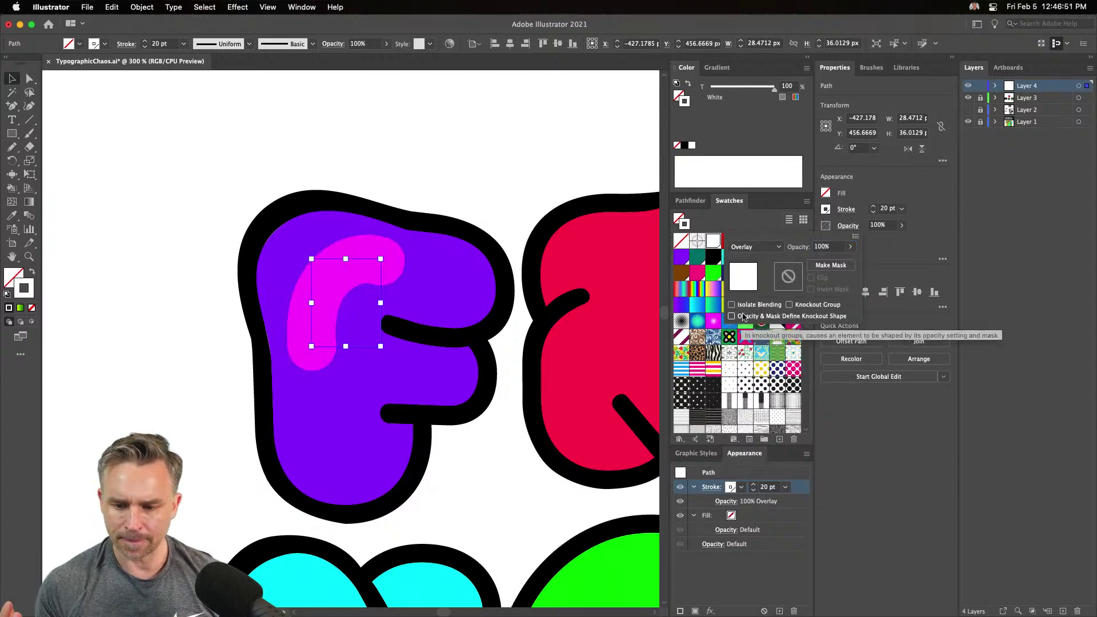
Try the Soft Light blend mode on the F highlight's stroke, and return it to Overlay
click(766, 252)
click(771, 371)
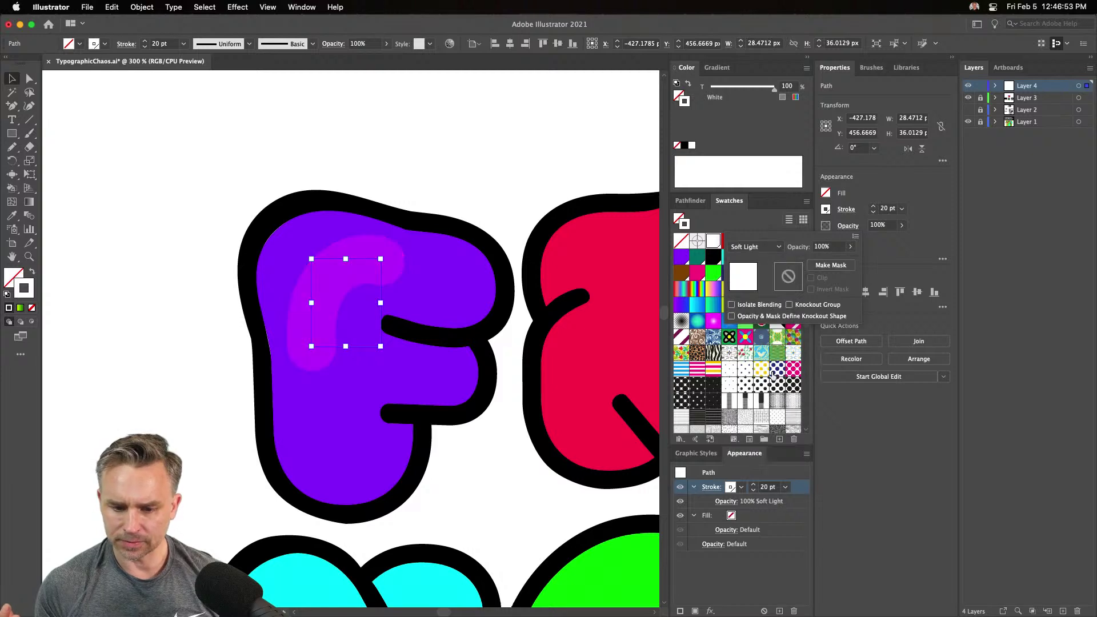
click(366, 148)
scroll(320, 146, right, 5)
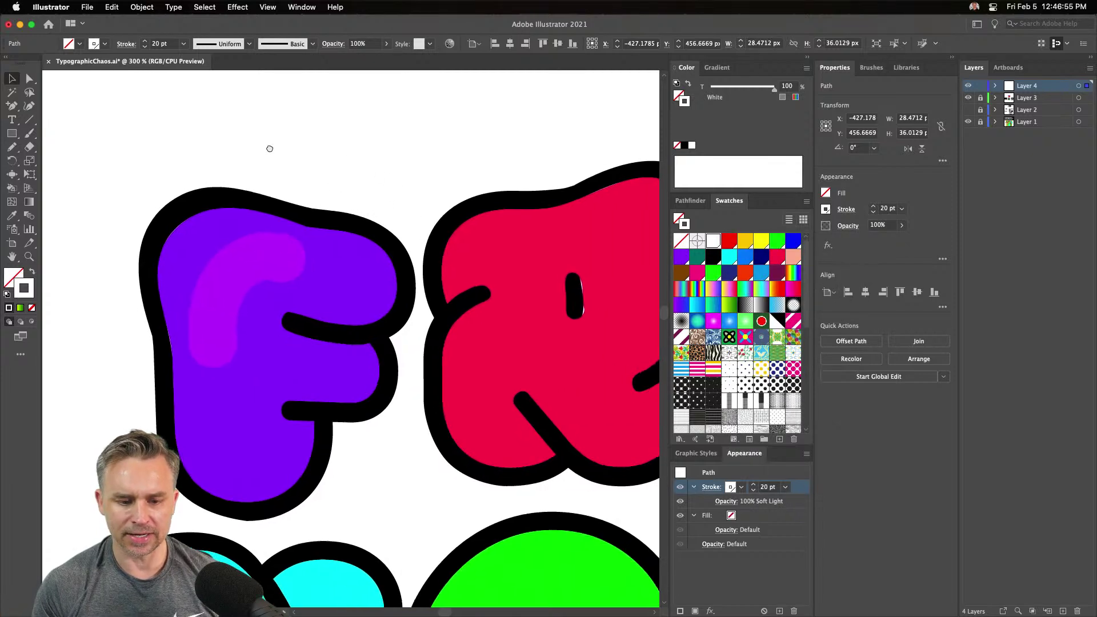
click(843, 227)
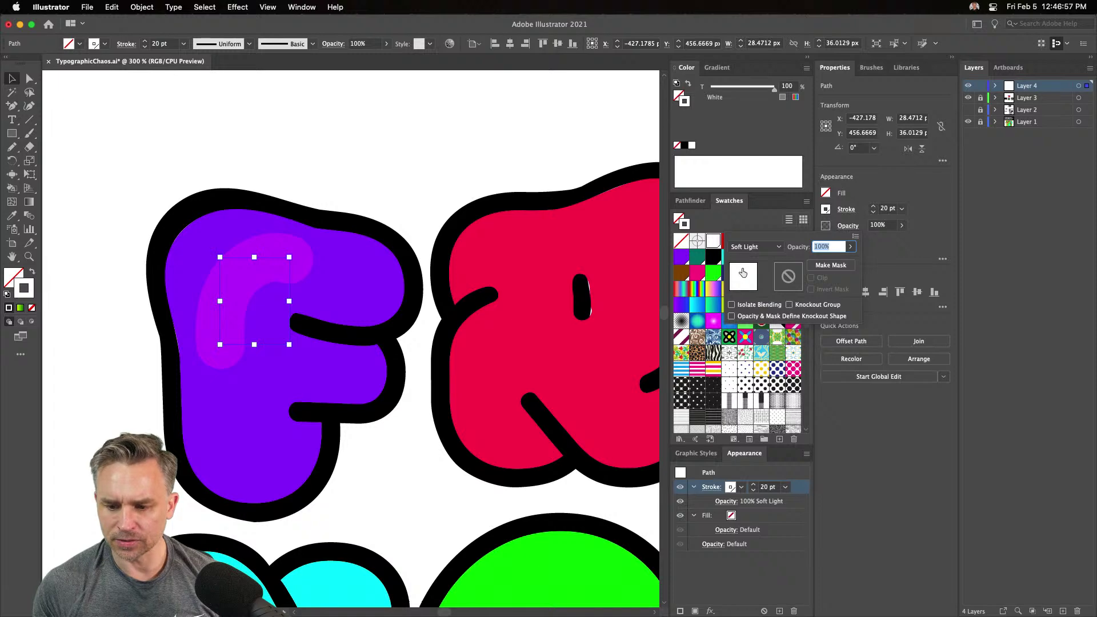
click(755, 247)
click(761, 357)
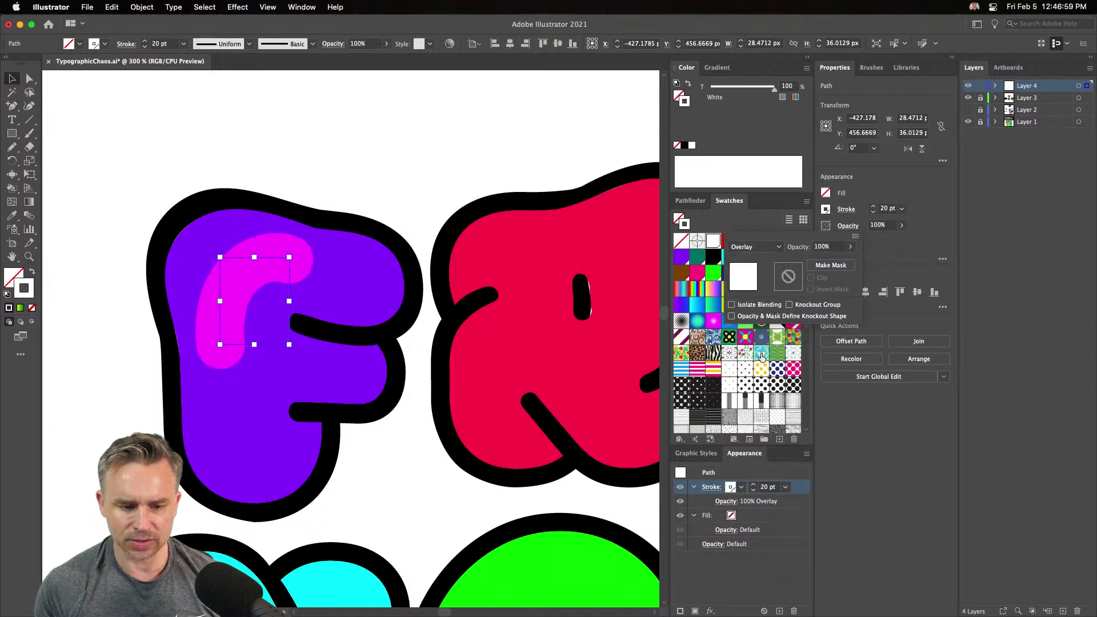
click(252, 107)
scroll(179, 147, right, 4)
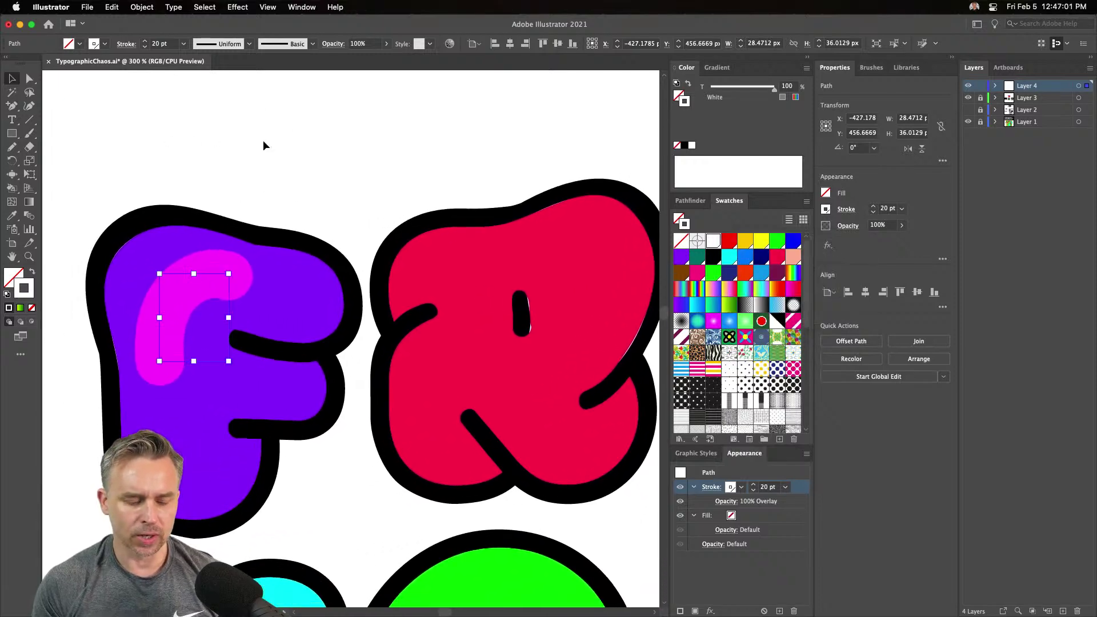
Try Width Profile 1 on the F's highlight stroke and undo it
click(250, 44)
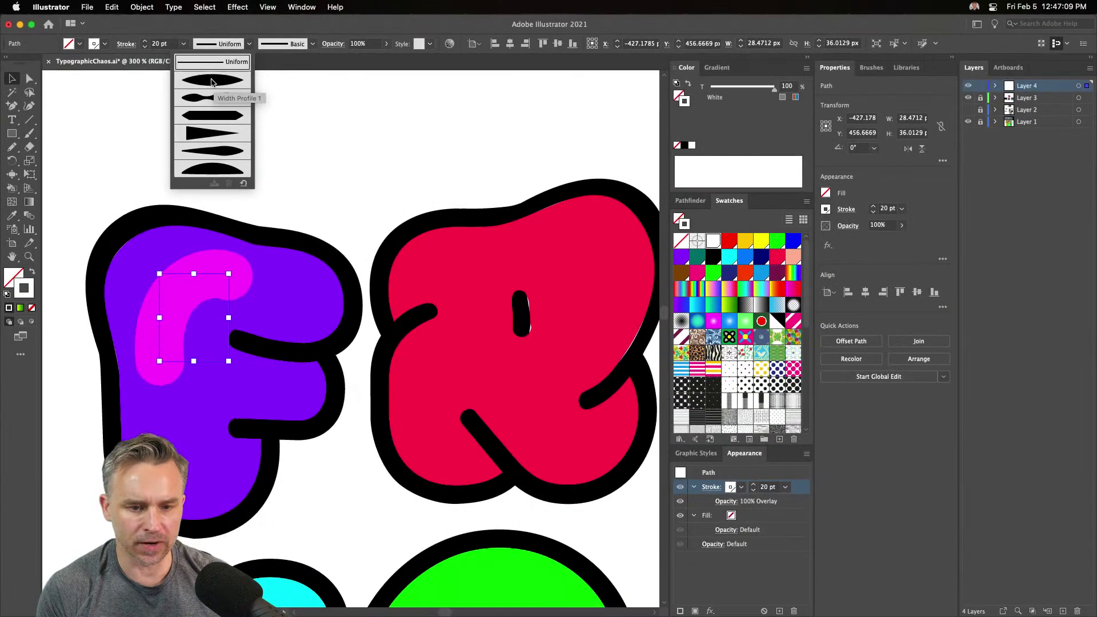
click(211, 80)
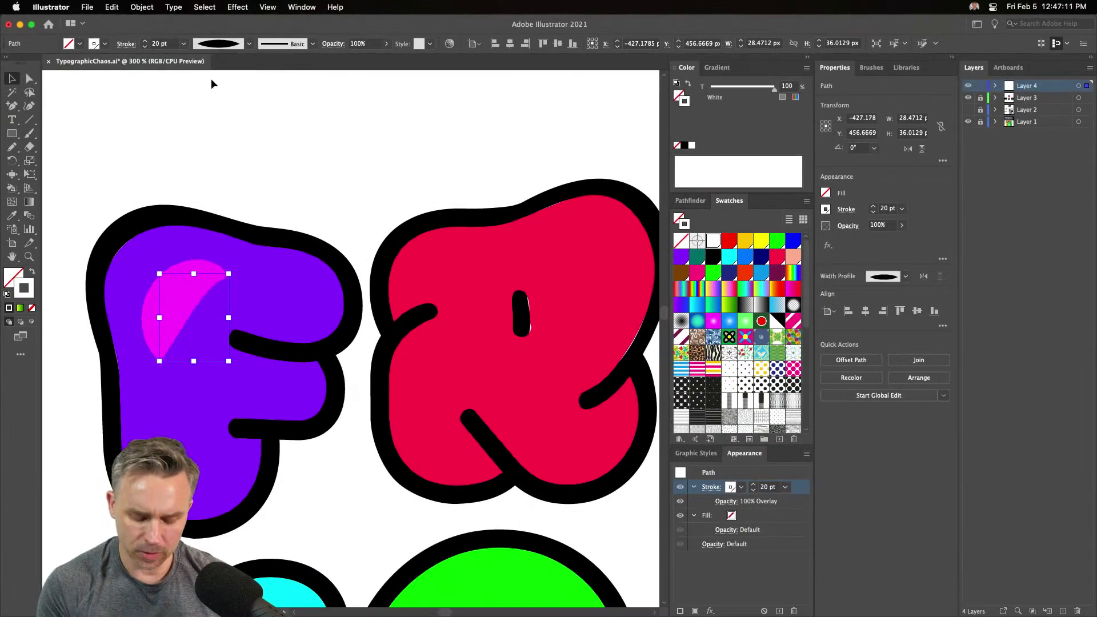
key(super+z)
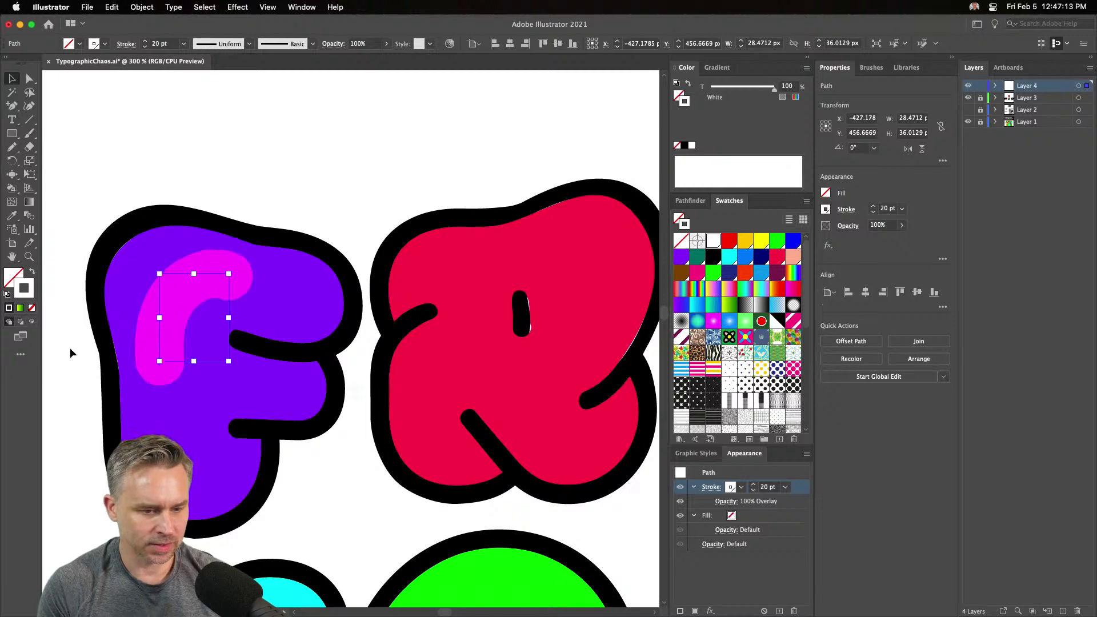
Widen the middle of the F's highlight stroke to about 28 pt with the Width tool
key(super+equal)
key(super+equal)
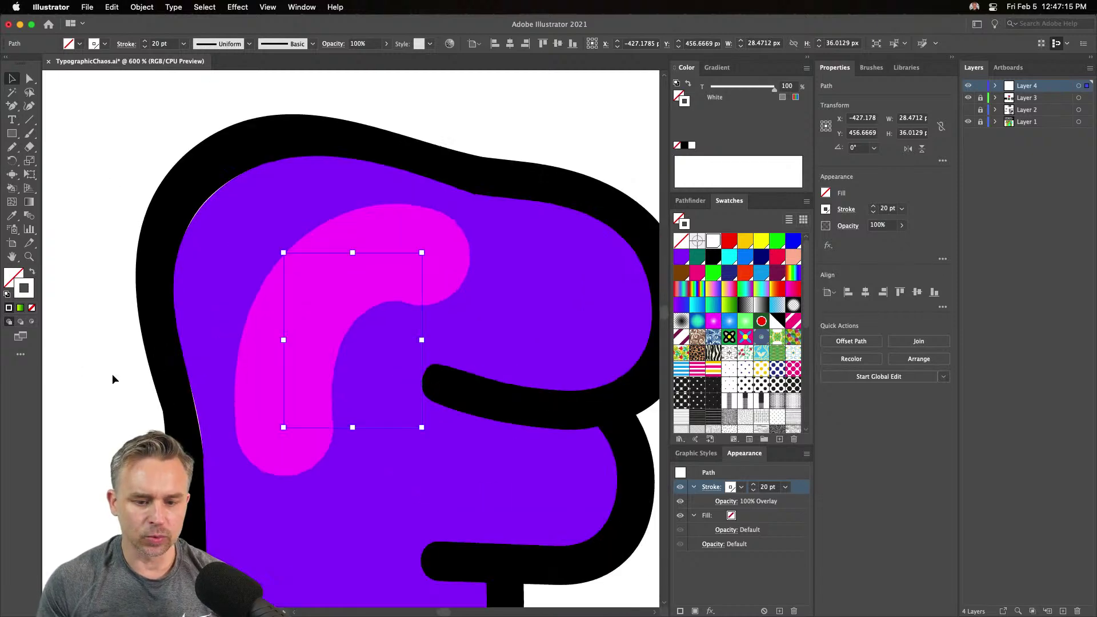
click(10, 187)
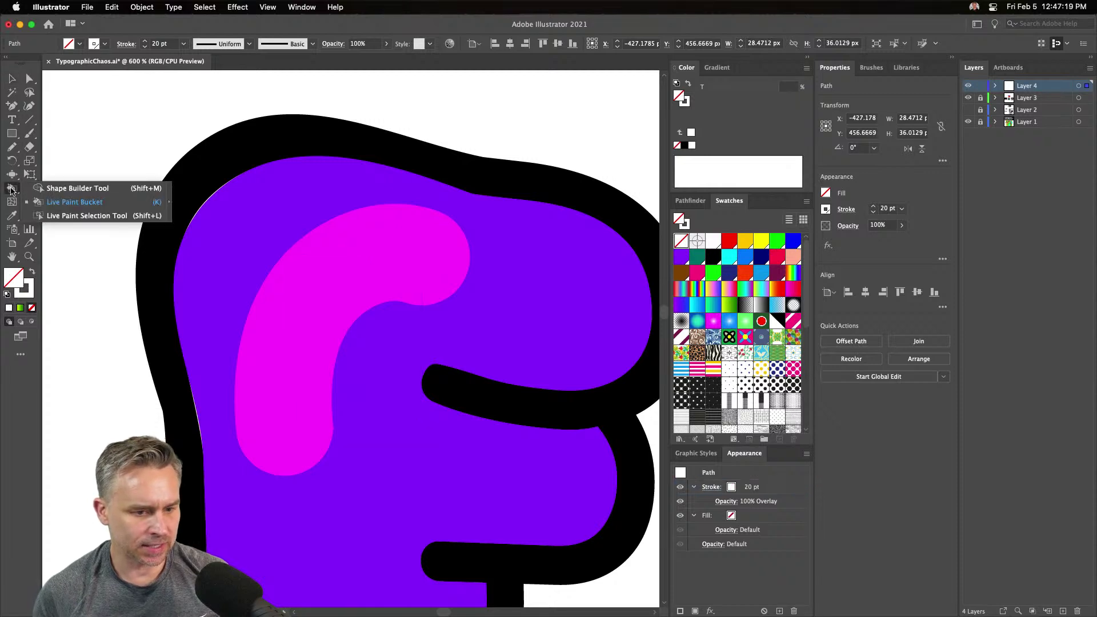
click(12, 174)
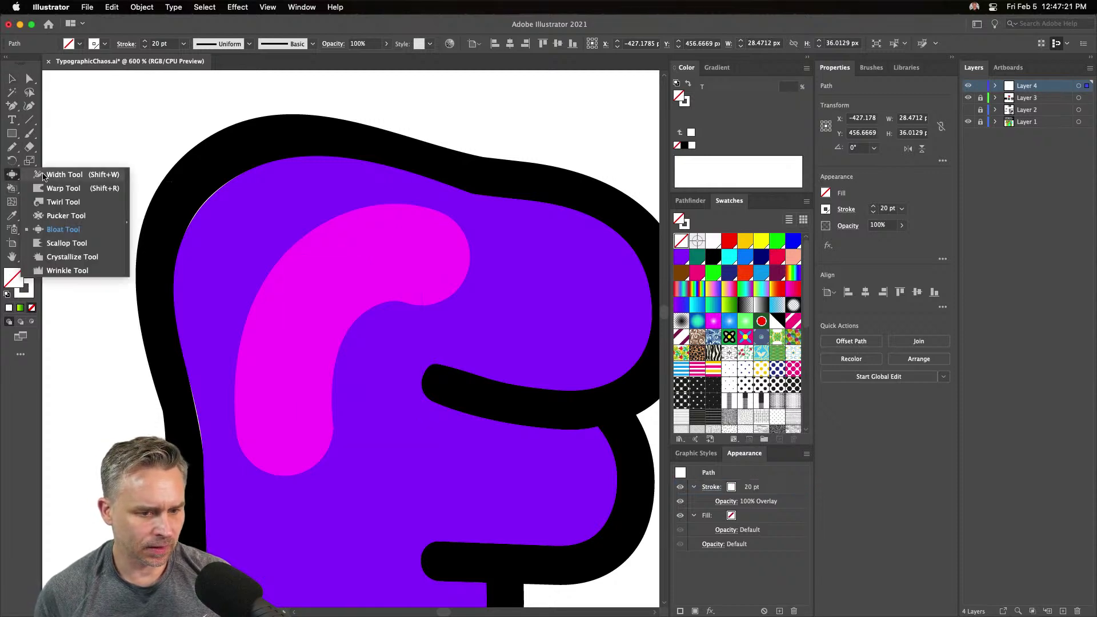
click(43, 176)
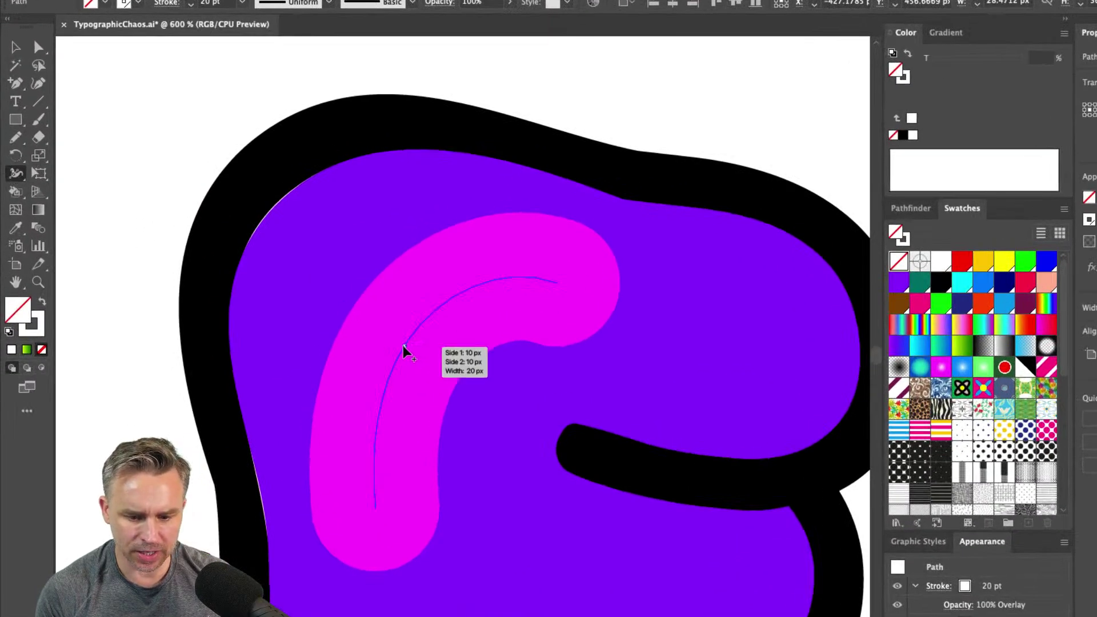
drag(404, 351, 481, 403)
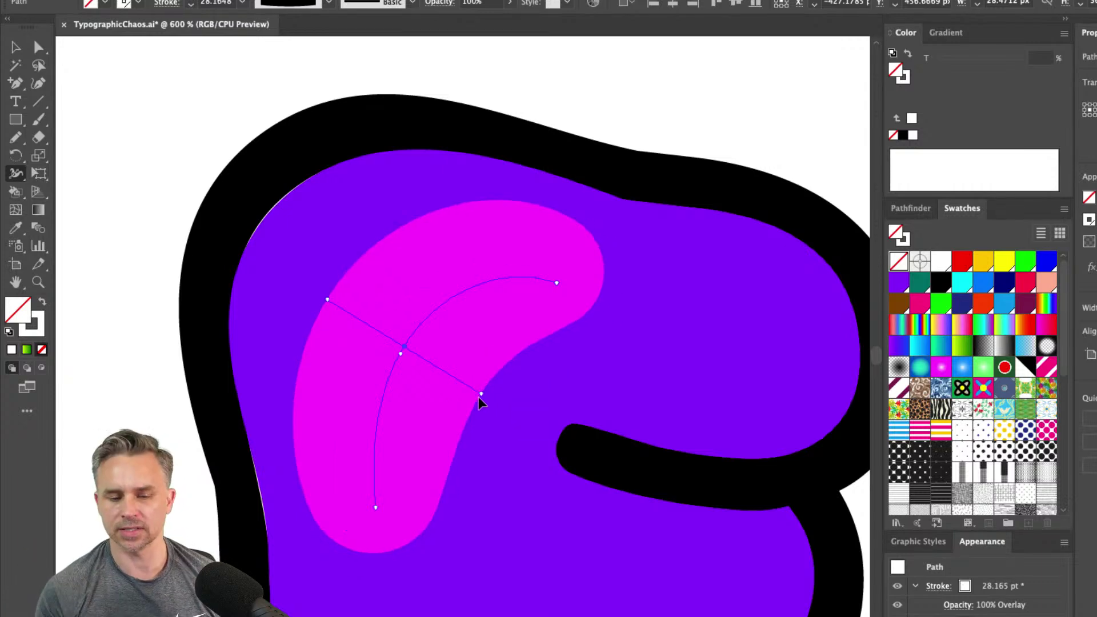
Try scaling the F's highlight down to about 20 px wide, undo the scaling and deselect
key(v)
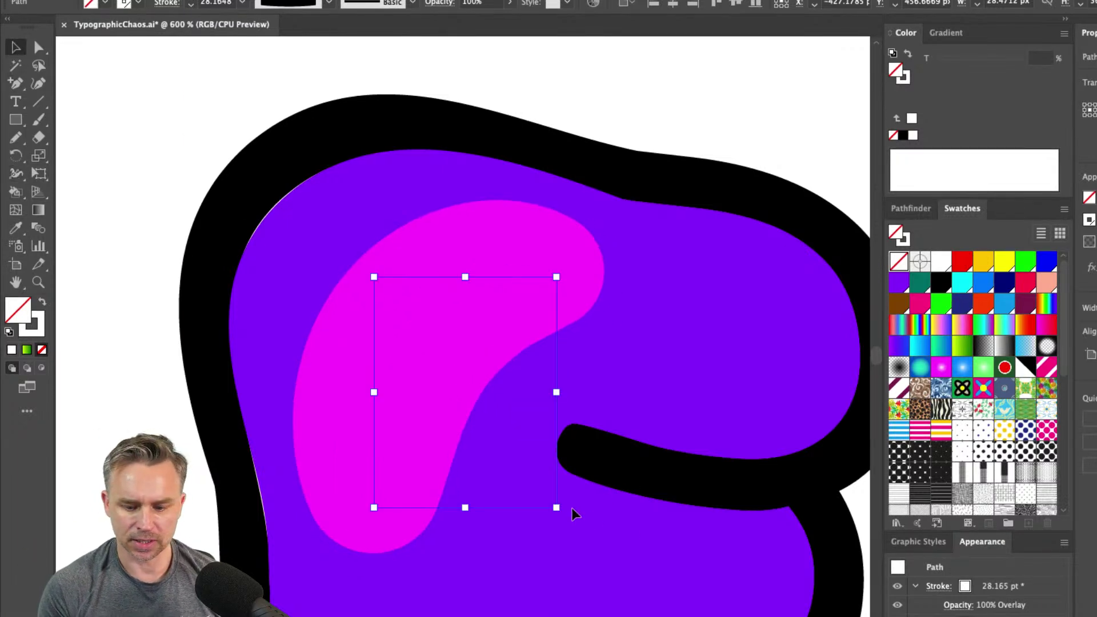
drag(557, 508, 498, 453)
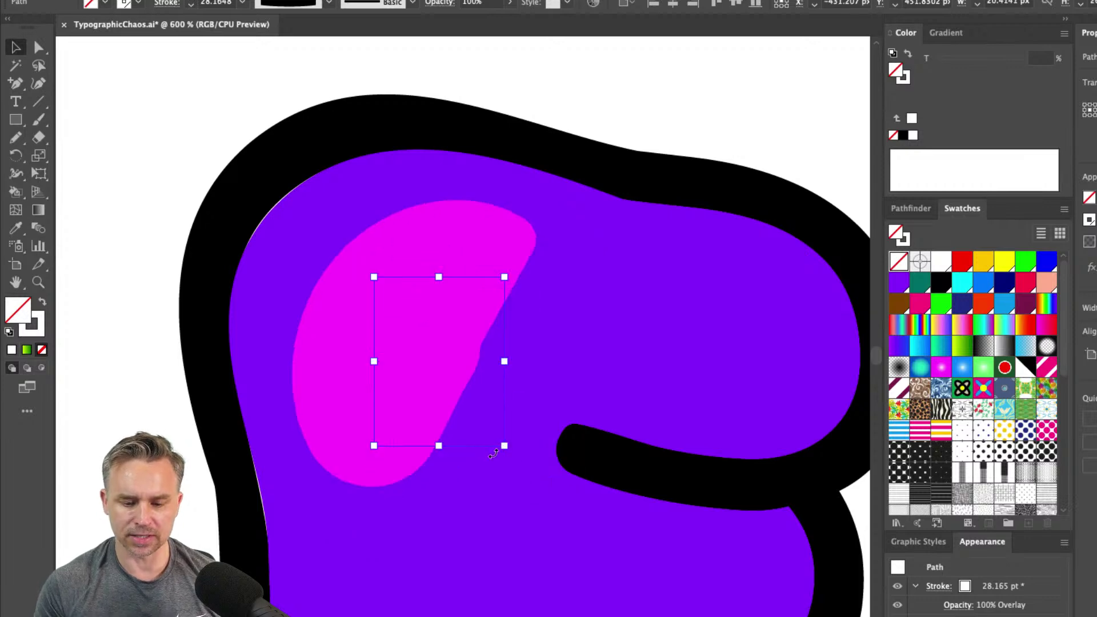
key(ctrl+z)
key(ctrl+shift+a)
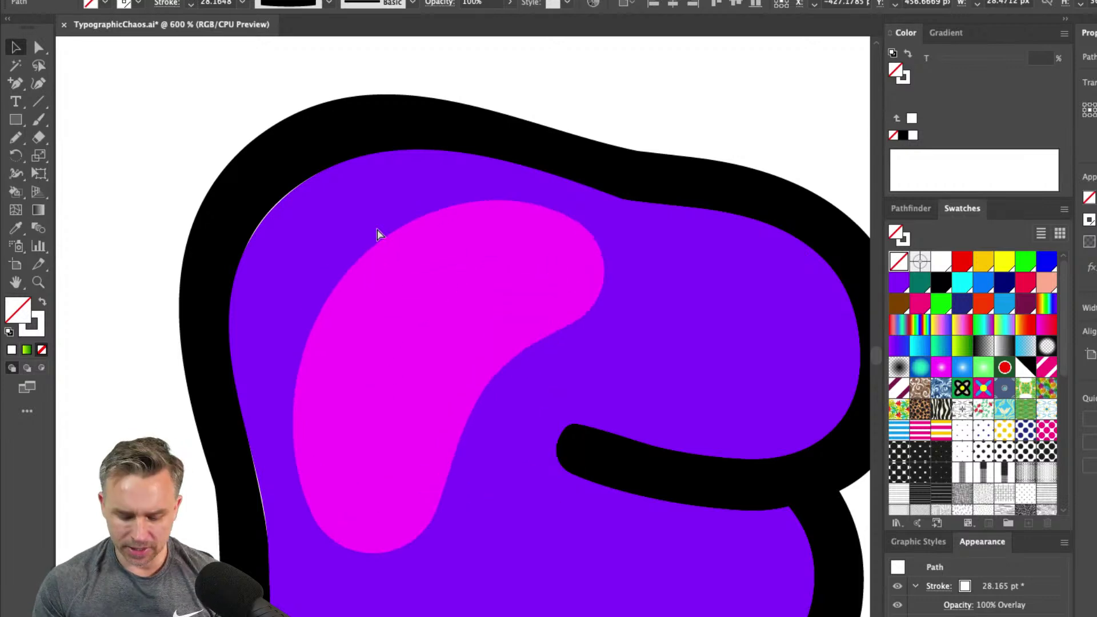
With the F's highlight selected, turn off New Art Has Basic Appearance so new paths reuse its Overlay stroke
key(ctrl+minus)
key(ctrl+minus)
key(ctrl+minus)
drag(526, 269, 354, 224)
click(264, 302)
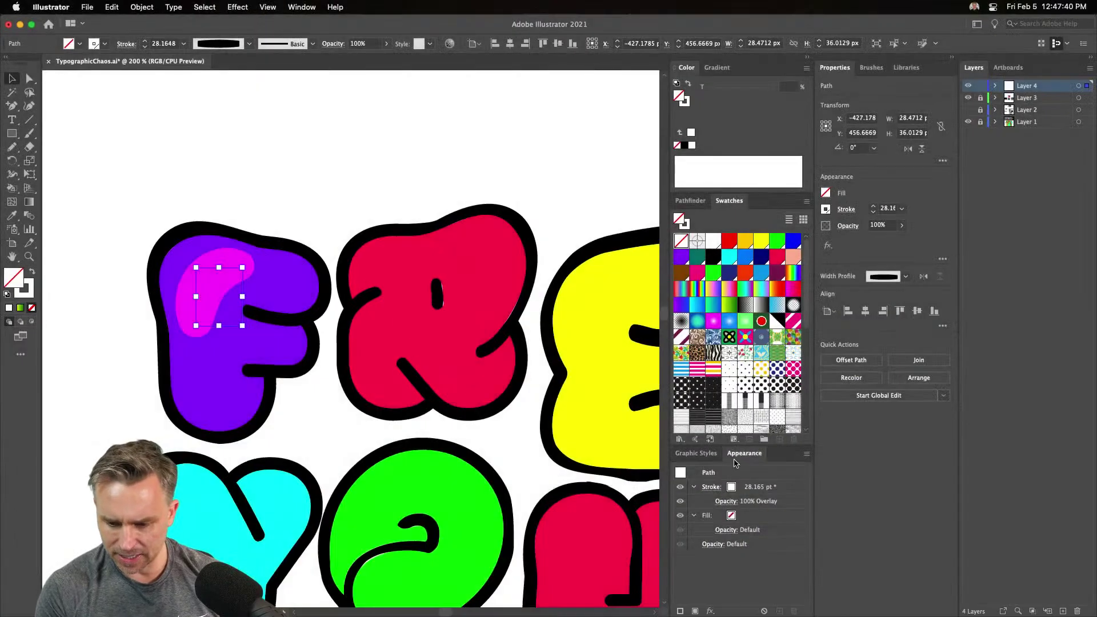
drag(736, 463, 396, 240)
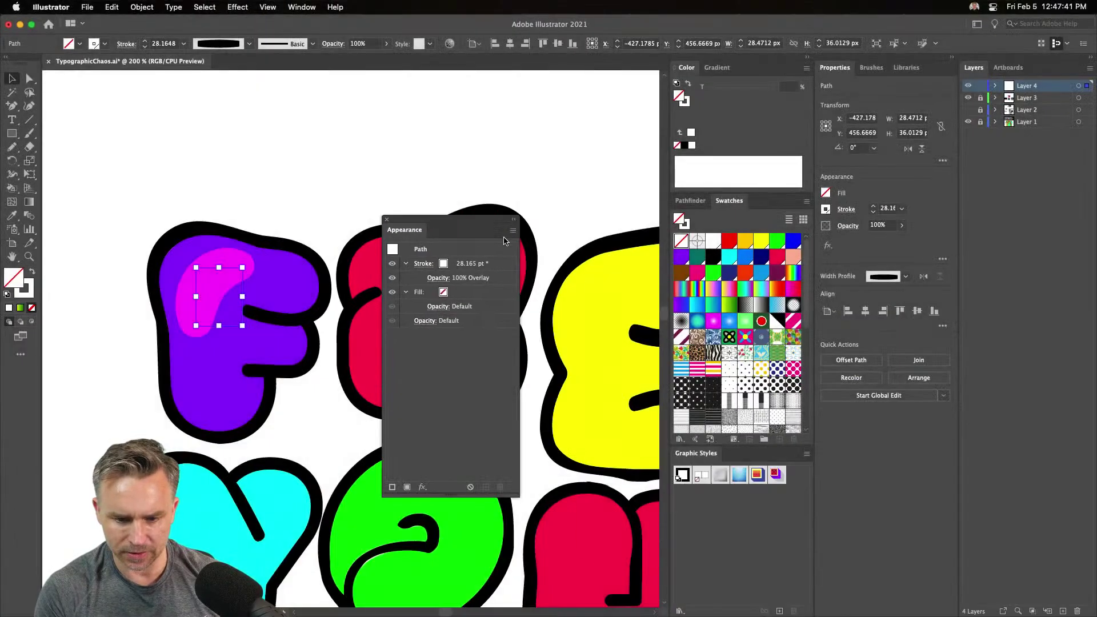
click(512, 230)
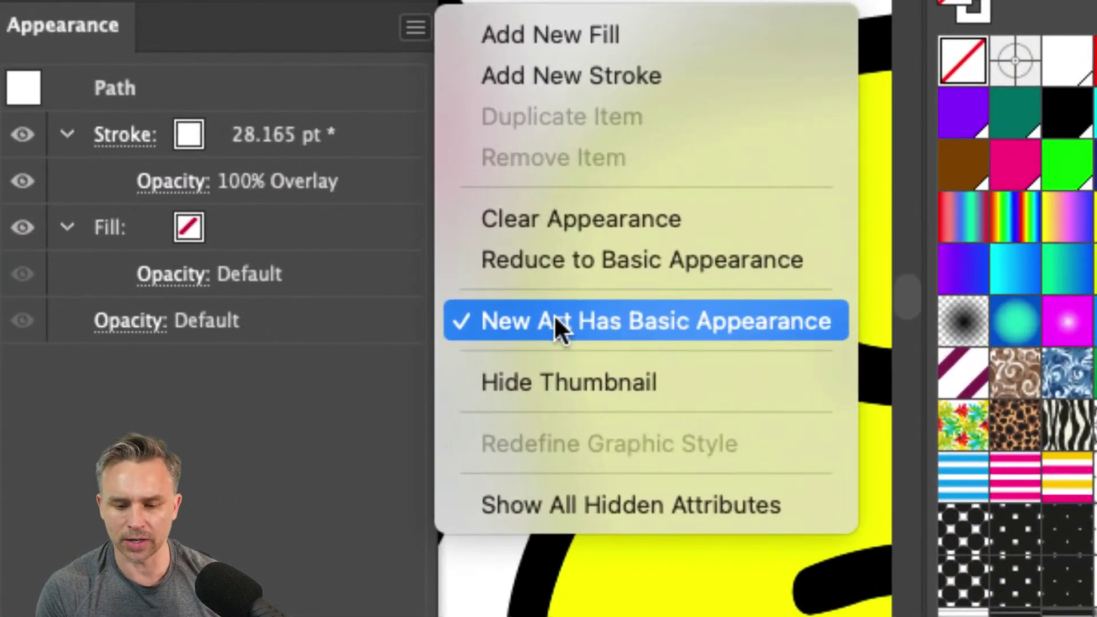
click(555, 320)
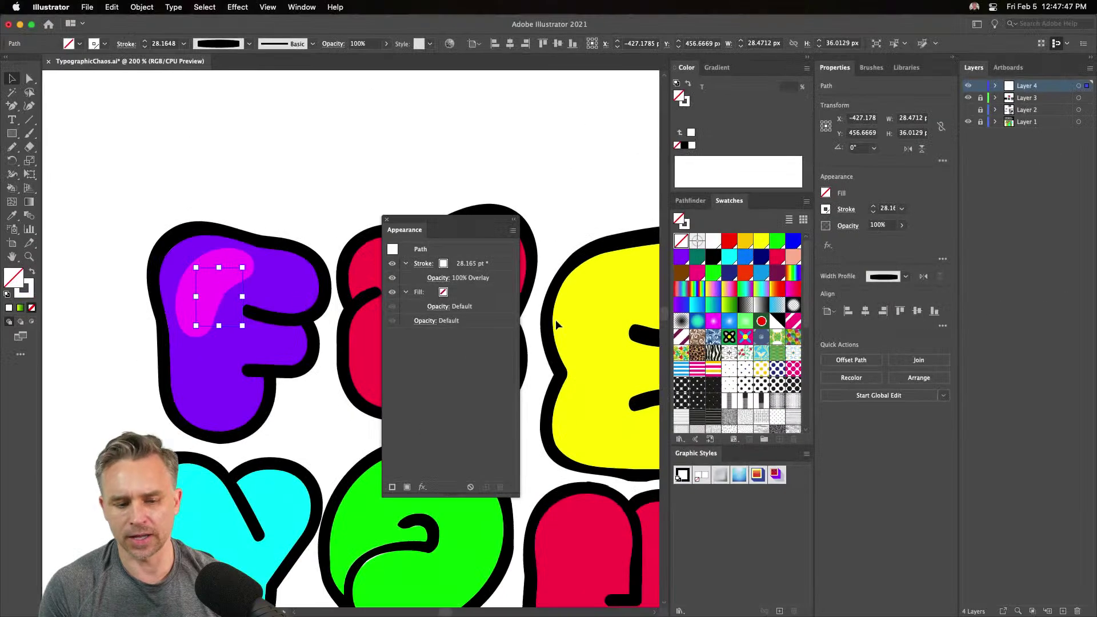
drag(408, 234, 744, 453)
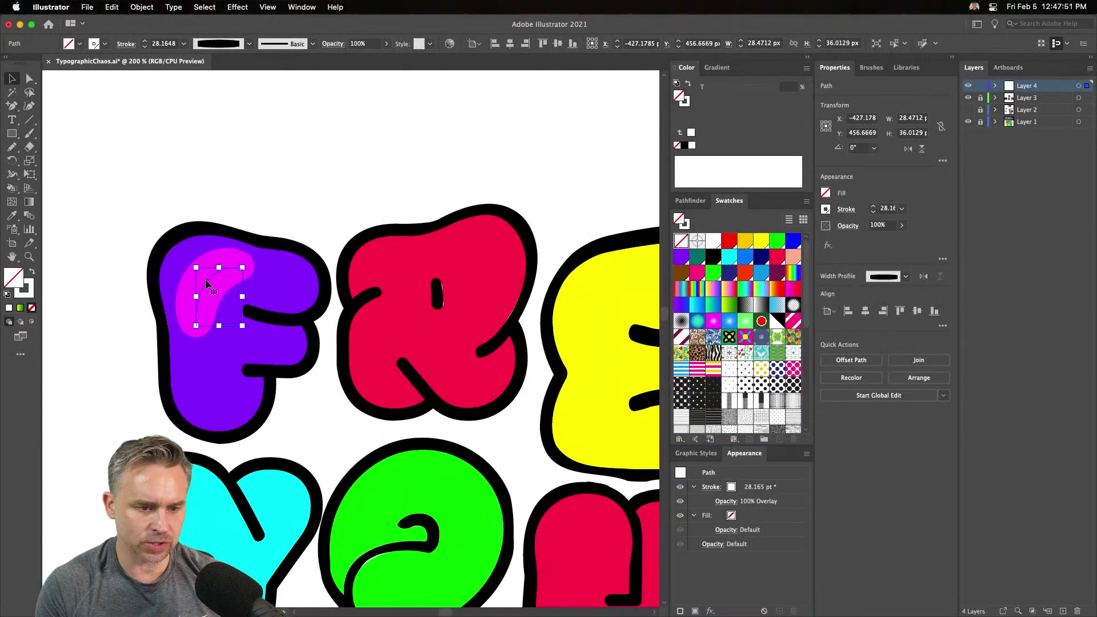
Draw a curved highlight about 35 by 36 px inside the red R's upper-right corner with the Pencil tool
key(n)
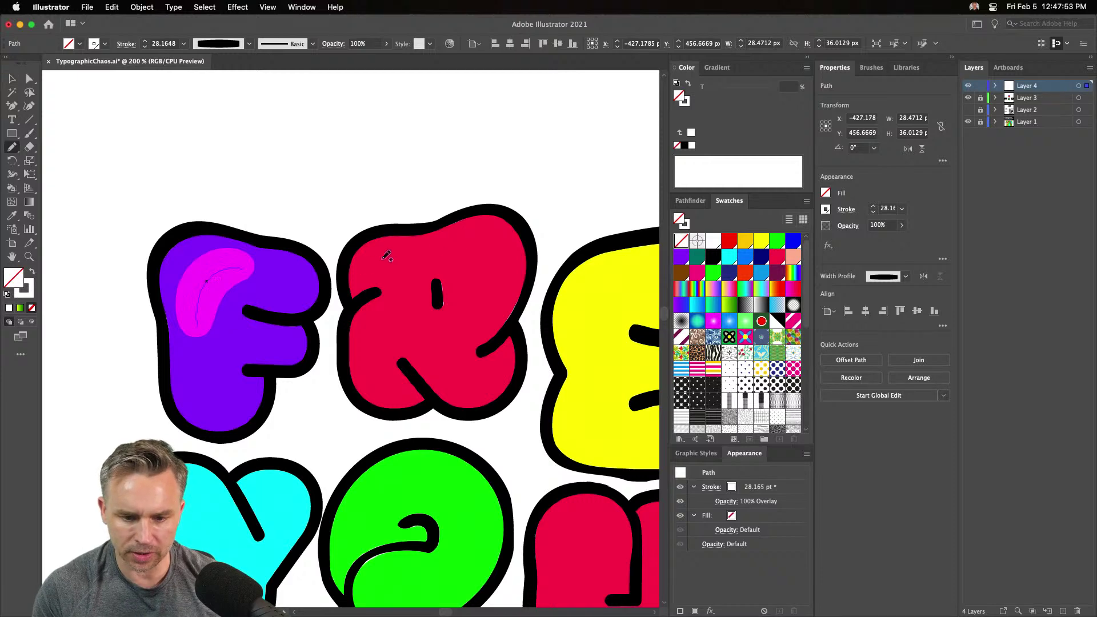
mouse_move(434, 248)
mouse_down()
mouse_move(474, 241)
mouse_move(437, 247)
mouse_up()
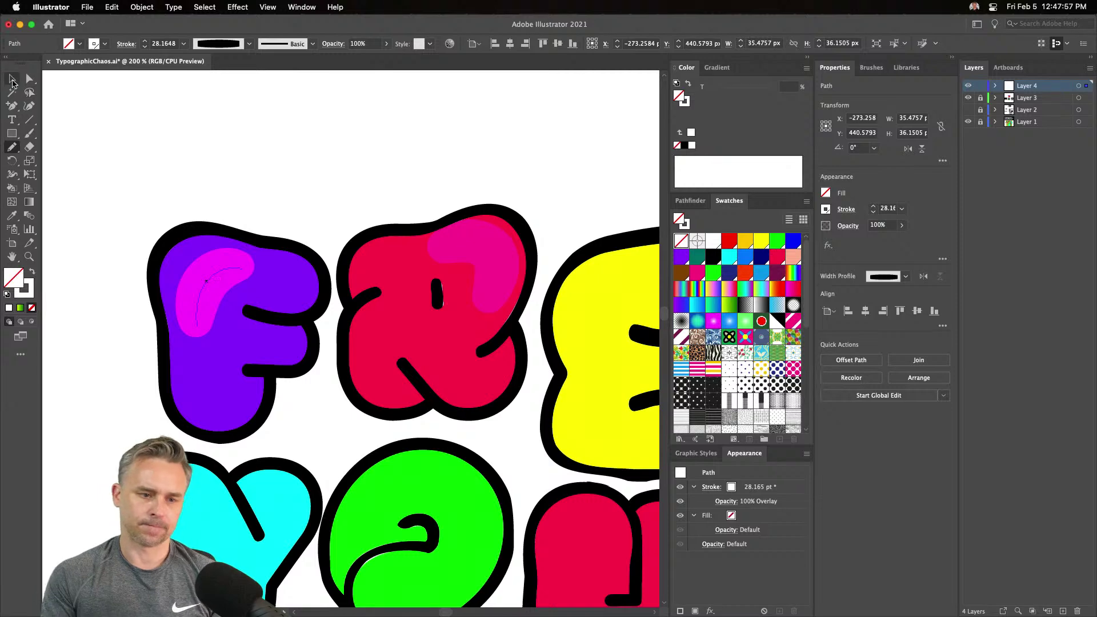
click(12, 79)
click(464, 264)
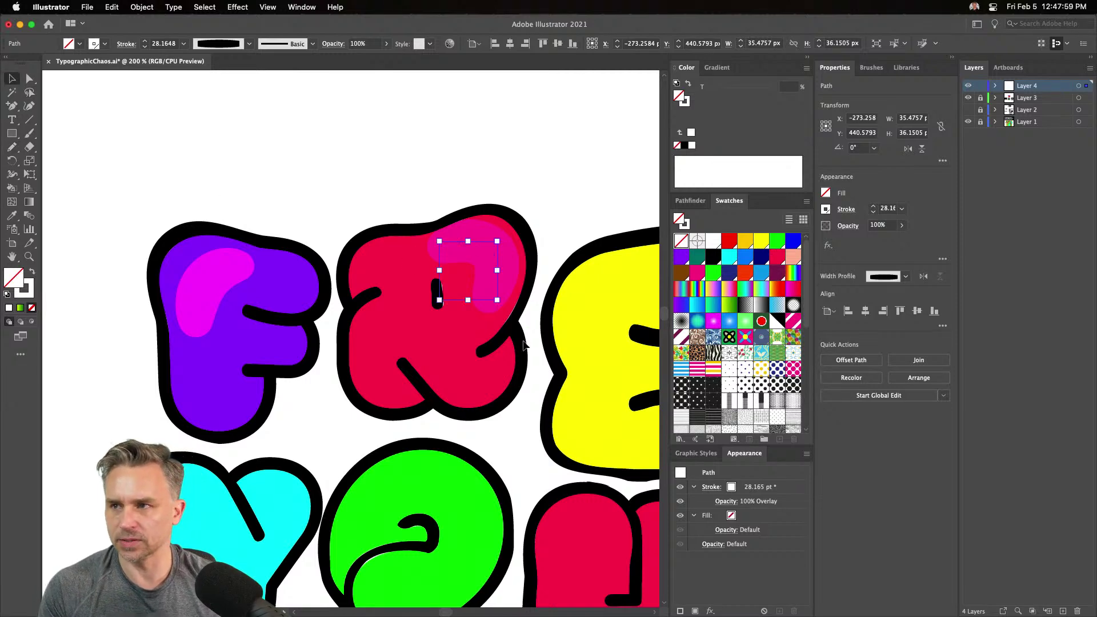
click(204, 180)
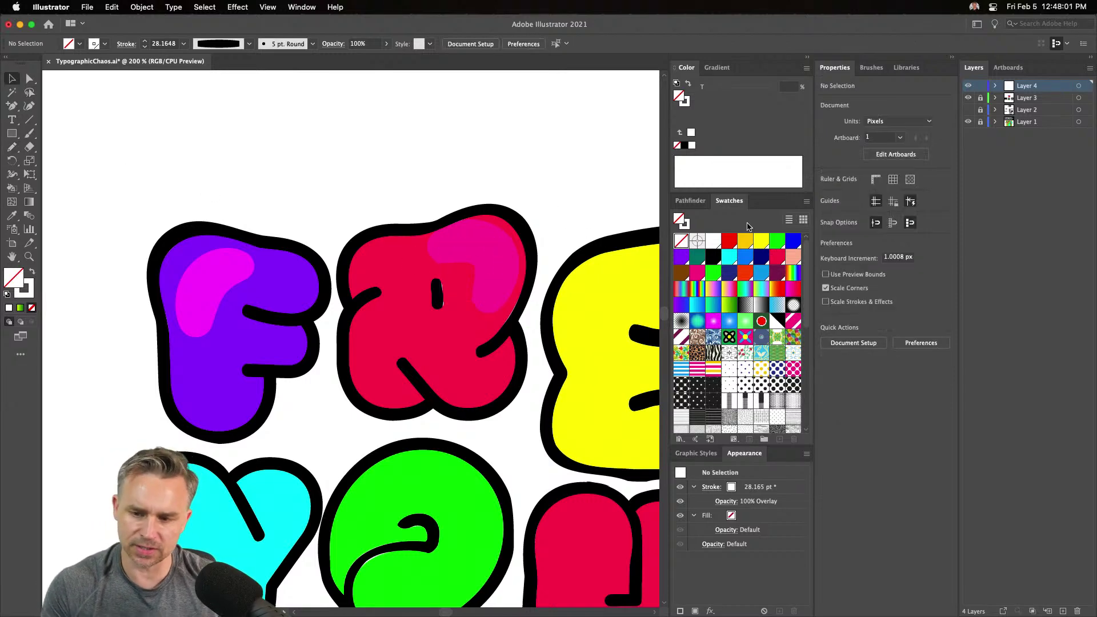
Select the R's highlight, set its object-level blending mode to Normal and deselect it
click(451, 253)
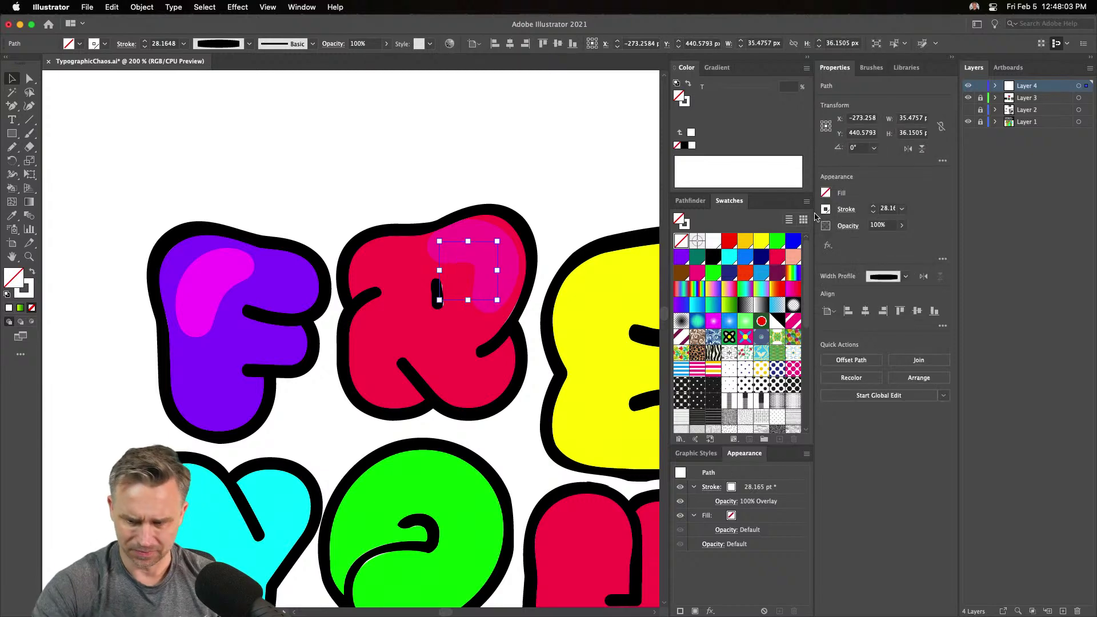
click(853, 228)
click(760, 248)
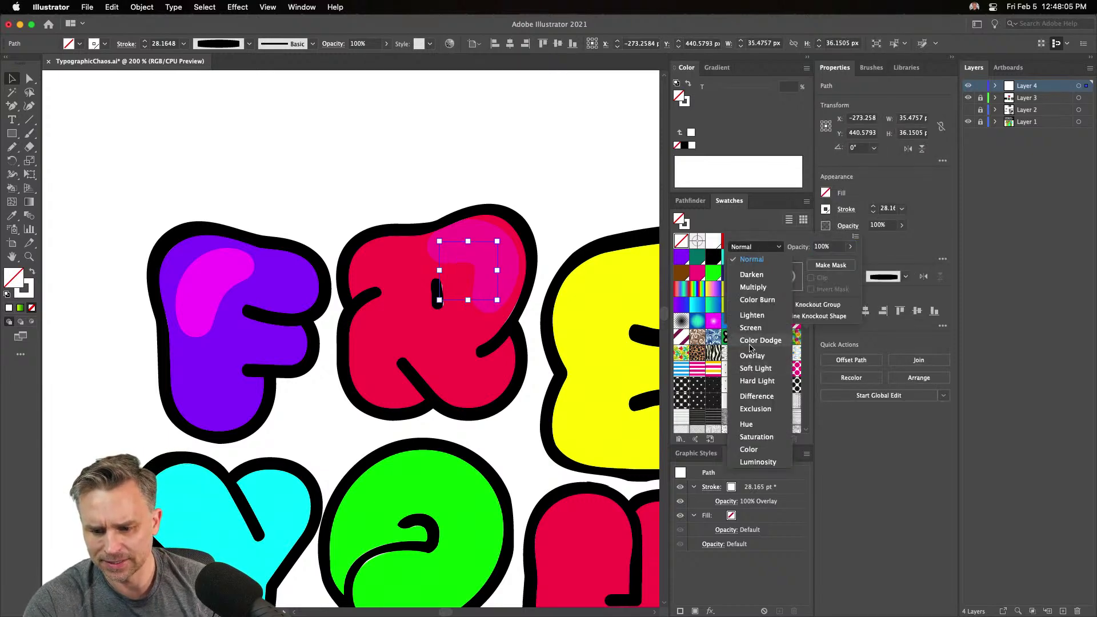
click(754, 260)
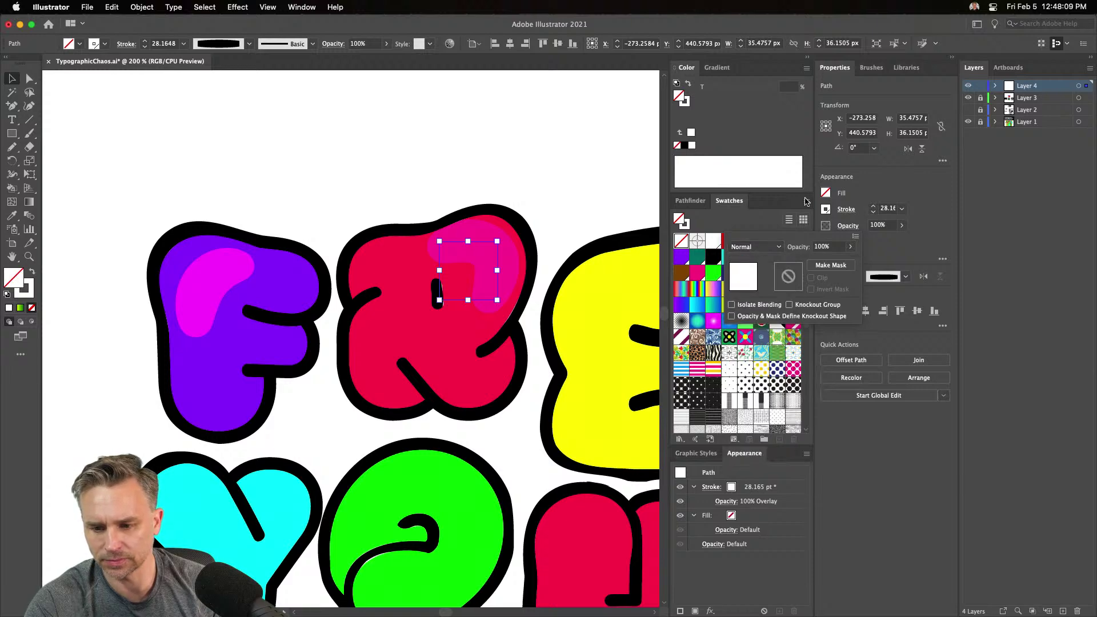
click(393, 145)
click(845, 226)
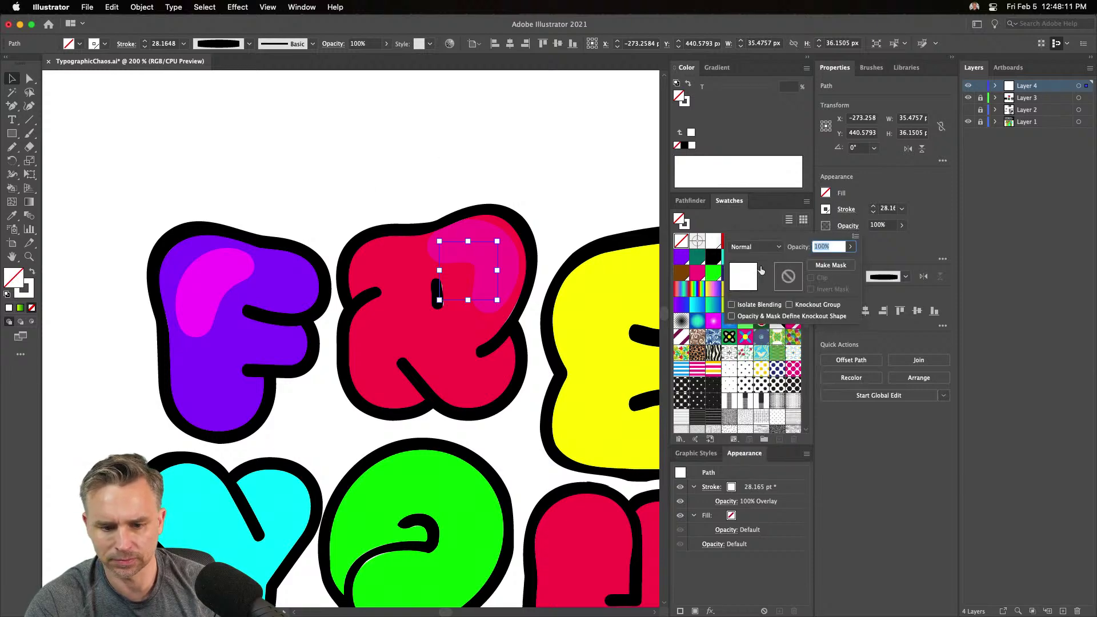
click(407, 188)
click(407, 188)
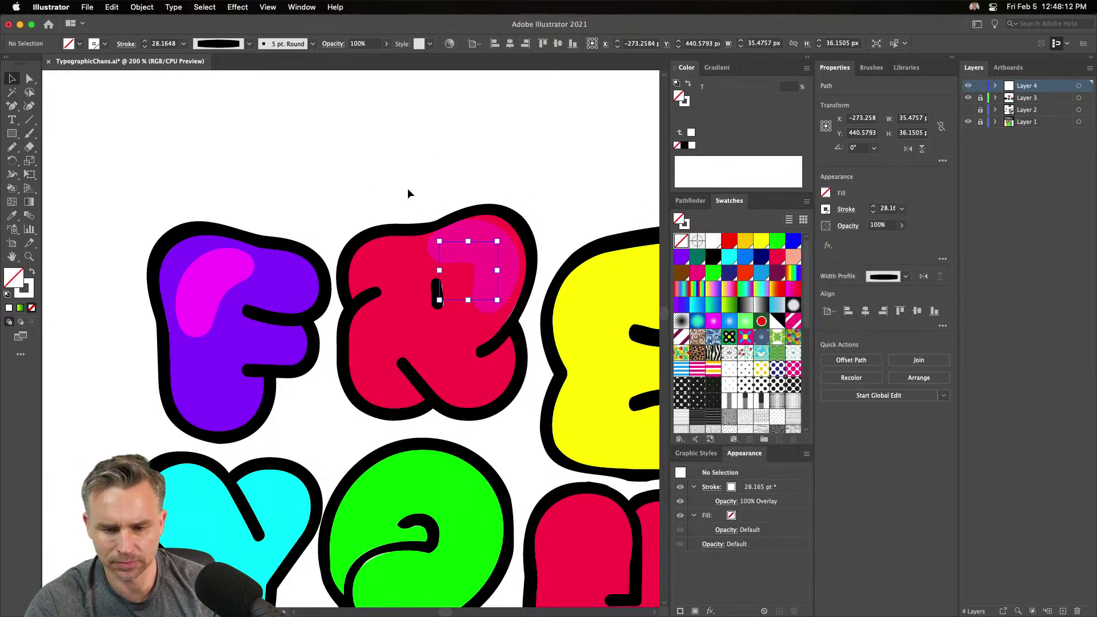
Select the F and R highlights together, set their object-level blending mode to Normal and deselect them
click(217, 272)
shift+click(470, 260)
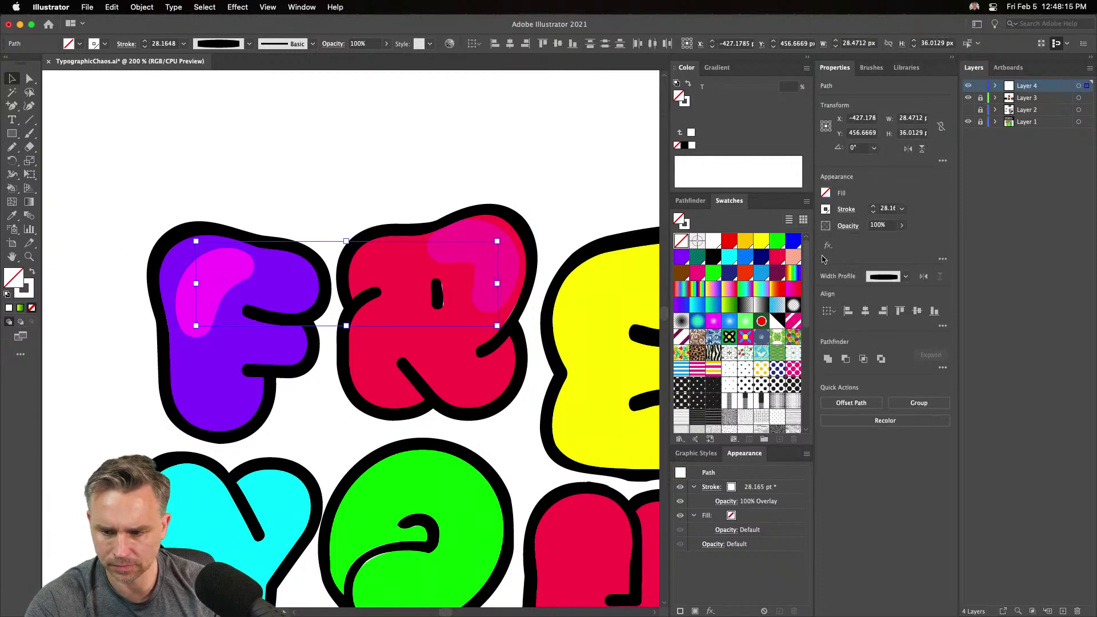
click(848, 225)
click(751, 247)
click(751, 258)
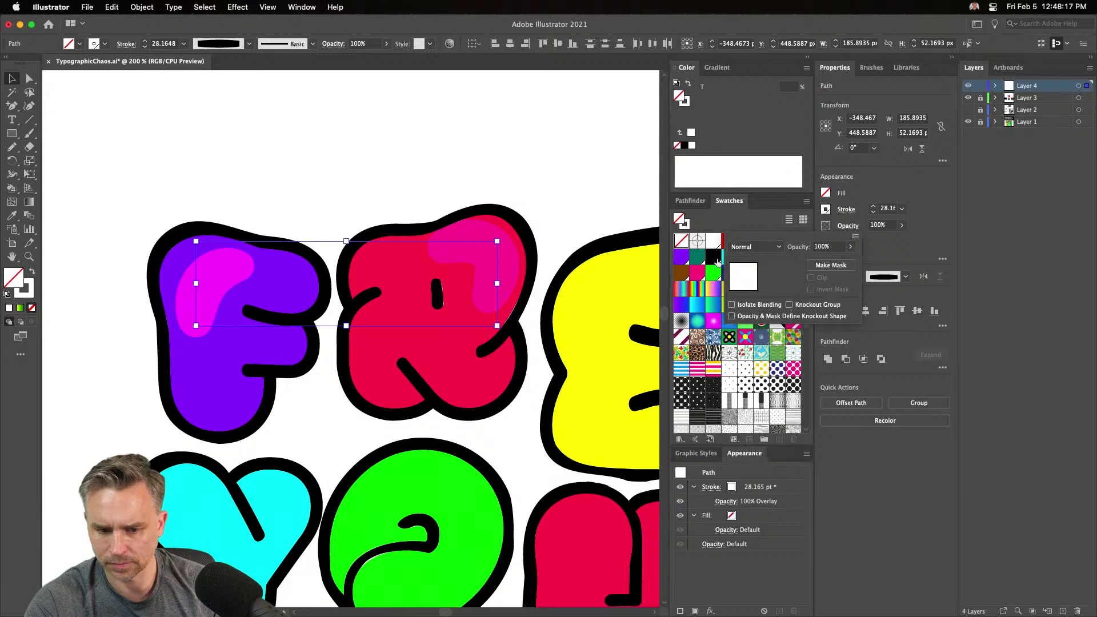
click(210, 228)
click(125, 169)
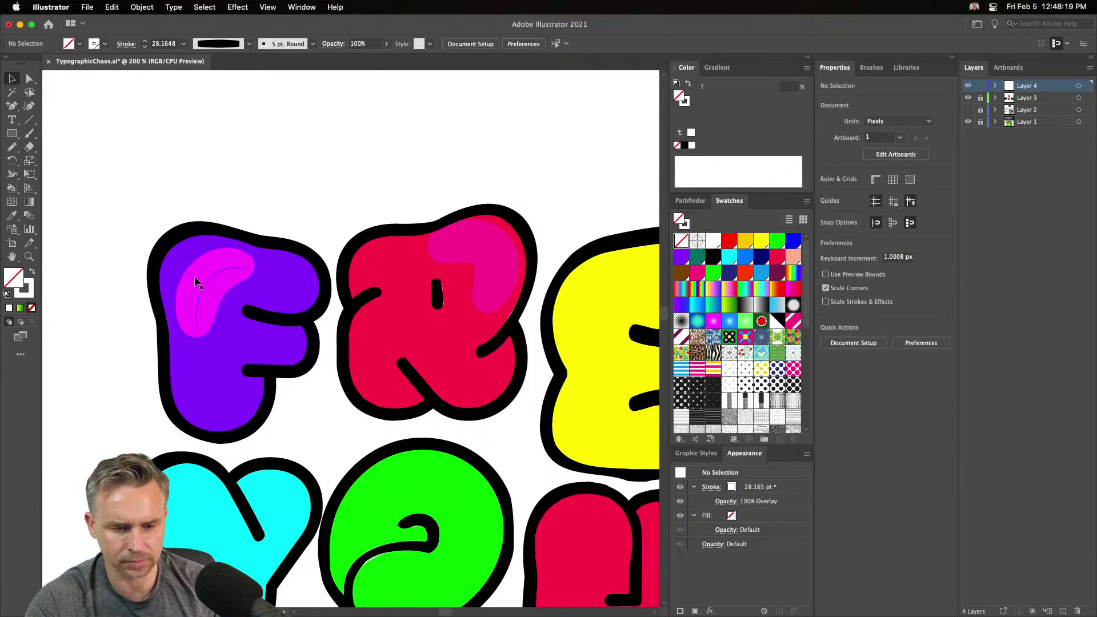
Select the F's highlight and check its object-level blending mode and opacity
click(210, 283)
click(846, 226)
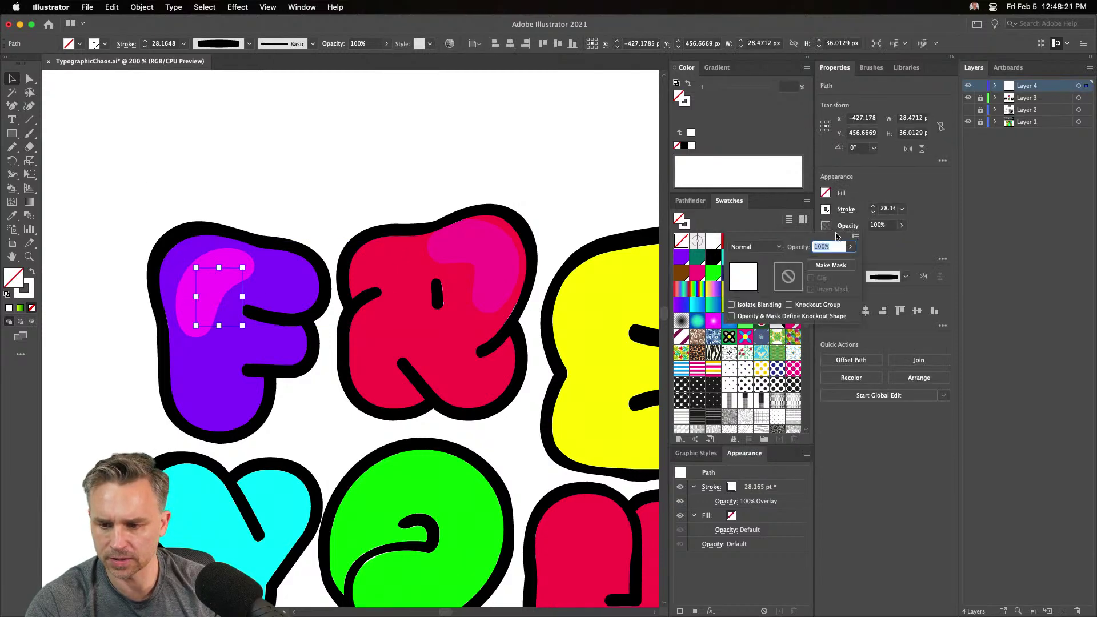
click(748, 247)
click(745, 247)
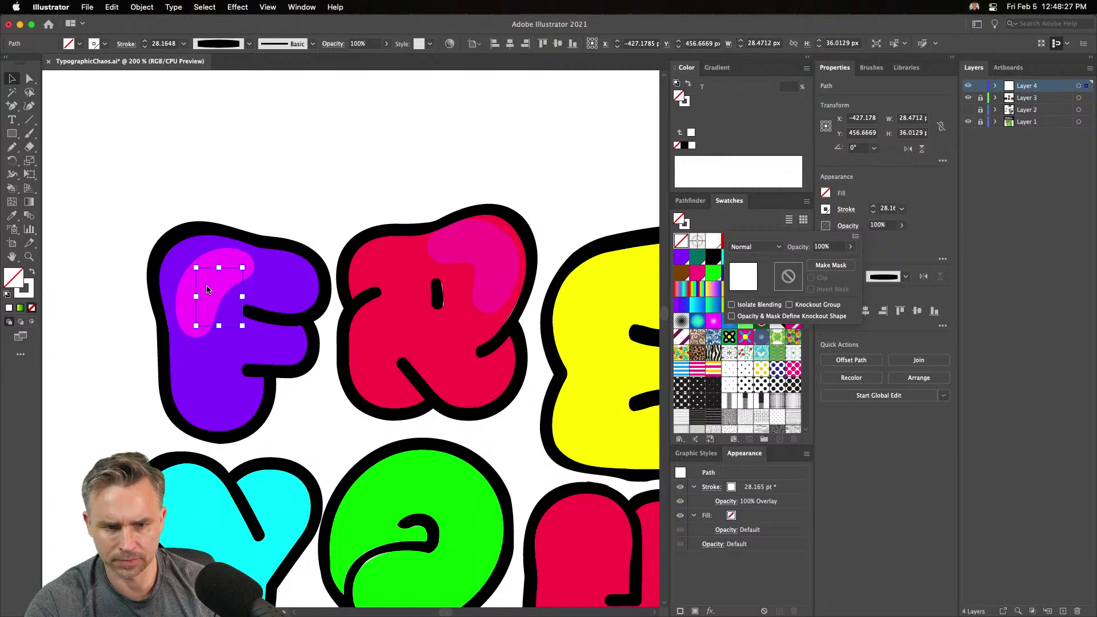
click(326, 46)
click(330, 50)
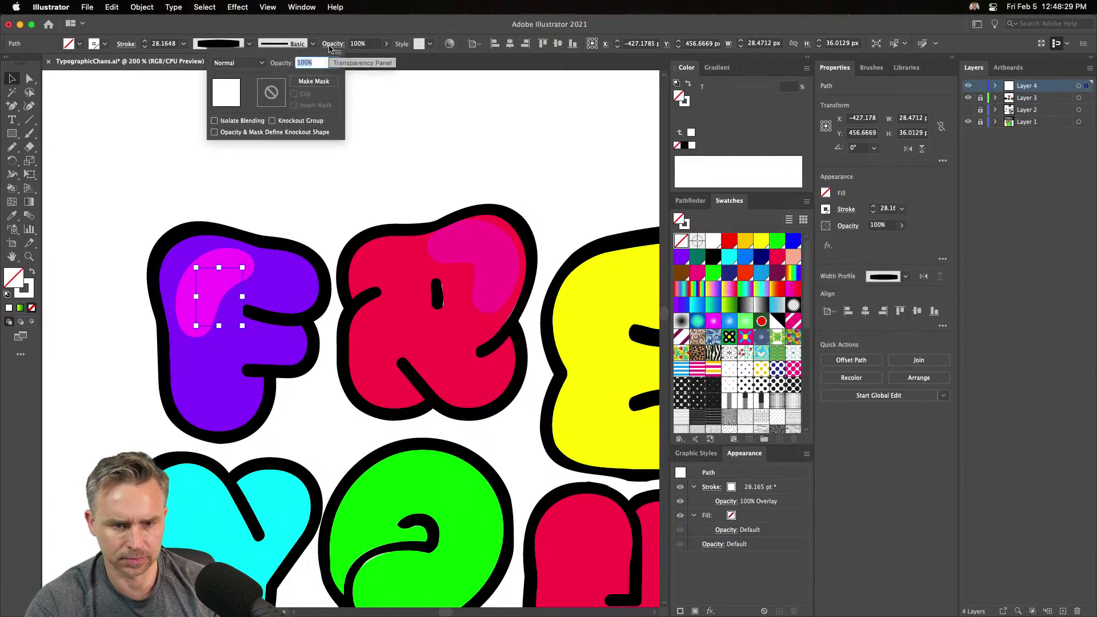
Move the F's highlight about 5 px left and 6 px up, and delete the R's highlight
mouse_move(204, 265)
mouse_down()
mouse_move(178, 238)
mouse_move(214, 261)
mouse_up()
click(251, 171)
click(479, 253)
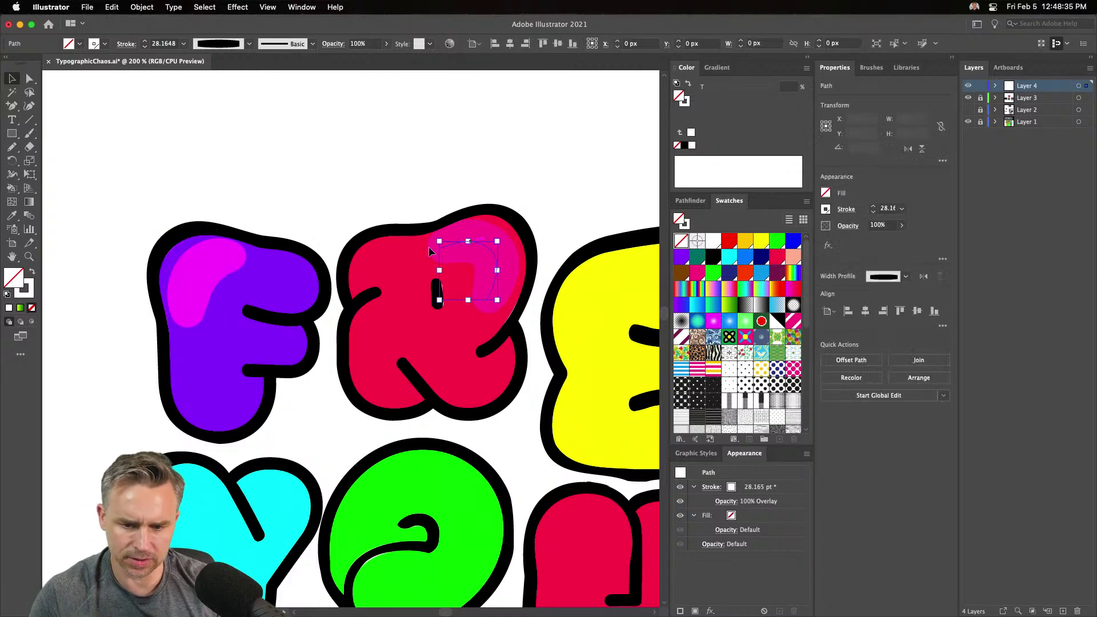
key(Delete)
Check the F highlight's blending mode, try moving the highlight onto the yellow E, and undo the move
click(199, 273)
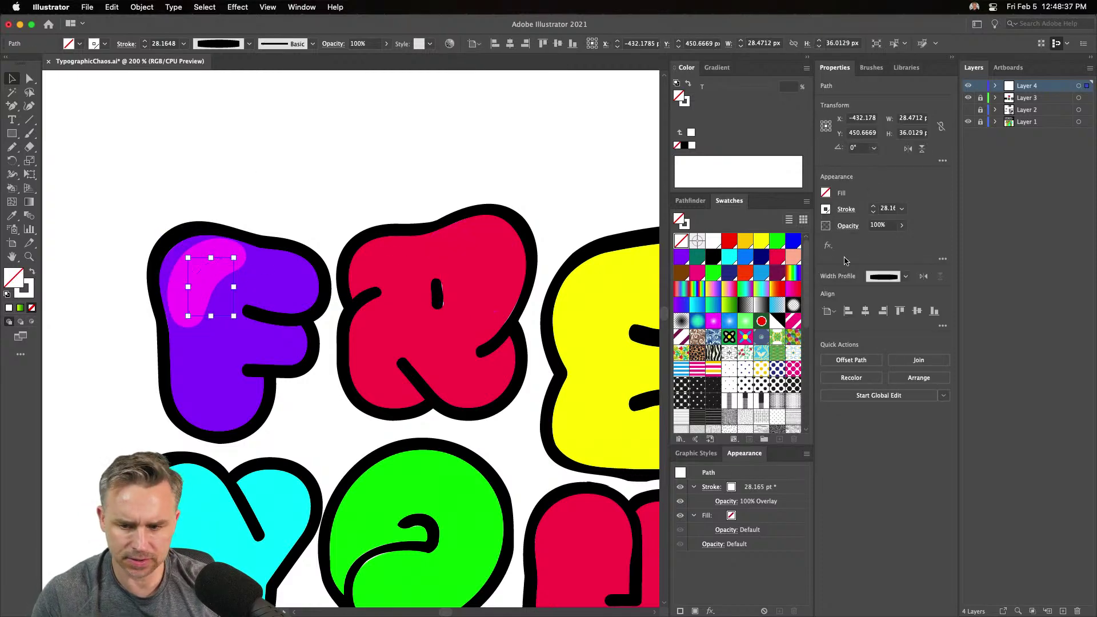
click(848, 226)
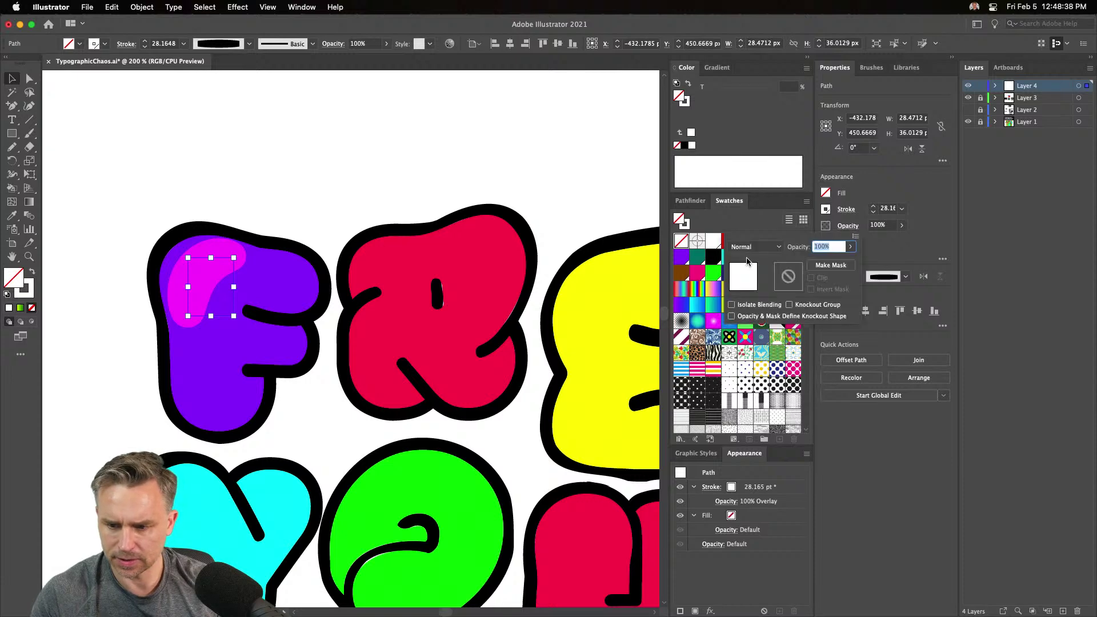
click(191, 288)
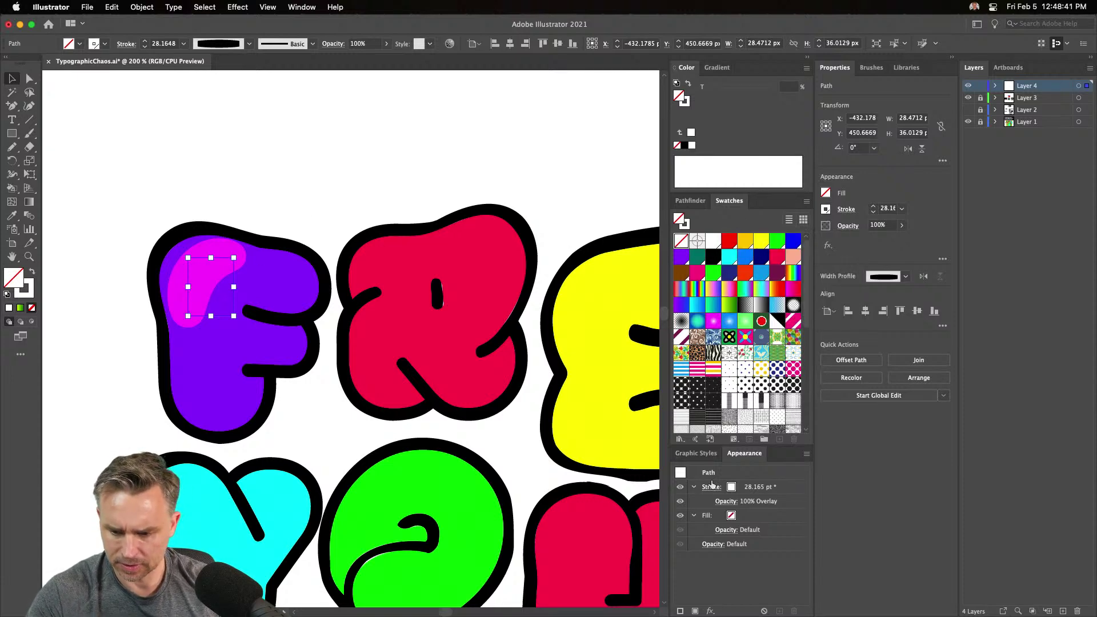
drag(222, 273, 603, 289)
key(super+z)
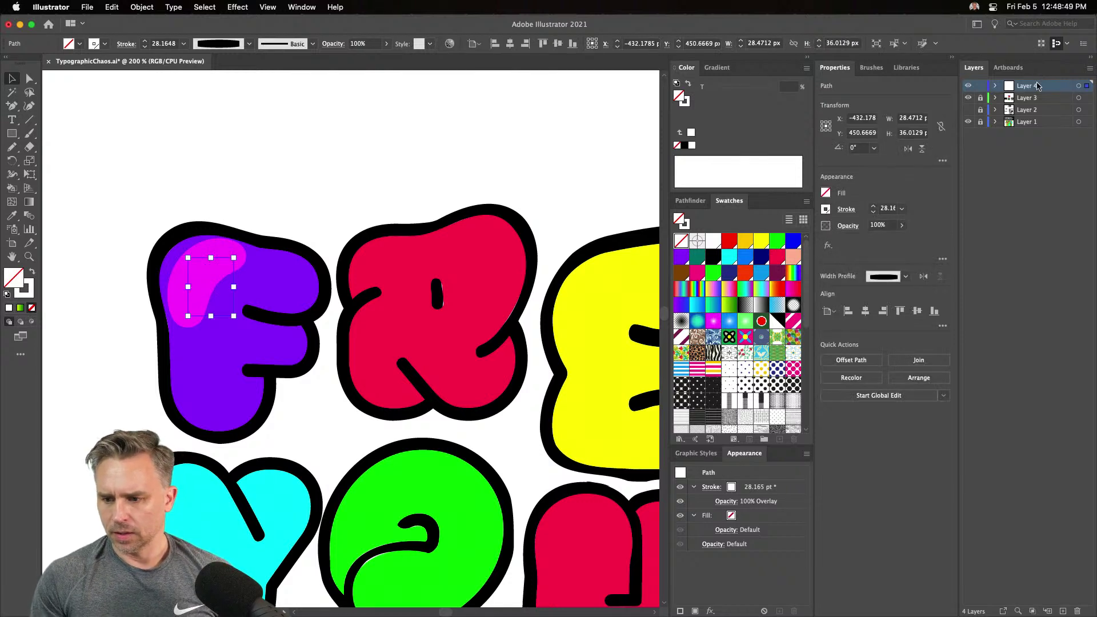
Set the object-level blending mode of the F's highlight to Overlay
click(847, 226)
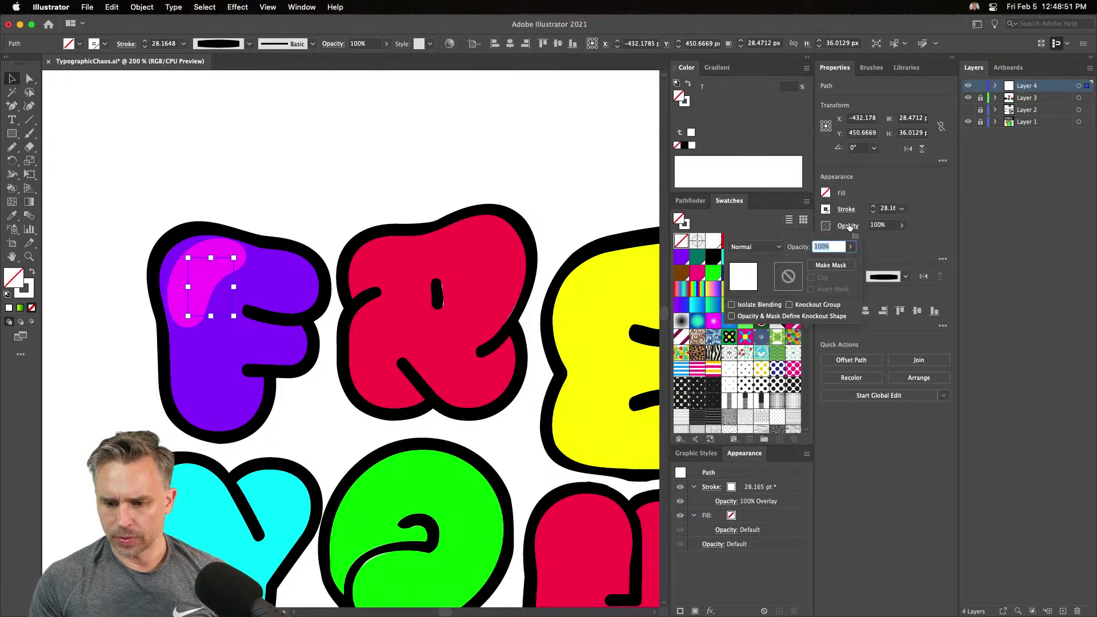
click(766, 249)
click(752, 360)
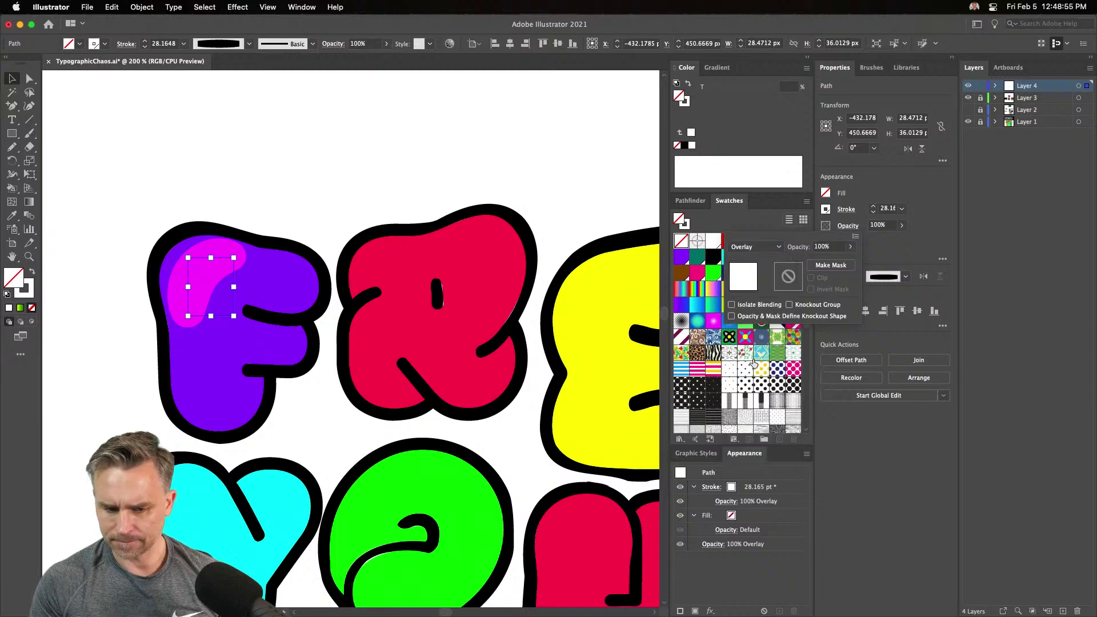
click(173, 218)
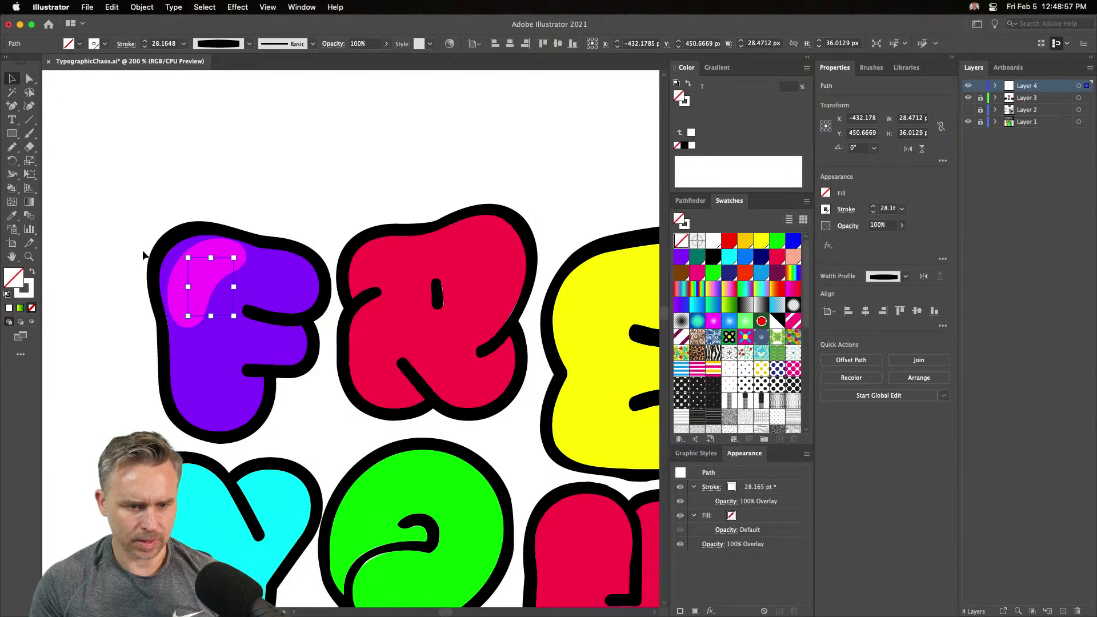
Check the F highlight's blending mode with its stroke and fill active, and set it to Normal at object level
scroll(149, 244, up, 5)
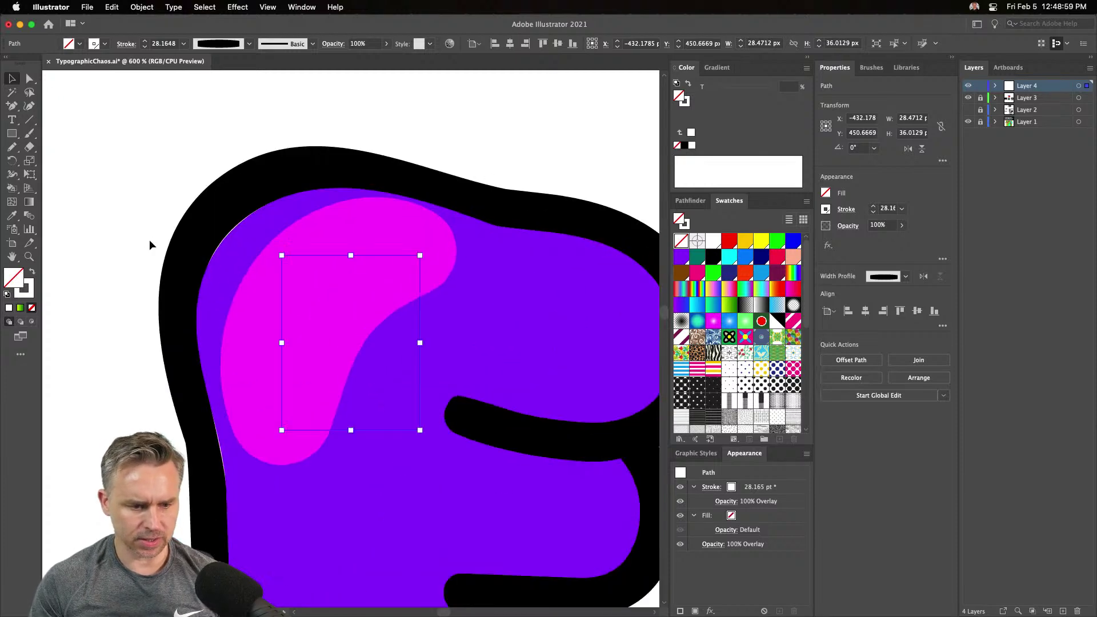
click(32, 285)
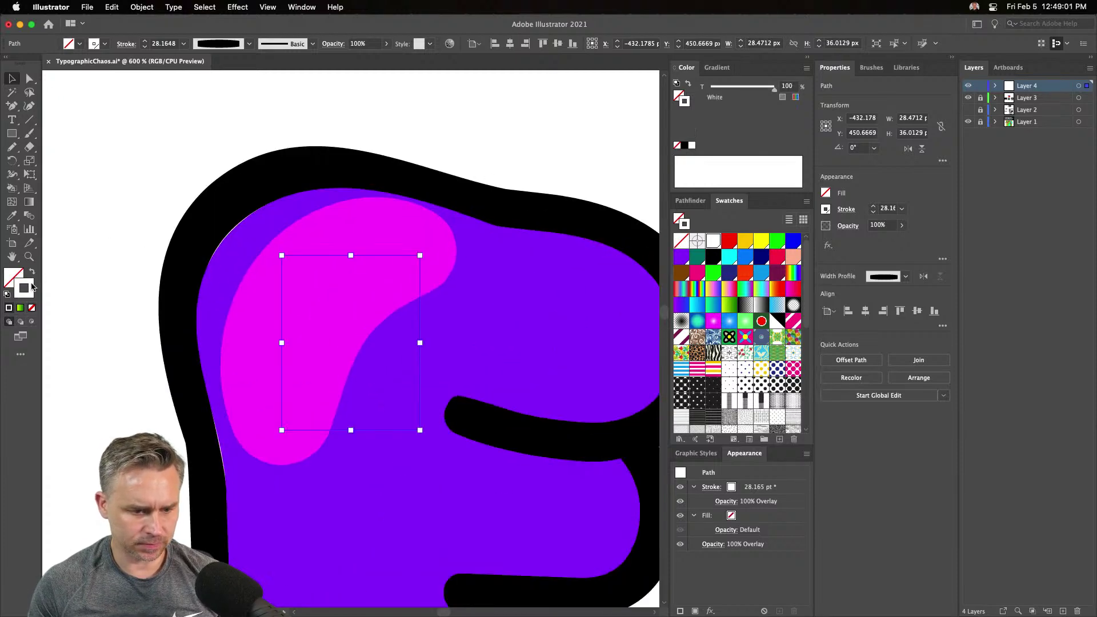
click(842, 226)
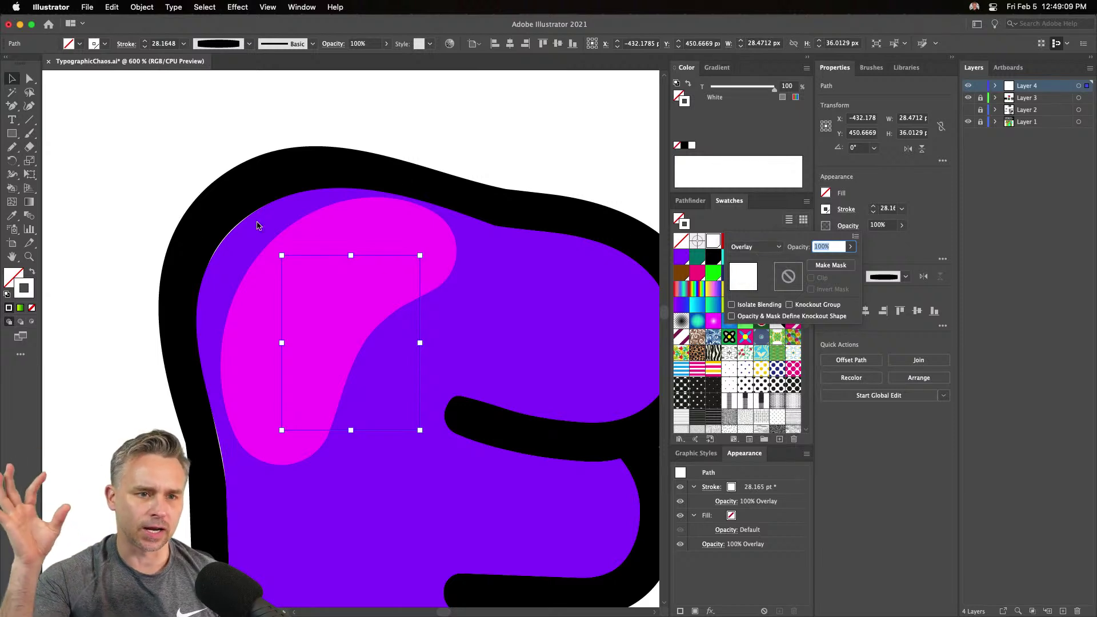
click(13, 277)
click(13, 277)
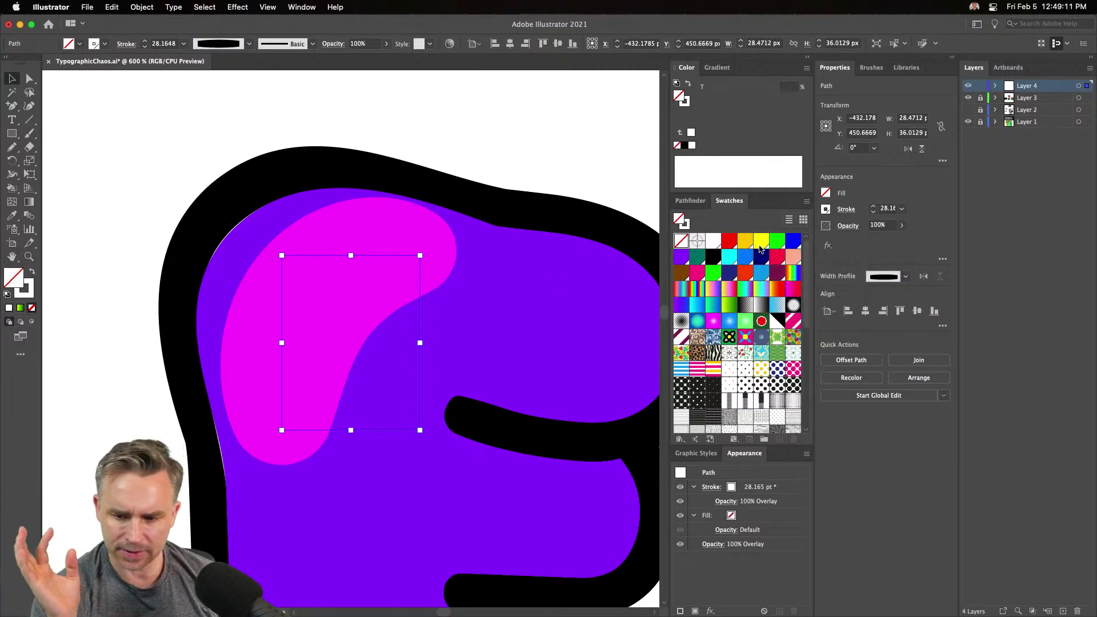
click(847, 227)
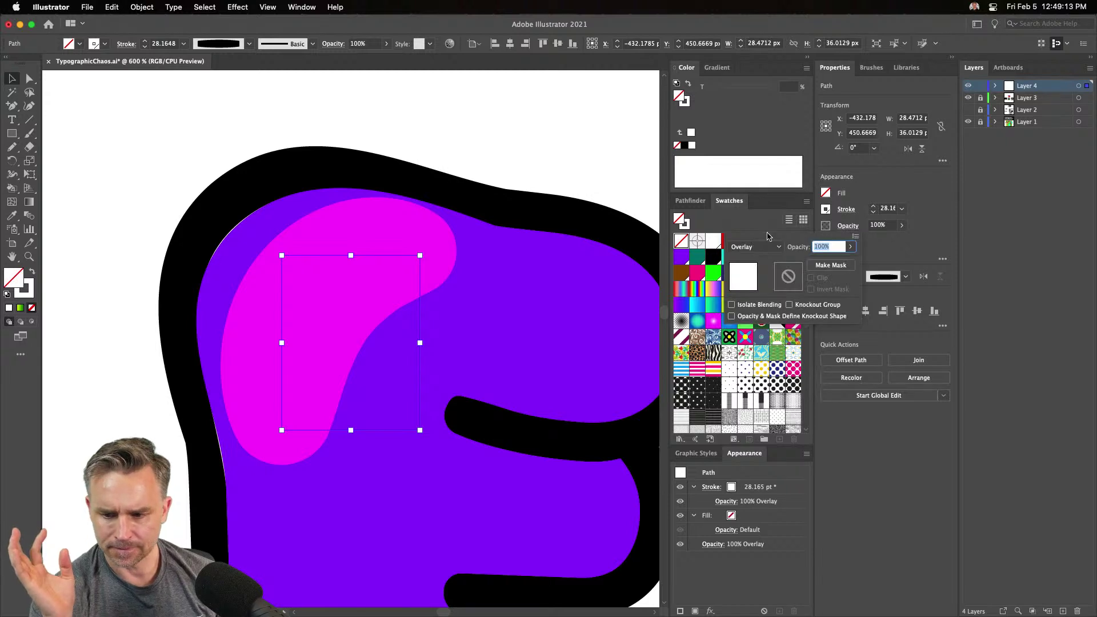
click(766, 247)
click(769, 260)
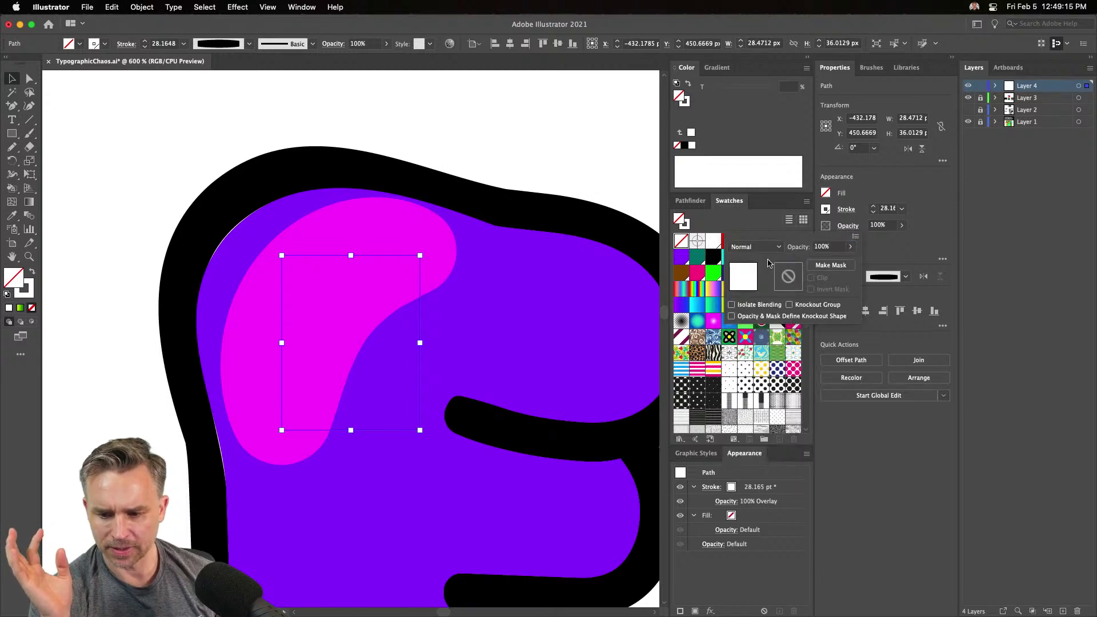
With the F highlight's stroke active, try Overlay as the object-level blending mode and return it to Normal
click(30, 278)
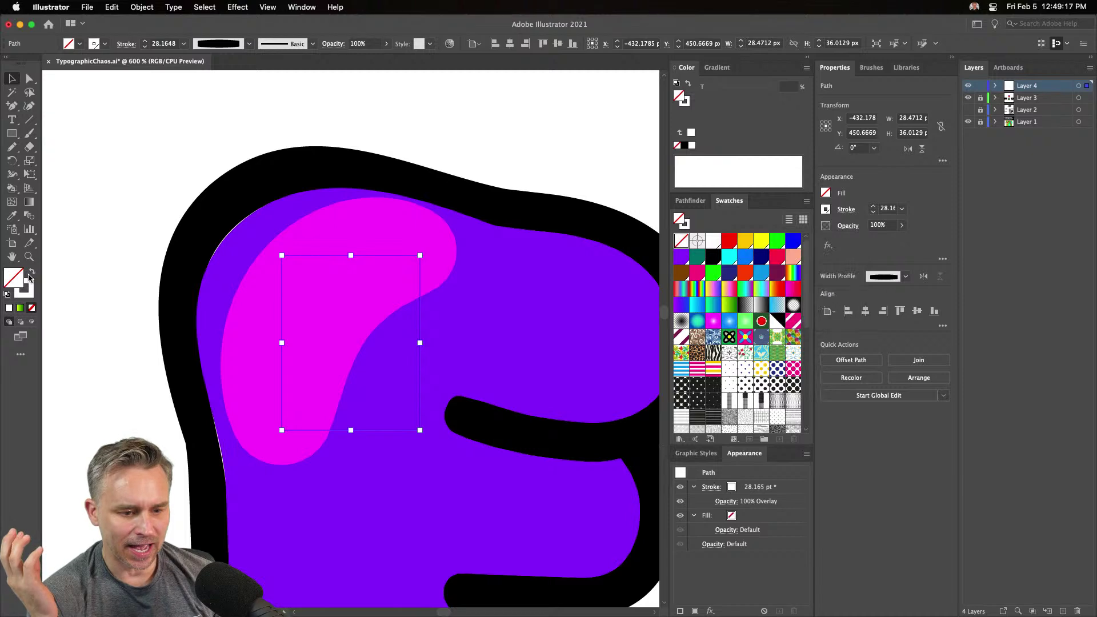
click(33, 284)
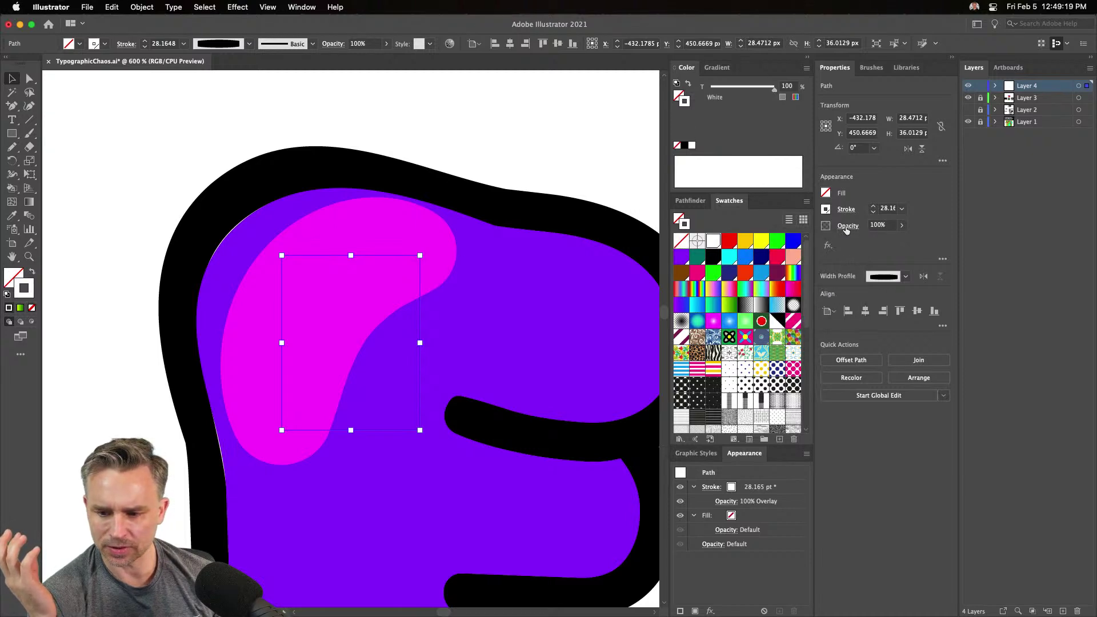
click(847, 226)
click(762, 249)
click(746, 357)
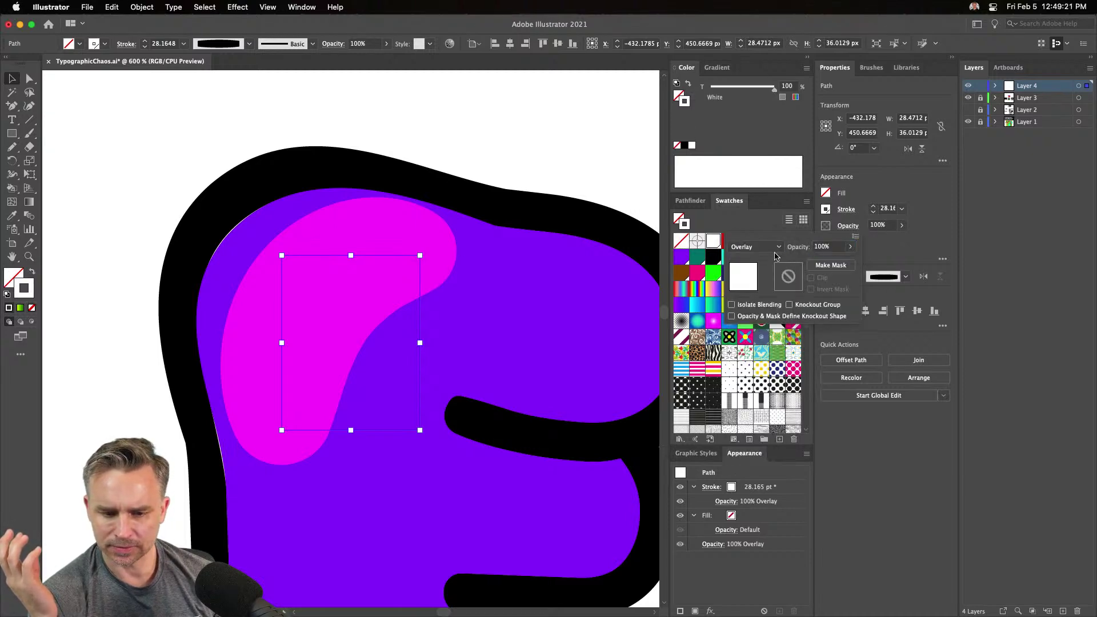
click(755, 247)
click(699, 250)
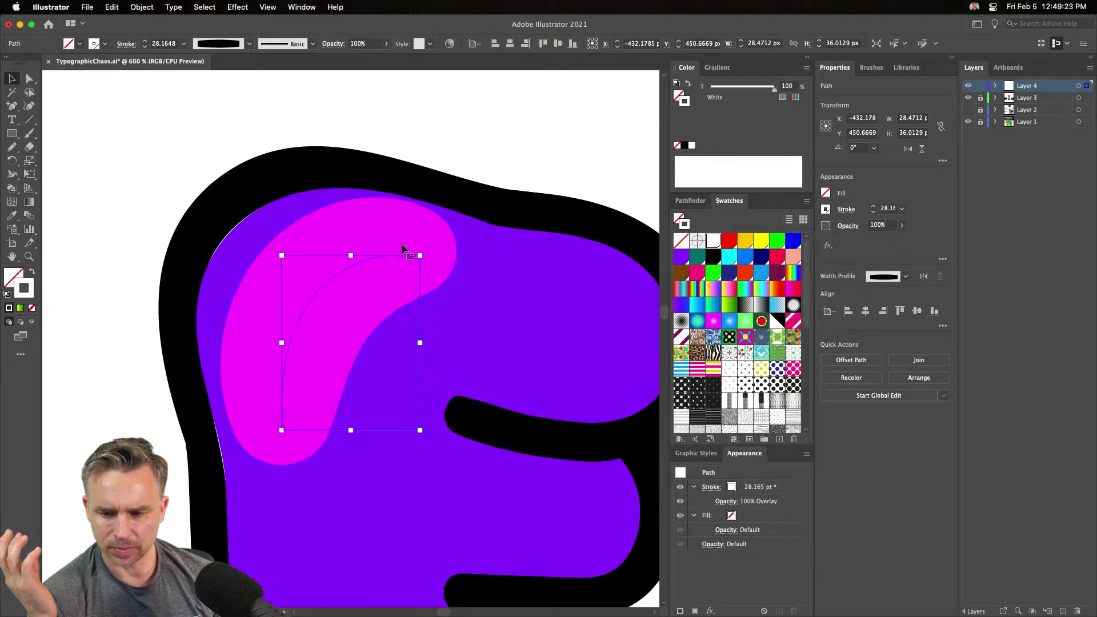
Deselect the F's highlight and set the blending mode to Normal with nothing selected
click(443, 126)
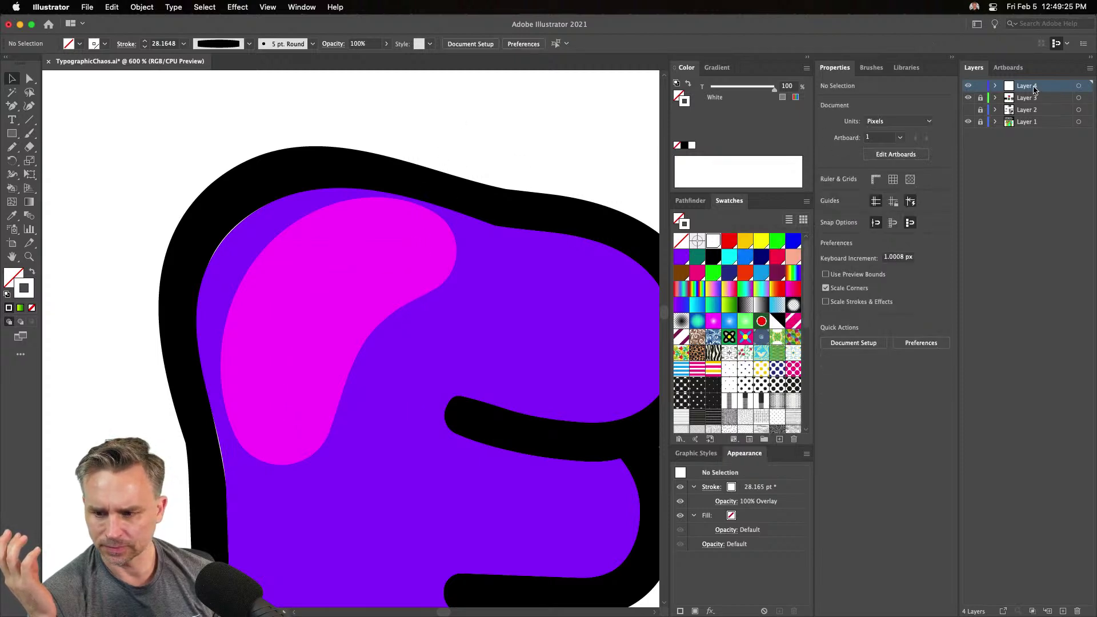
click(331, 44)
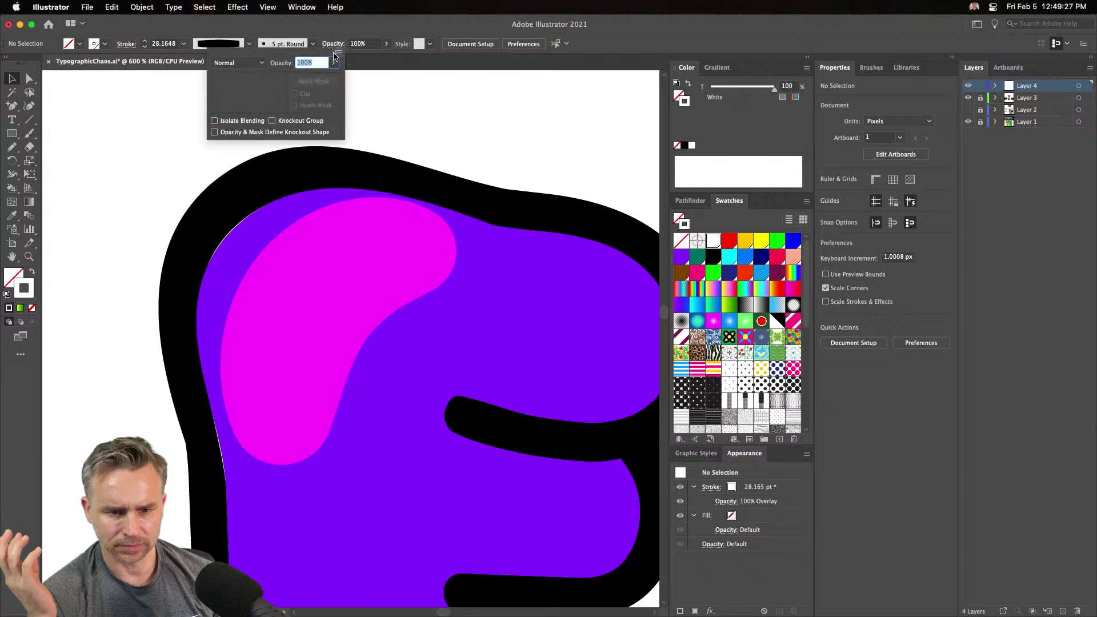
click(237, 62)
click(234, 79)
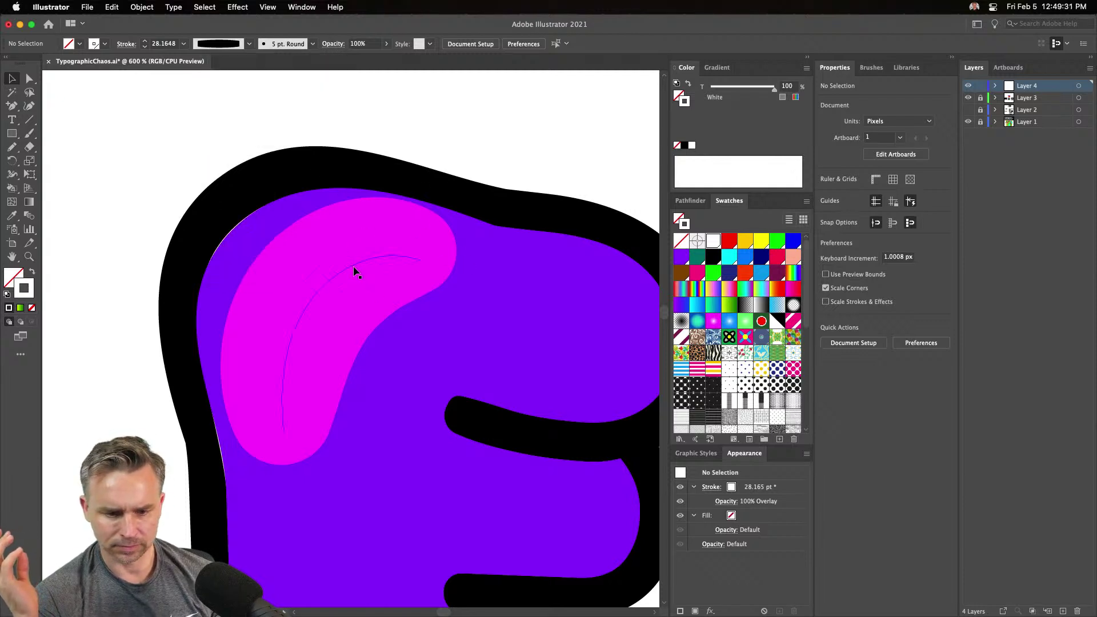
Reselect the F's highlight, set its object-level blending mode to Normal and close the transparency options
click(354, 267)
click(330, 44)
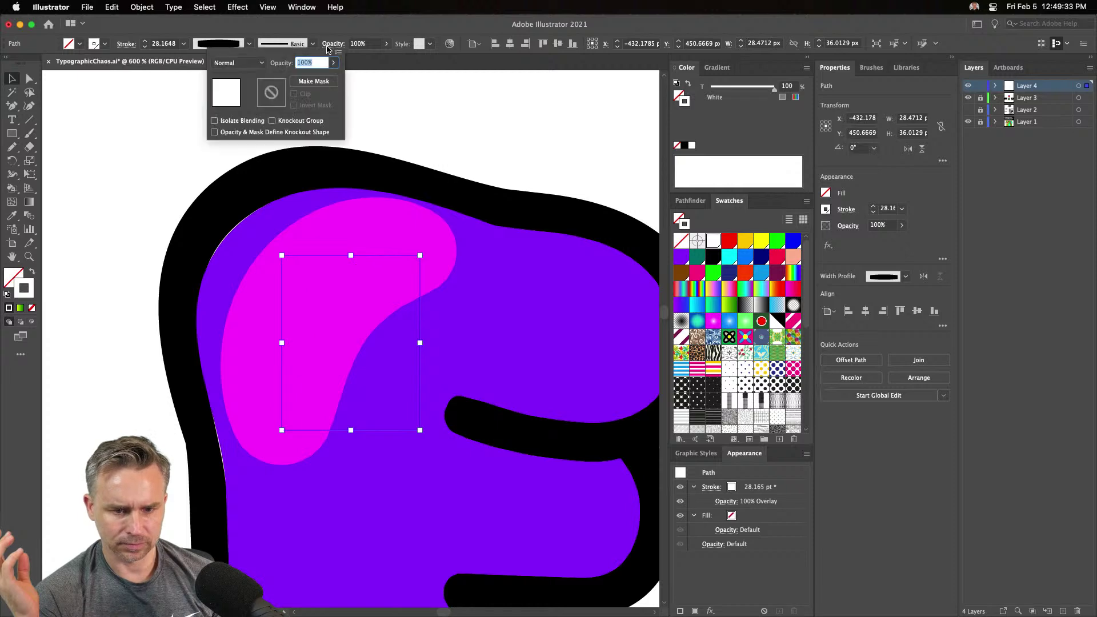
click(243, 62)
click(234, 79)
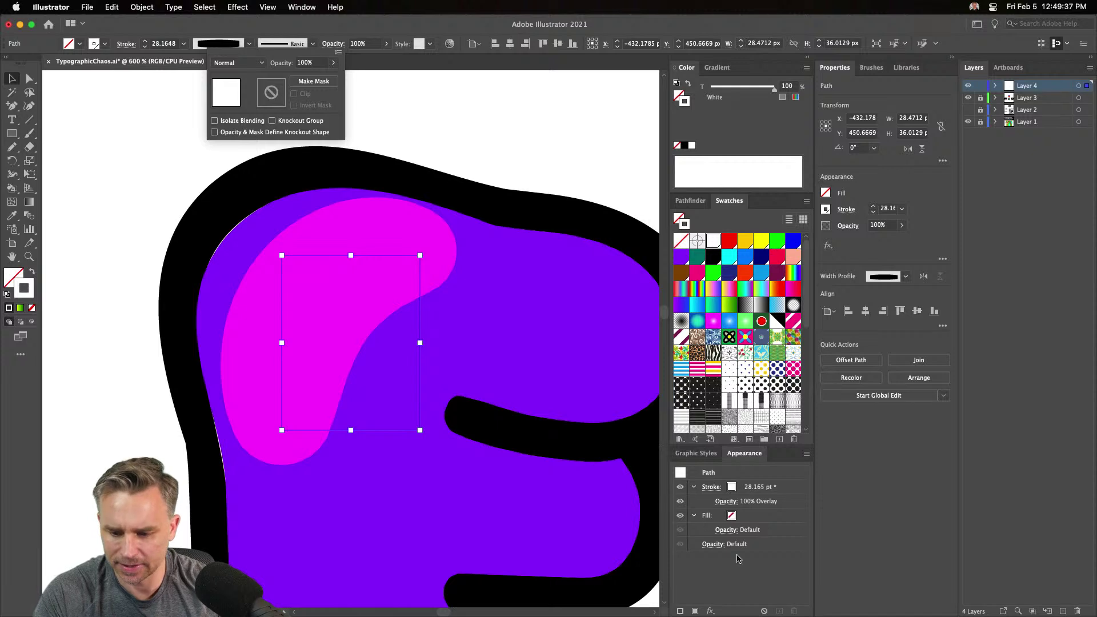
key(Escape)
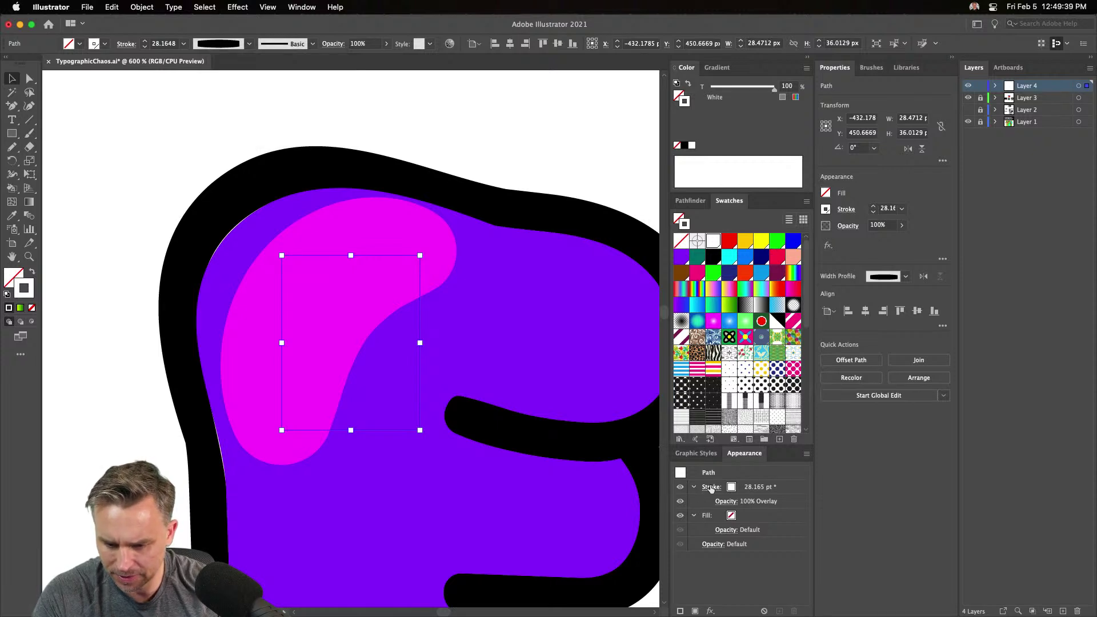
Set the blending mode of the F highlight's stroke to Normal and close the transparency options
click(711, 487)
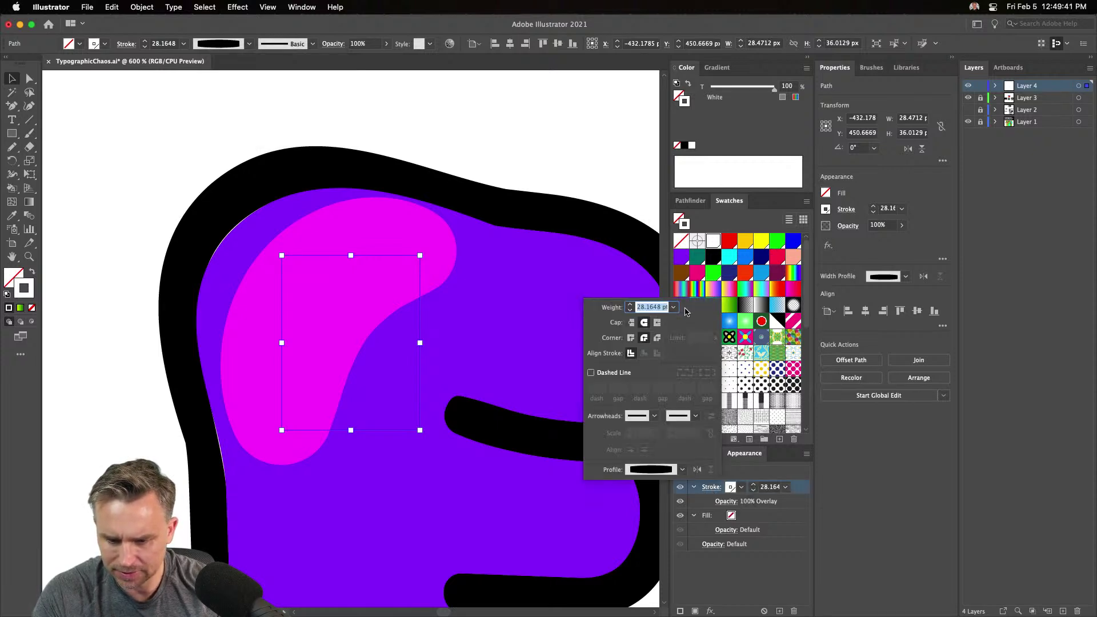
key(Escape)
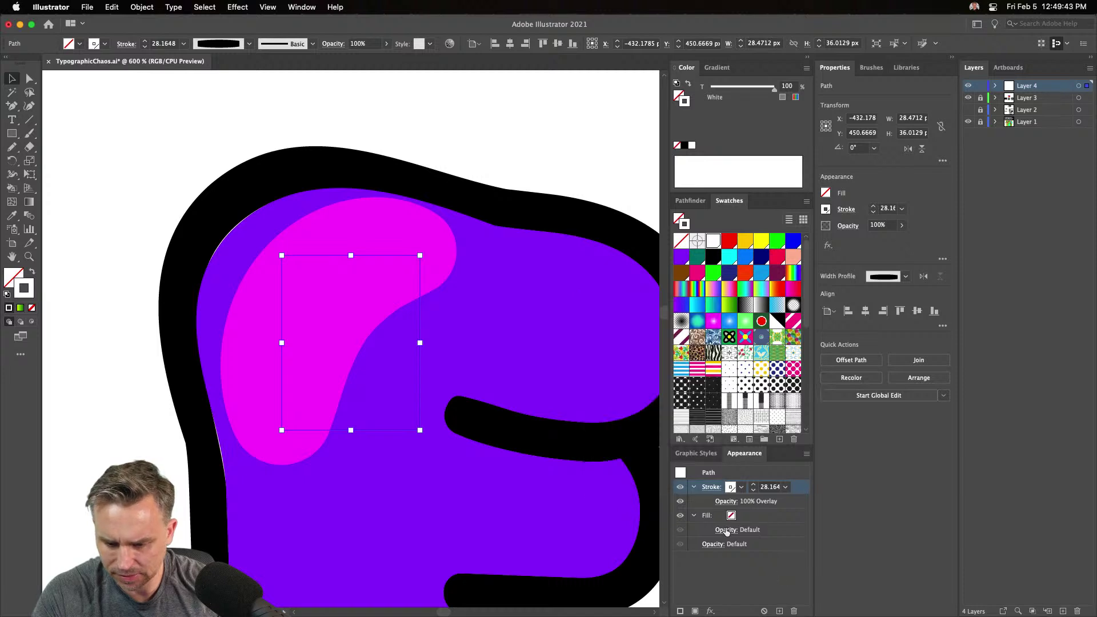
click(725, 502)
click(630, 523)
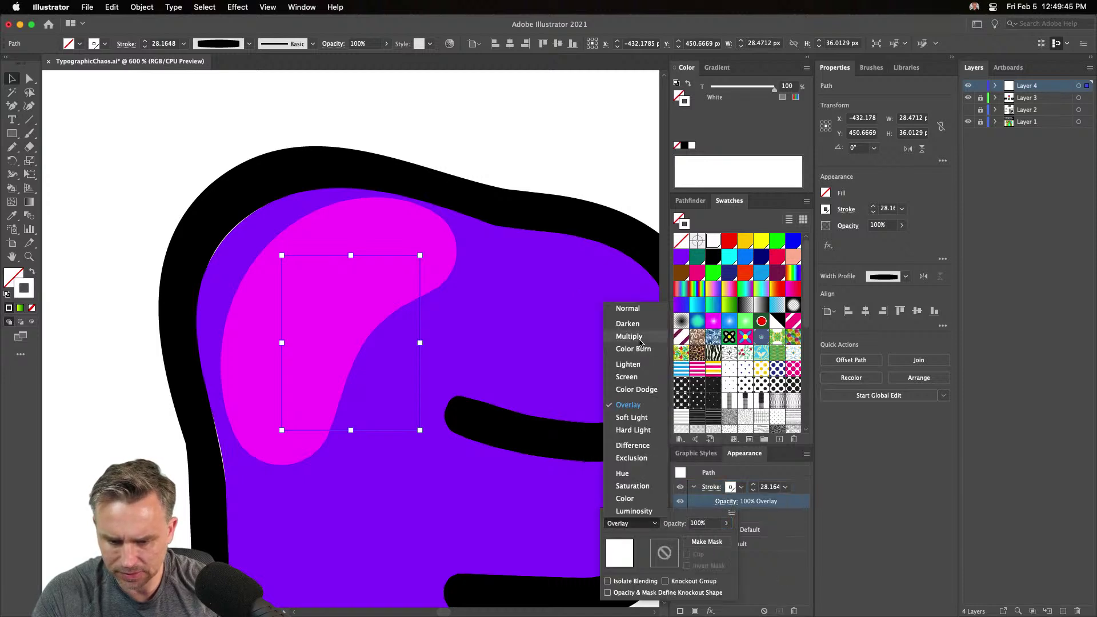
click(628, 309)
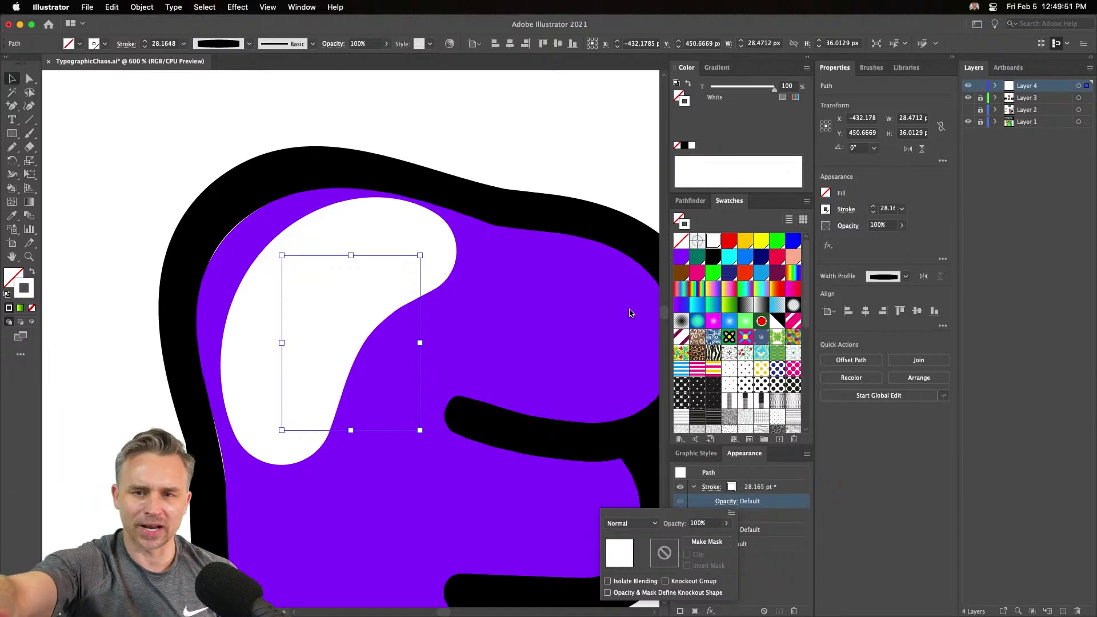
click(770, 534)
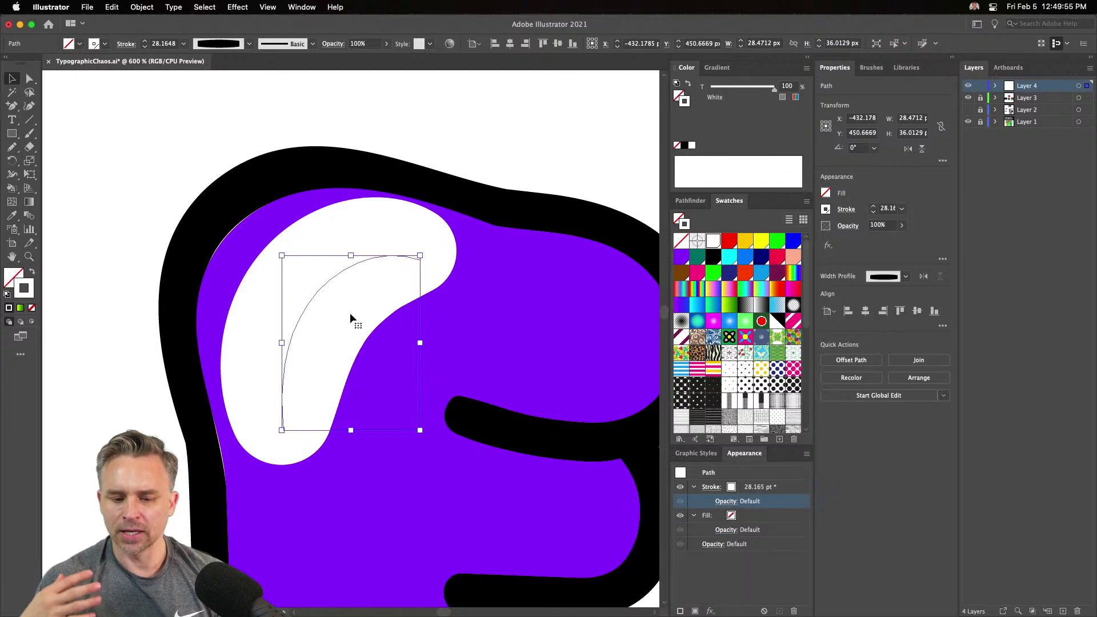
Check the blending modes available for the F highlight in the object properties and keep Normal
click(848, 226)
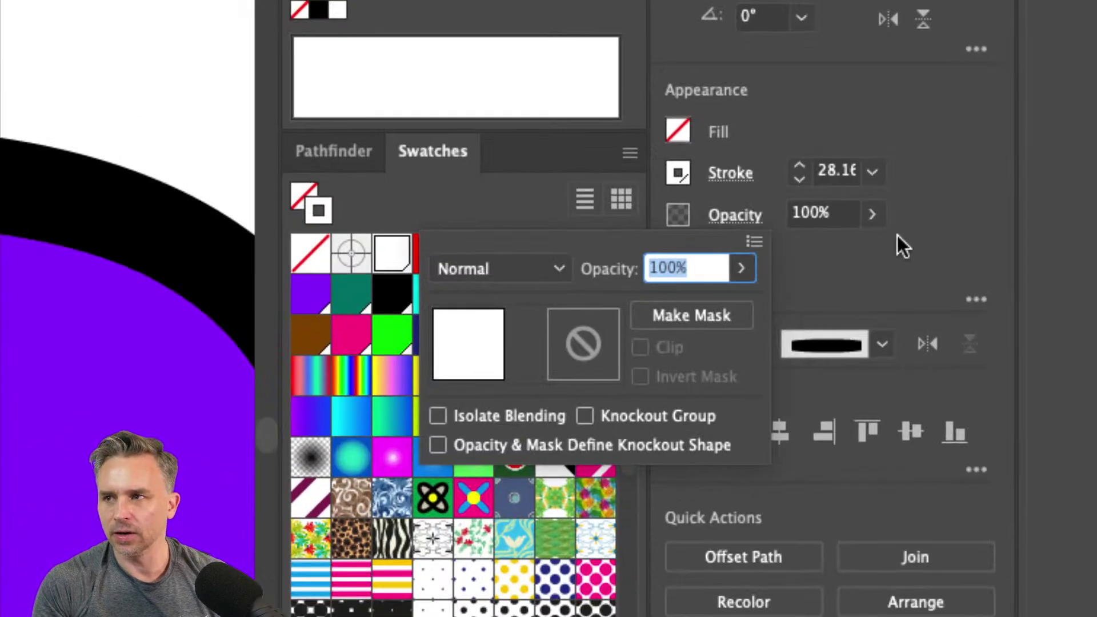
click(509, 272)
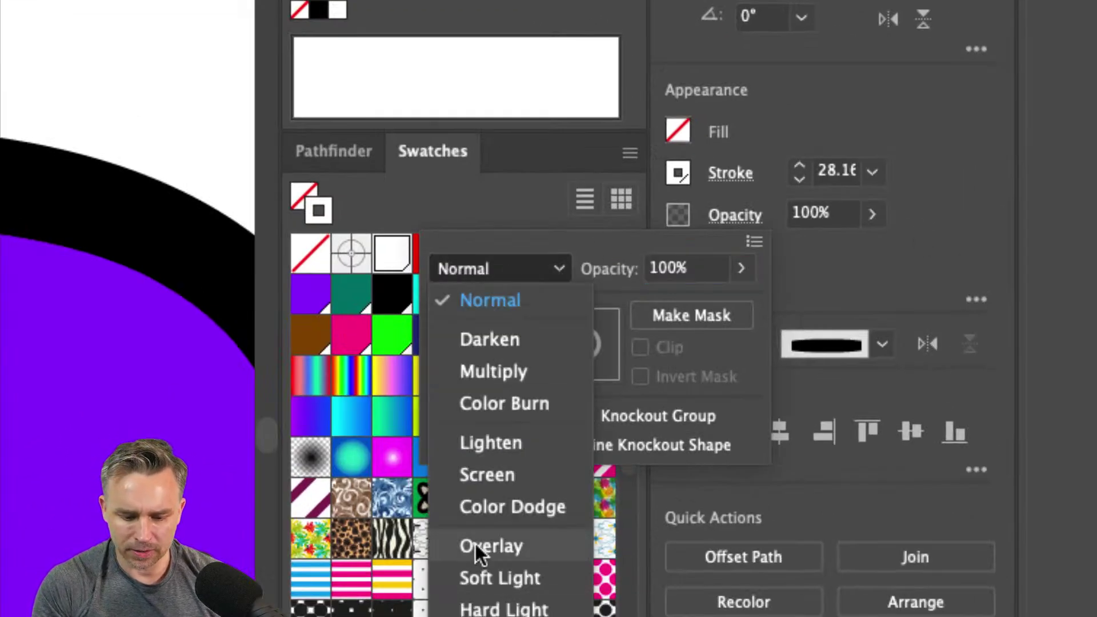
click(479, 300)
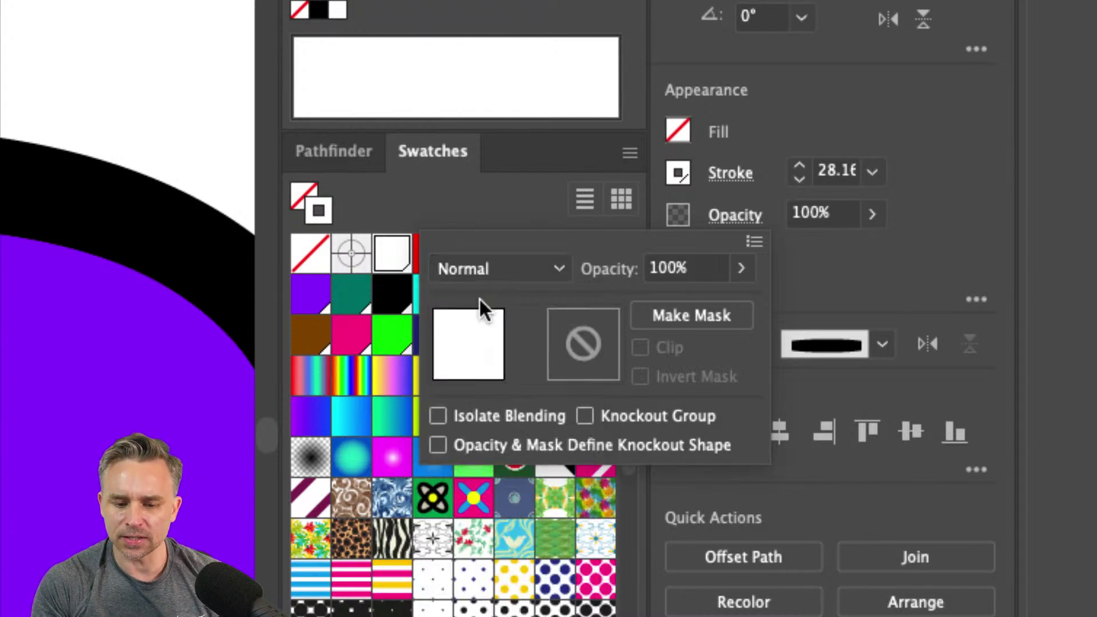
click(851, 273)
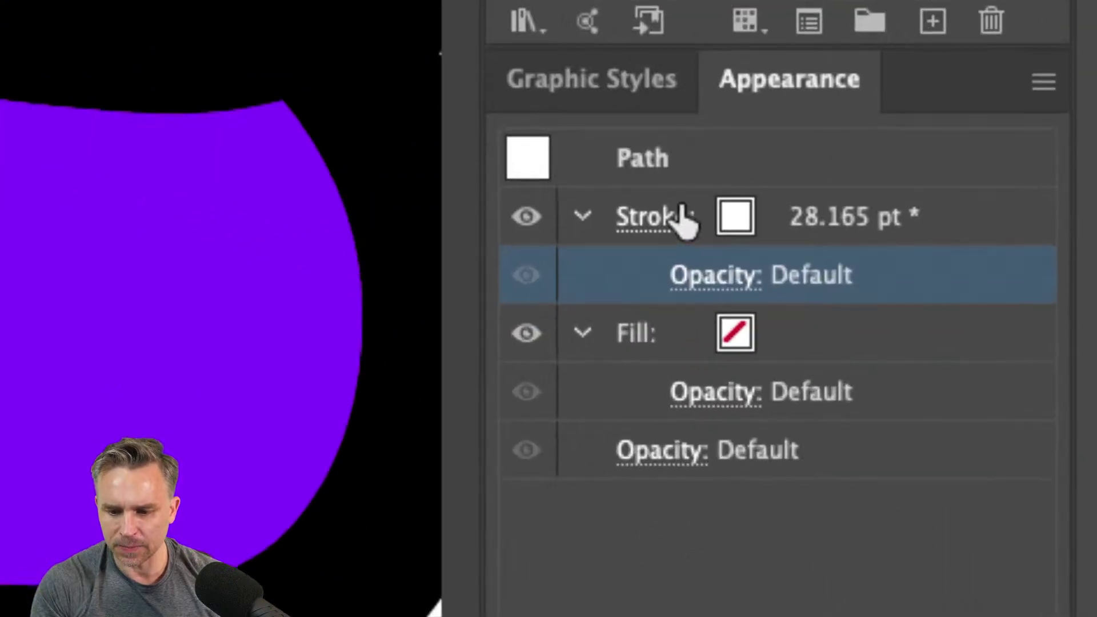
Try Overlay as the blending mode of the F highlight's stroke and return it to Normal through the object properties
click(698, 282)
click(267, 378)
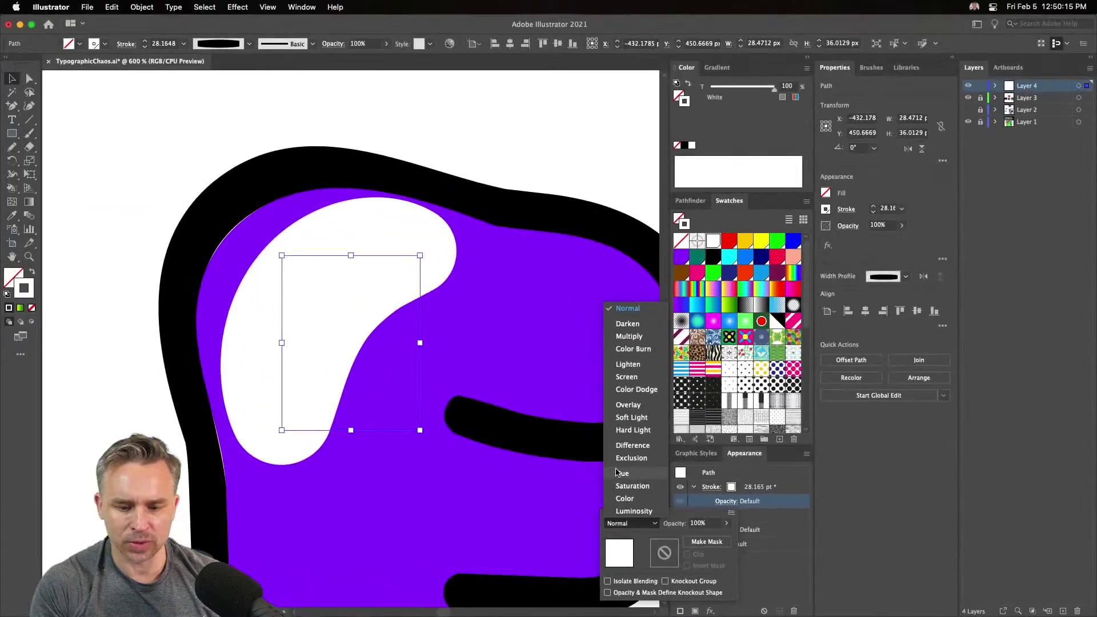
click(625, 404)
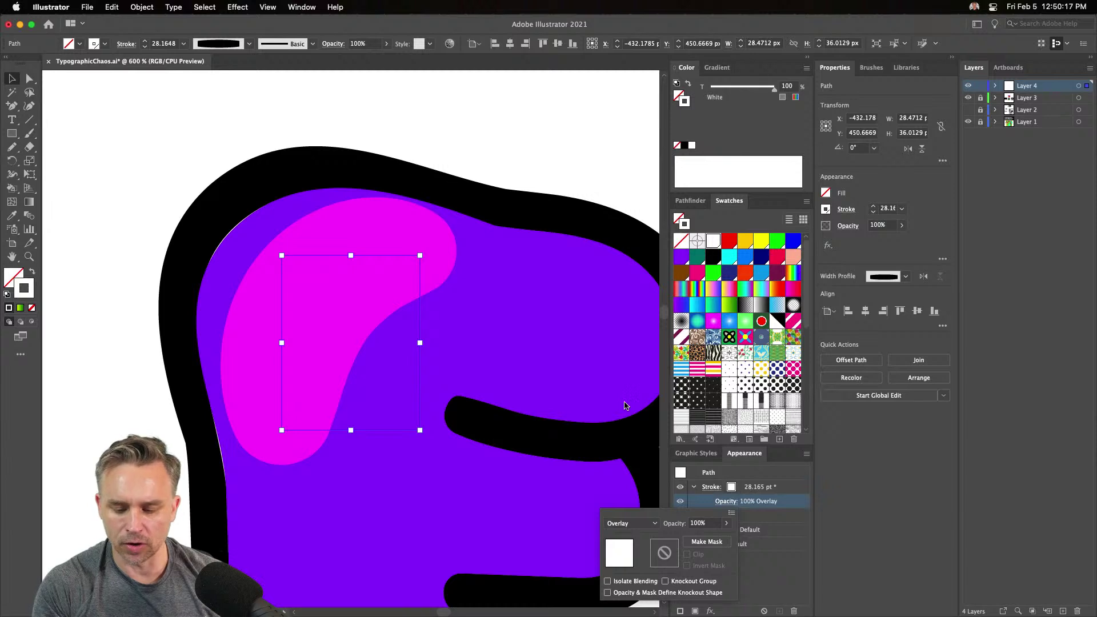
click(848, 226)
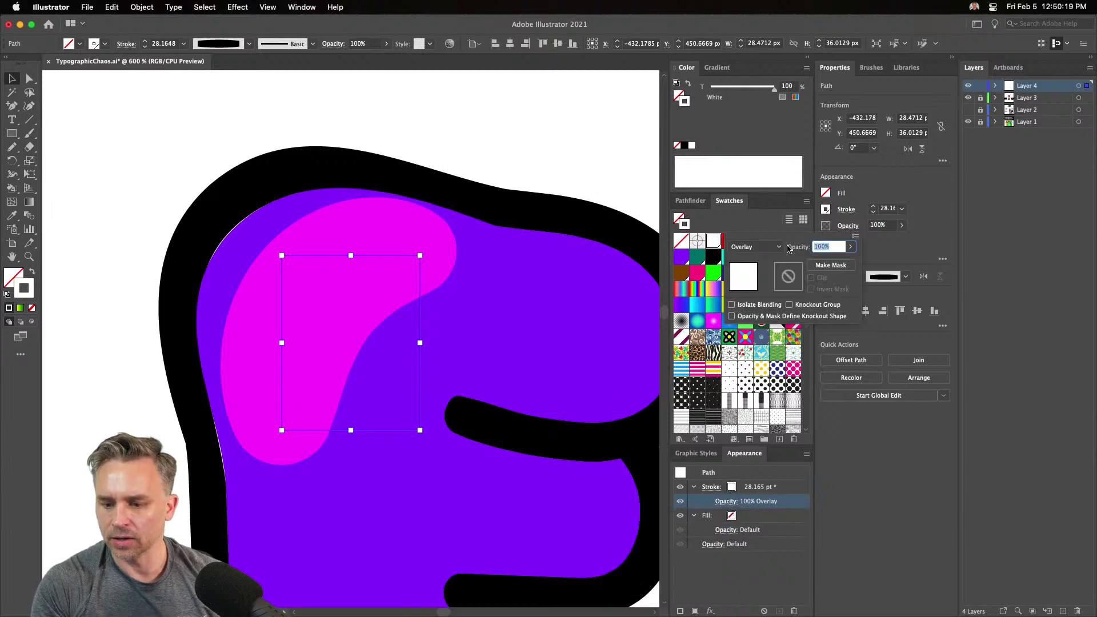
click(763, 246)
click(763, 260)
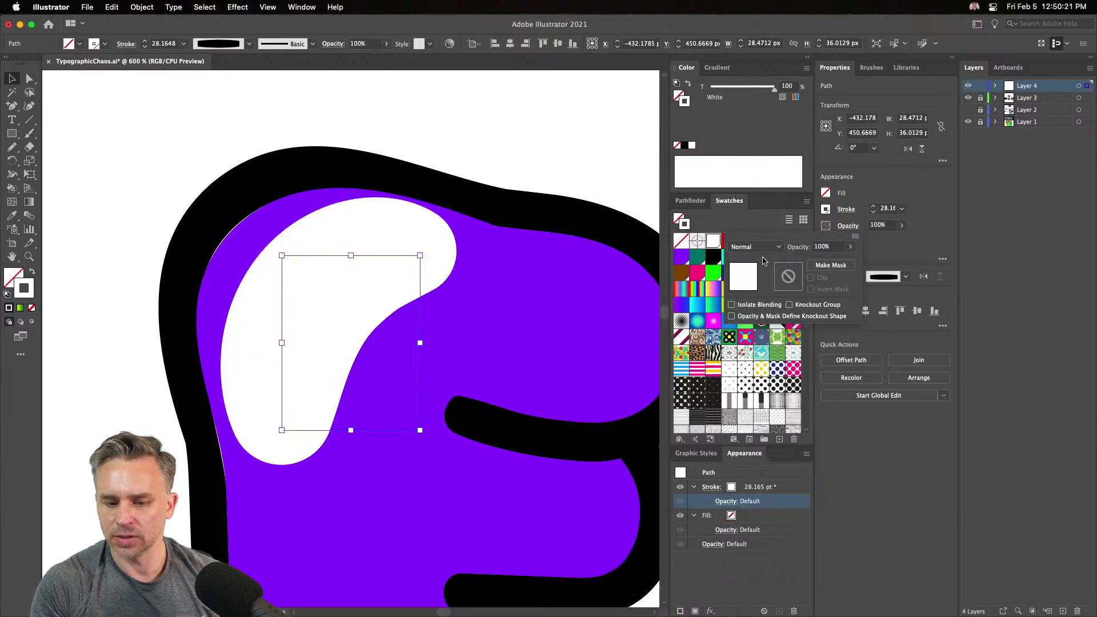
Make the opacity entry of the F highlight's fill active and reduce the highlight's stroke weight to 22 pt
click(735, 547)
click(755, 530)
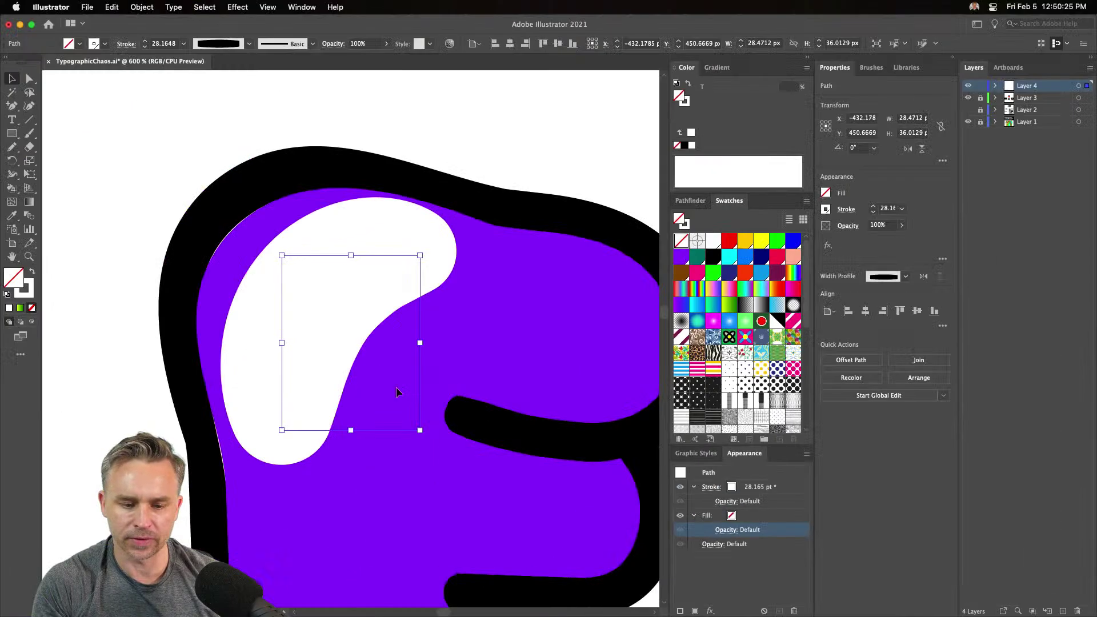
key(super+minus)
key(super+minus)
key(super+minus)
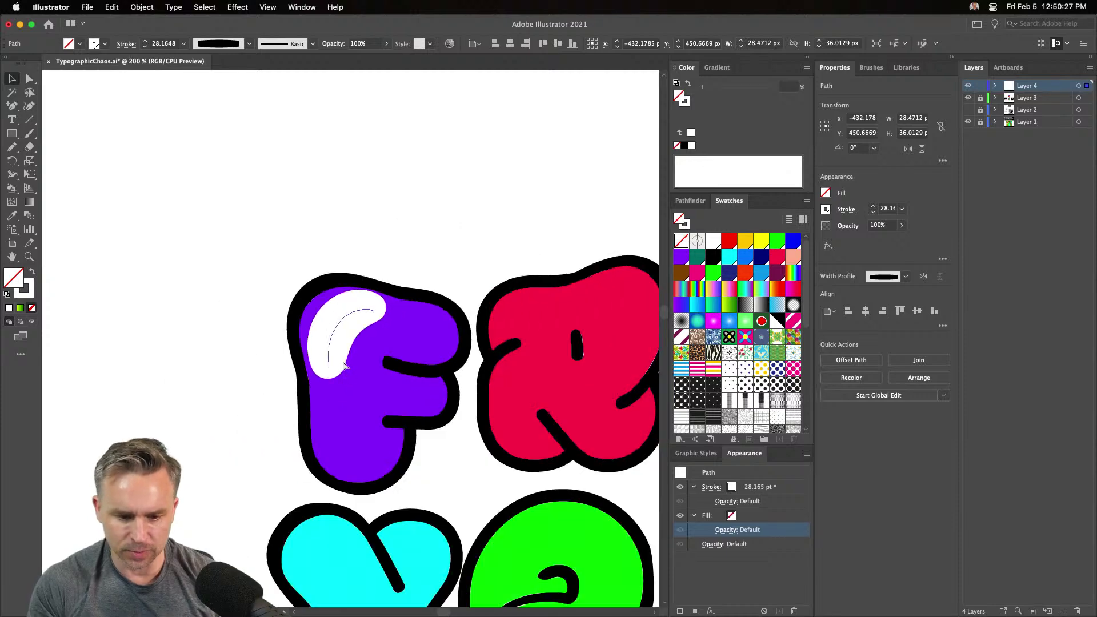
drag(379, 346, 290, 351)
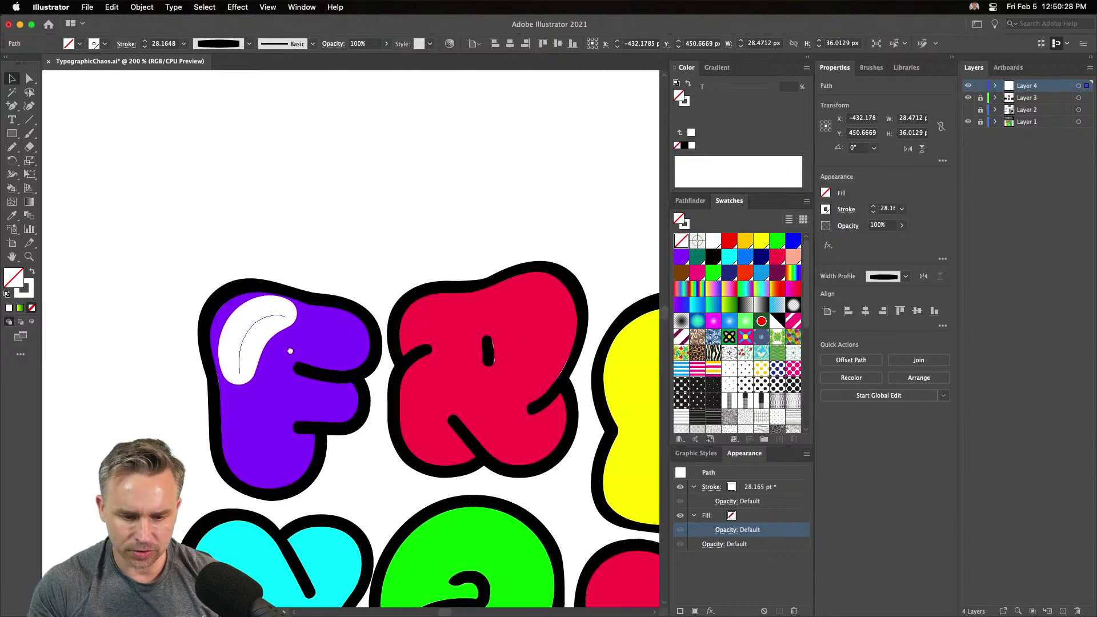
click(144, 46)
click(145, 47)
click(145, 47)
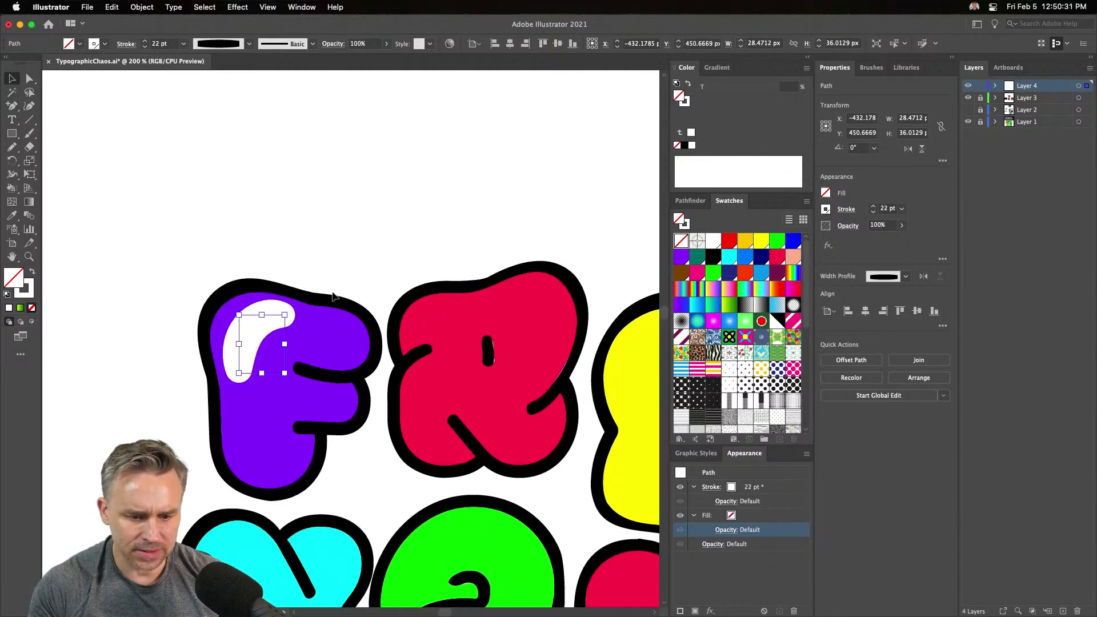
Draw white 22 pt highlights with the Pencil tool on the R and both Es of FREE, adding a second one on the yellow E's lower arm
key(super+shift+a)
key(n)
mouse_move(423, 329)
mouse_down()
mouse_move(450, 308)
mouse_move(477, 311)
mouse_up()
scroll(542, 297, right, 6)
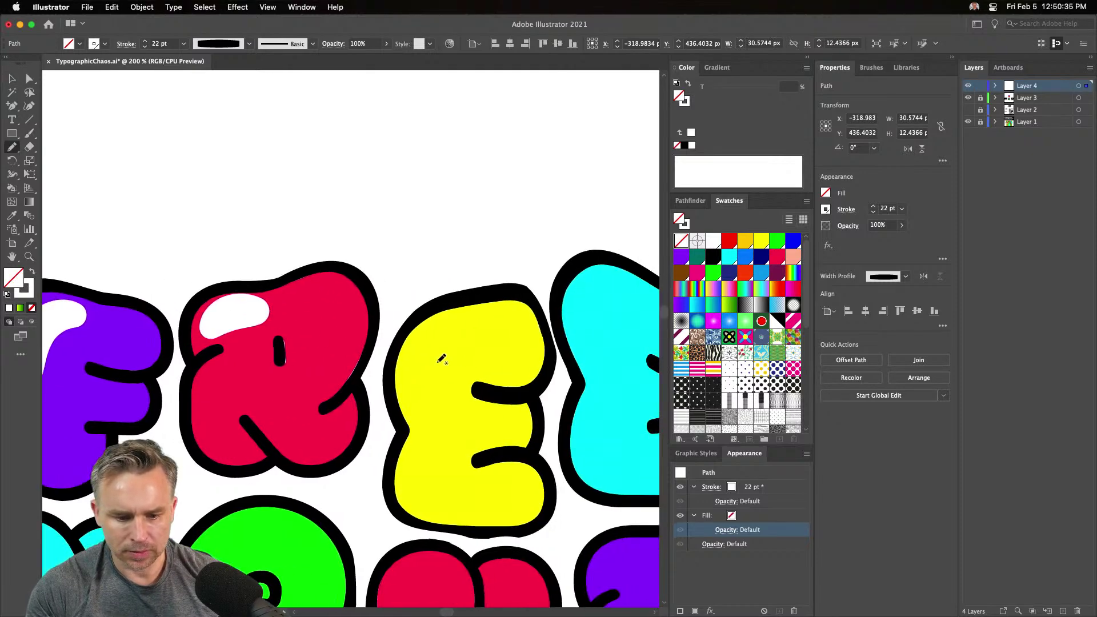
mouse_move(438, 394)
mouse_down()
mouse_move(446, 327)
mouse_move(460, 324)
mouse_move(373, 351)
mouse_move(551, 312)
mouse_up()
scroll(470, 318, right, 4)
scroll(467, 368, down, 3)
scroll(467, 368, left, 4)
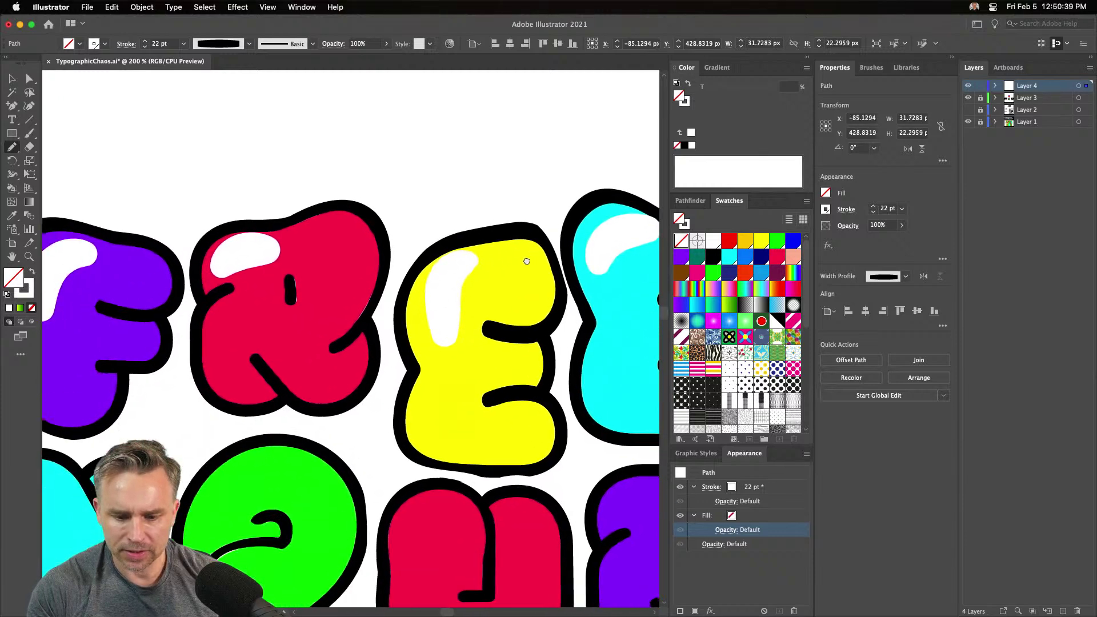
mouse_move(467, 369)
mouse_down()
mouse_move(416, 307)
mouse_move(492, 345)
mouse_move(499, 365)
mouse_up()
scroll(380, 346, left, 5)
scroll(388, 346, down, 2)
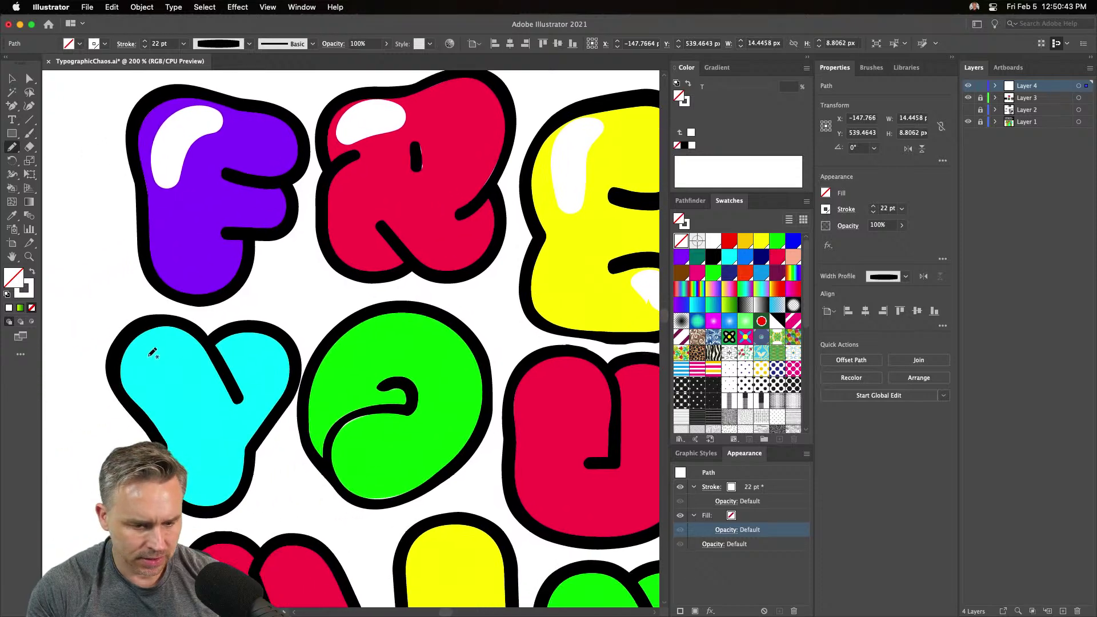
Draw a white highlight near the upper edge of each letter of YOUR with the Pencil tool
drag(152, 353, 148, 360)
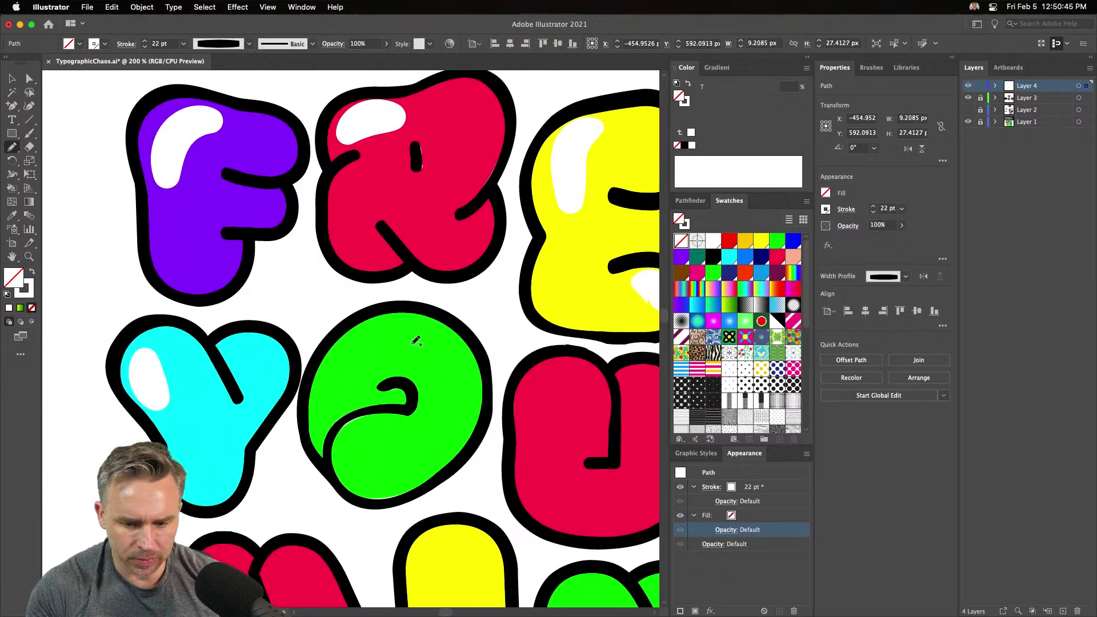
drag(416, 341, 443, 362)
scroll(317, 323, right, 6)
scroll(317, 322, down, 2)
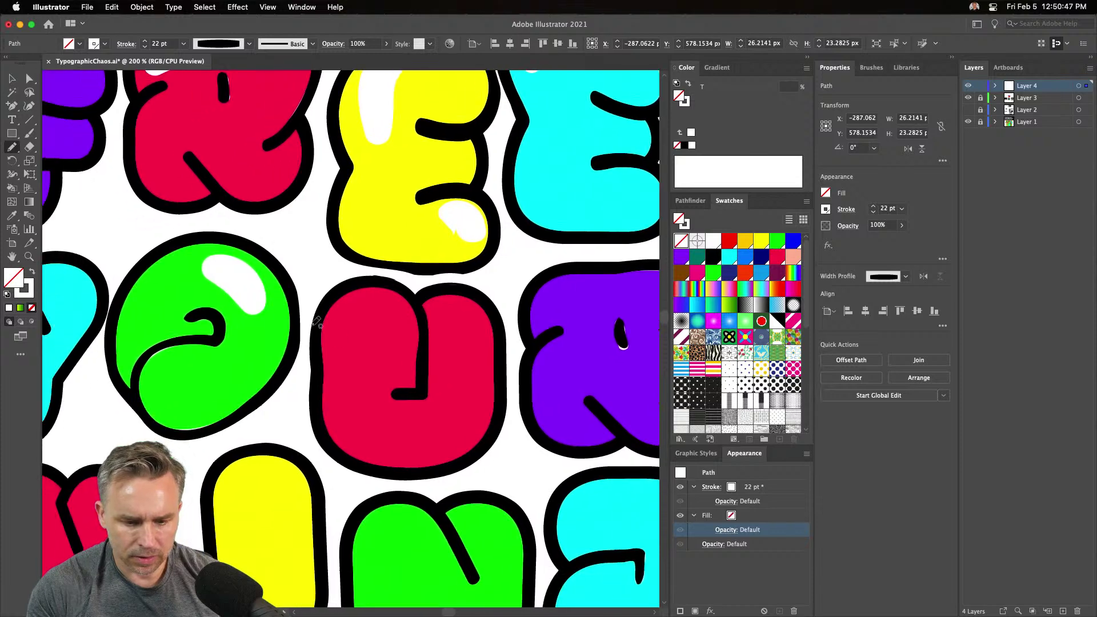
drag(371, 314, 351, 361)
scroll(351, 361, right, 6)
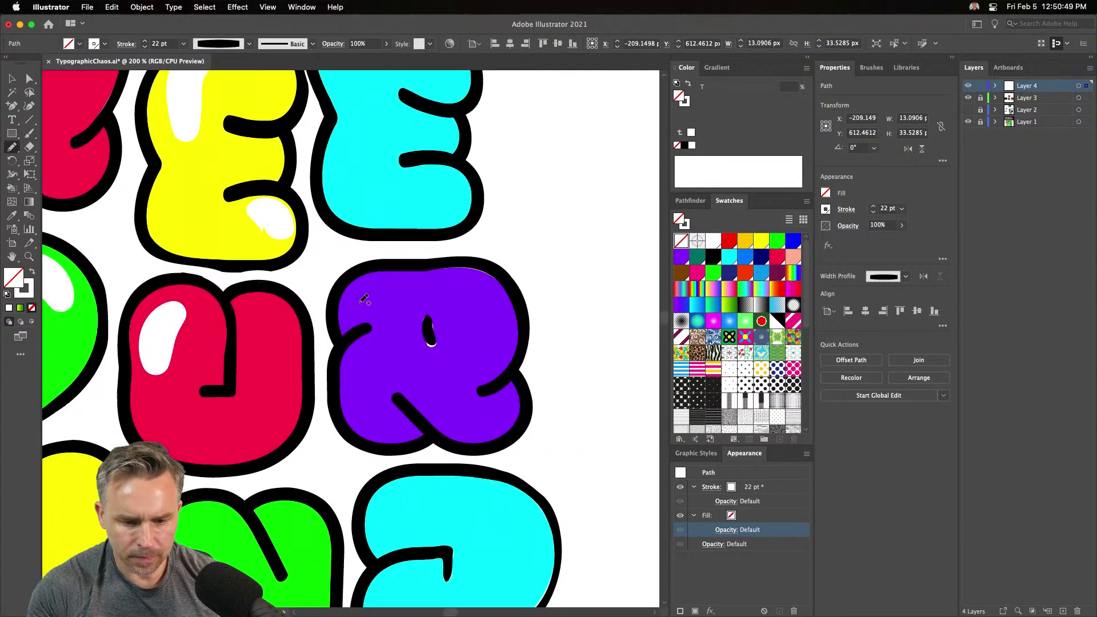
mouse_move(363, 299)
mouse_down()
mouse_move(445, 289)
mouse_move(485, 302)
mouse_move(502, 322)
mouse_up()
scroll(583, 189, down, 6)
scroll(584, 189, left, 9)
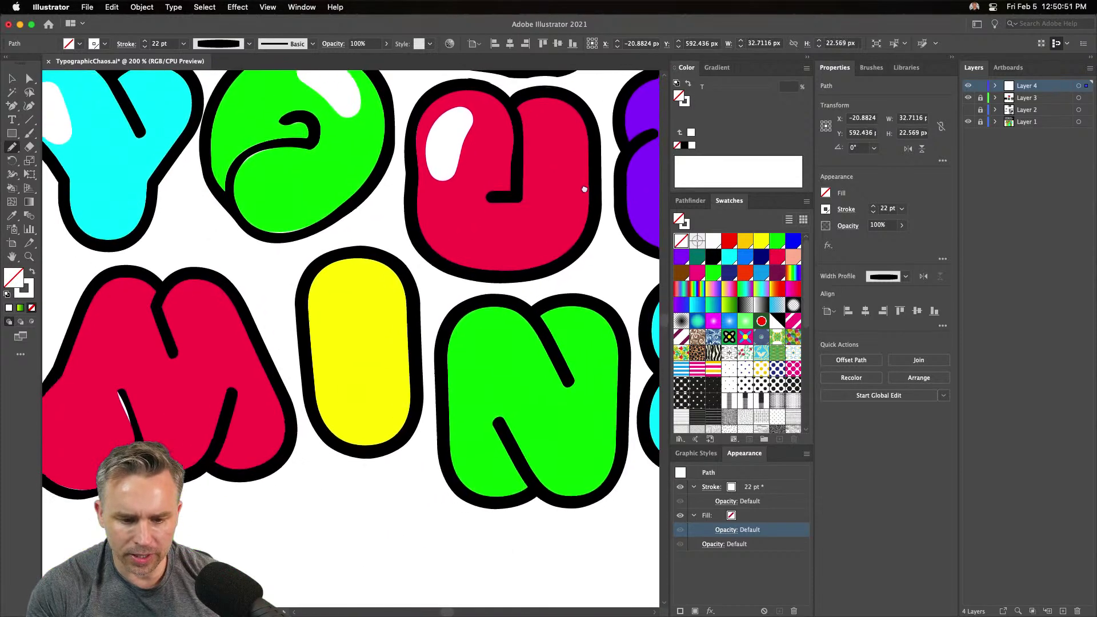
Draw Pencil highlights on MIND: the M's lower-left lobe and the upper parts of the I, N and D
scroll(584, 189, left, 4)
scroll(584, 189, up, 1)
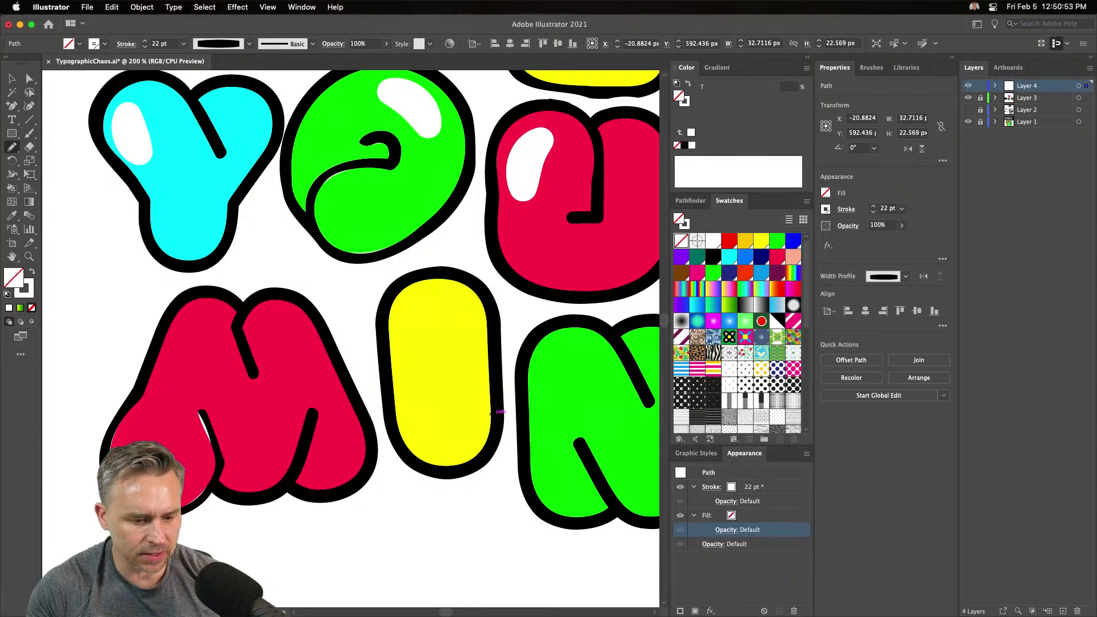
scroll(240, 366, right, 2)
scroll(240, 365, up, 2)
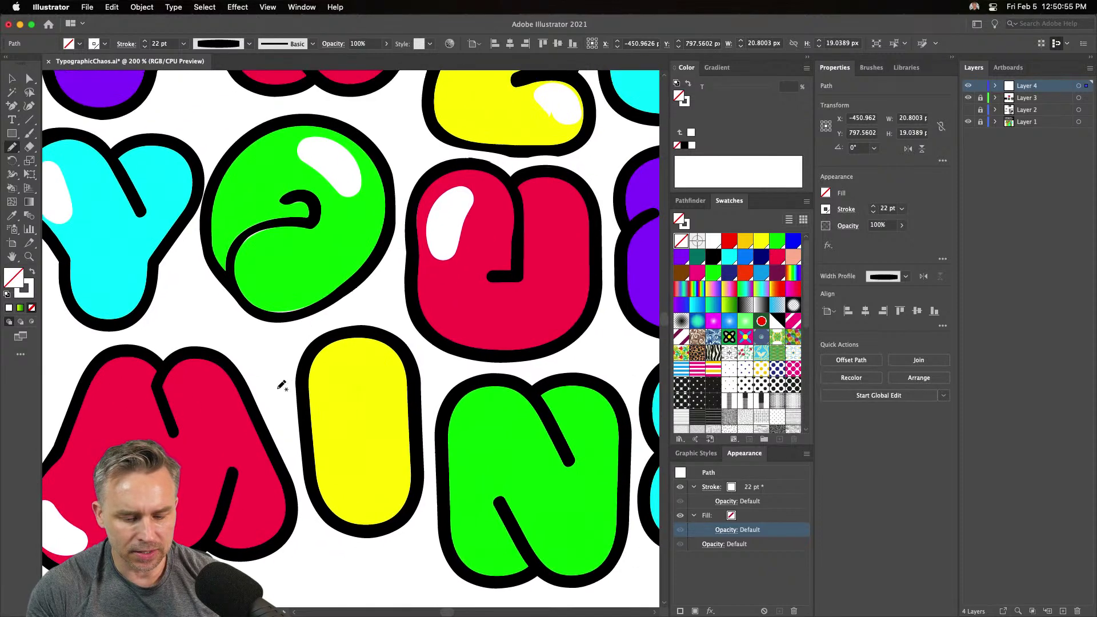
drag(354, 363, 343, 416)
scroll(343, 421, down, 3)
scroll(343, 421, right, 4)
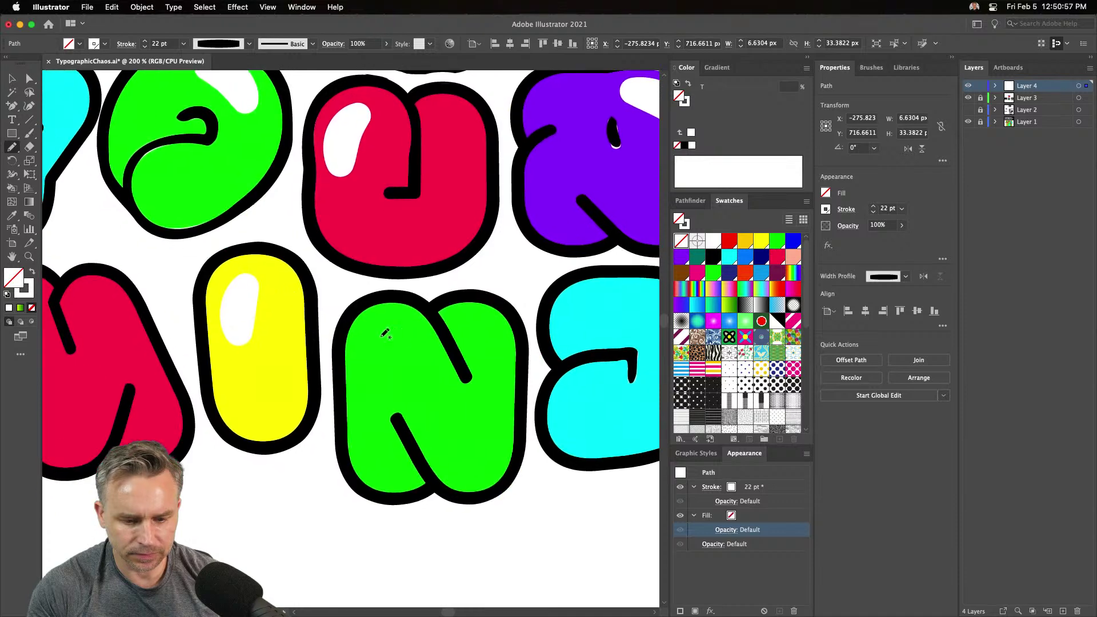
drag(394, 328, 406, 357)
scroll(403, 343, right, 5)
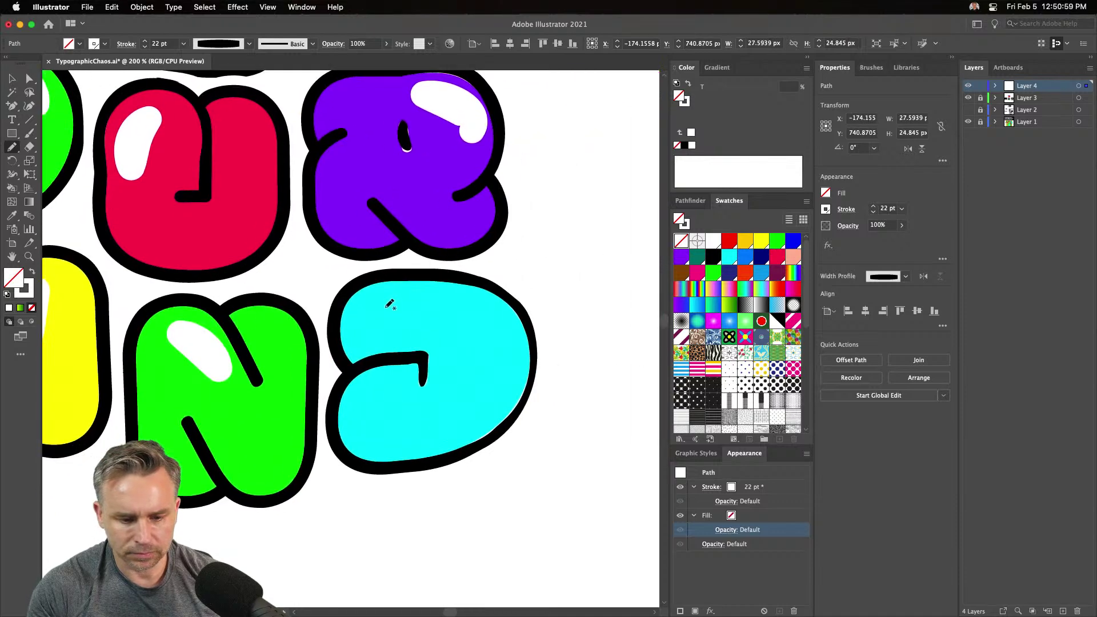
drag(396, 309, 457, 311)
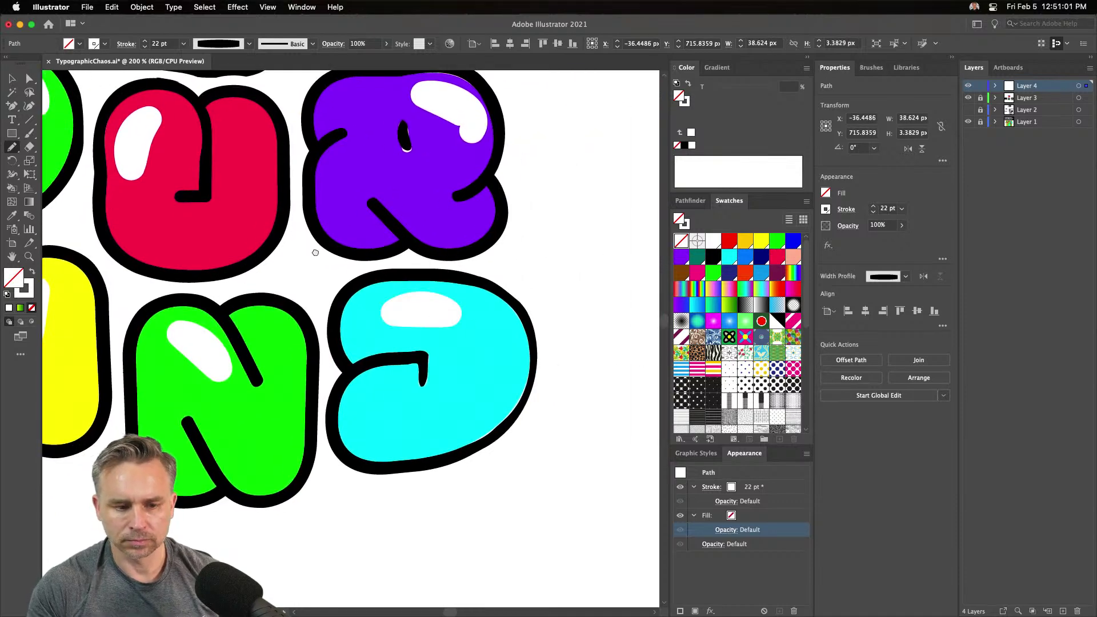
Review the highlights across the whole FREE YOUR MIND lettering, close up and from a distance
scroll(492, 325, left, 5)
scroll(491, 325, up, 2)
key(super+minus)
key(super+minus)
key(super+minus)
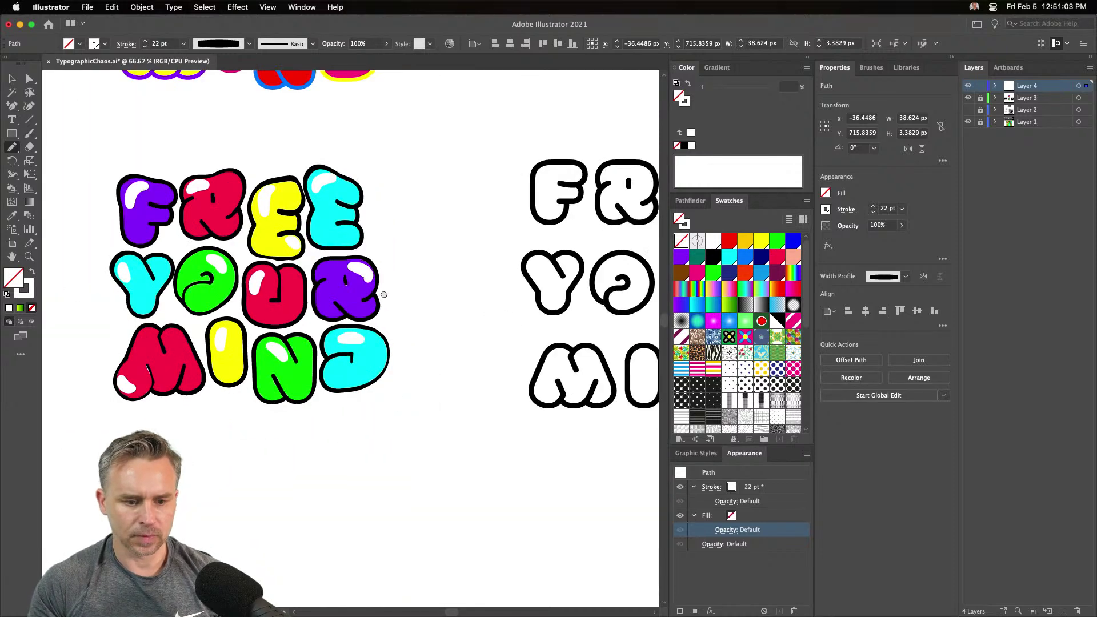
scroll(514, 326, left, 5)
scroll(515, 325, up, 2)
key(super+equal)
key(super+equal)
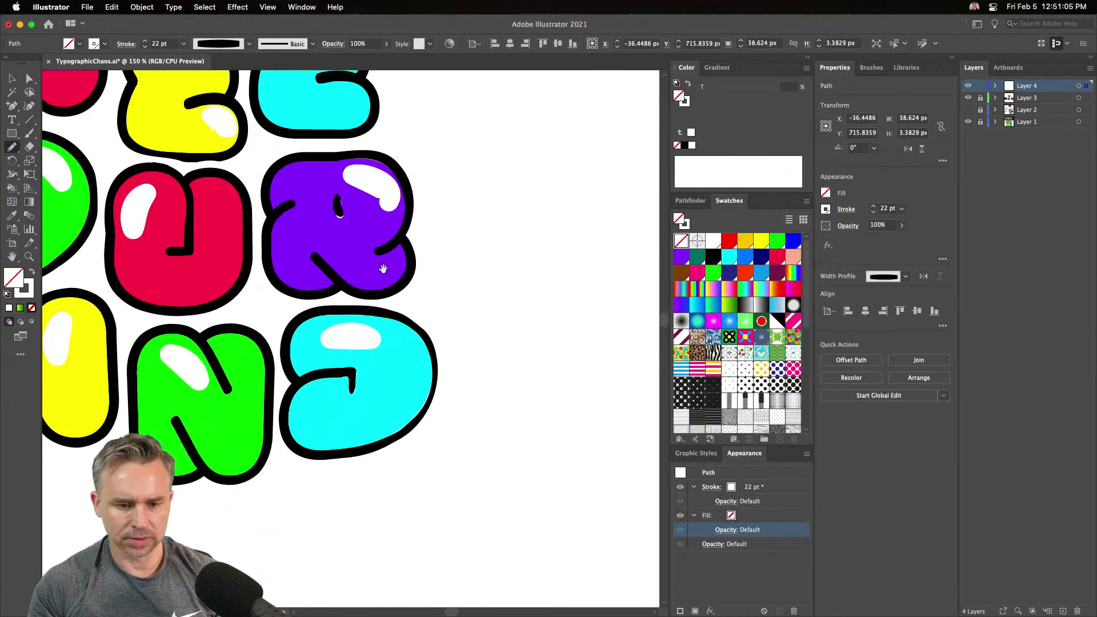
scroll(439, 318, left, 5)
scroll(439, 317, up, 2)
scroll(439, 318, up, 2)
key(super+minus)
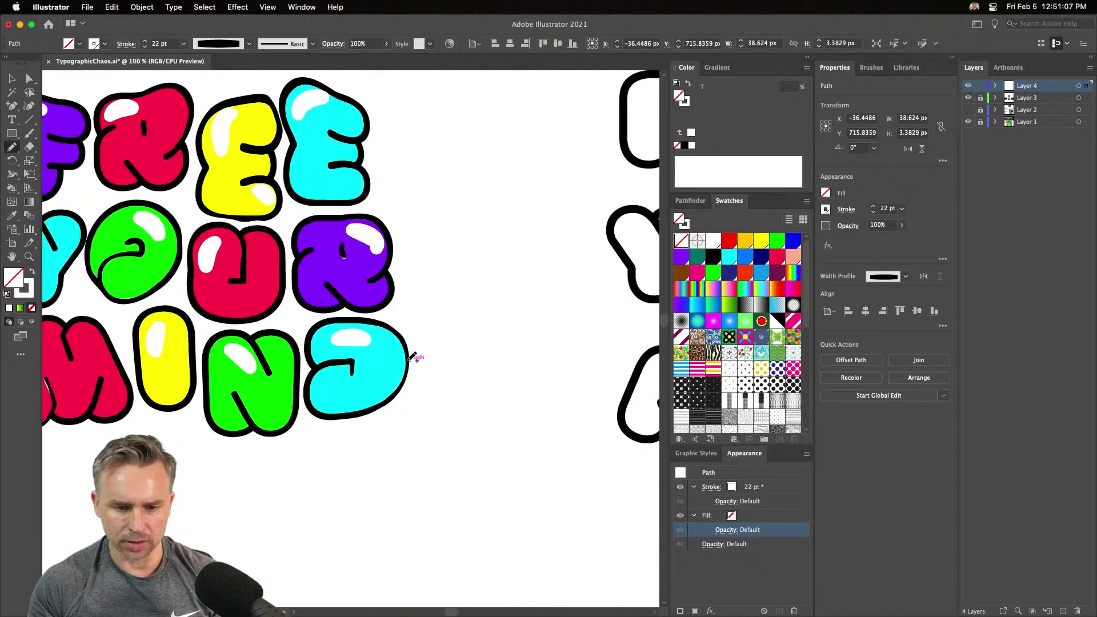
scroll(409, 358, left, 6)
scroll(408, 358, up, 2)
Select all the highlights on the lettering and lower the opacity of their active fill entry to 30%
key(v)
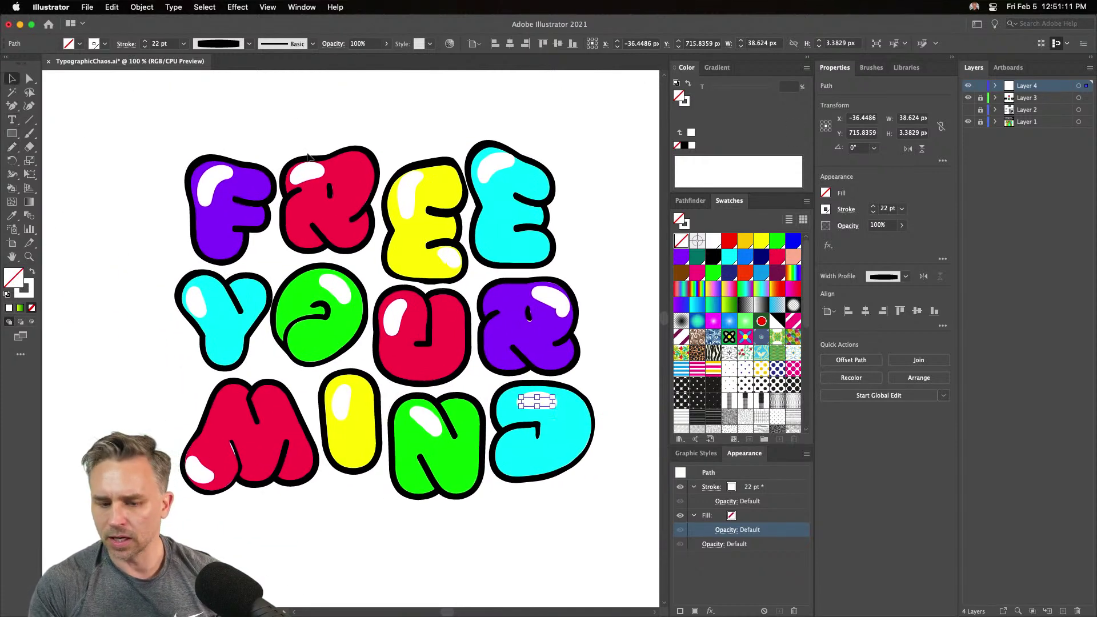
drag(151, 135, 575, 508)
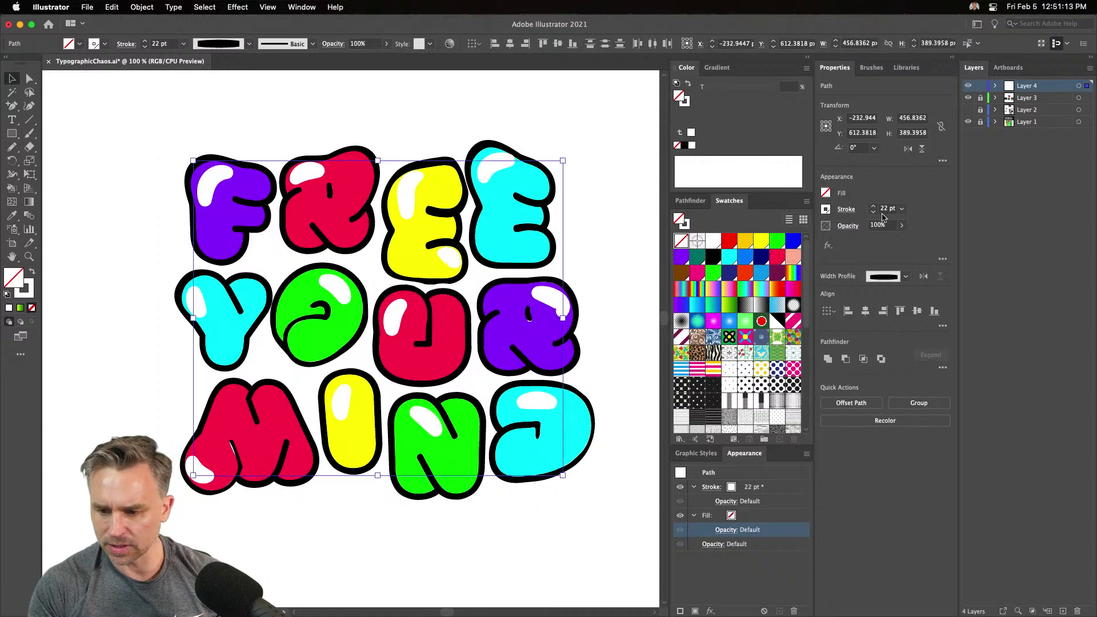
click(902, 226)
drag(901, 240, 870, 241)
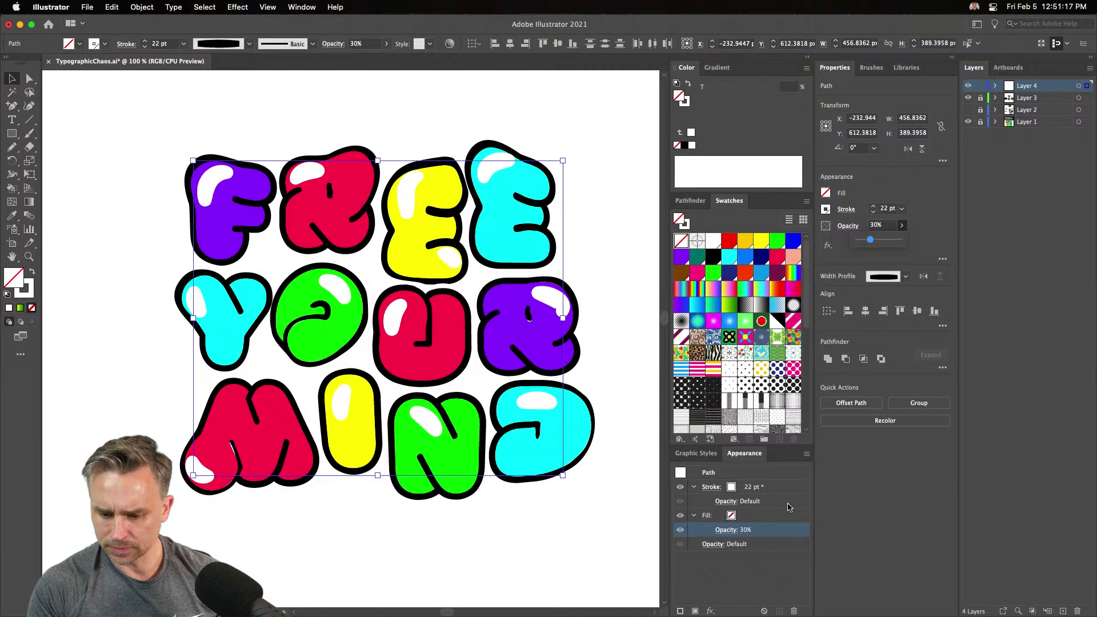
Select all the lettering highlights and lower the opacity of their stroke to 70%
click(760, 501)
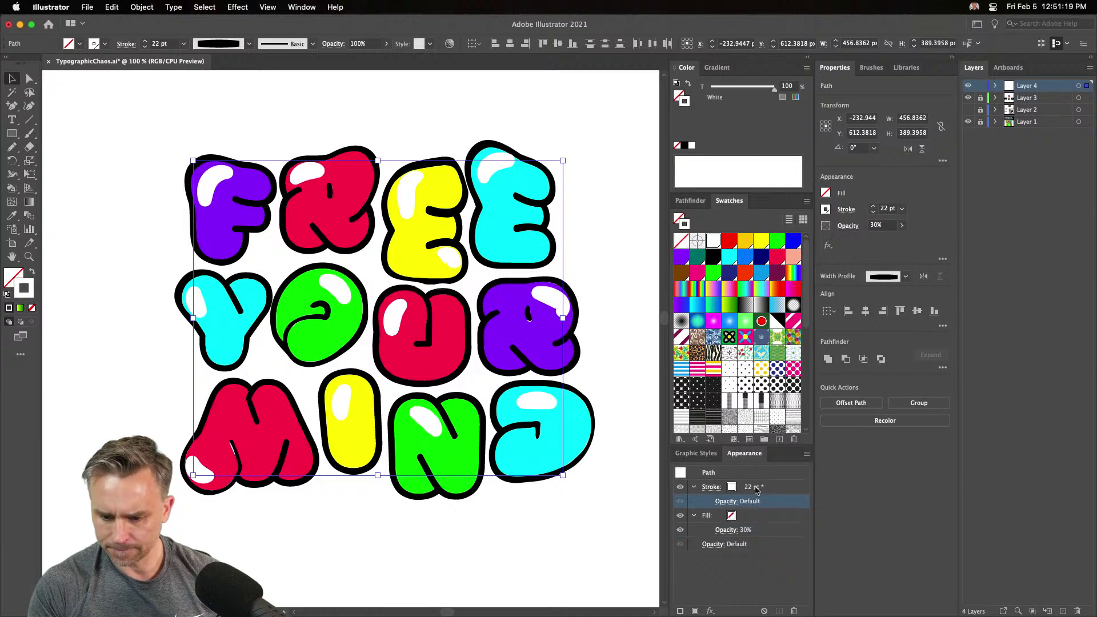
click(755, 488)
click(567, 107)
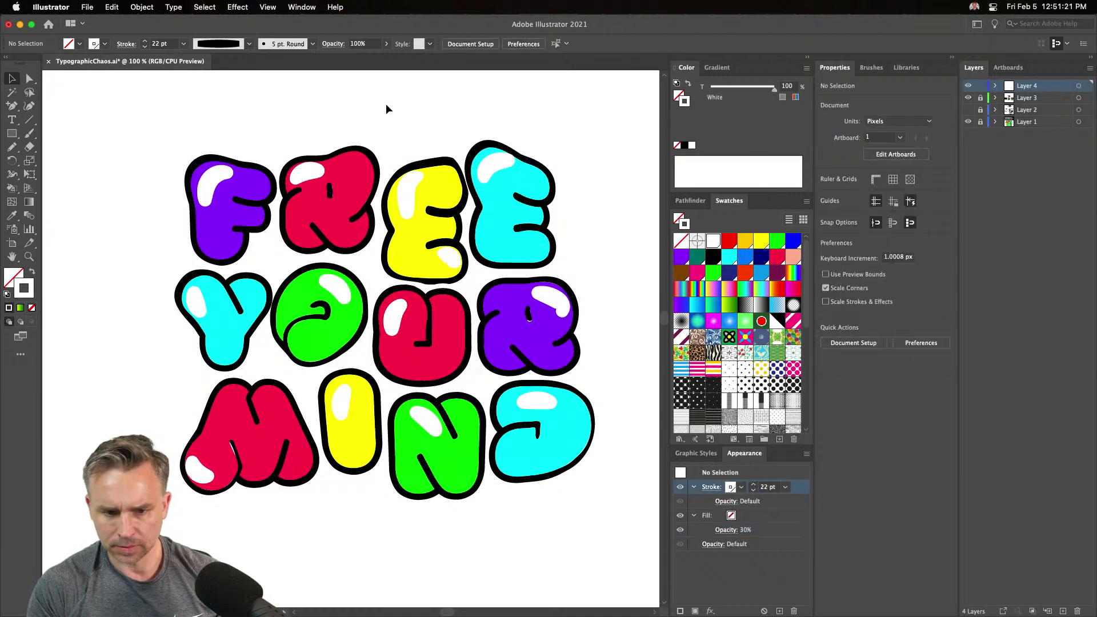
click(386, 44)
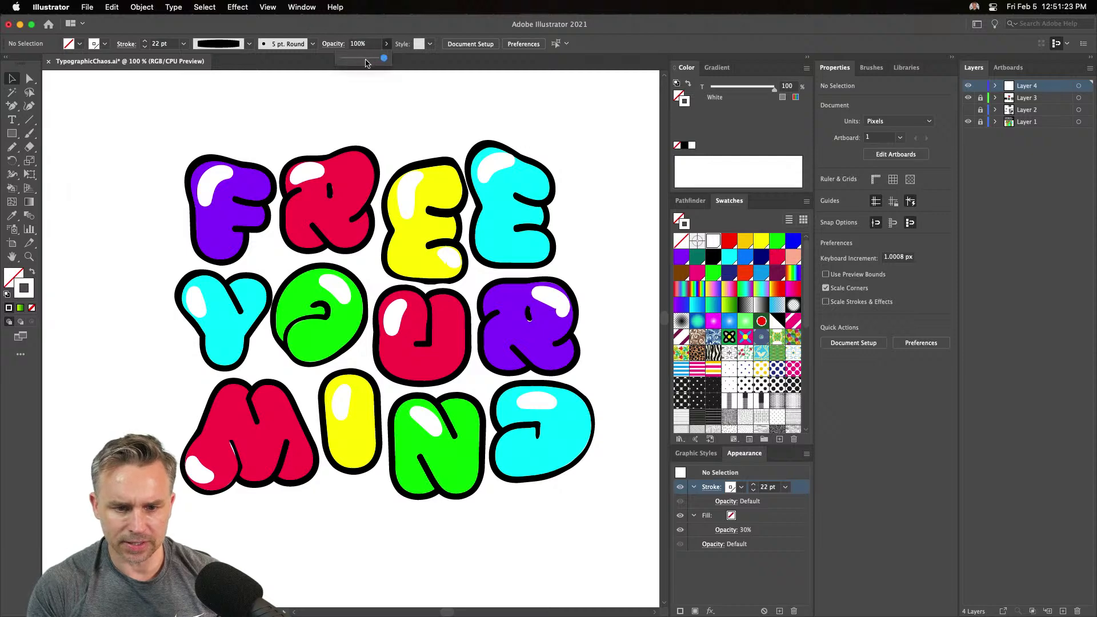
drag(137, 119, 560, 554)
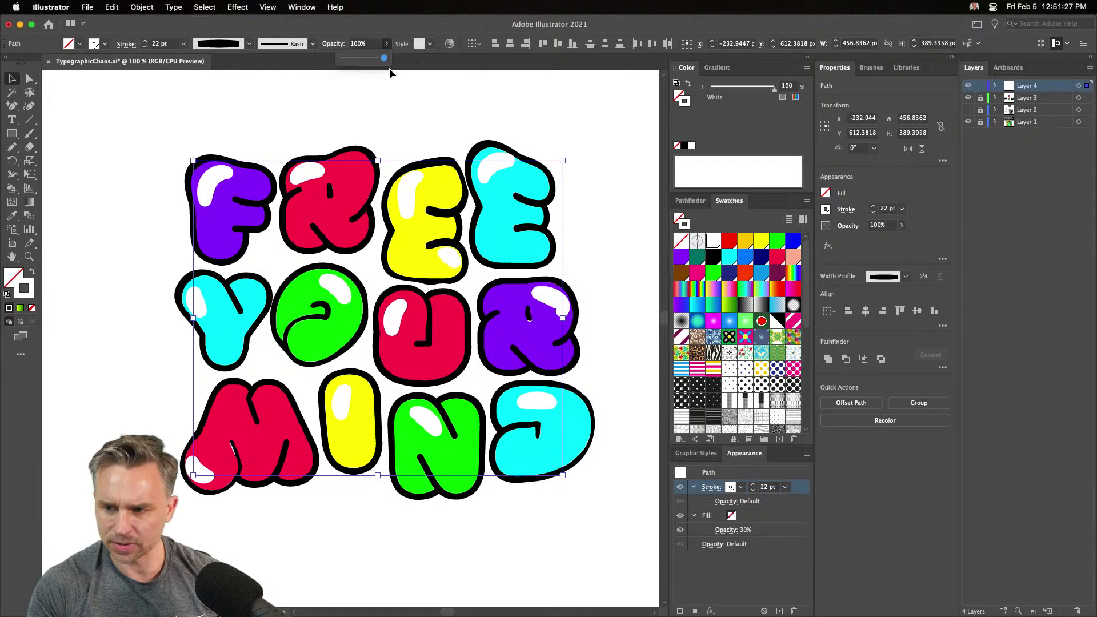
click(364, 59)
drag(371, 63, 372, 62)
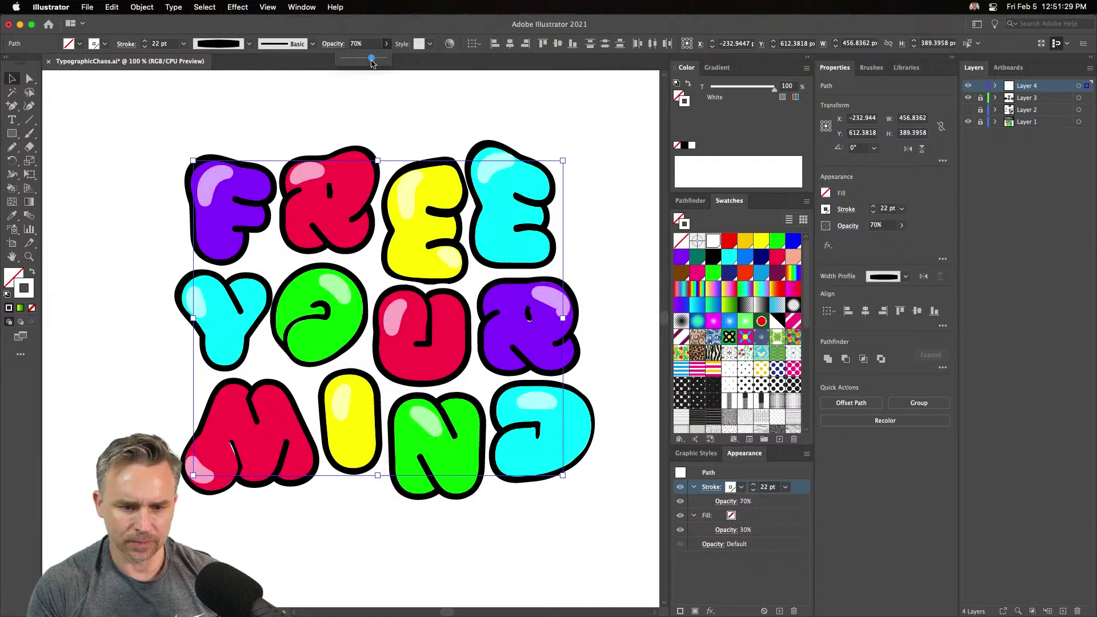
click(221, 99)
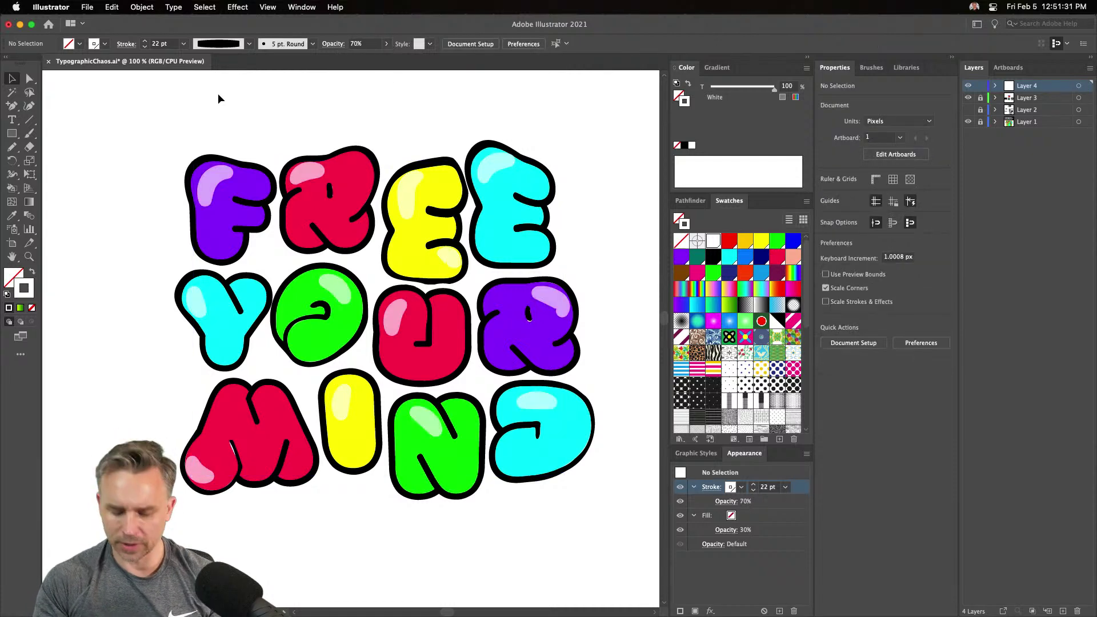
Draw a rectangle about 747 by 673 px around the FREE YOUR MIND lettering, with a white fill and no stroke
key(super+minus)
click(11, 135)
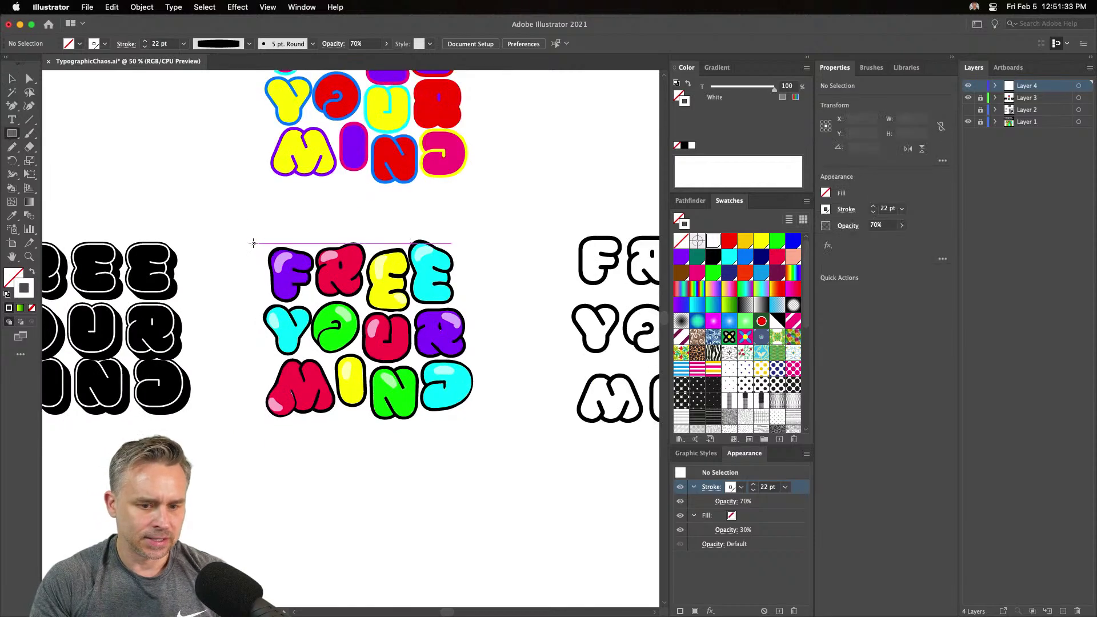
drag(211, 199, 512, 469)
click(17, 78)
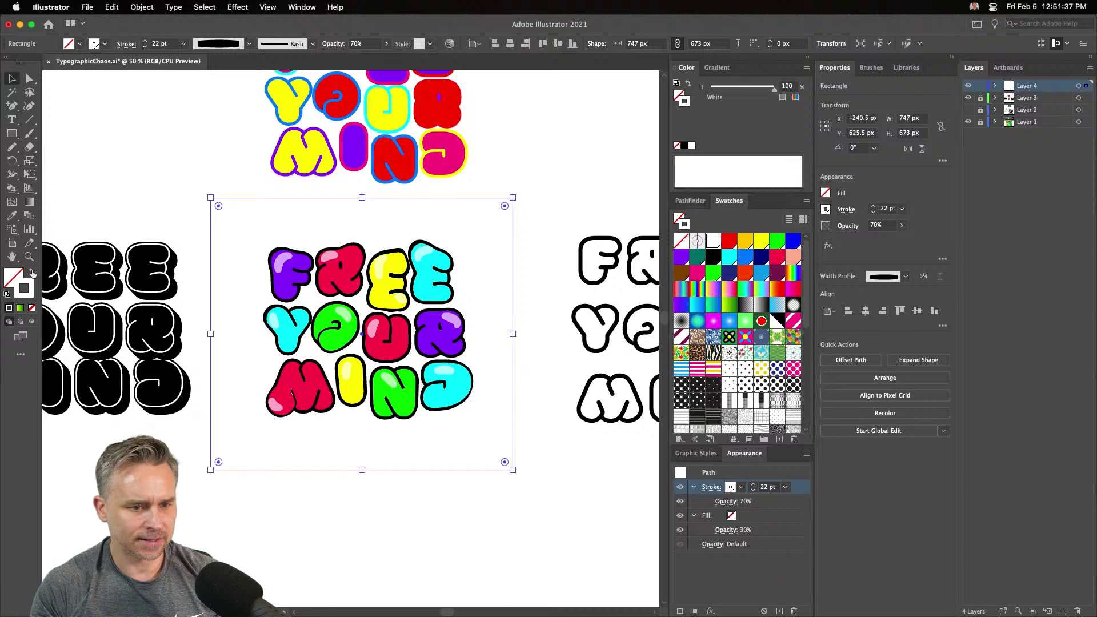
click(31, 274)
Cut the rectangle and paste it in place on a new layer between Layer 2 and Layer 3, behind the letters
key(Delete)
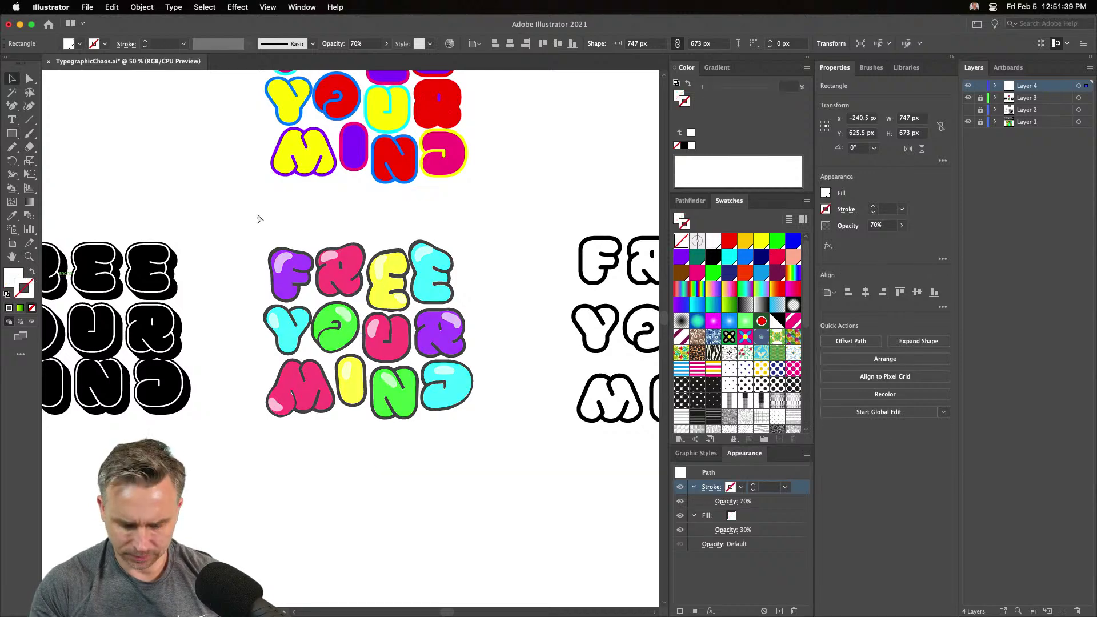
click(1048, 114)
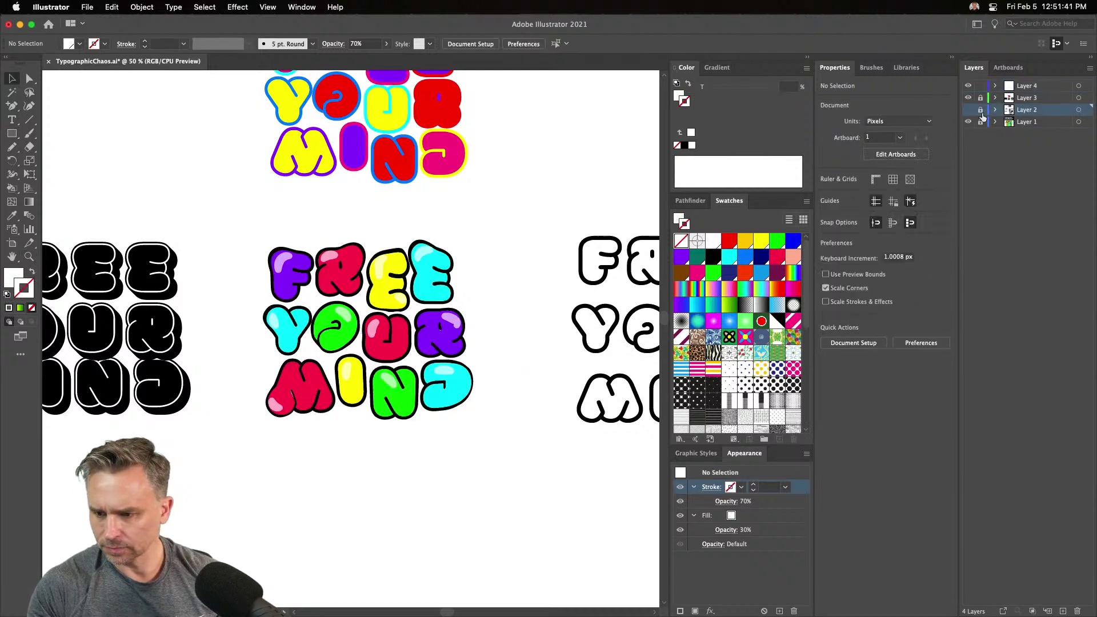
click(1063, 611)
key(super+f)
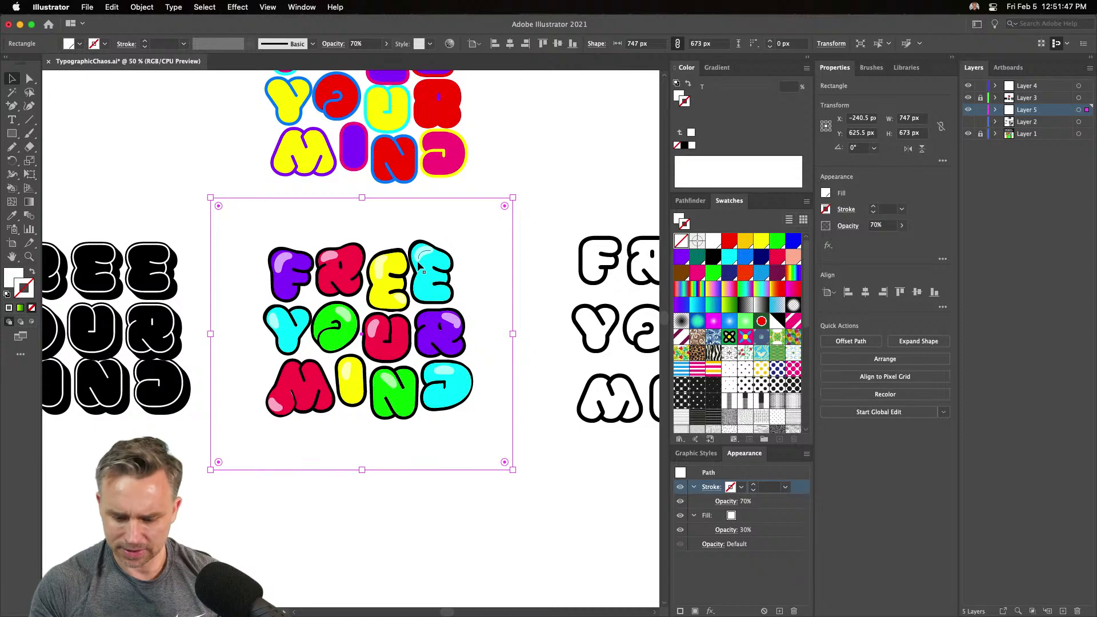
Fill the background rectangle with the R=36 G=48 B=139 blue swatch and raise its stroke opacity to 100%
click(725, 274)
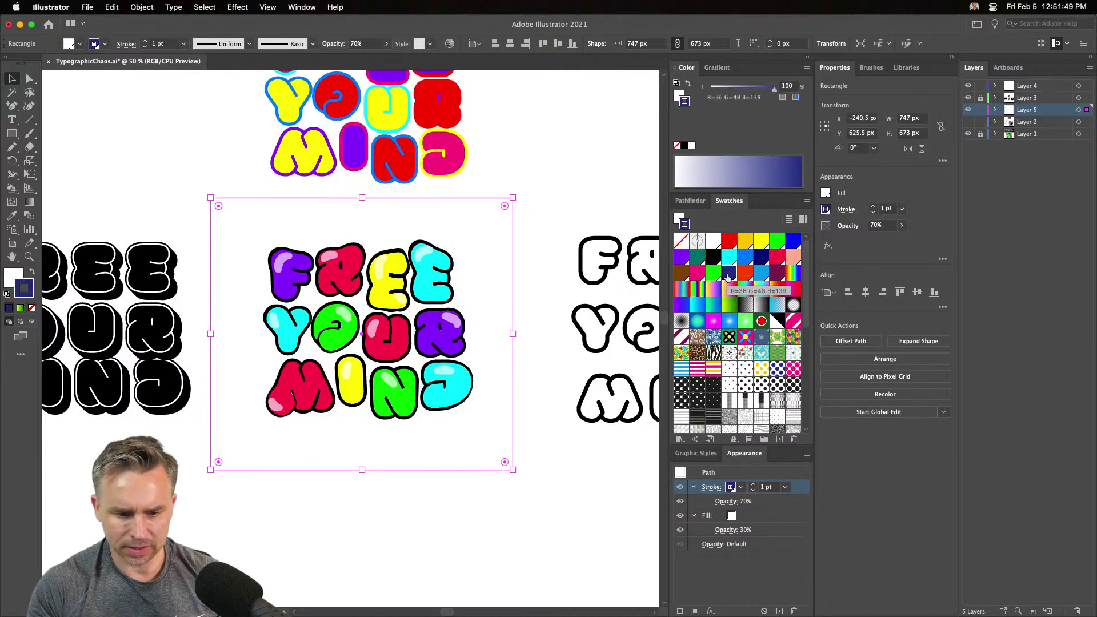
click(33, 274)
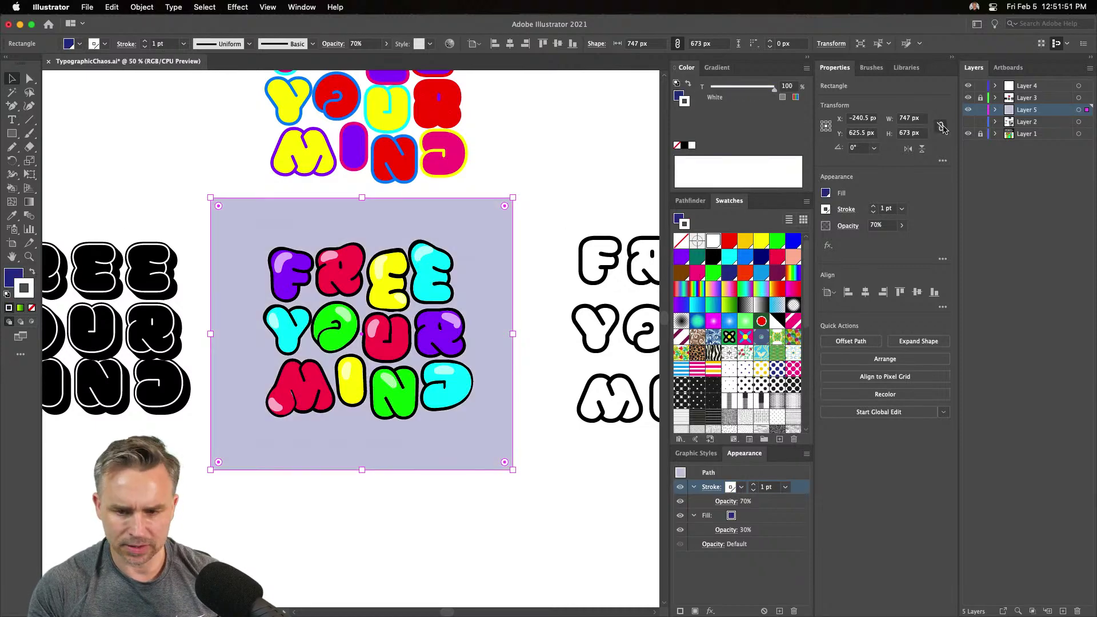
click(385, 44)
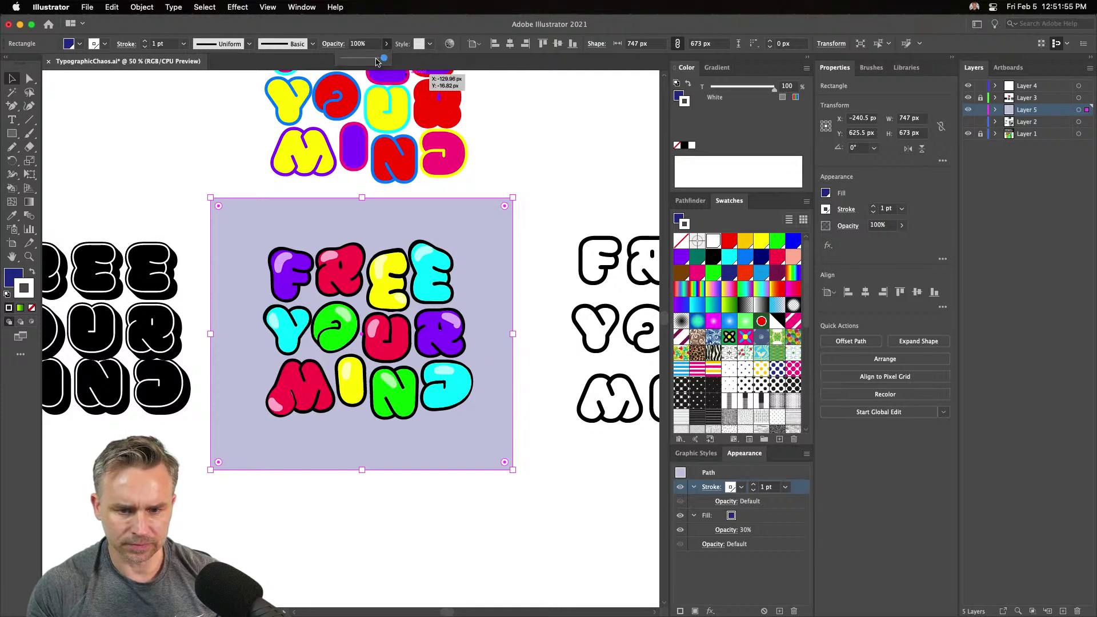
click(169, 135)
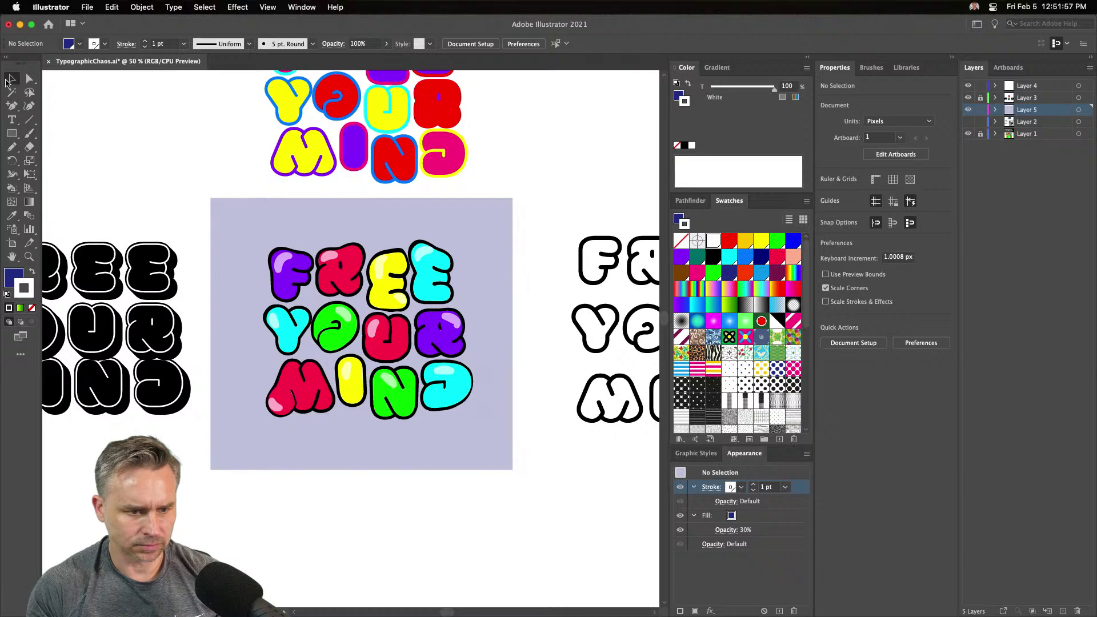
click(10, 281)
click(262, 227)
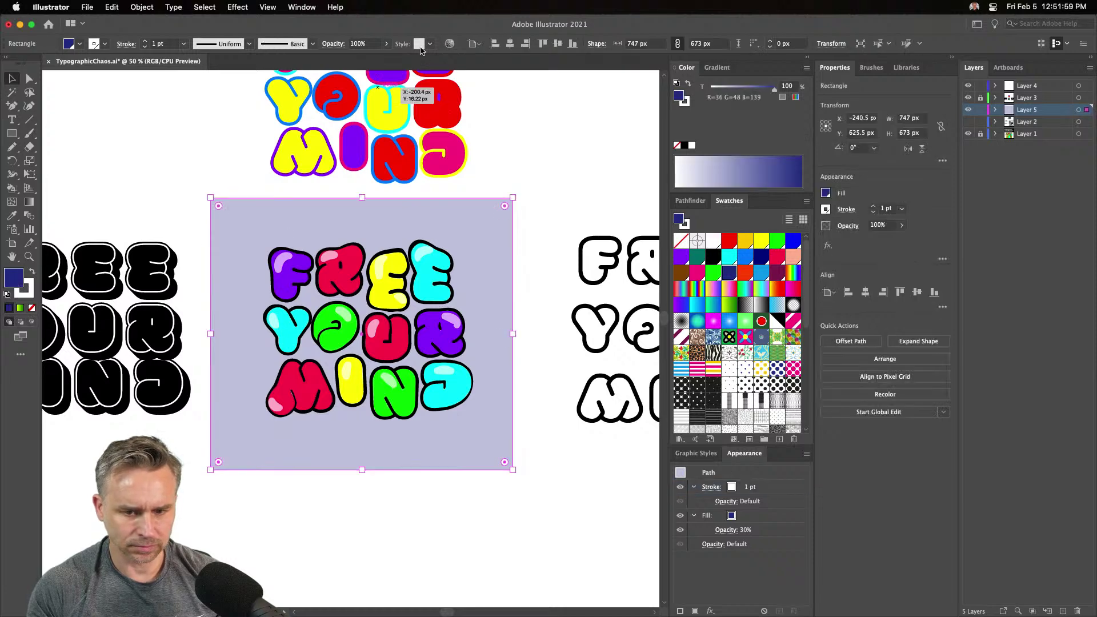
click(211, 188)
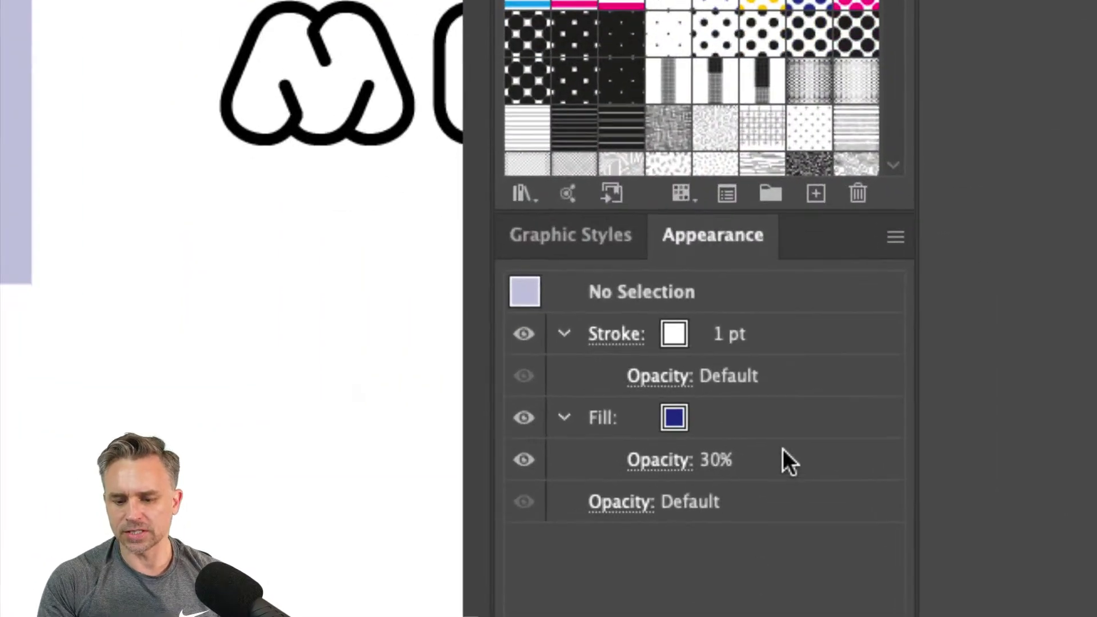
Try to raise the fill opacity to 100% with the background rectangle not selected
click(727, 530)
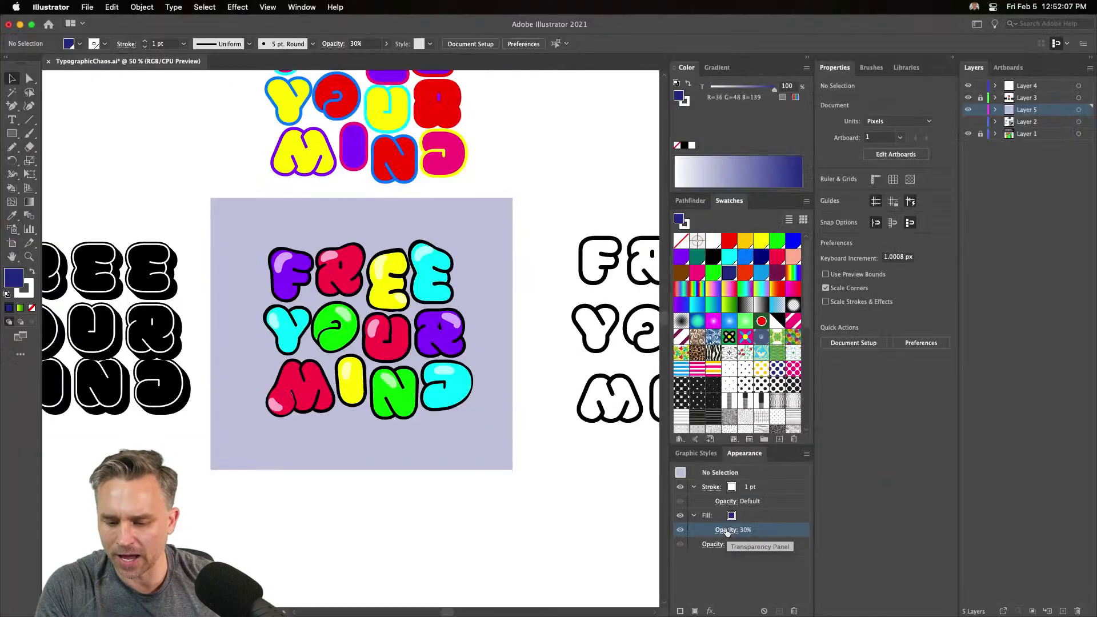
click(728, 531)
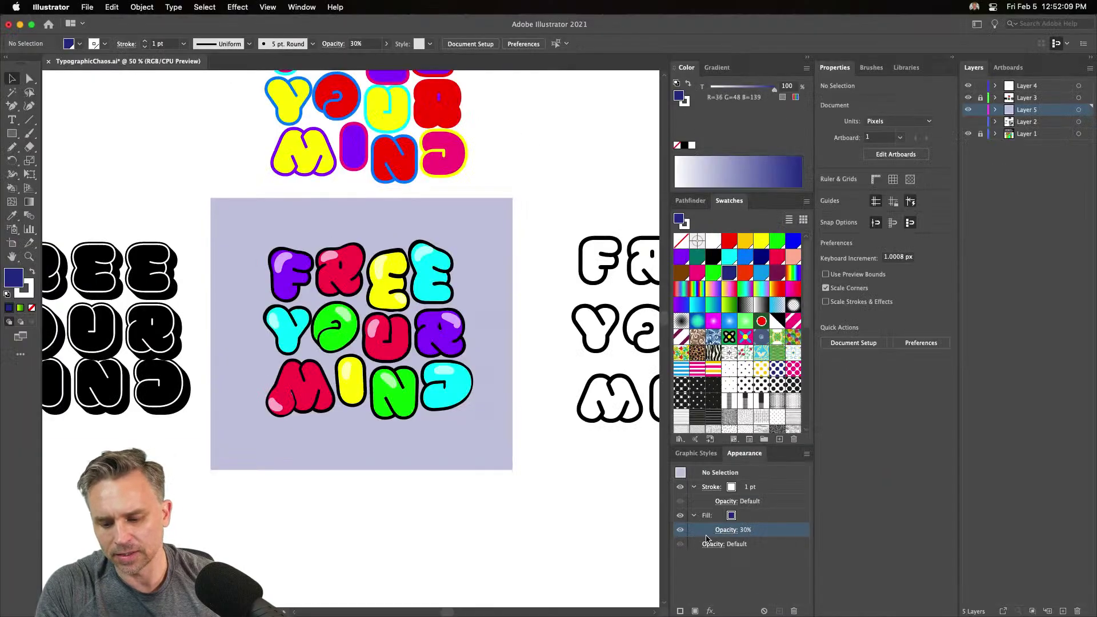
click(726, 531)
click(728, 446)
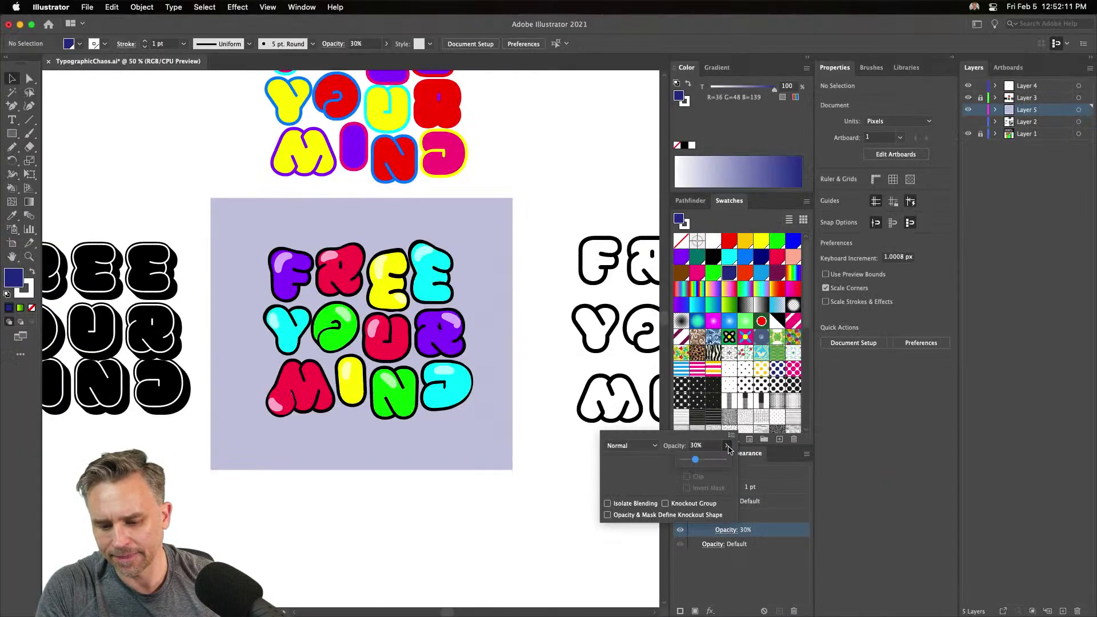
drag(720, 459, 725, 460)
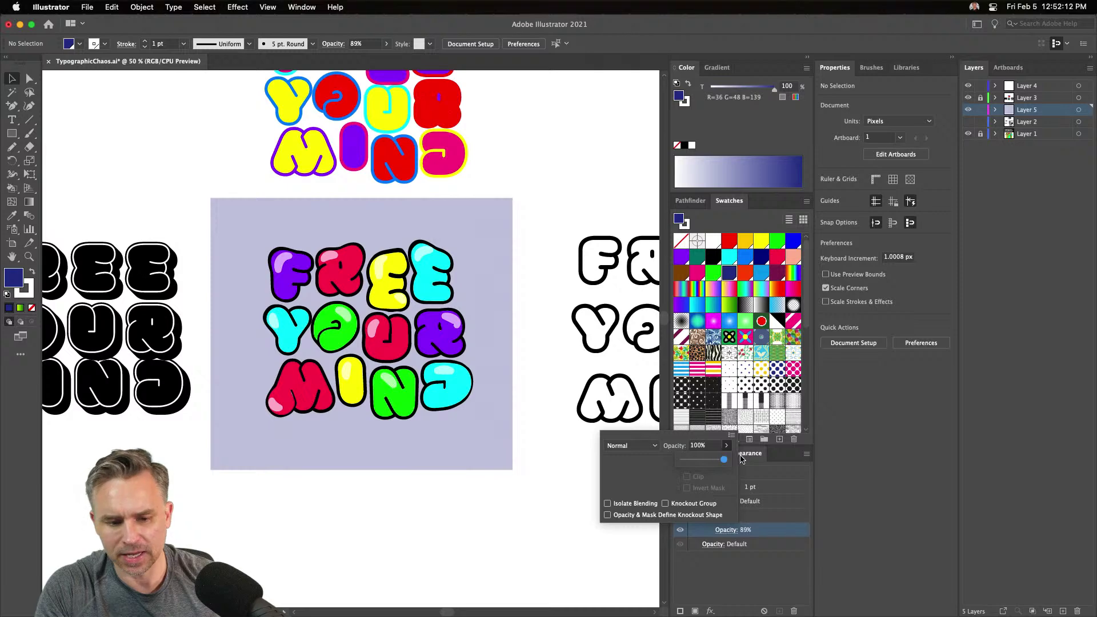
Select the background rectangle and raise the opacity of its fill to 100%
click(354, 445)
click(353, 448)
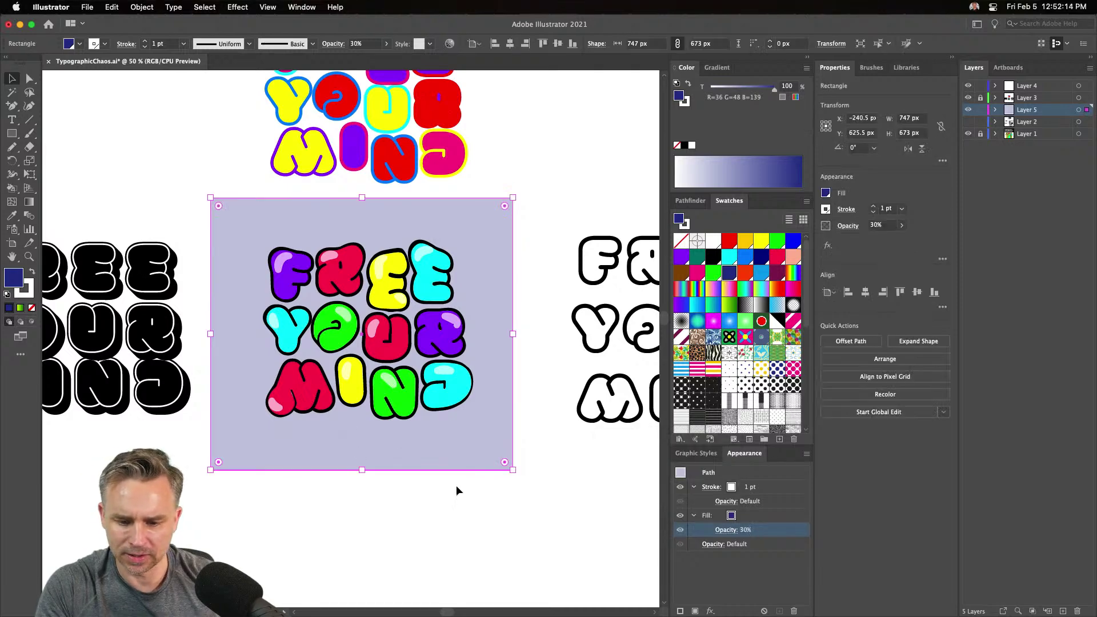
click(724, 530)
click(726, 446)
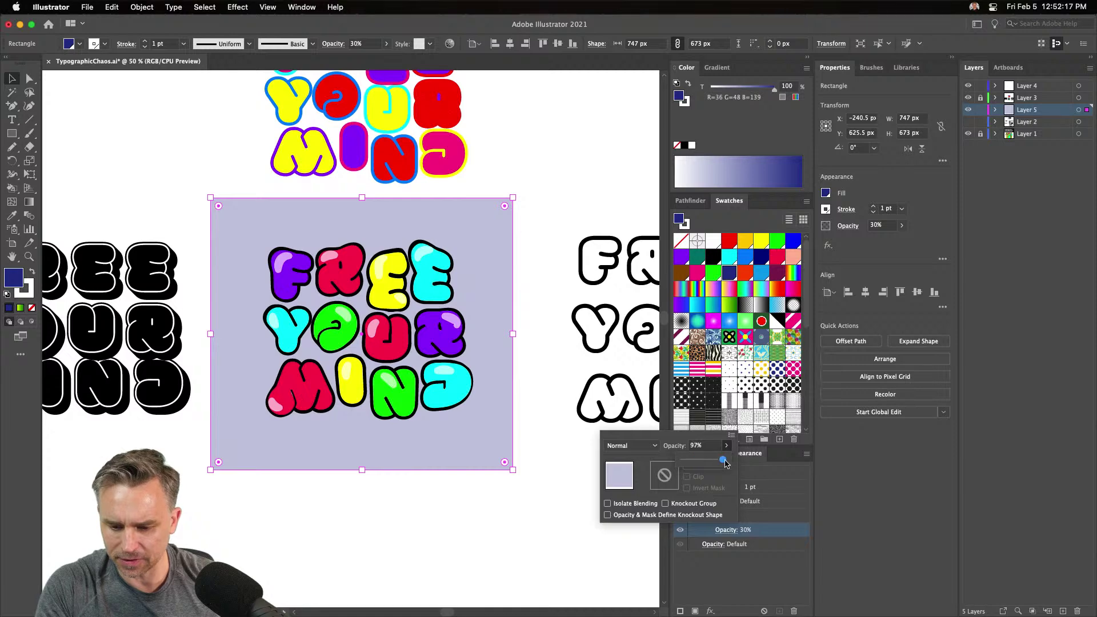
drag(724, 462, 743, 464)
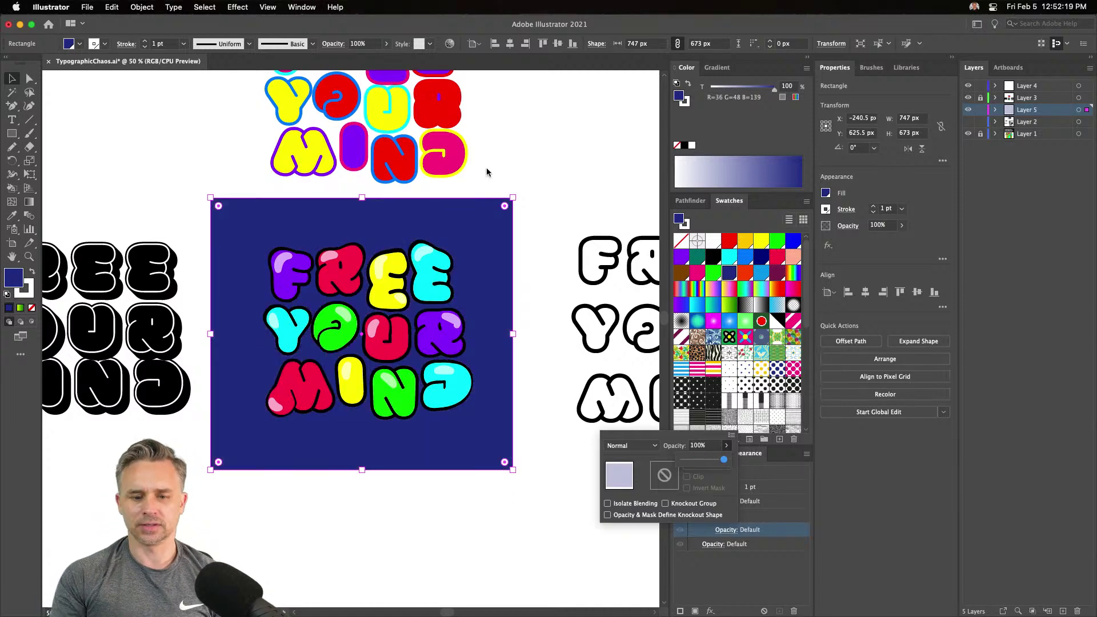
Try navy, crimson, yellow-to-red gradient, green and purple swatches as the background rectangle's fill
click(763, 257)
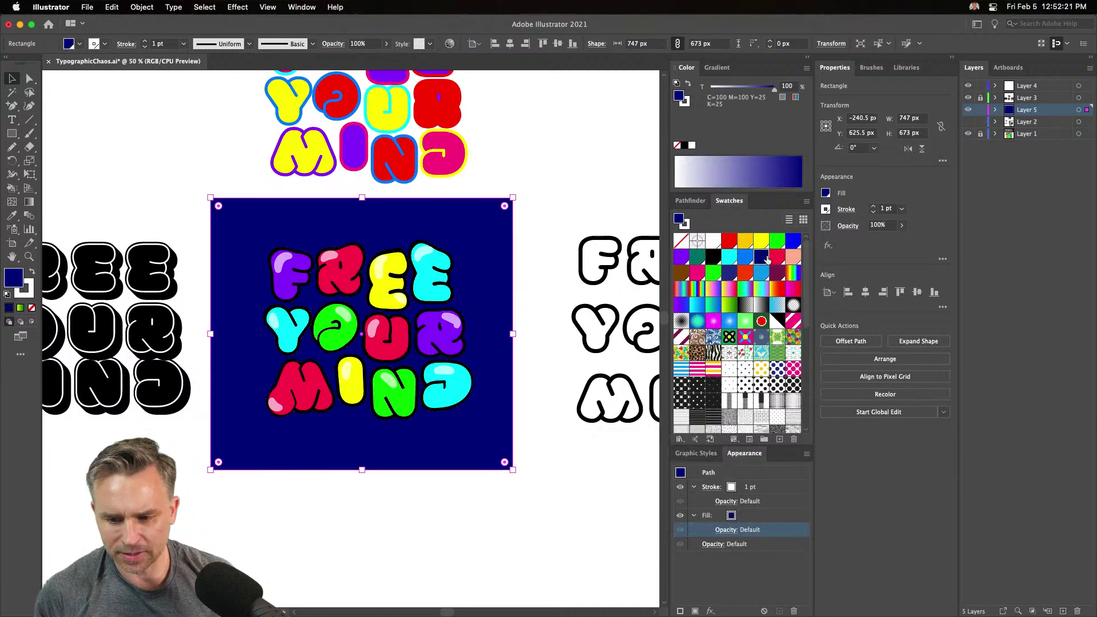
click(777, 259)
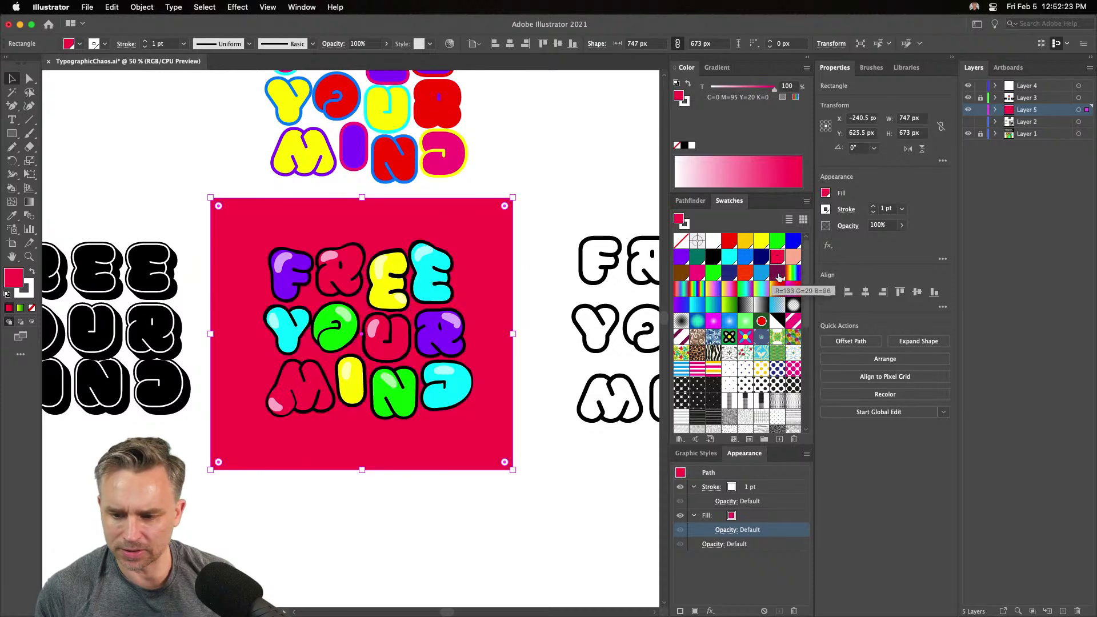
click(777, 290)
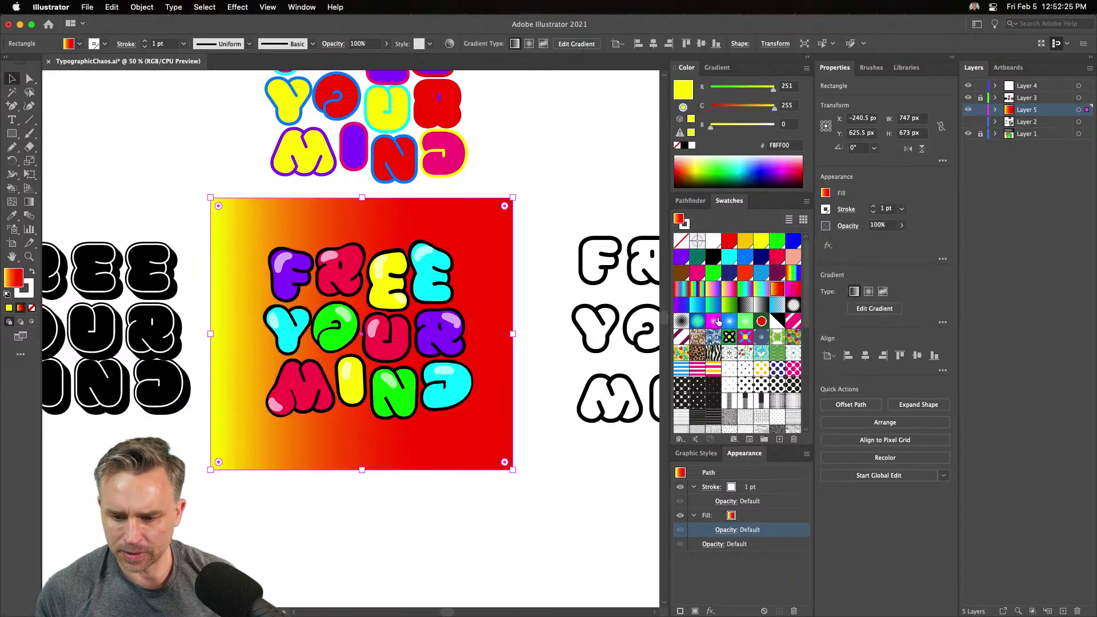
click(697, 258)
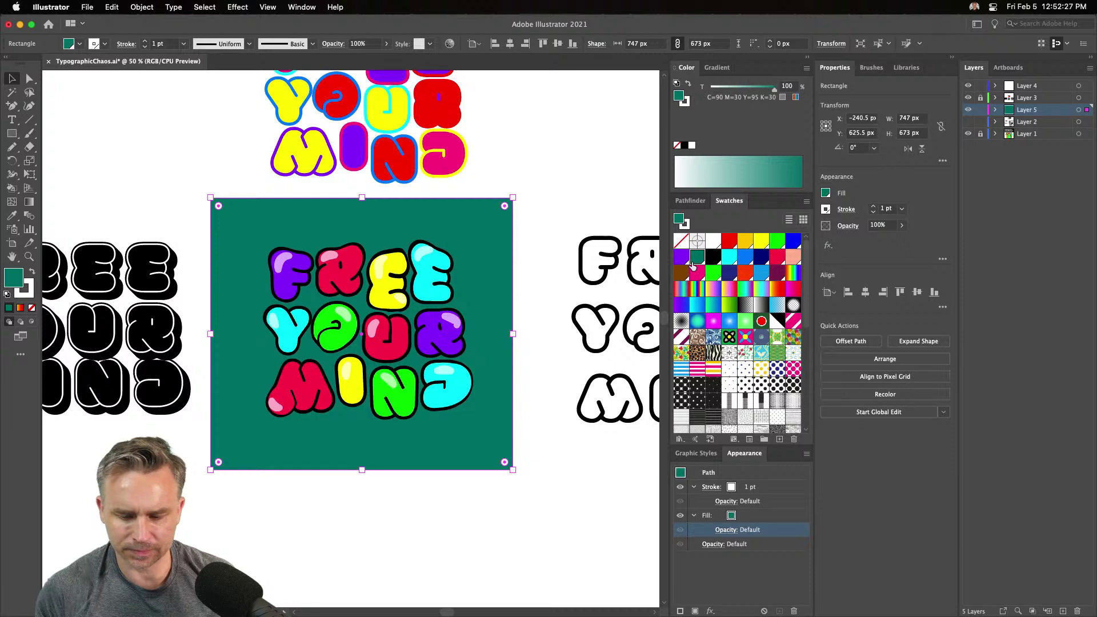
click(681, 258)
click(697, 258)
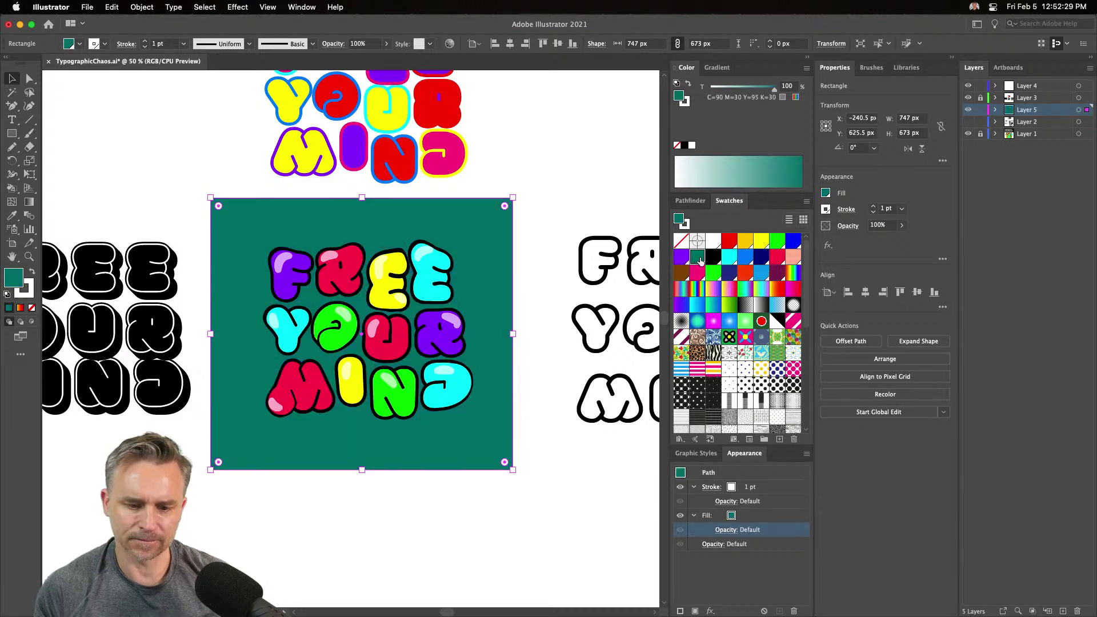
Fill the background rectangle with the golden yellow swatch C=0 M=35 Y=85 K=0, deselect it and view the lettering at 100%
click(746, 242)
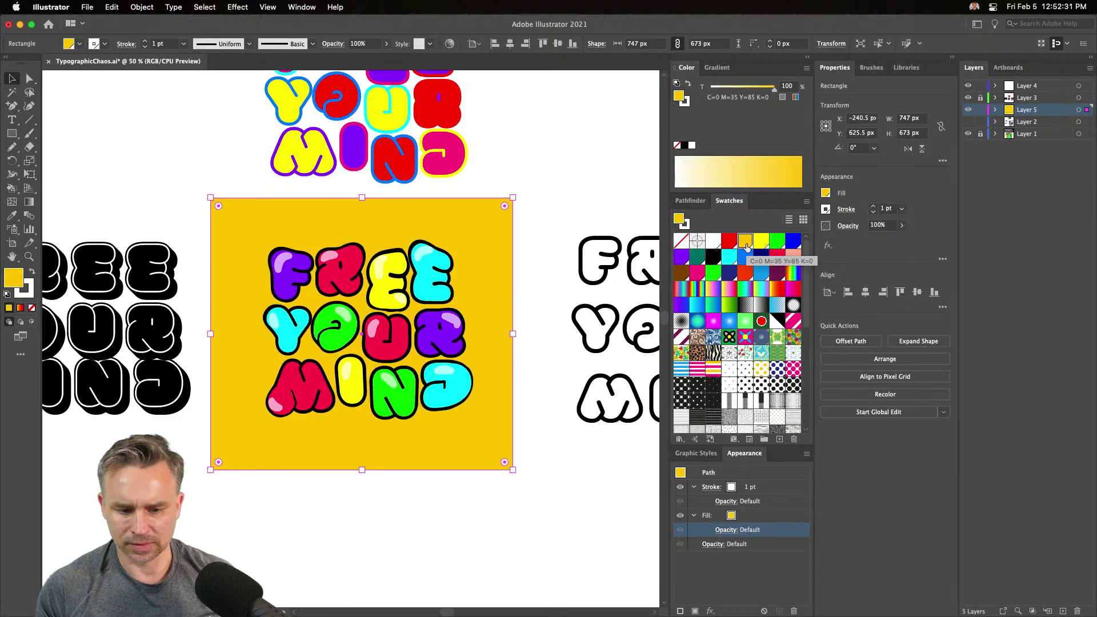
click(108, 162)
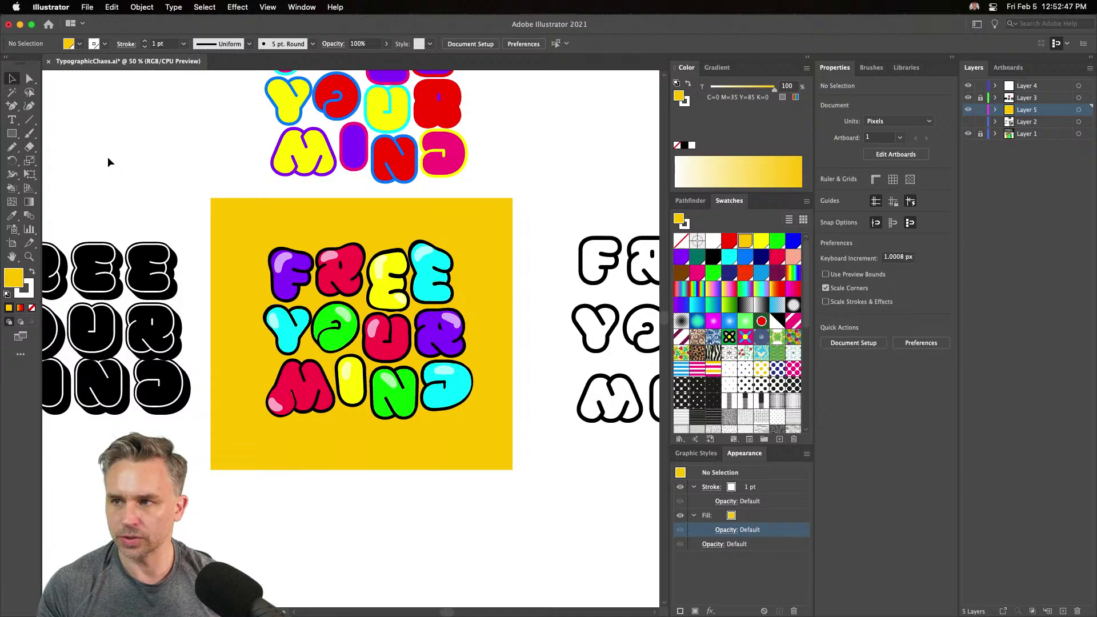
key(super+1)
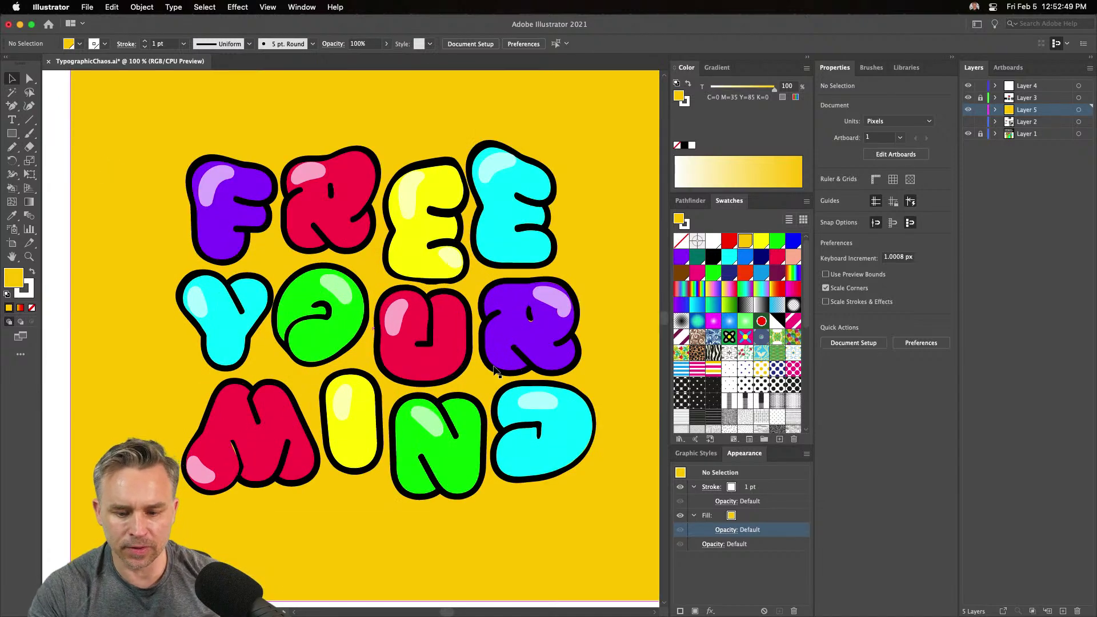
Lock the yellow background's layer, unlock Layer 3 with the letters, and clear the selection
click(537, 402)
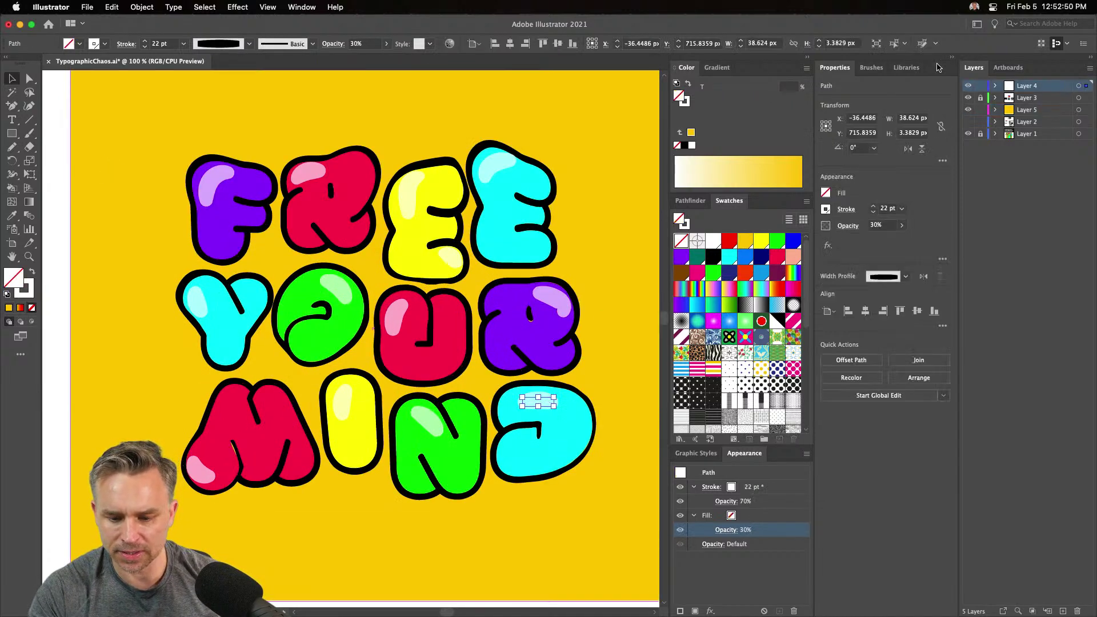
click(980, 110)
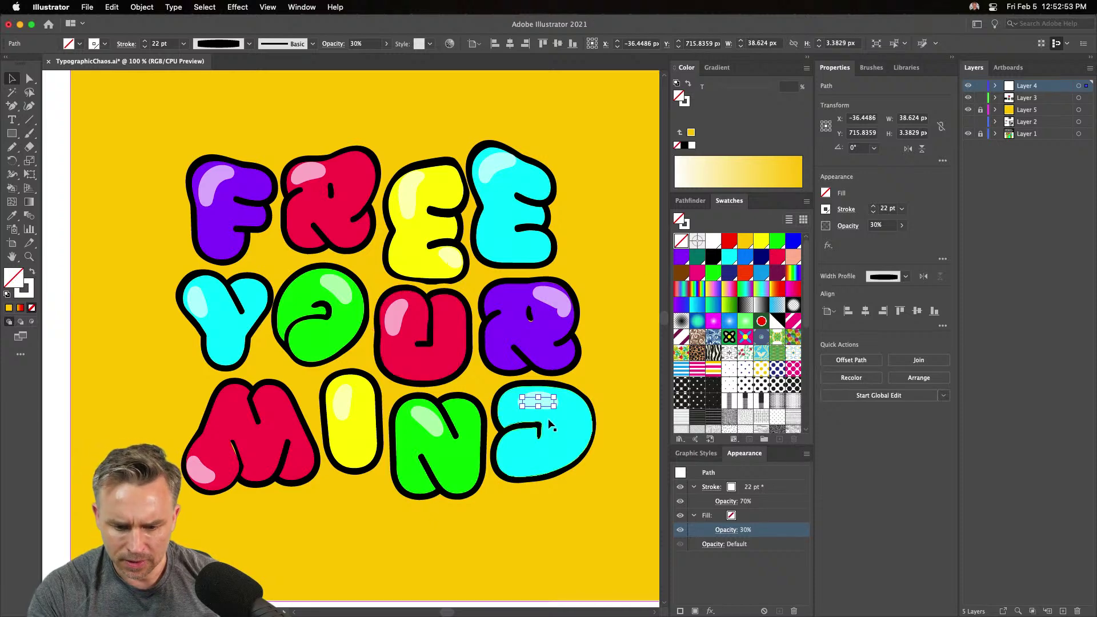
key(super+a)
click(565, 417)
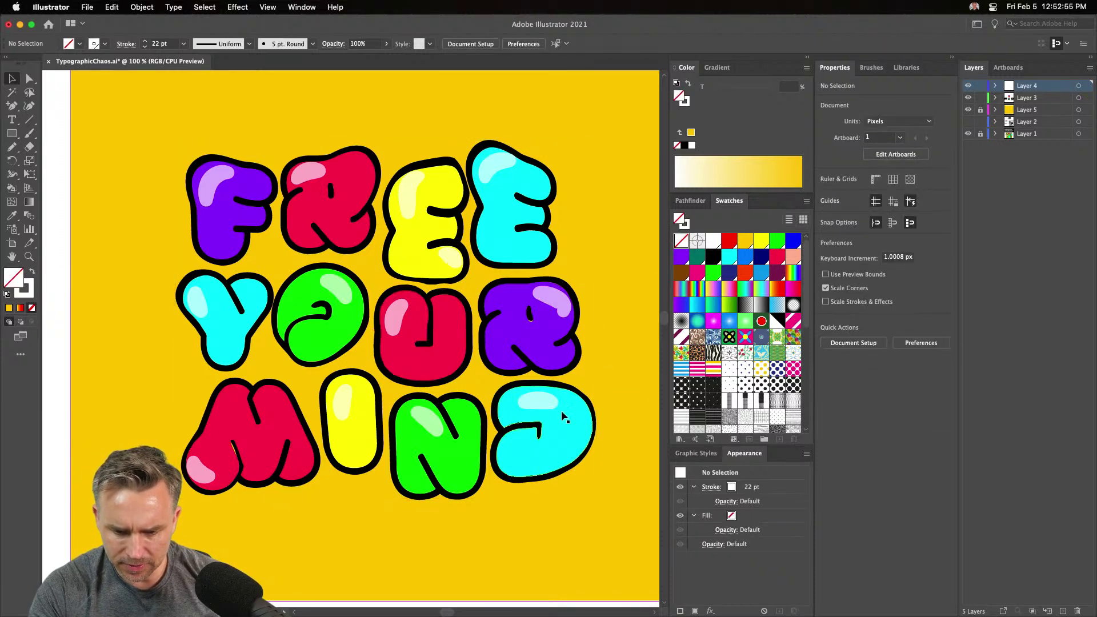
Ungroup the lettering into separate letters and group the cyan D of MIND with its highlight
right_click(566, 417)
click(585, 505)
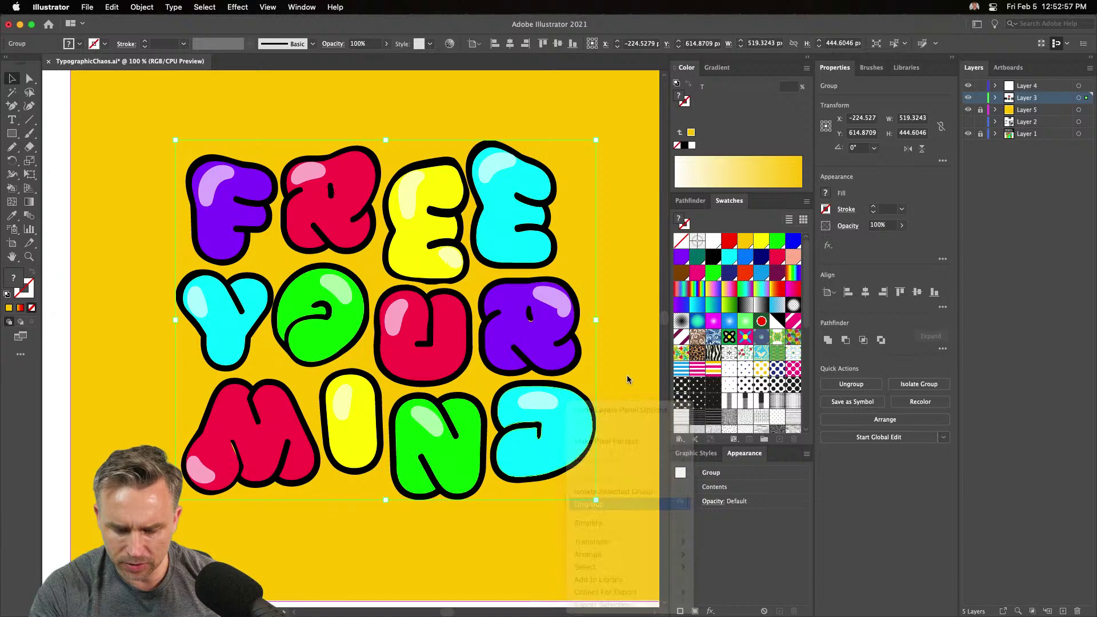
click(555, 437)
drag(605, 489, 526, 399)
key(super+g)
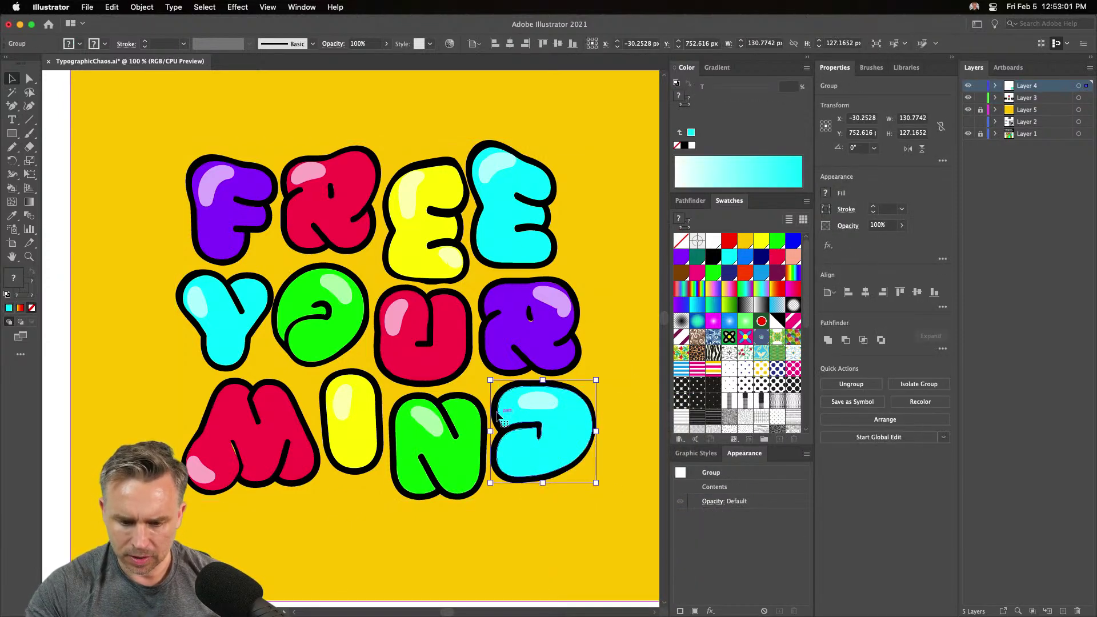
Group the green N and the red M of MIND each with its own highlight
drag(393, 537, 440, 405)
drag(346, 511, 349, 440)
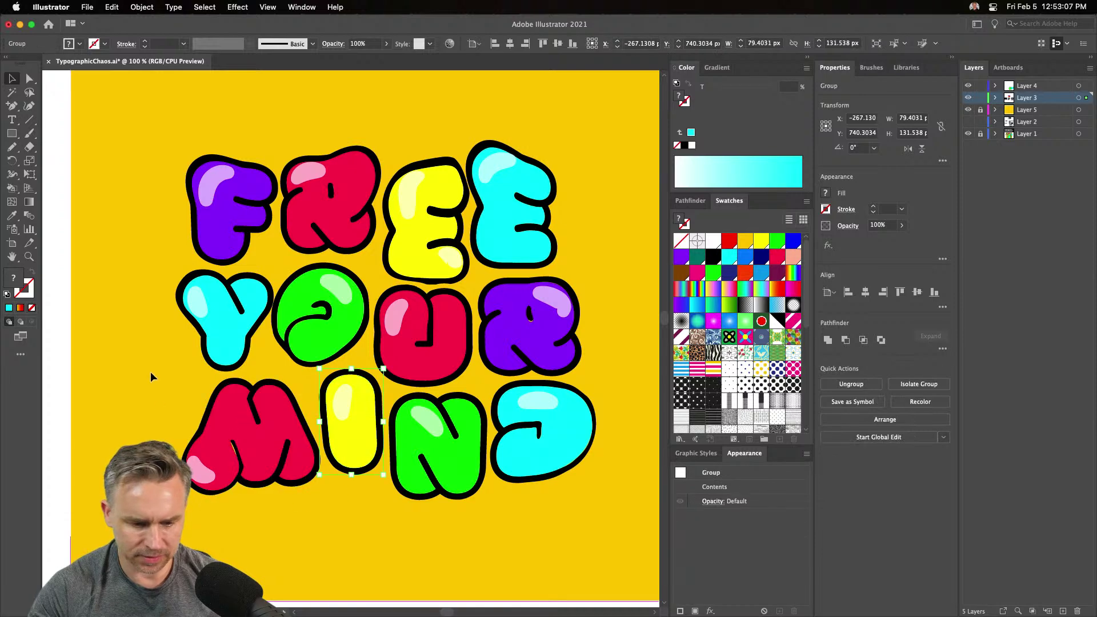
drag(151, 372, 272, 514)
key(super+g)
Group the Y, O and U of YOUR and every letter of FREE with their own highlights
drag(147, 303, 194, 329)
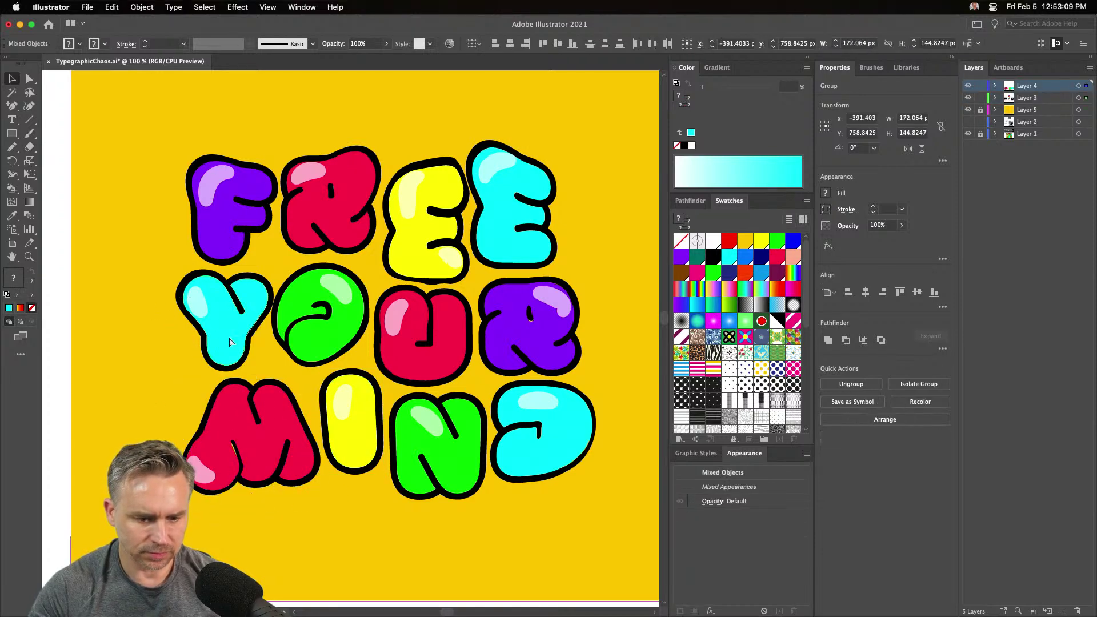
drag(147, 148, 248, 236)
drag(292, 125, 388, 254)
drag(399, 146, 449, 263)
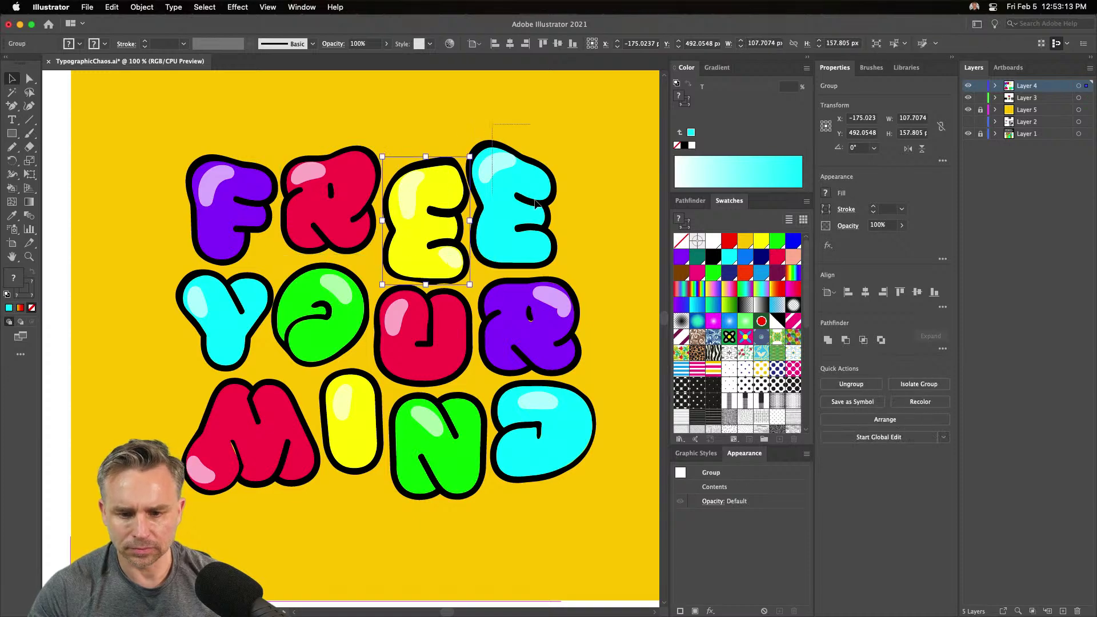
drag(464, 132, 497, 171)
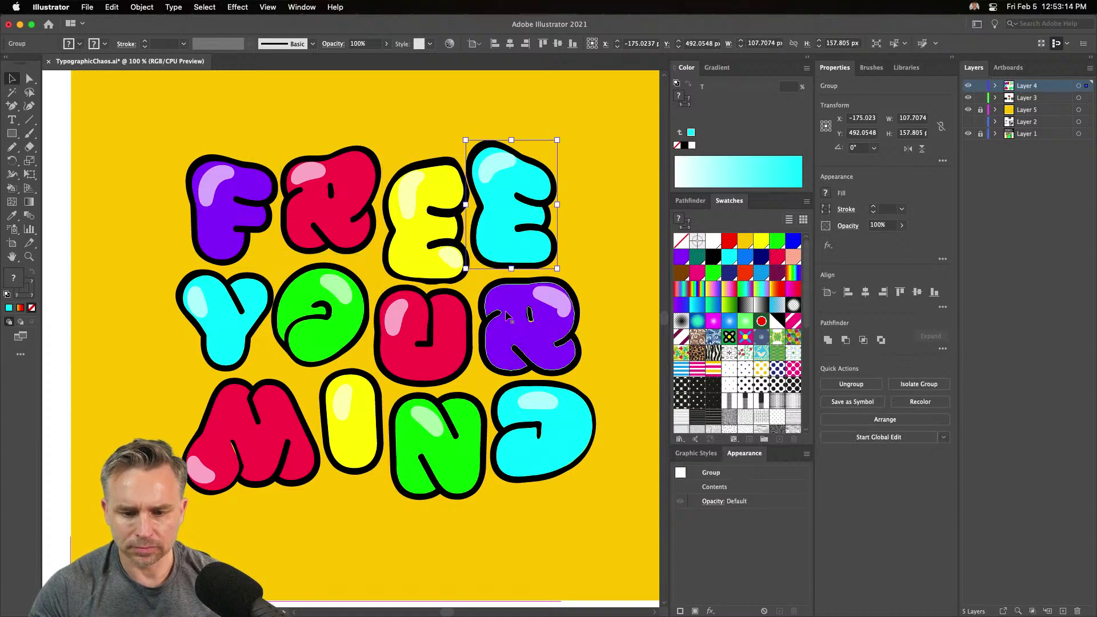
click(393, 335)
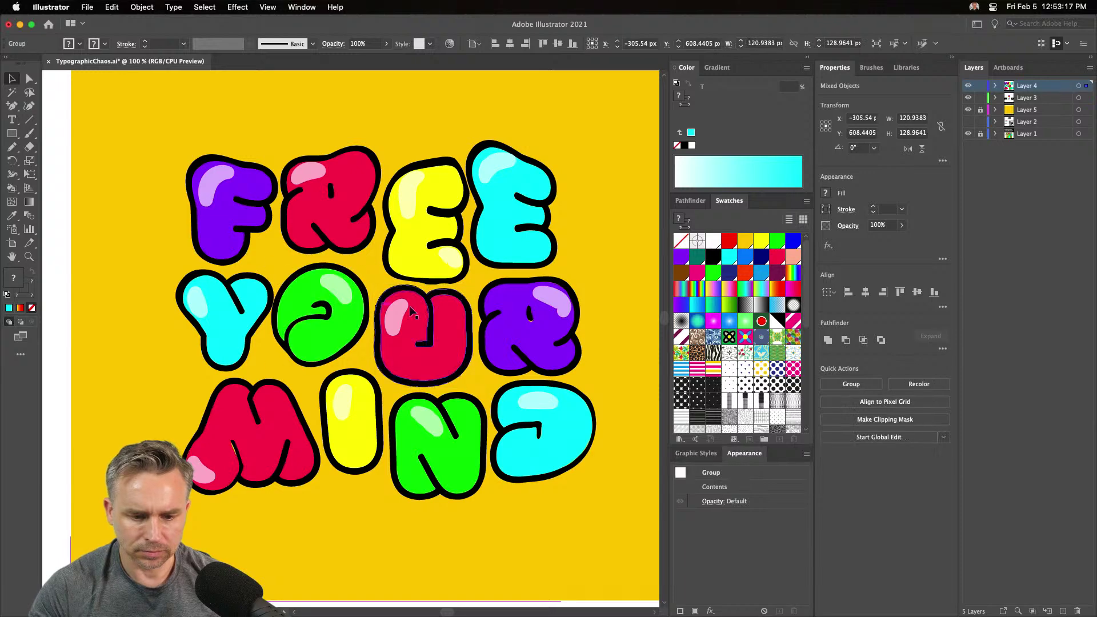
Group the purple R of YOUR with its highlight
drag(580, 292, 537, 326)
key(super+g)
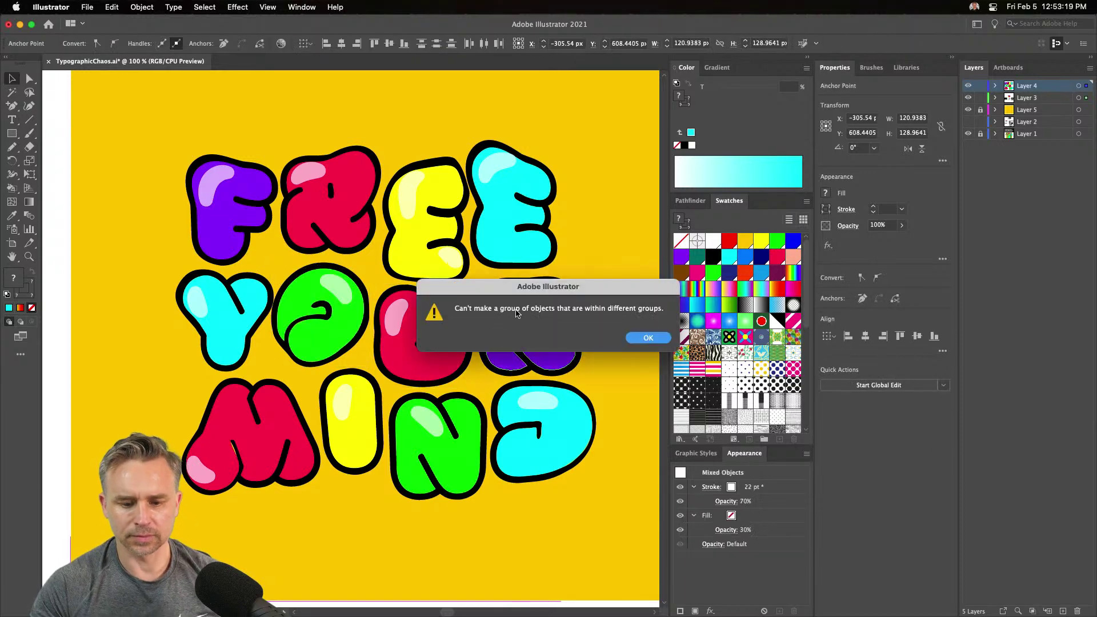
click(648, 335)
click(629, 276)
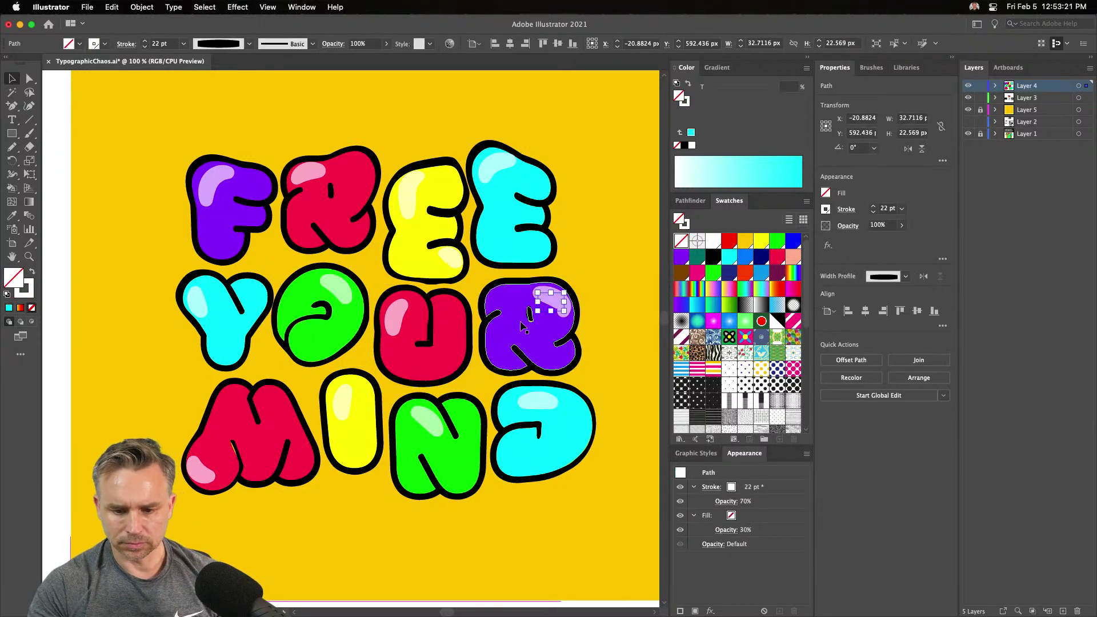
click(534, 327)
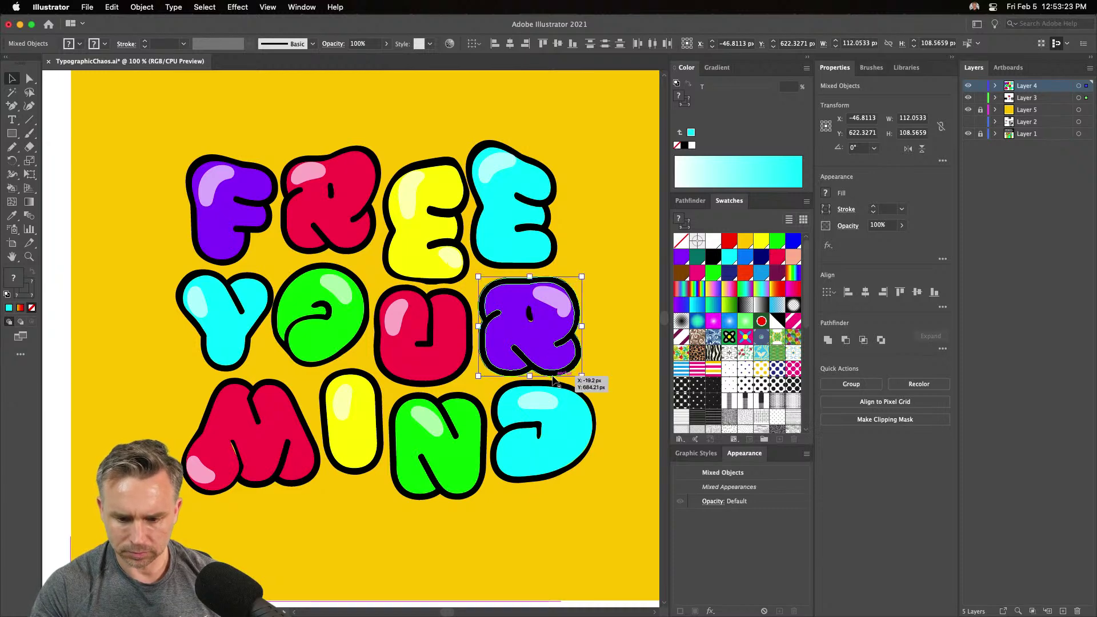
click(557, 374)
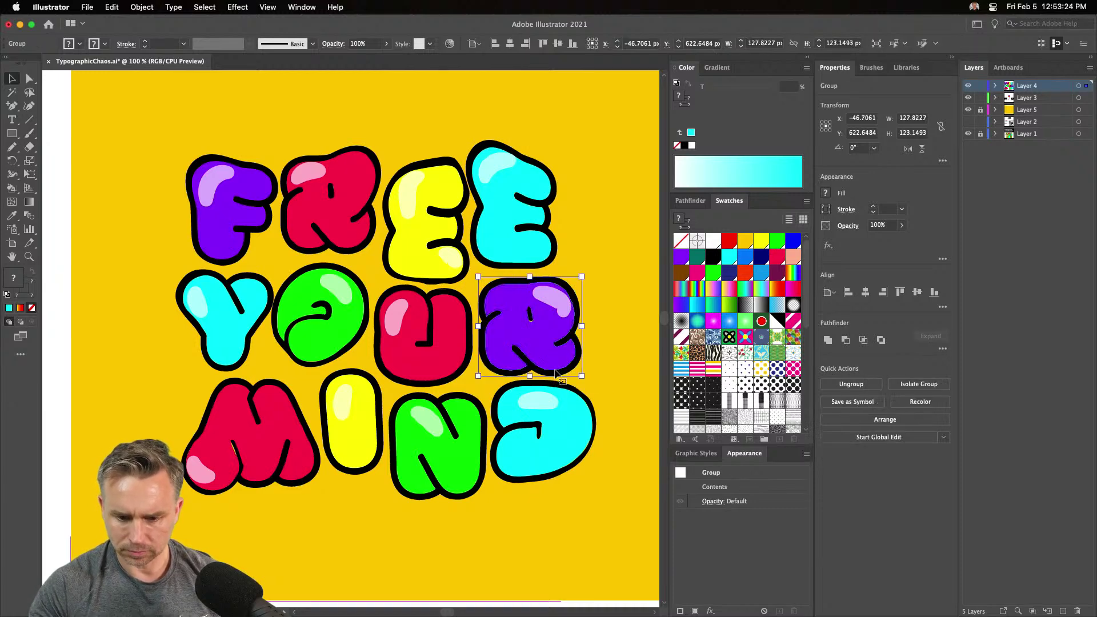
Move the whole FREE row down and the M and I of MIND up until they overlap the YOUR row
click(348, 431)
drag(121, 122, 611, 192)
drag(523, 190, 519, 197)
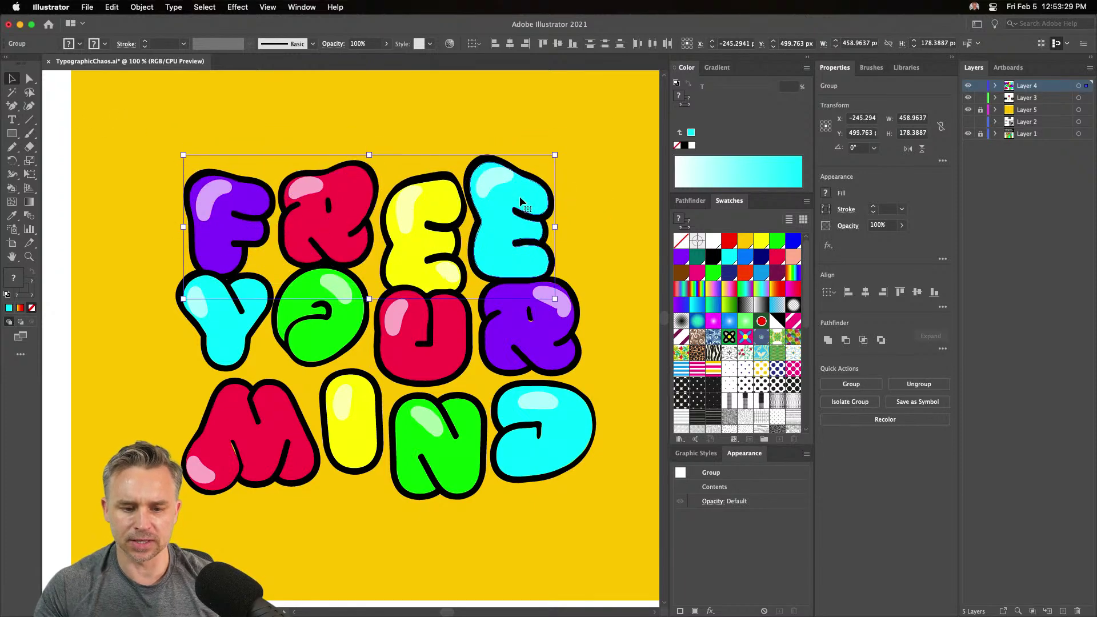
drag(216, 435, 215, 412)
drag(348, 428, 347, 406)
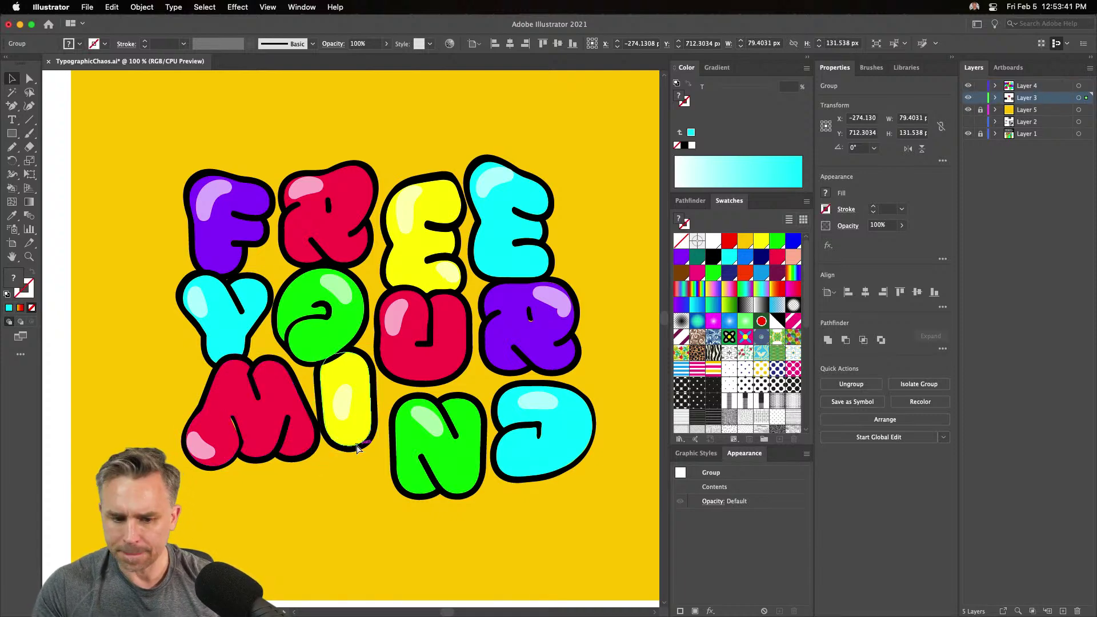
Cut the yellow I from Layer 3 and paste it in place on Layer 4
alt+click(967, 97)
alt+click(968, 97)
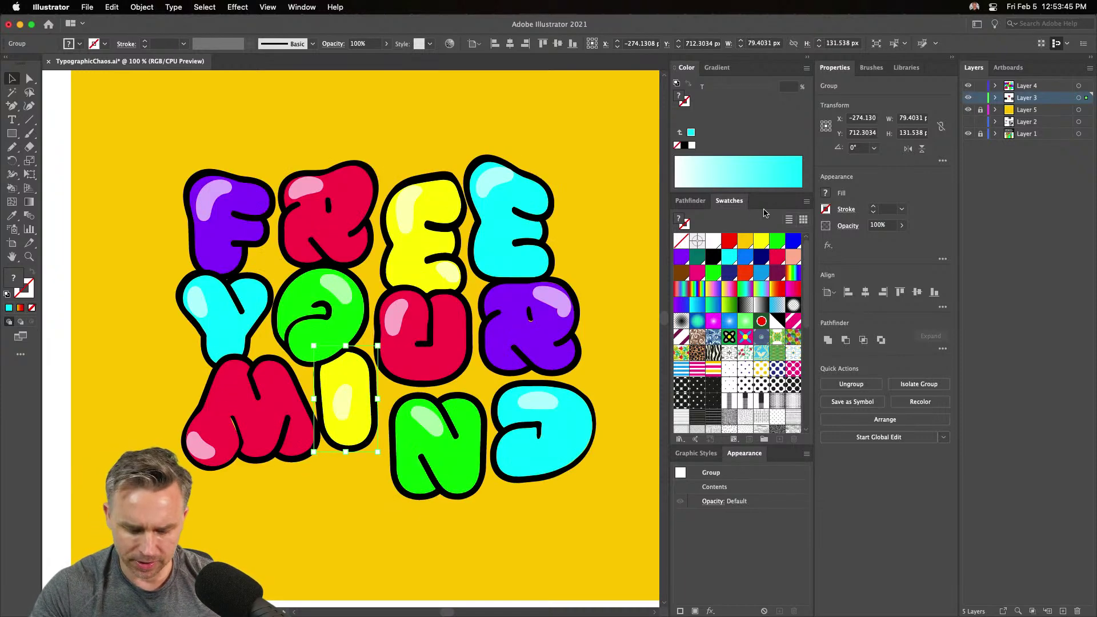
key(Delete)
click(1031, 86)
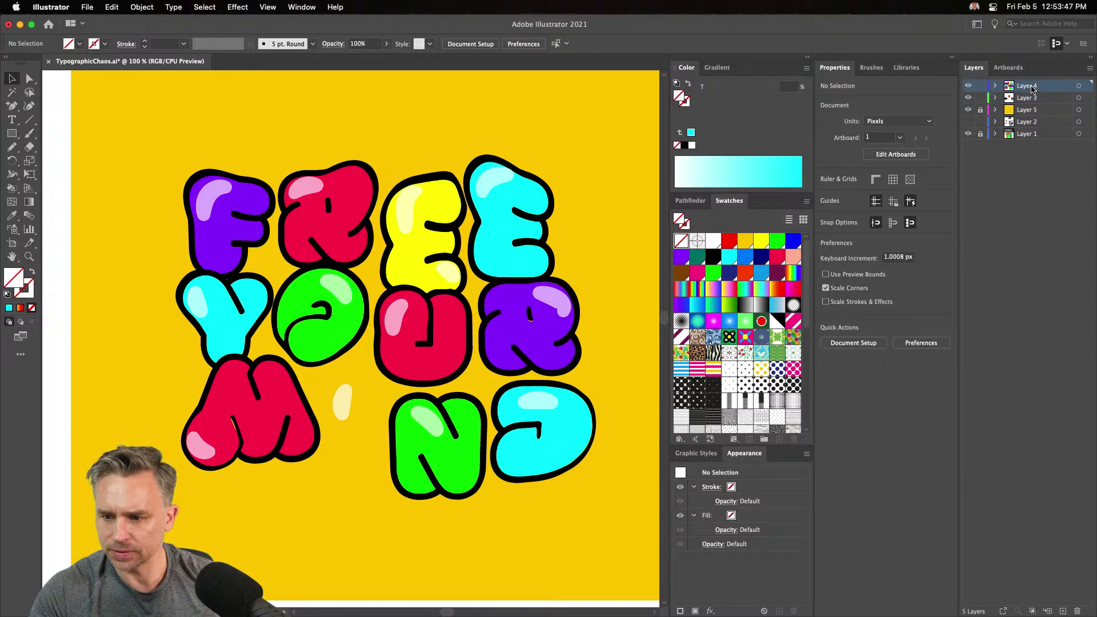
key(super+z)
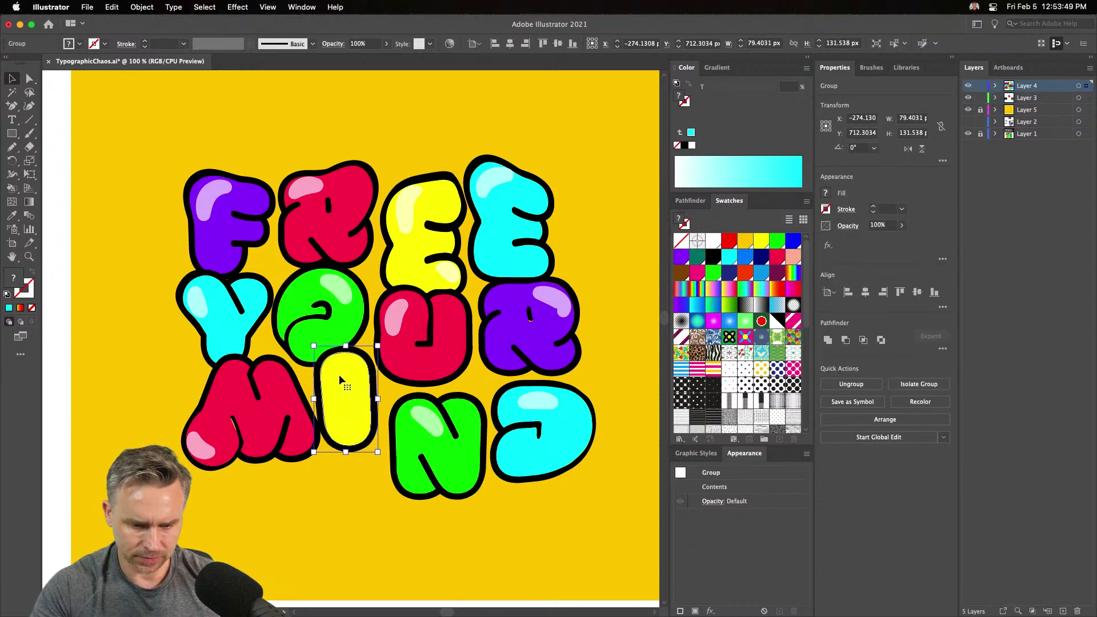
Place the white highlight on the yellow I and move both back beside the M of MIND
drag(340, 380, 342, 483)
click(342, 409)
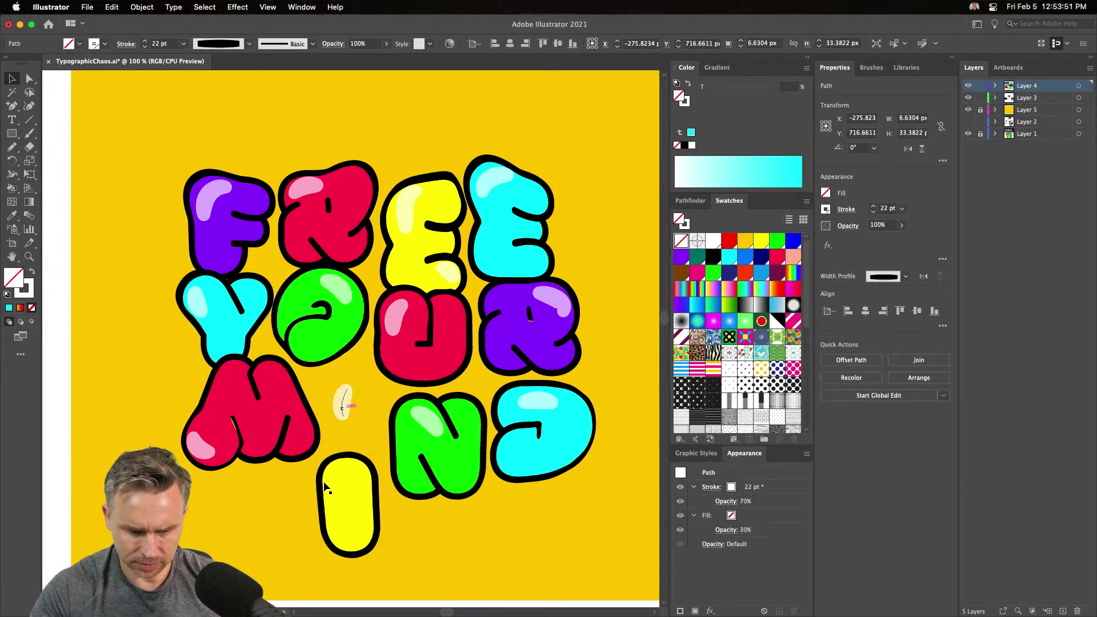
drag(336, 396, 335, 482)
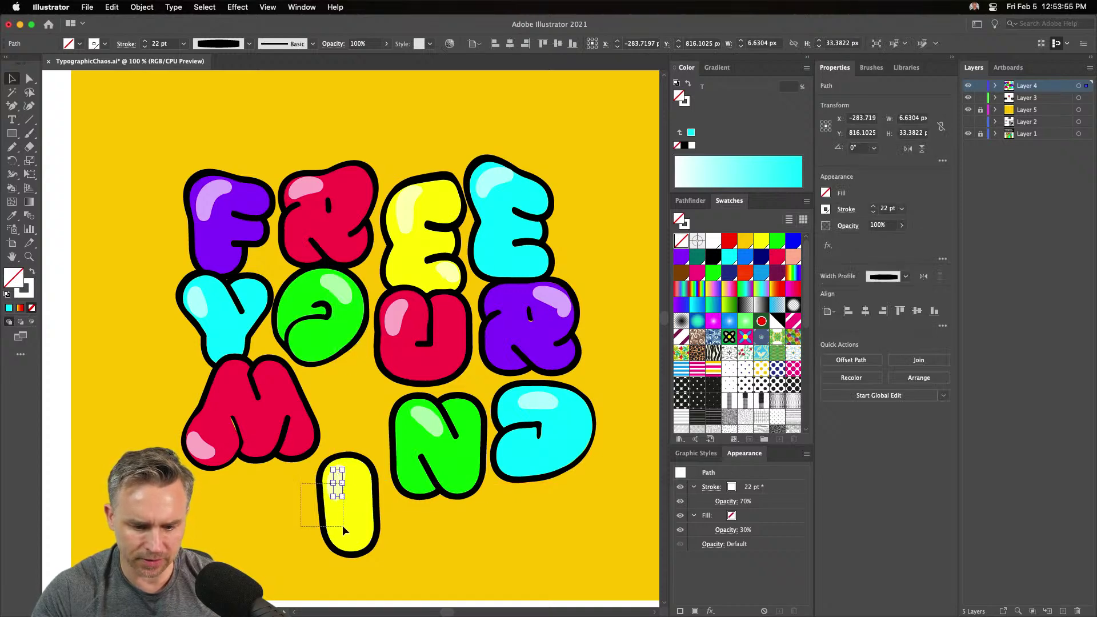
drag(343, 530, 344, 527)
drag(335, 451, 332, 379)
Move the N and D of MIND up against YOUR, and shift the letters of YOUR left over MIND
drag(425, 439, 419, 390)
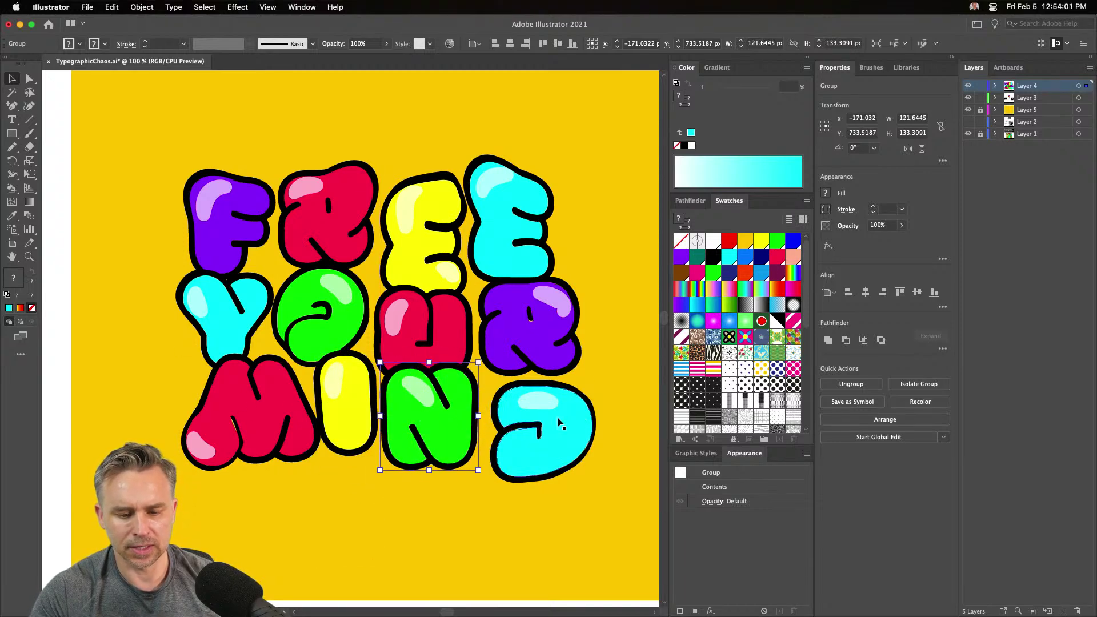
drag(536, 410, 532, 387)
drag(509, 317, 497, 317)
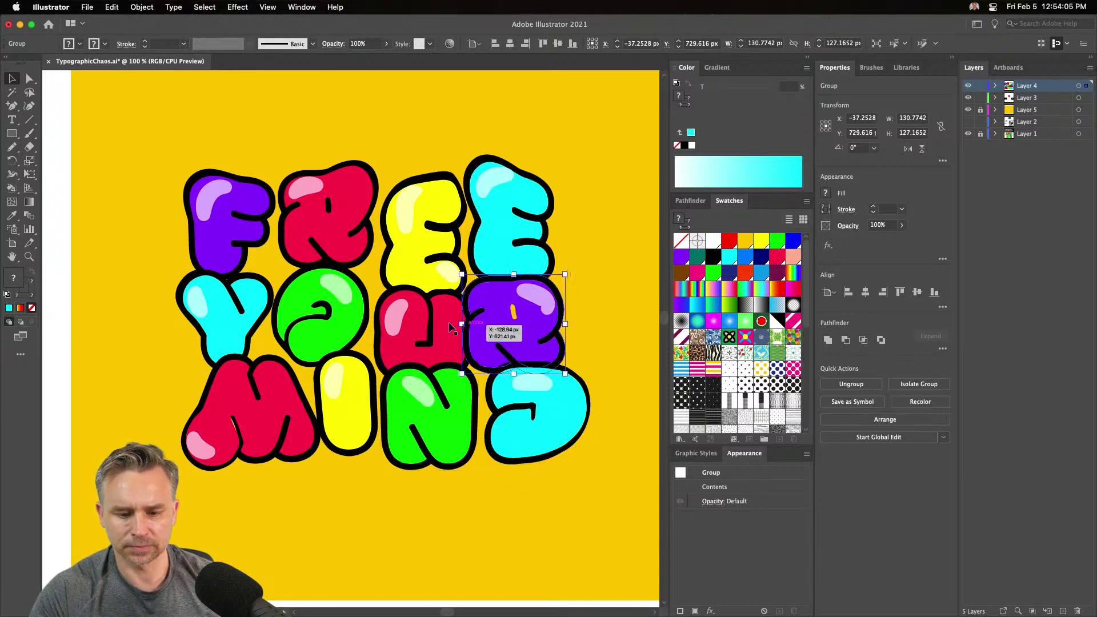
shift+click(413, 324)
shift+click(322, 311)
shift+click(221, 313)
drag(221, 314, 207, 313)
click(115, 289)
Nudge the Y and O of YOUR rightward with the O slightly lower, and tighten the purple R against the U
click(255, 320)
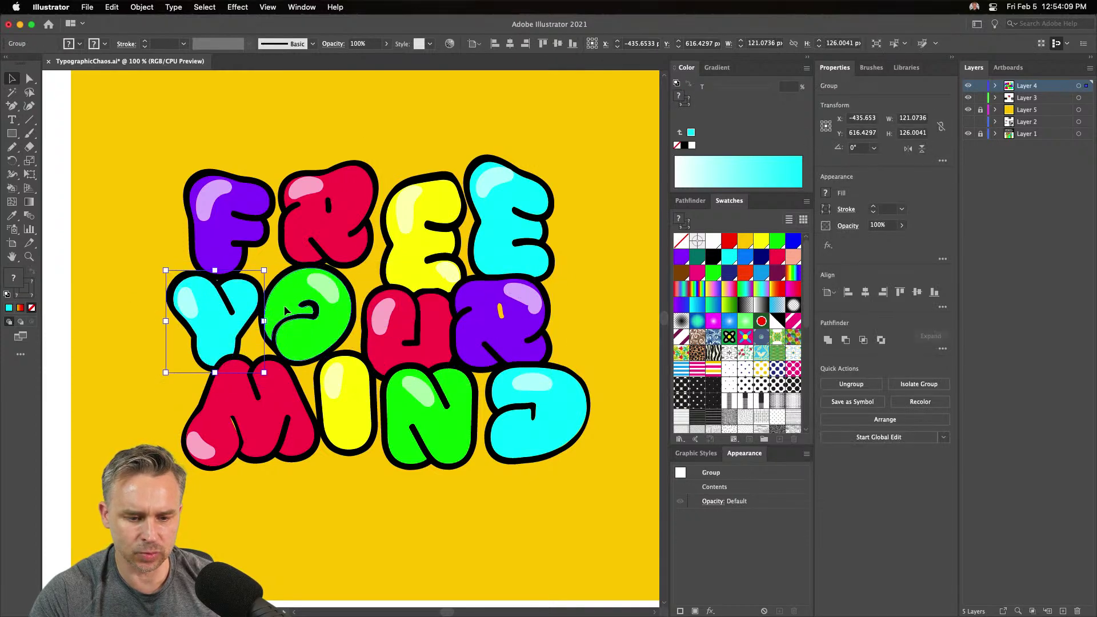
drag(286, 310, 298, 317)
drag(216, 311, 225, 312)
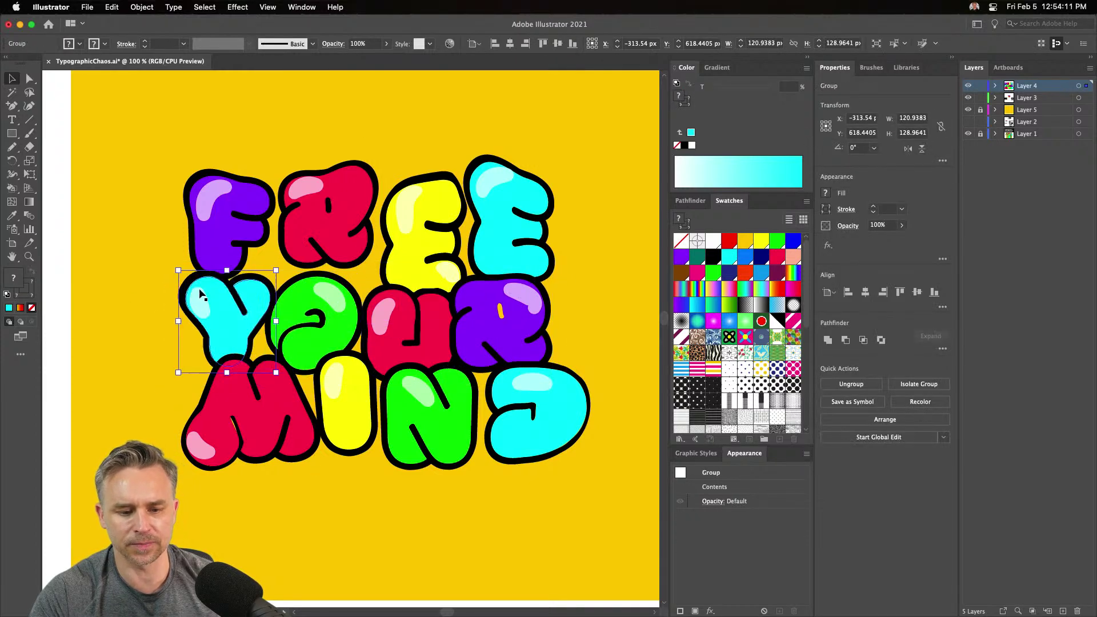
drag(197, 117, 248, 132)
drag(512, 224, 514, 225)
click(428, 128)
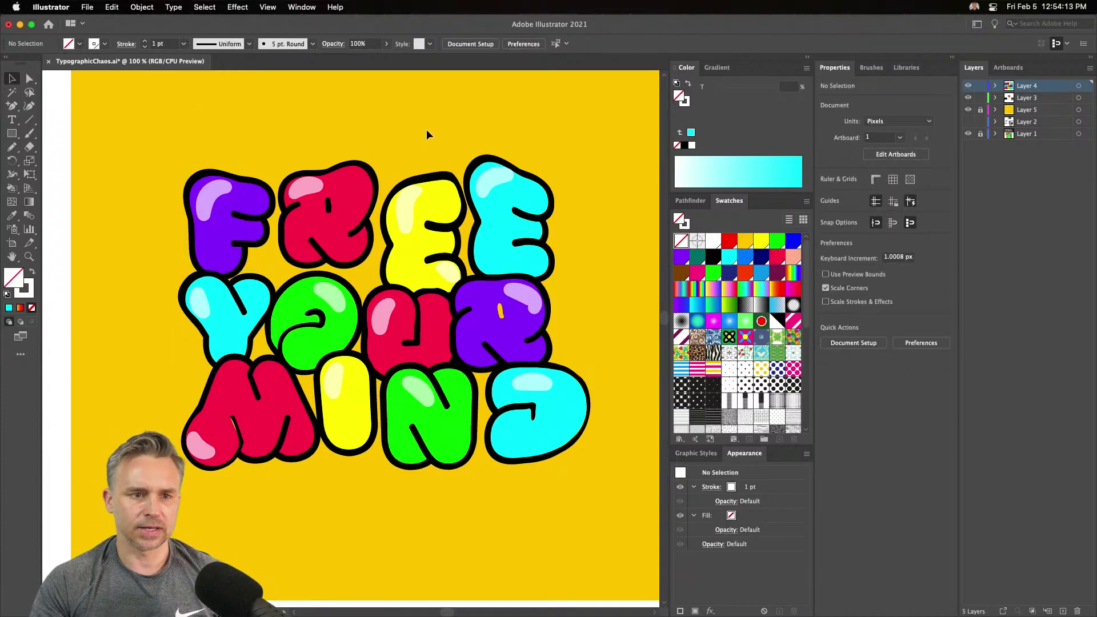
Move the red R, yellow E and cyan E of FREE left to close the gaps between the letters
drag(348, 197, 394, 211)
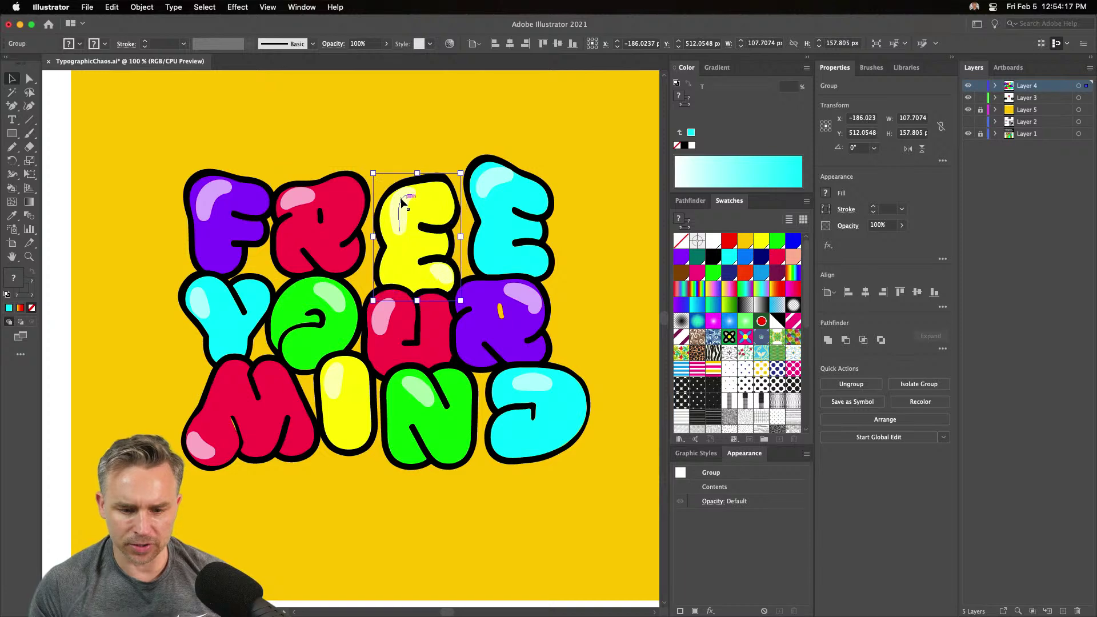
key(ctrl+0)
scroll(534, 340, right, 5)
scroll(533, 340, up, 2)
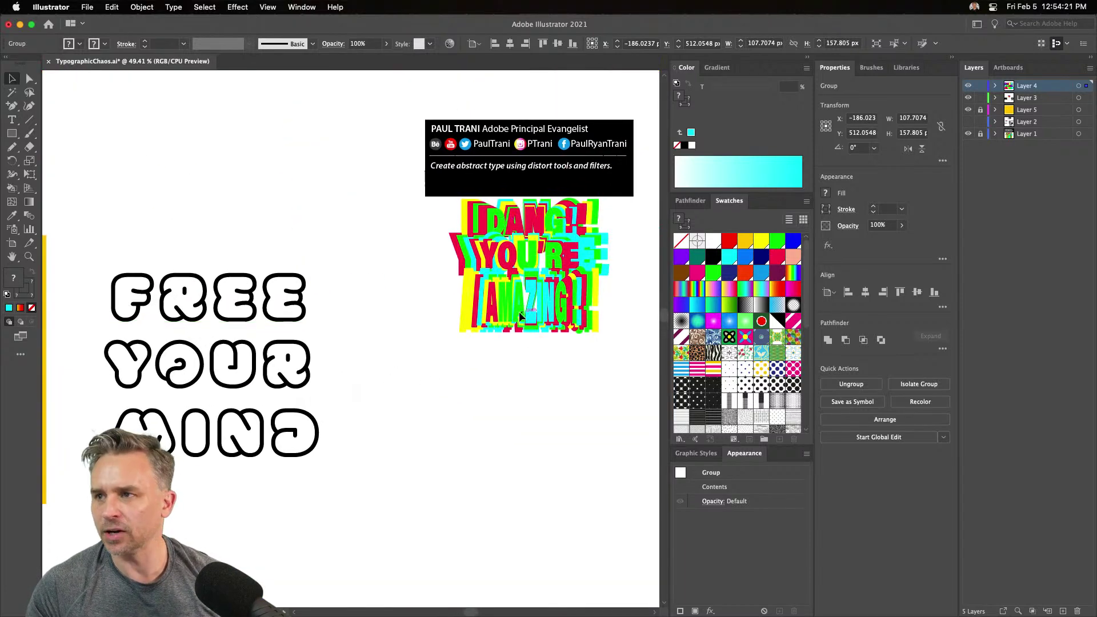
scroll(209, 242, left, 10)
scroll(217, 224, right, 6)
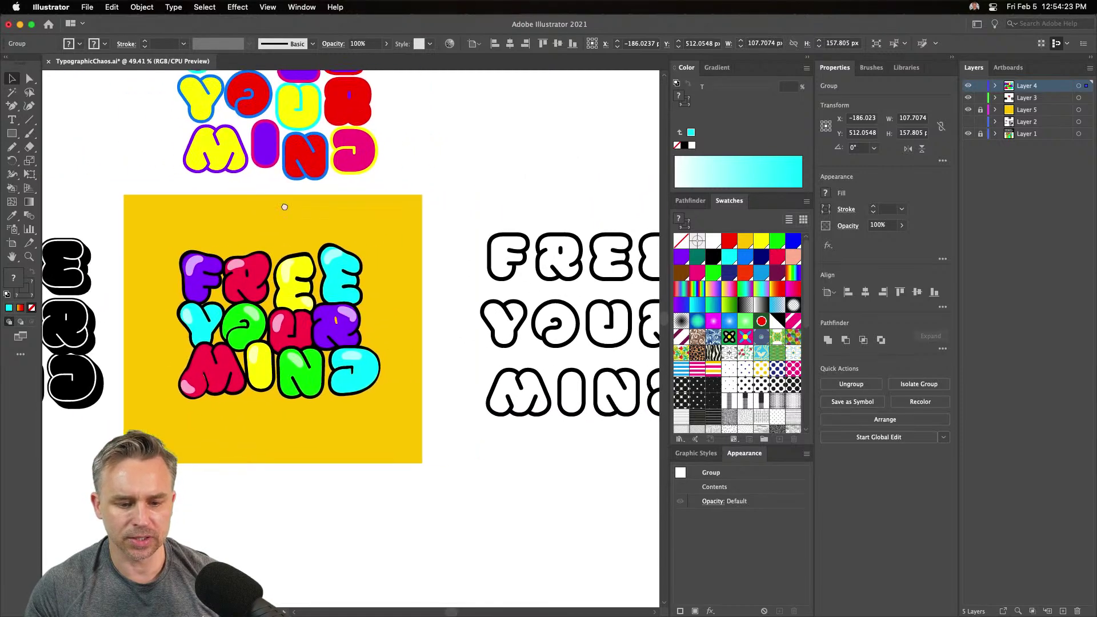
scroll(434, 186, left, 8)
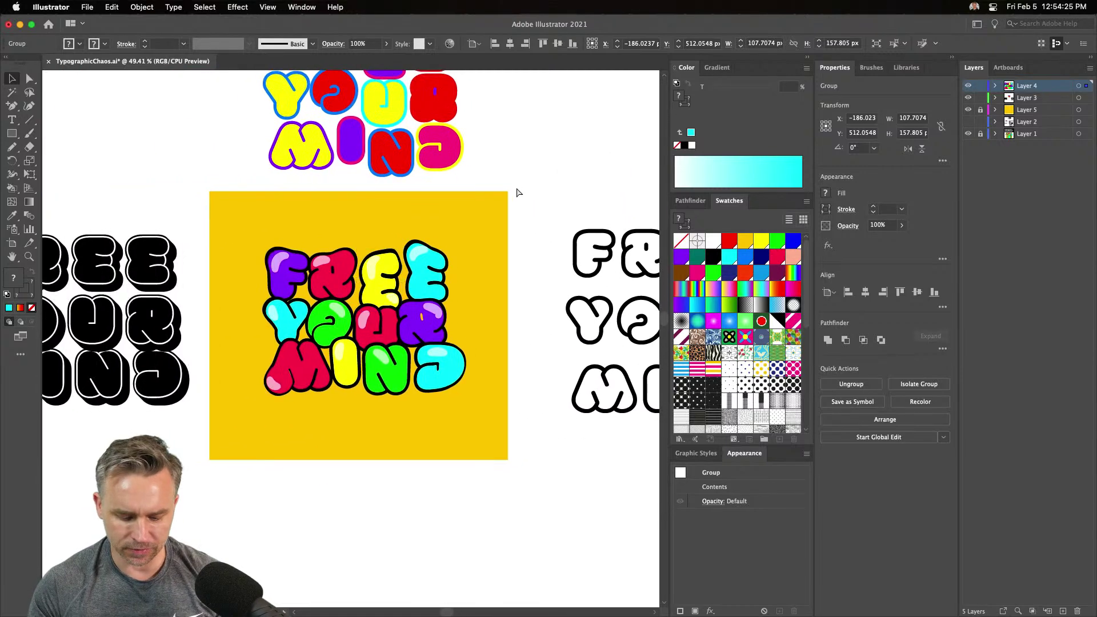
key(super+1)
key(super+=)
scroll(518, 188, down, 5)
scroll(518, 188, left, 5)
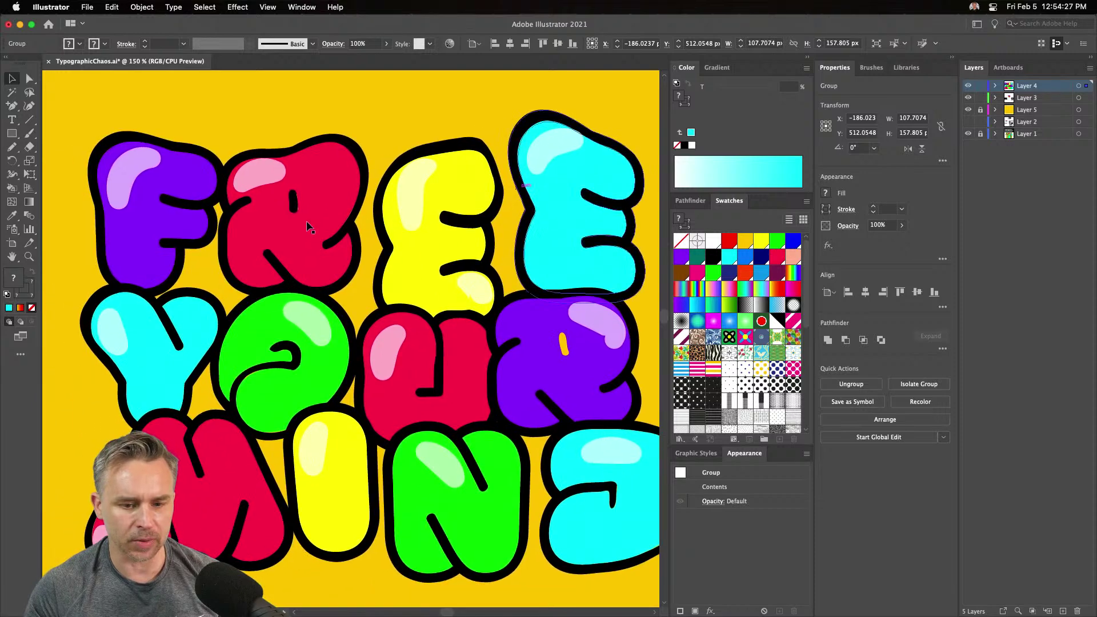
drag(535, 149, 493, 174)
click(439, 191)
Clear the selection and view the whole lettering on its yellow background at 50%
key(super+-)
key(super+-)
key(super+-)
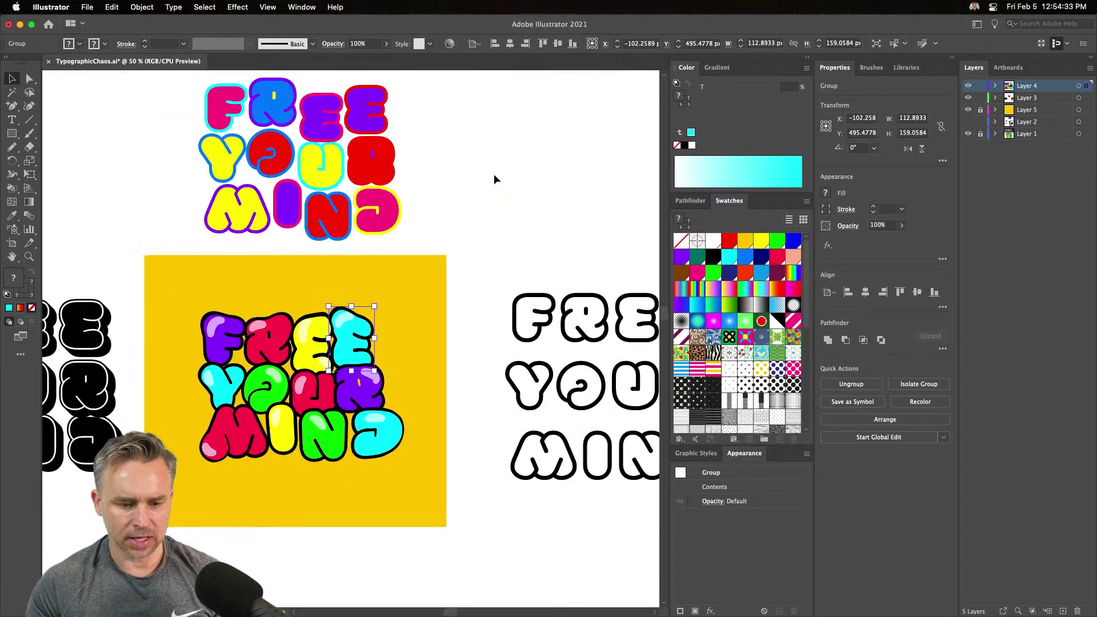
scroll(487, 173, down, 2)
drag(432, 198, 525, 150)
click(560, 135)
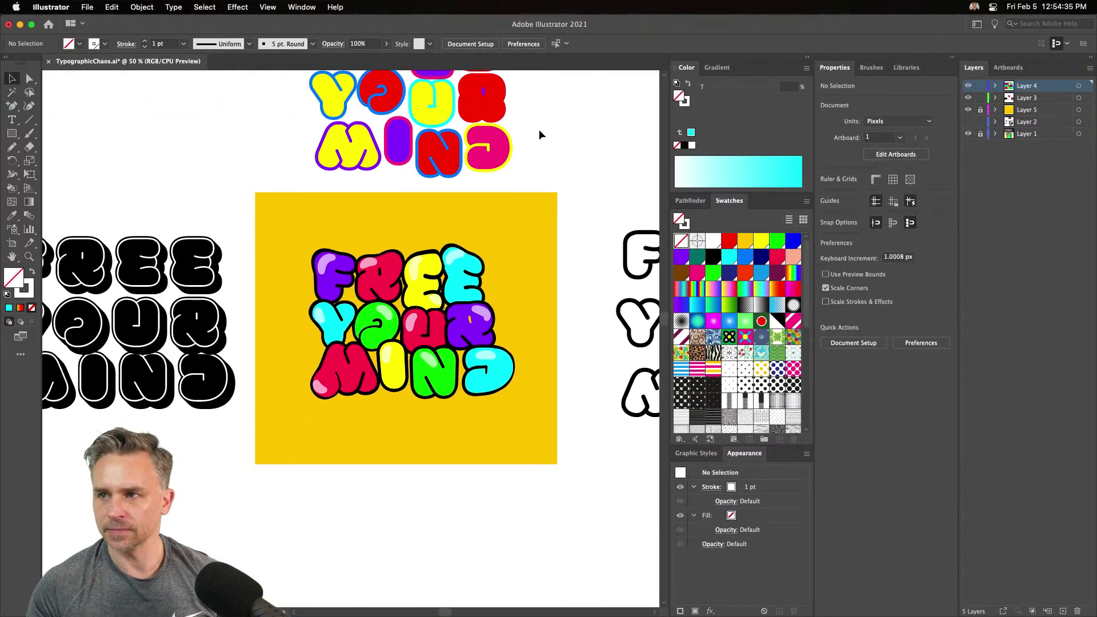
mouse_move(604, 614)
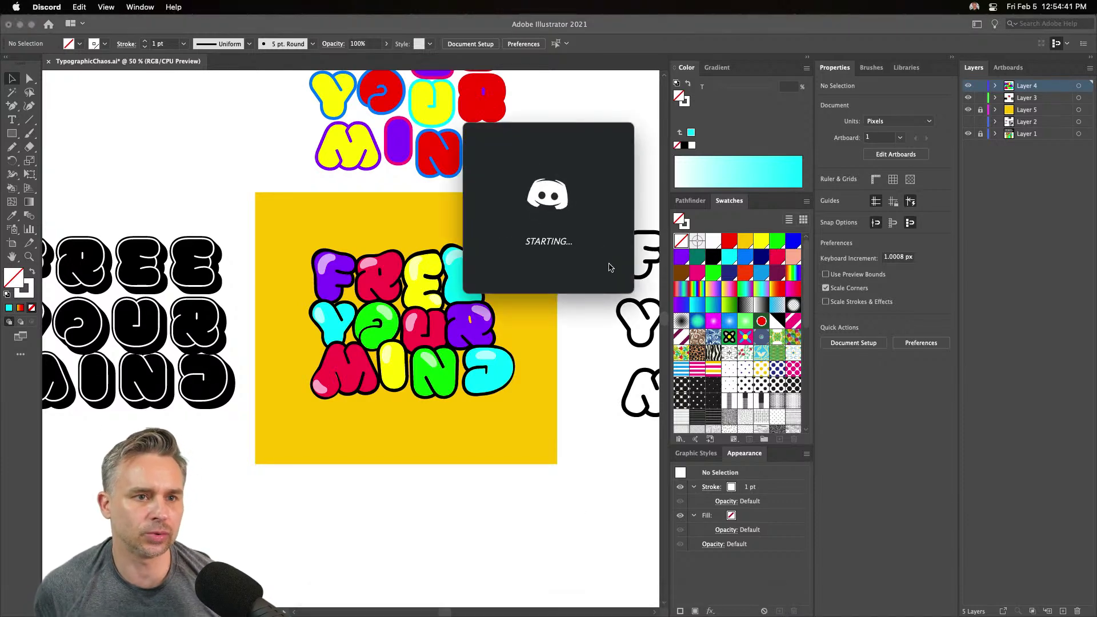
click(149, 158)
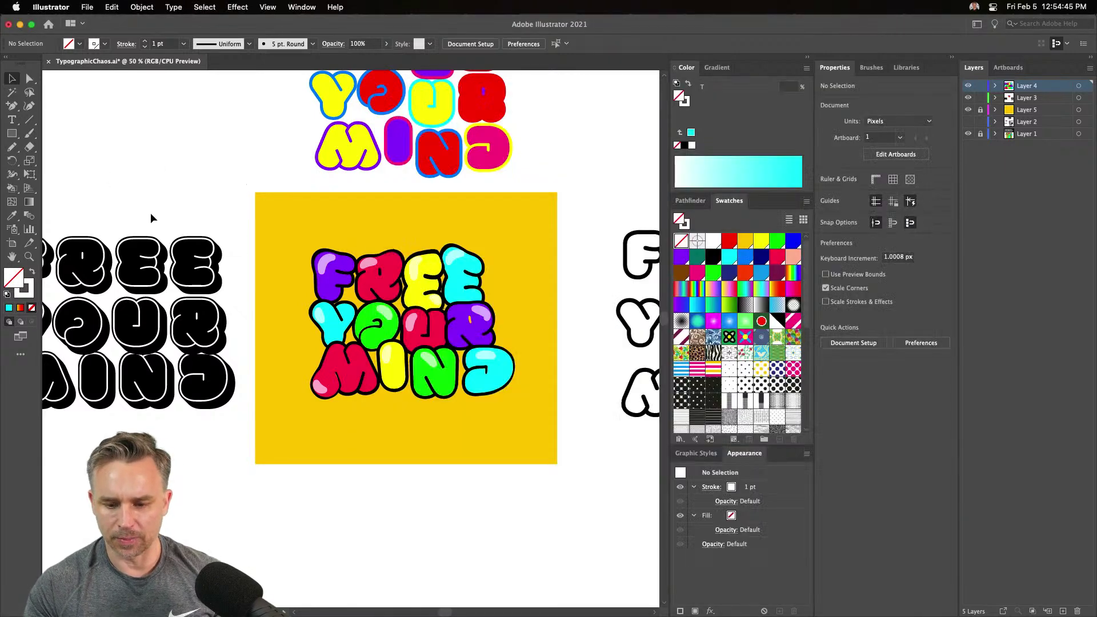
Unlock the yellow background's layer, select the background with the lettering, and fit Artboard 1 to the artwork bounds
drag(247, 181, 348, 377)
click(979, 113)
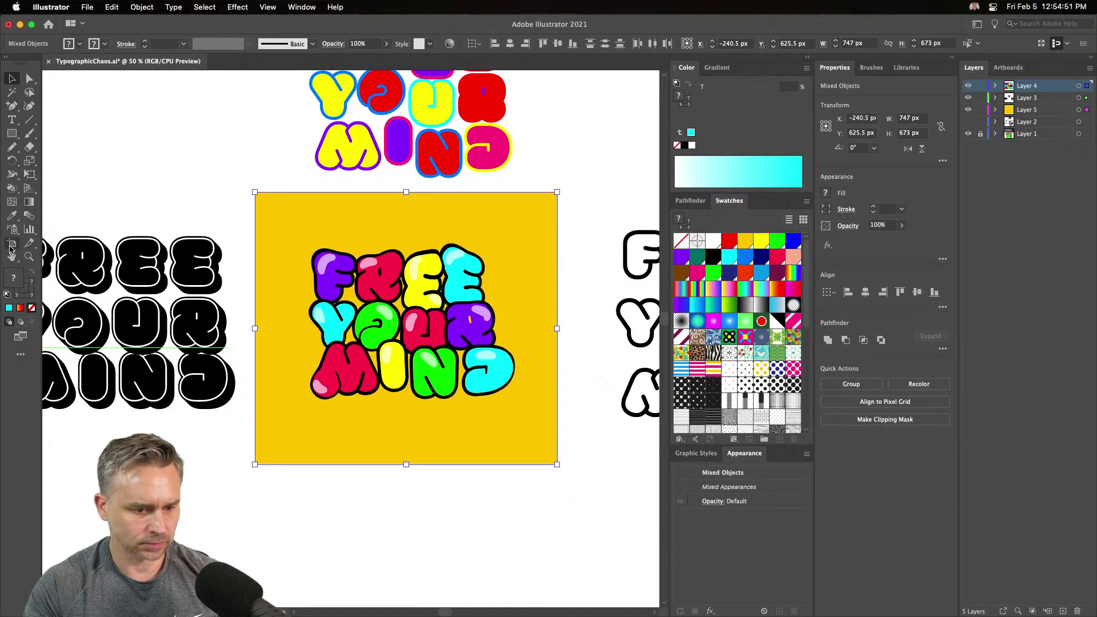
click(12, 243)
click(96, 44)
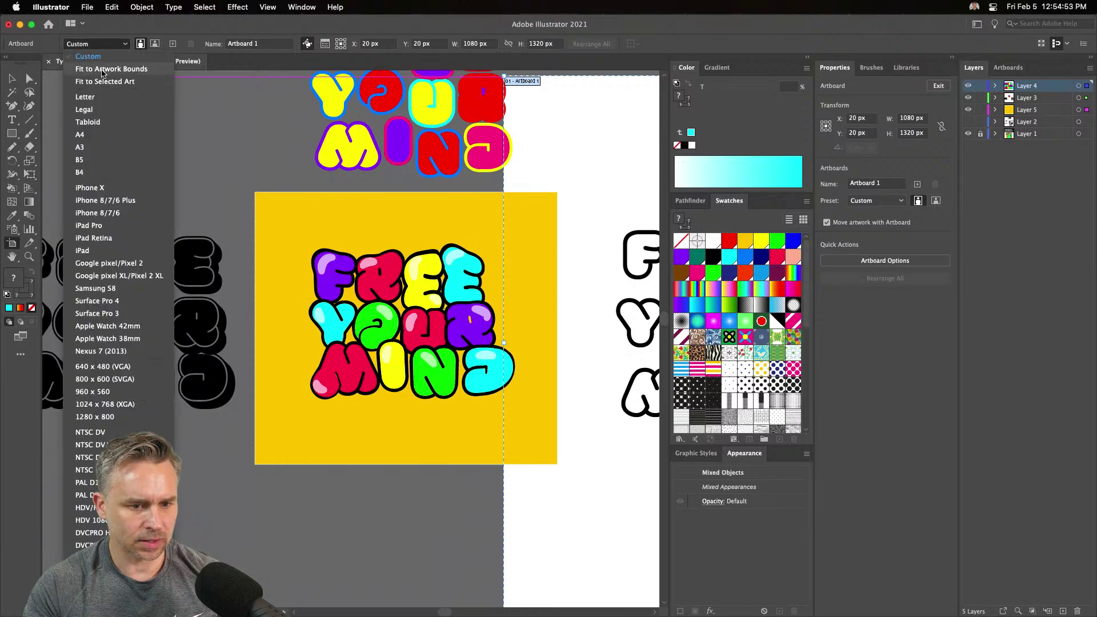
click(102, 81)
key(super+0)
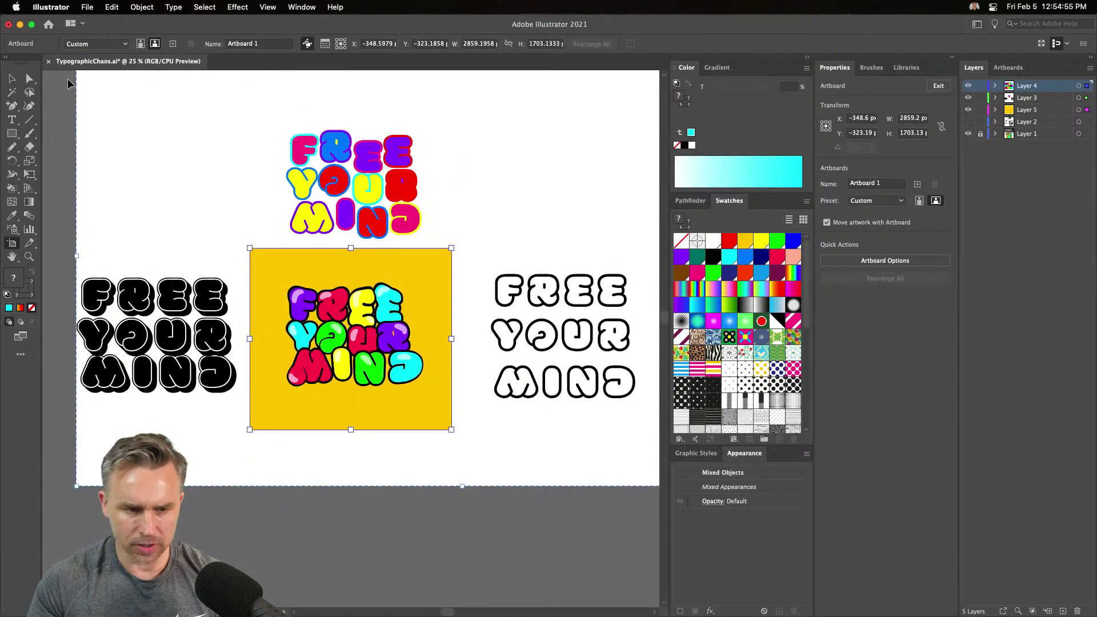
Fit Artboard 1 to the selected lettering and yellow background, and leave artboard editing
click(91, 43)
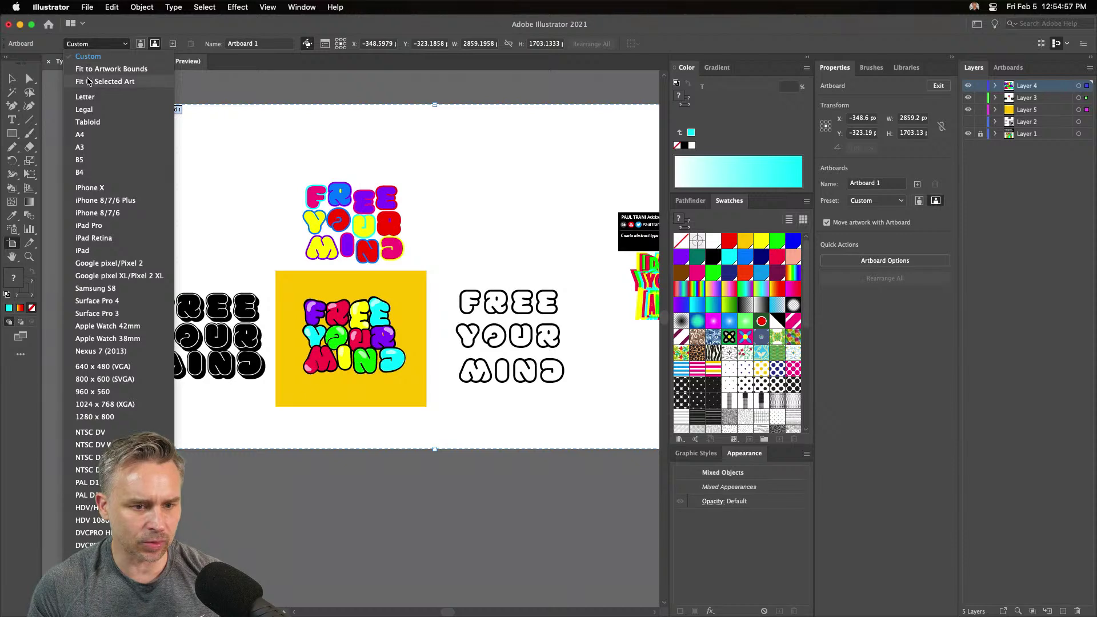
click(88, 82)
key(super+equal)
key(super+equal)
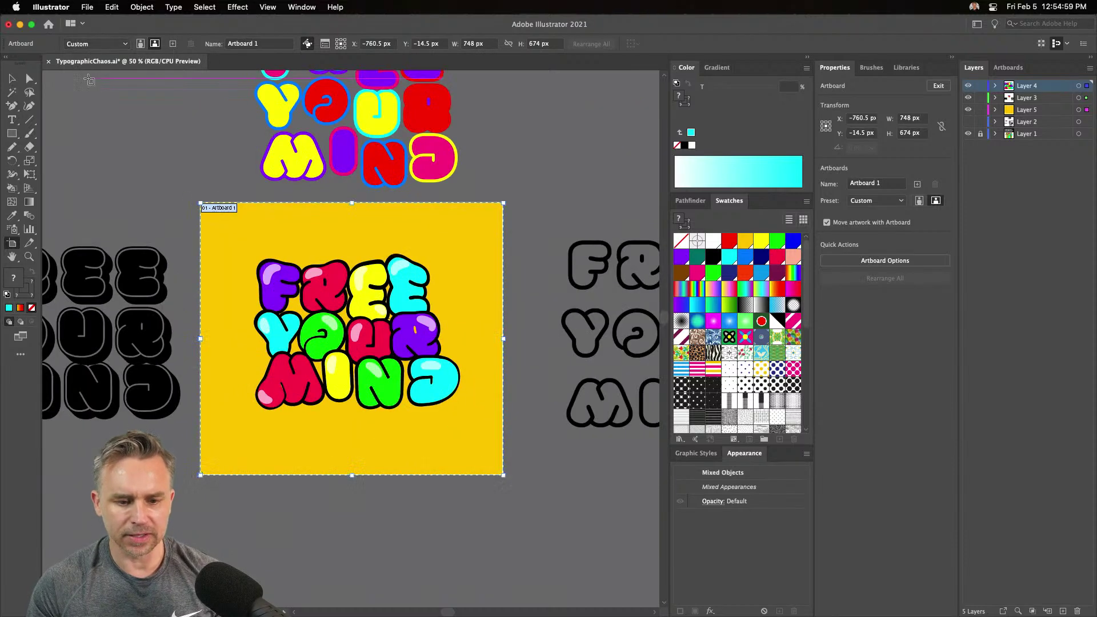
key(v)
Export Artboard 1 for screens to the Desktop as a 1x JPG 80
click(87, 6)
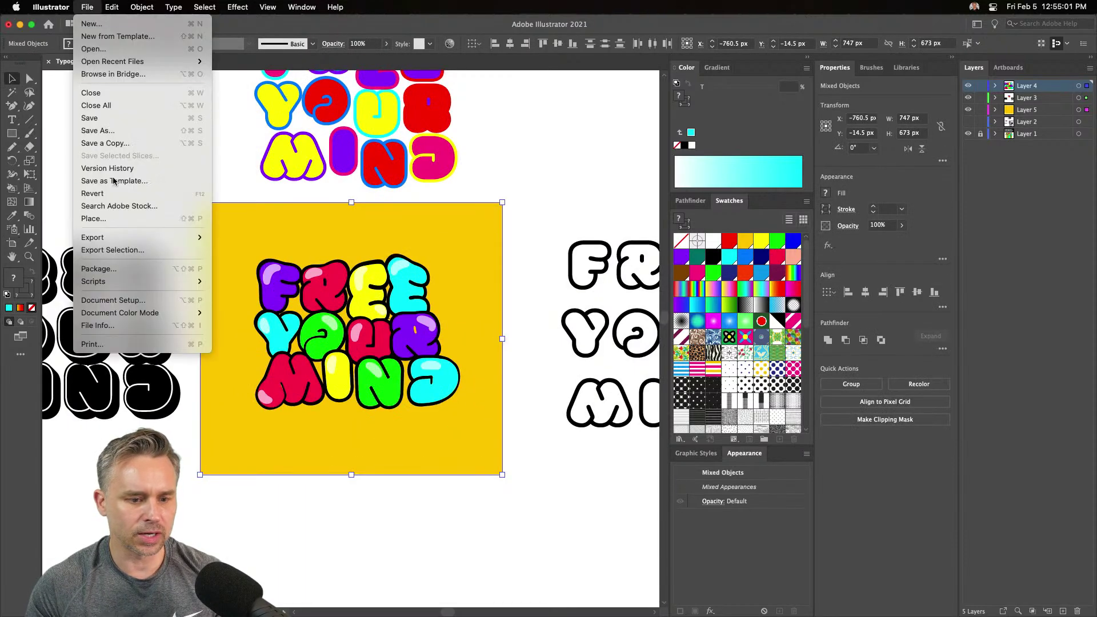
mouse_move(118, 237)
click(239, 237)
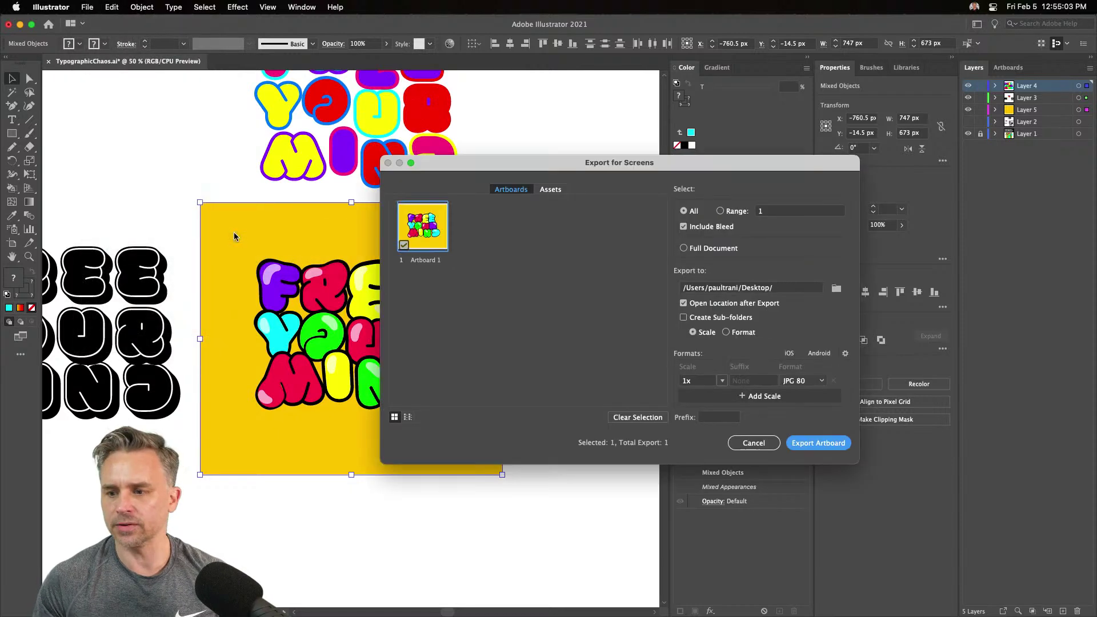
click(818, 449)
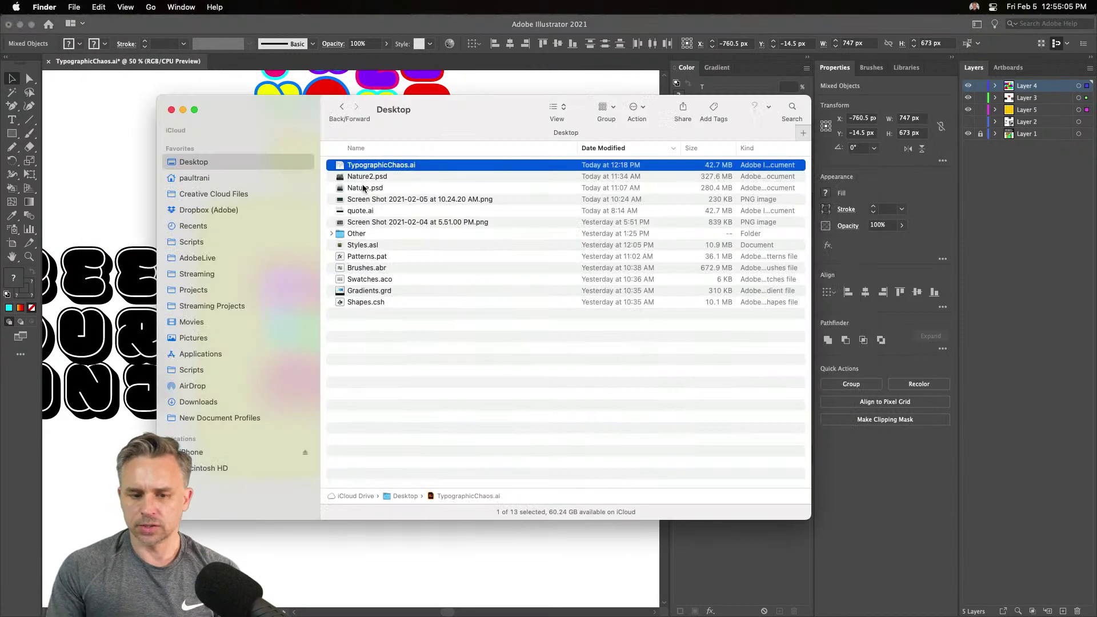
Preview the exported Artboard 1.jpg in the Desktop folder, and close the preview
click(337, 166)
key(space)
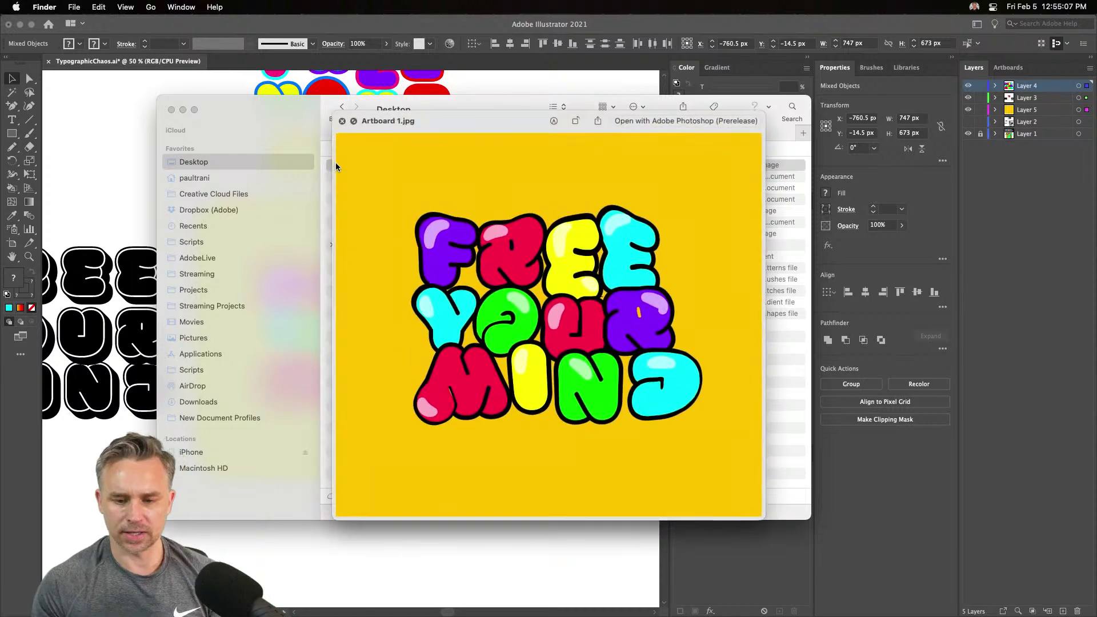
key(space)
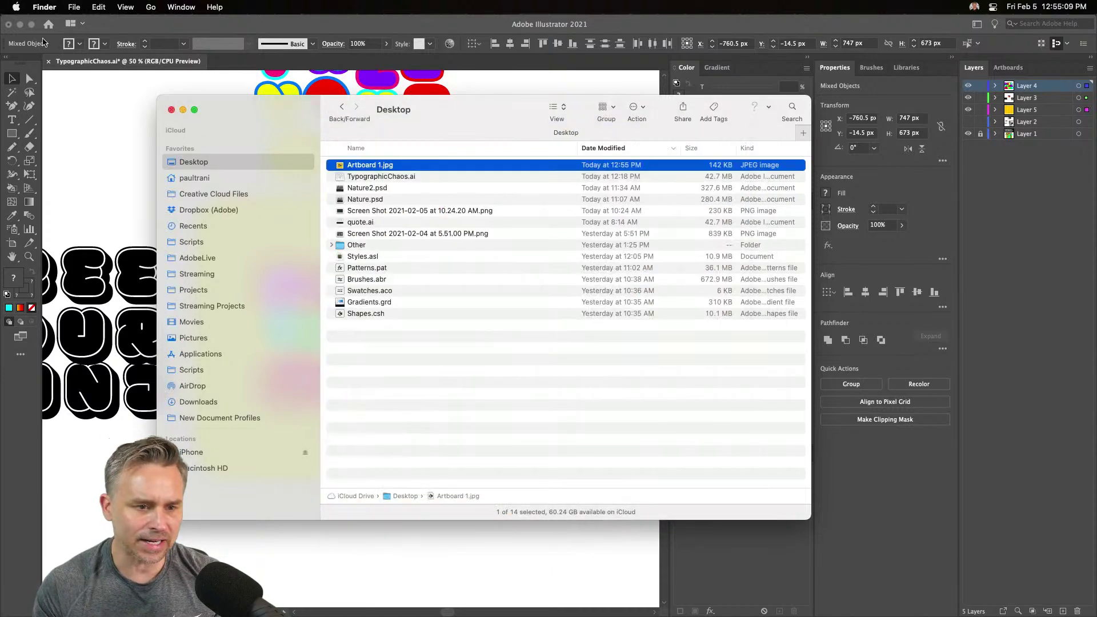
Minimize Illustrator and the browser, and move the Desktop folder window clear of Discord
click(19, 25)
click(19, 24)
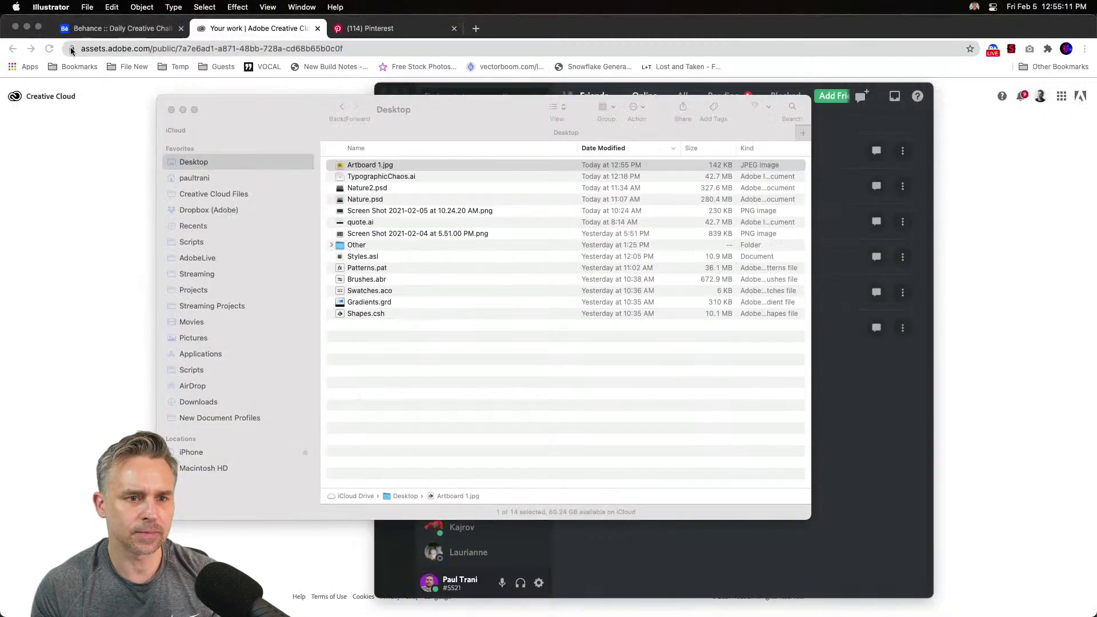
click(27, 29)
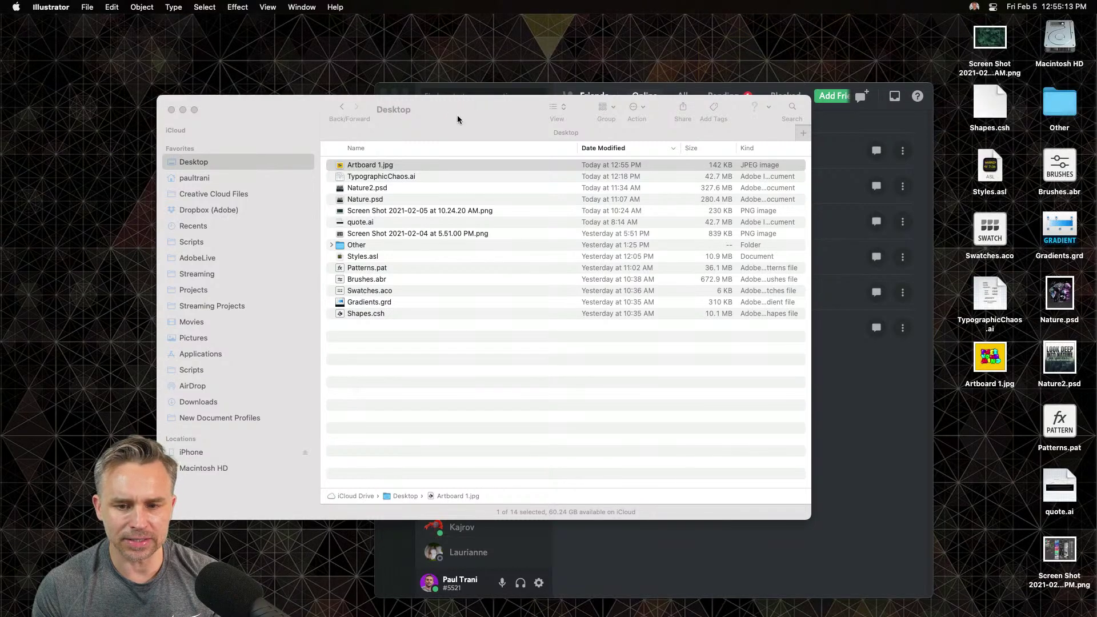
drag(459, 113, 581, 221)
Switch to Discord, open the Adobe Illustrator server, and arrange its window beside the Desktop folder so Artboard 1.jpg stays reachable
click(393, 94)
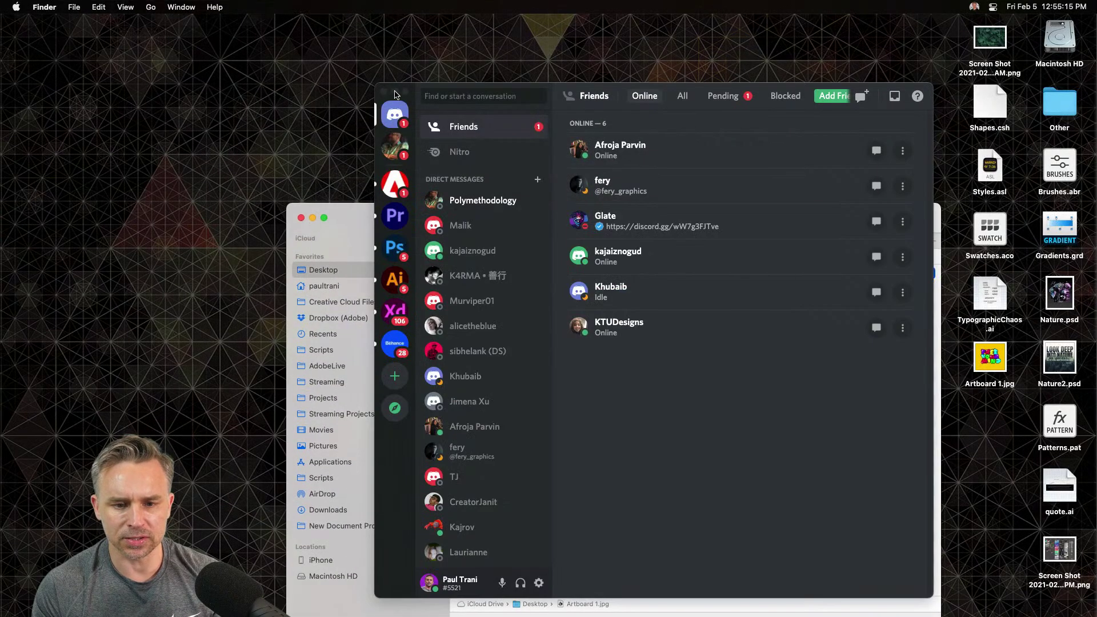
click(393, 281)
drag(553, 90, 296, 21)
scroll(471, 460, down, 10)
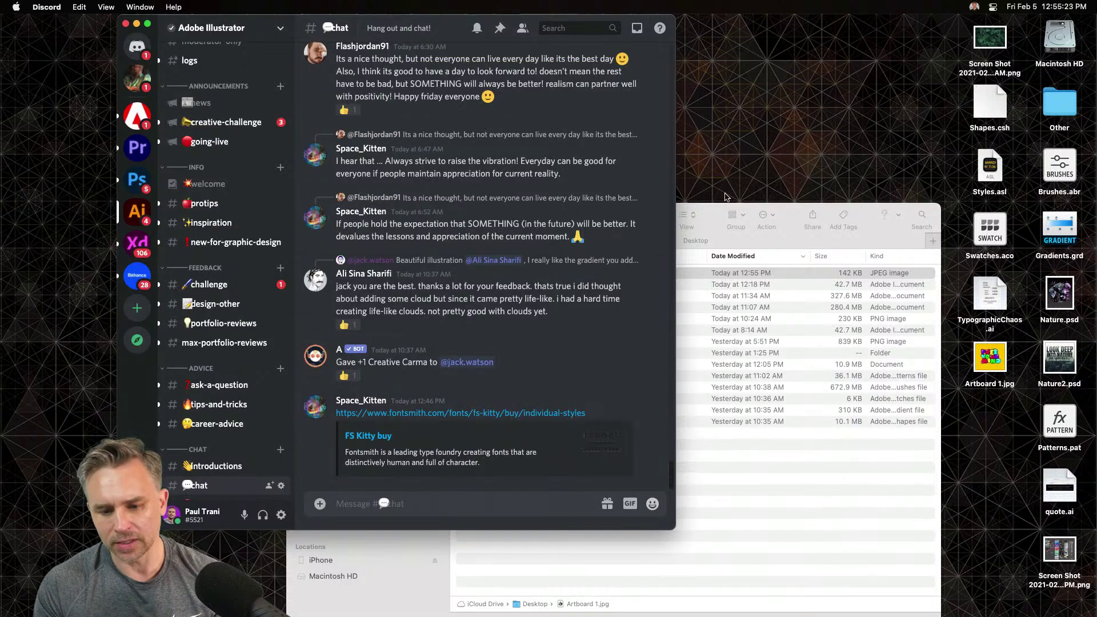
drag(696, 212, 924, 236)
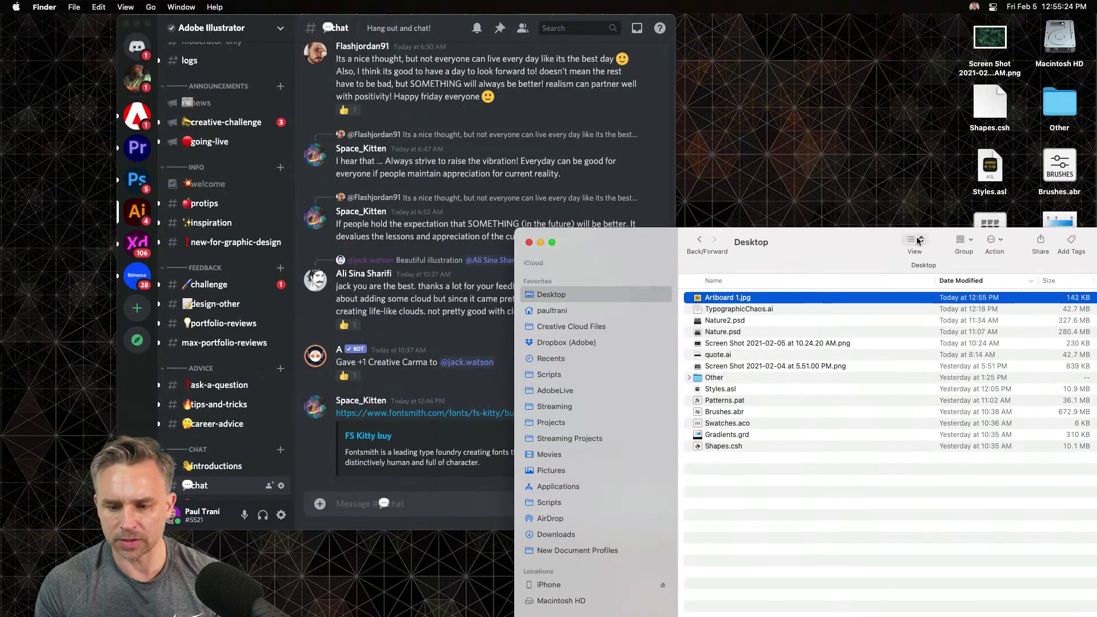
Open the server's challenge channel and mark its new messages as read
click(174, 281)
click(207, 284)
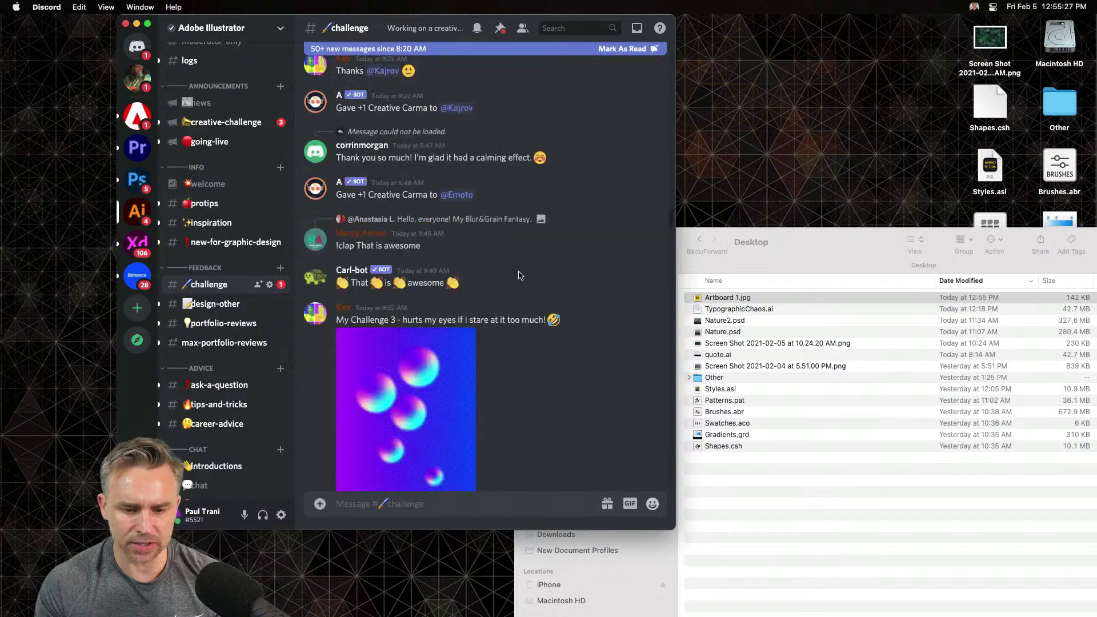
scroll(518, 275, down, 20)
click(619, 48)
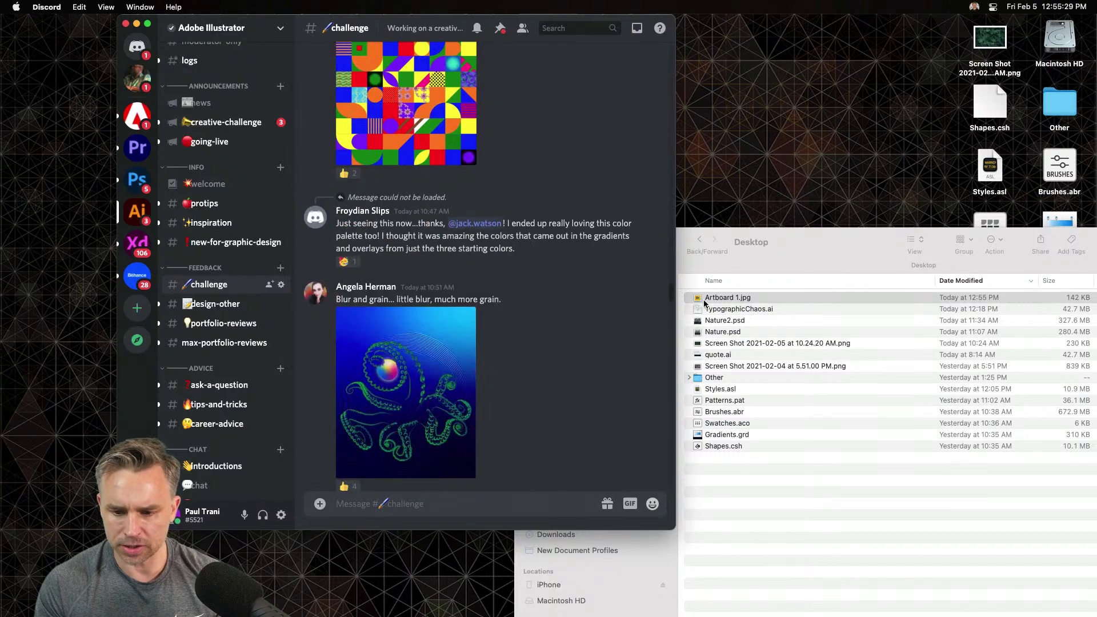
Upload Artboard 1.jpg to the challenge channel with the comment "Typographic Chaos (FUN!)"
drag(704, 303, 464, 483)
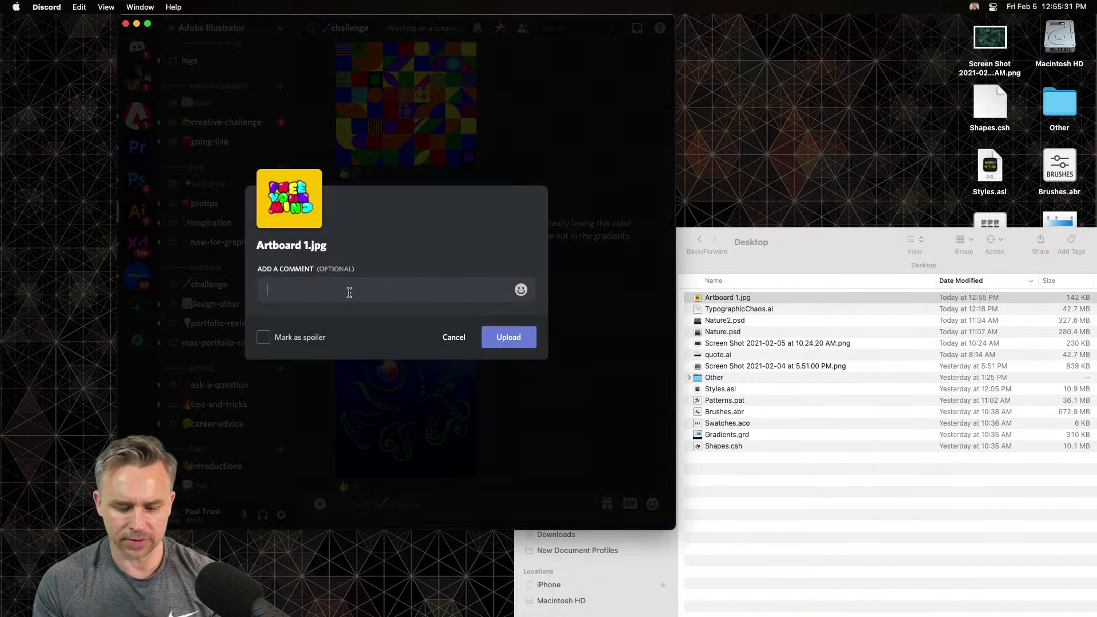
text(Ty)
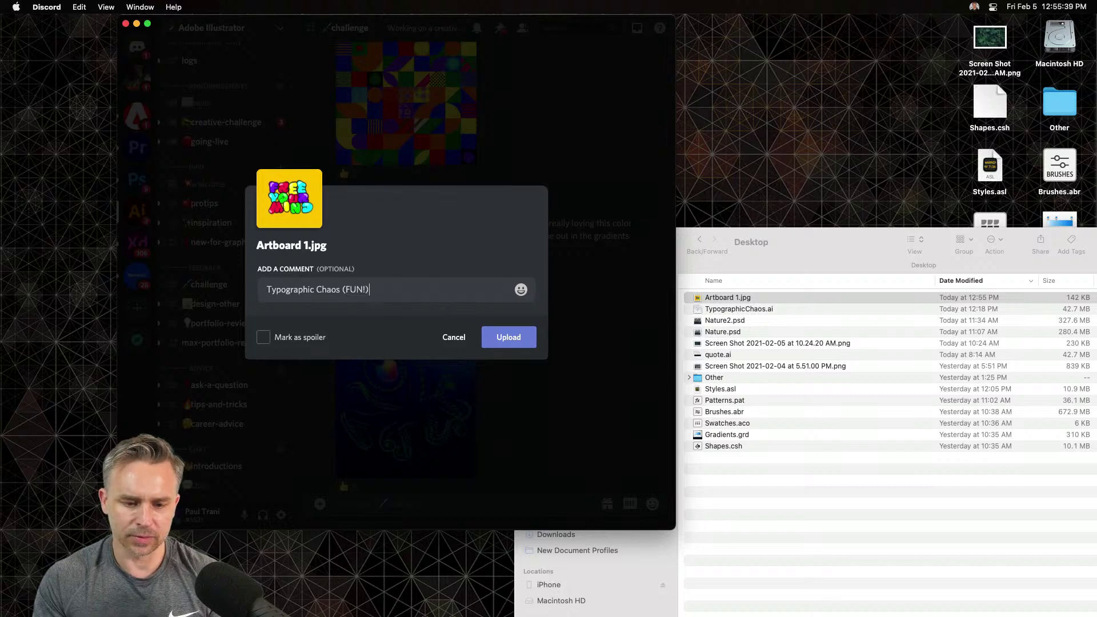
text(pographic Chaos (FUN!))
click(485, 338)
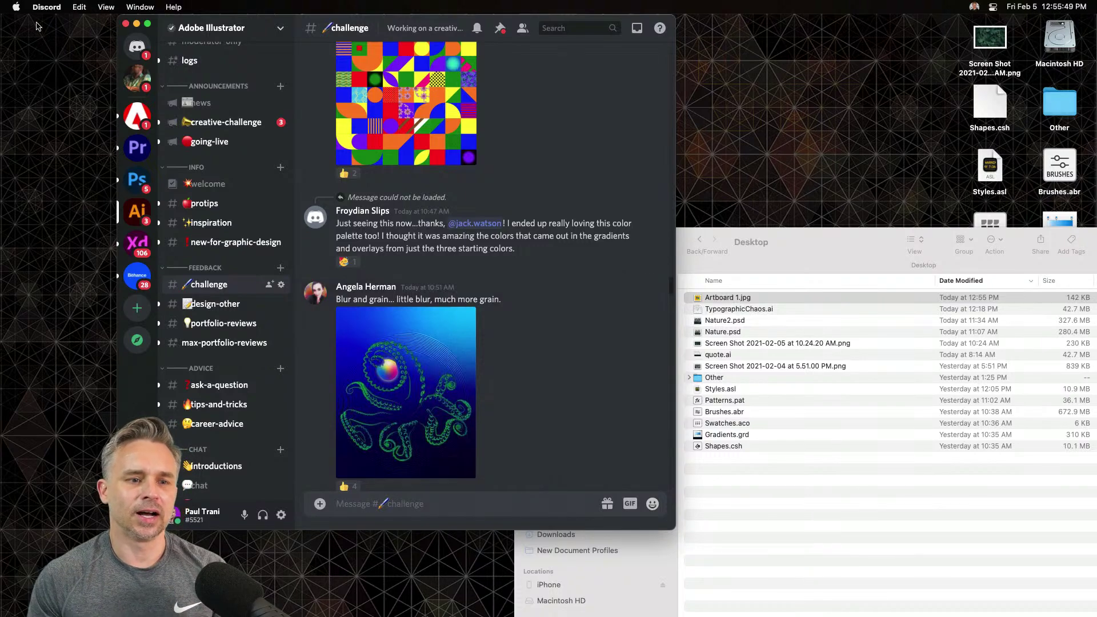
Minimize Discord and close the Desktop folder window to clear the screen
click(136, 24)
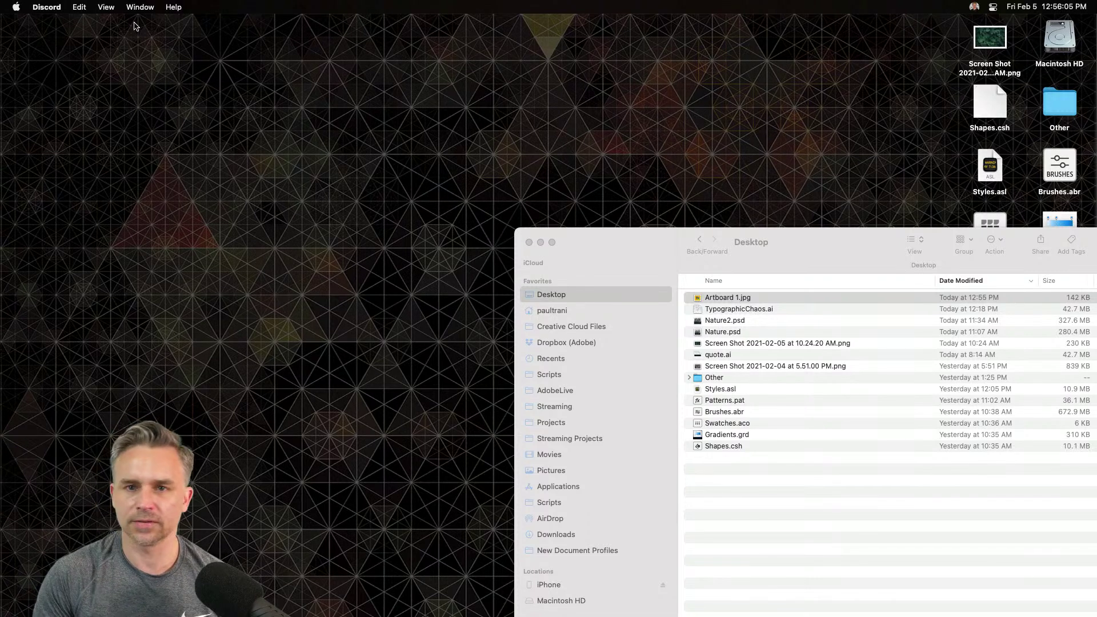
click(530, 243)
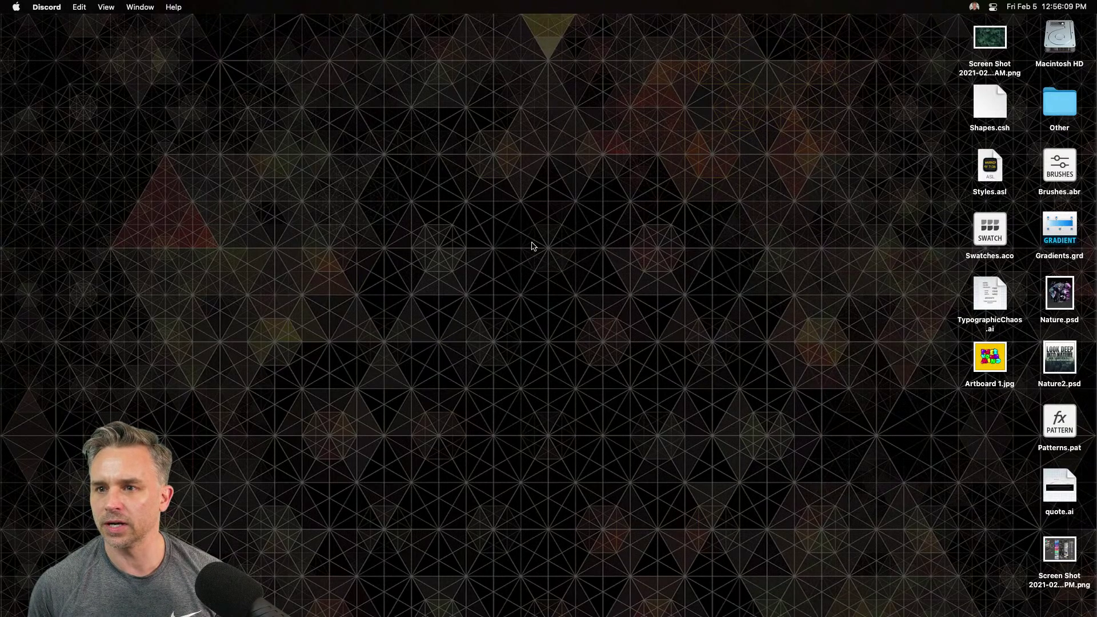